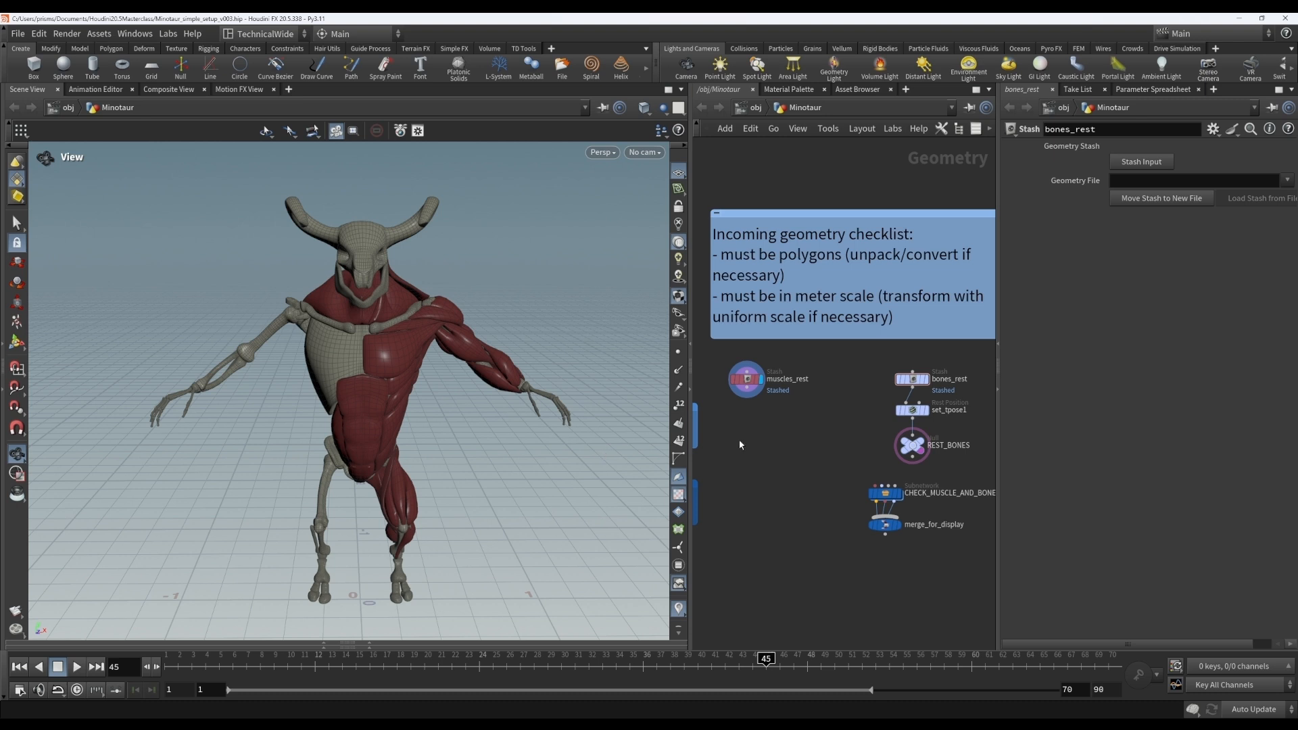
Display the Alembic node that loads rest_muscles.abc and inspect its geometry info.
middle_click_drag(740, 464, 910, 585)
middle_click_drag(784, 377, 837, 449)
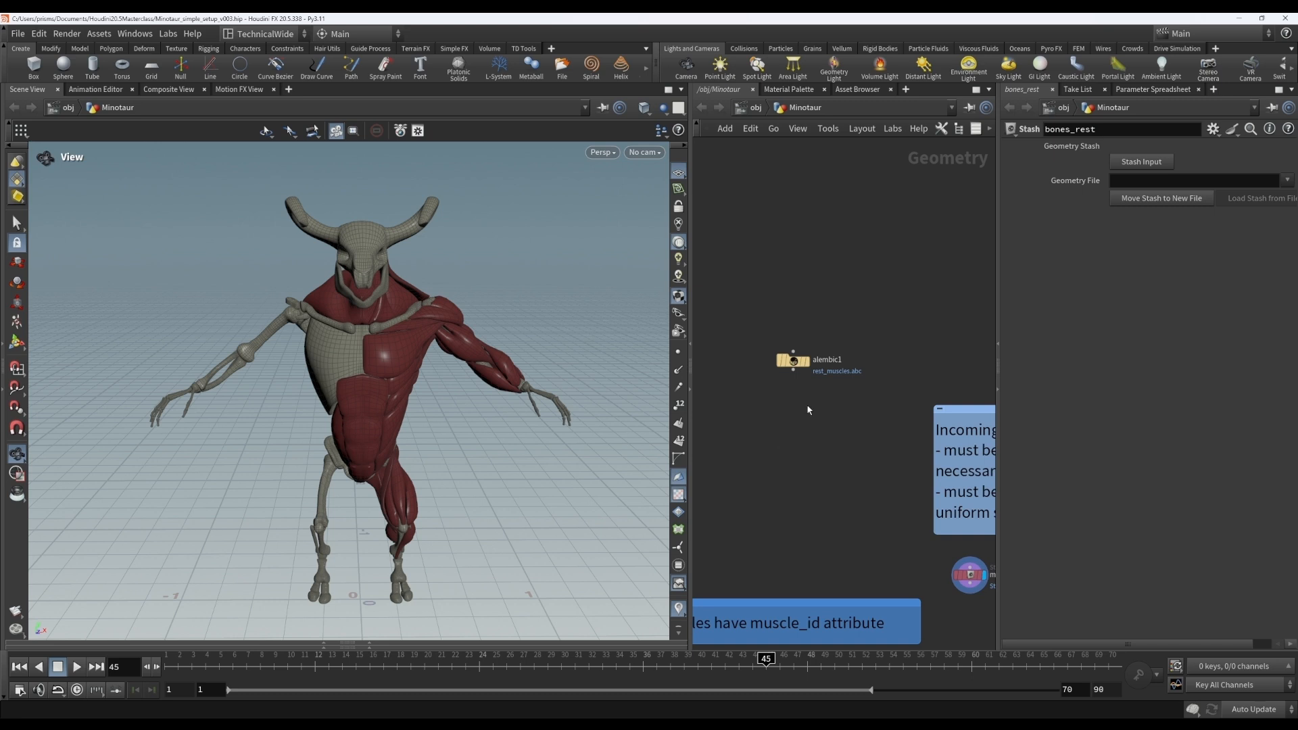
left_click(808, 361)
left_click(794, 361)
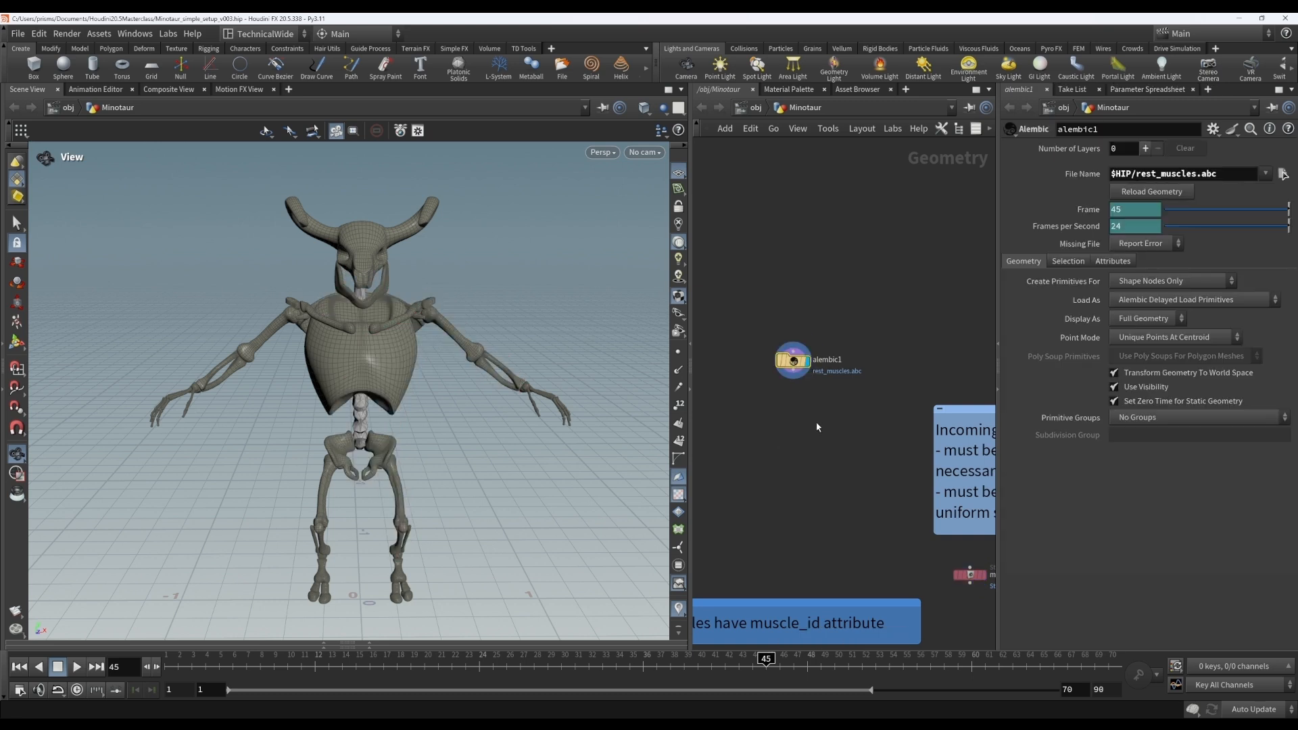
mouse_move(769, 365)
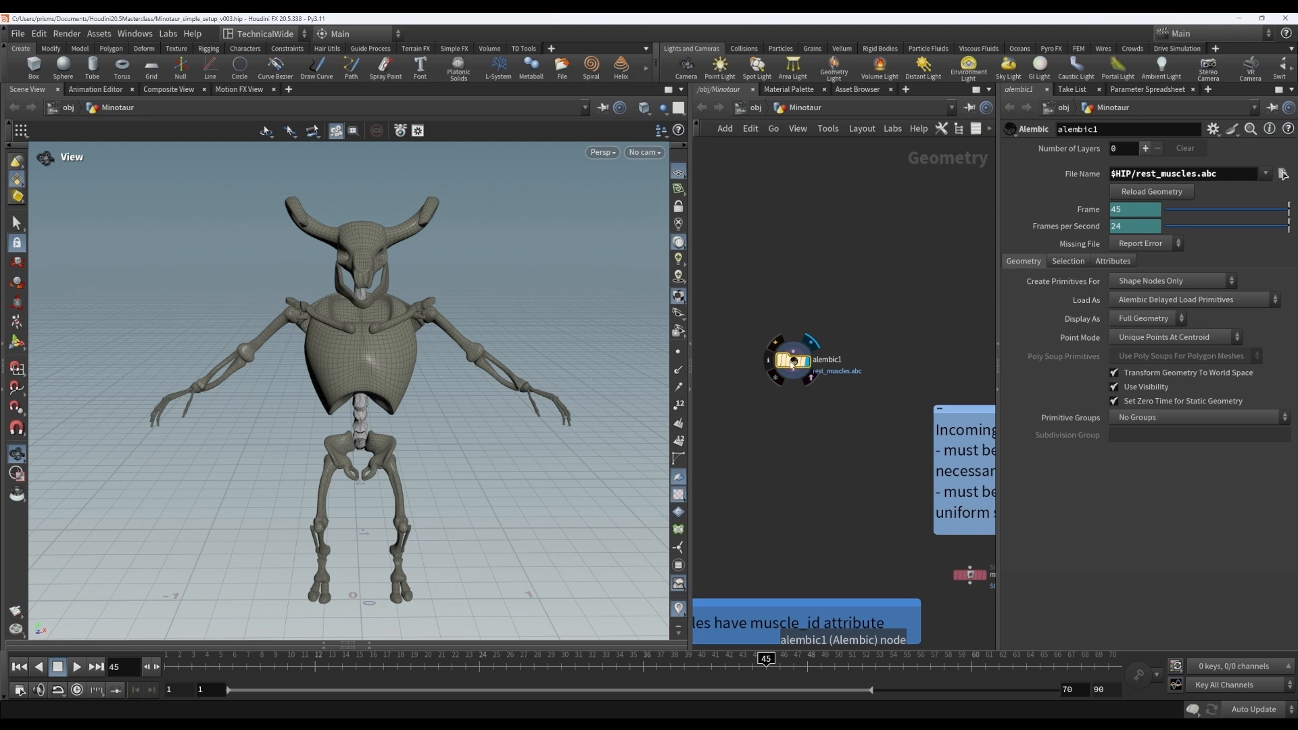
middle_click(770, 364)
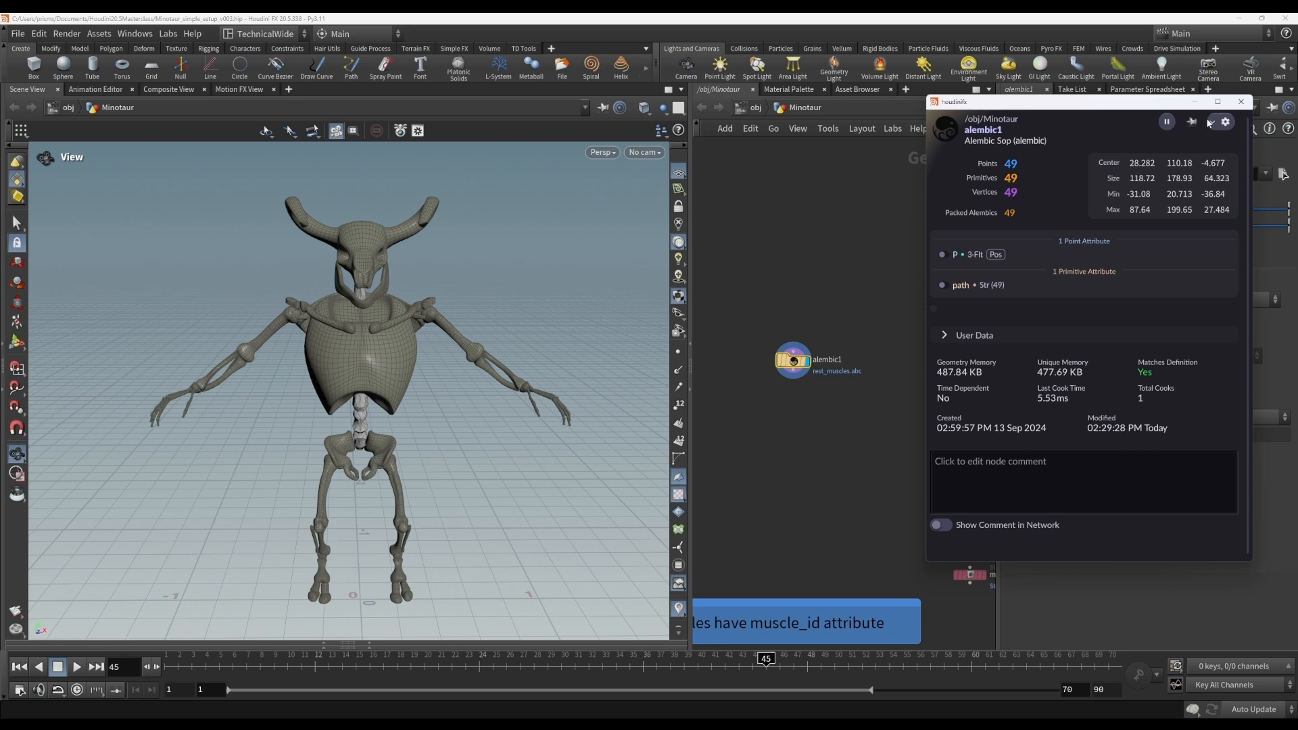
left_click(1241, 102)
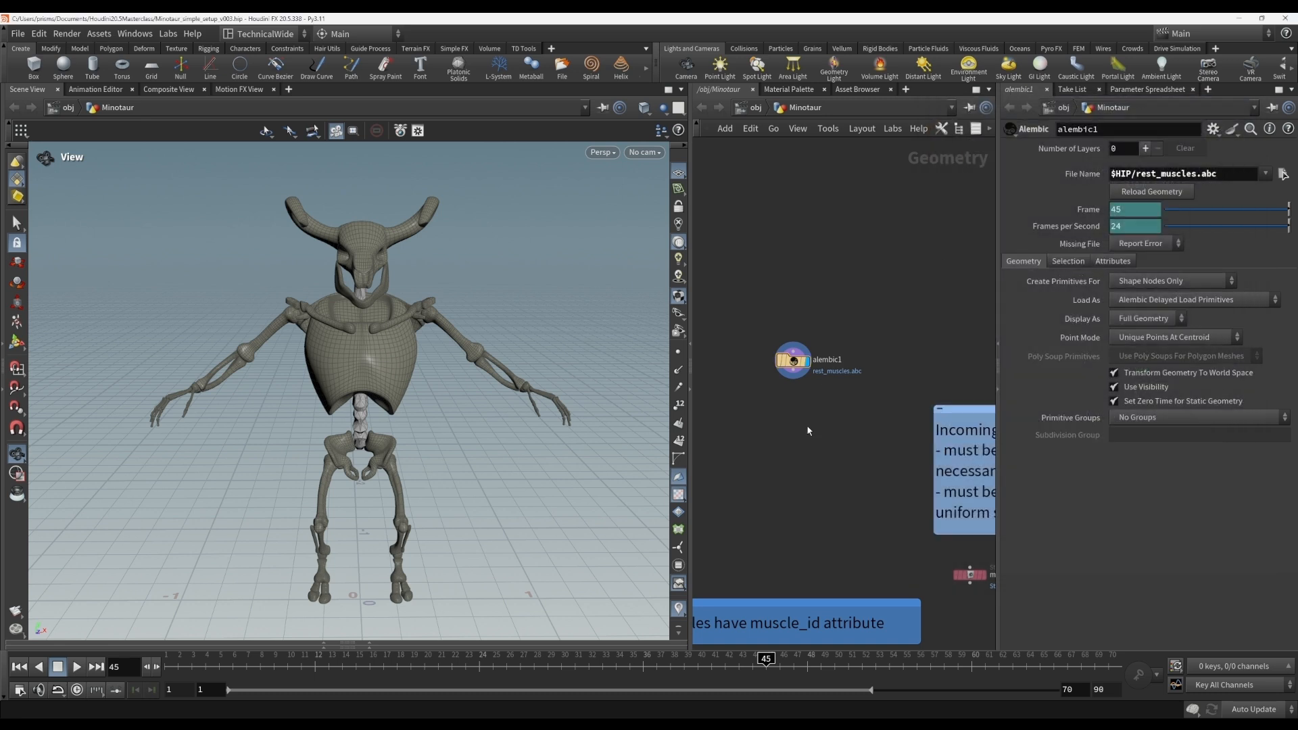
Add an Unpack node directly below the Alembic node, connected to its output.
key("Tab")
type("unpa")
key("Return")
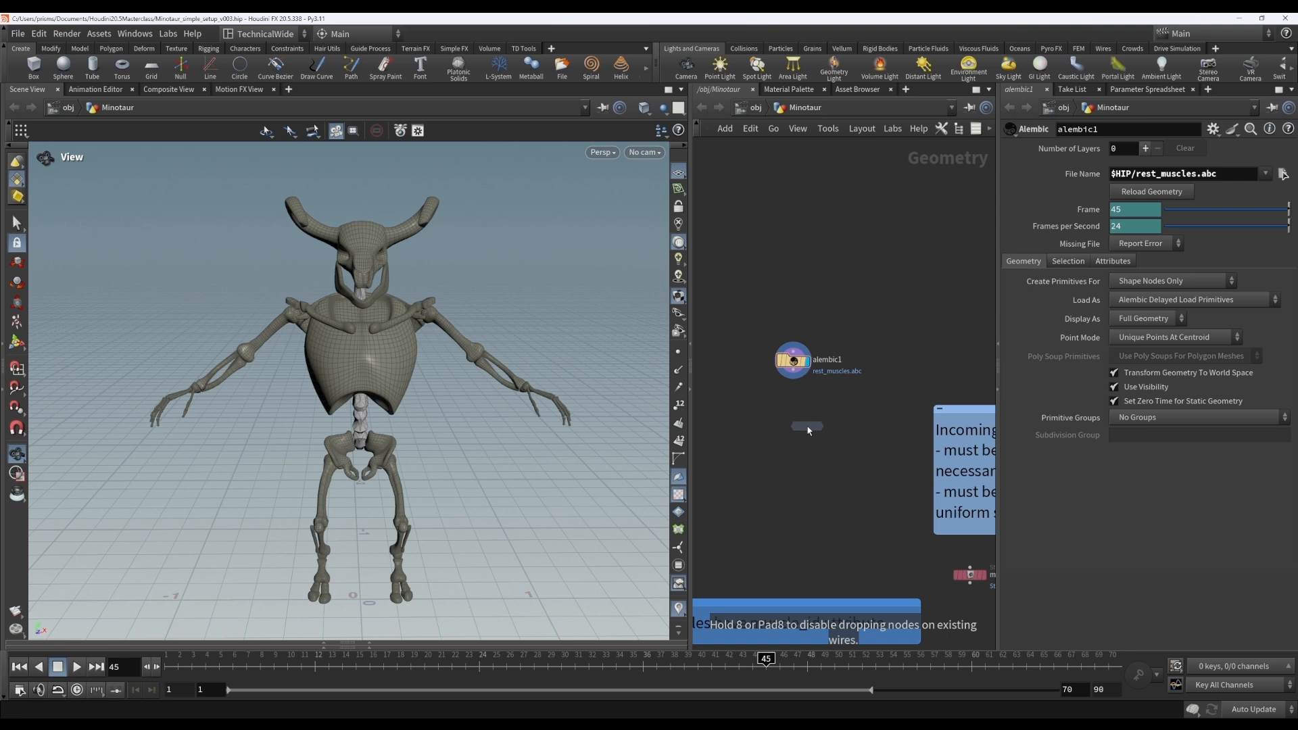
left_click(798, 413)
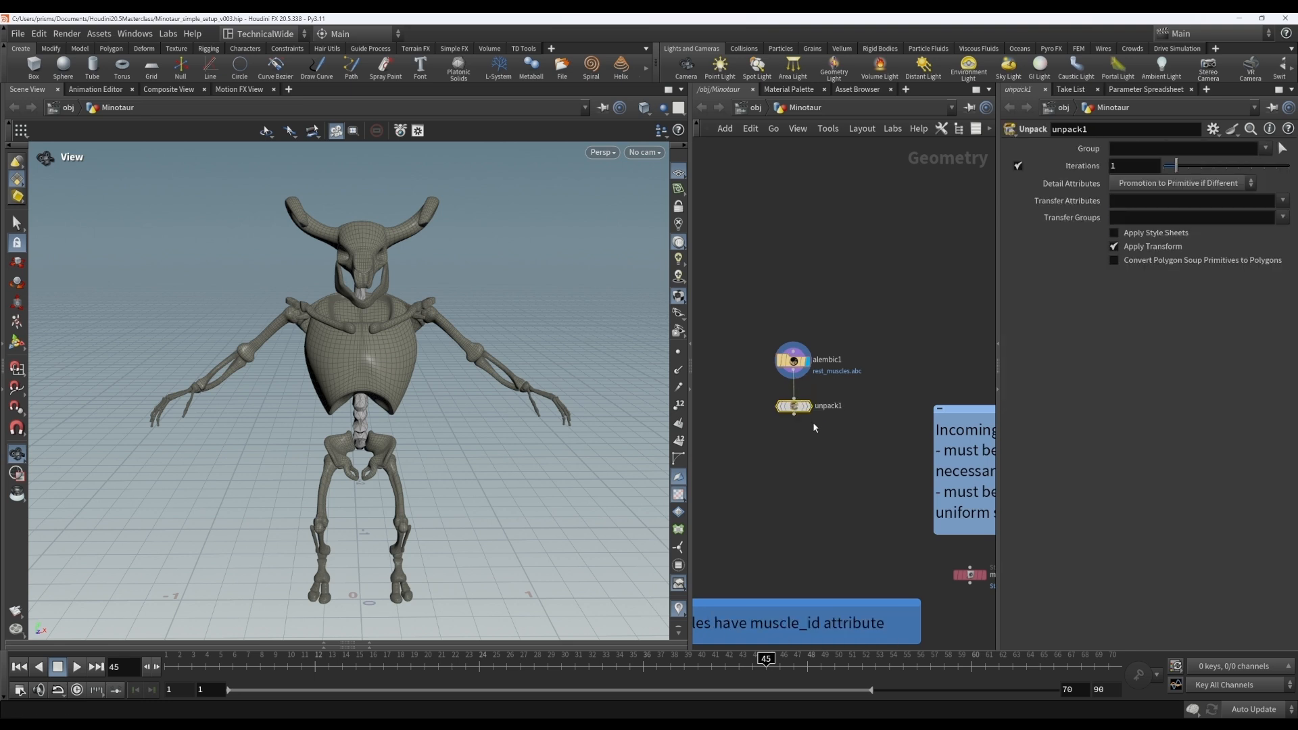
key("Tab")
type("u")
key("BackSpace")
type("unpa")
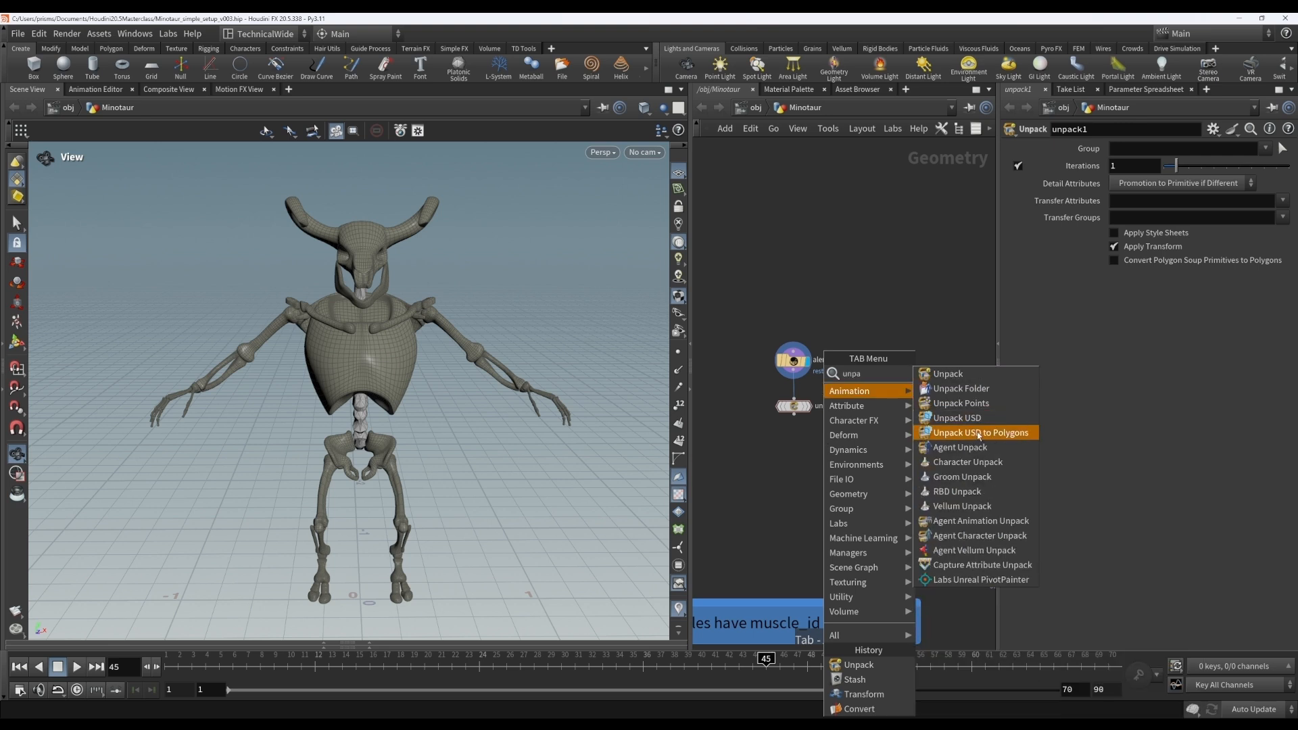
left_click(889, 304)
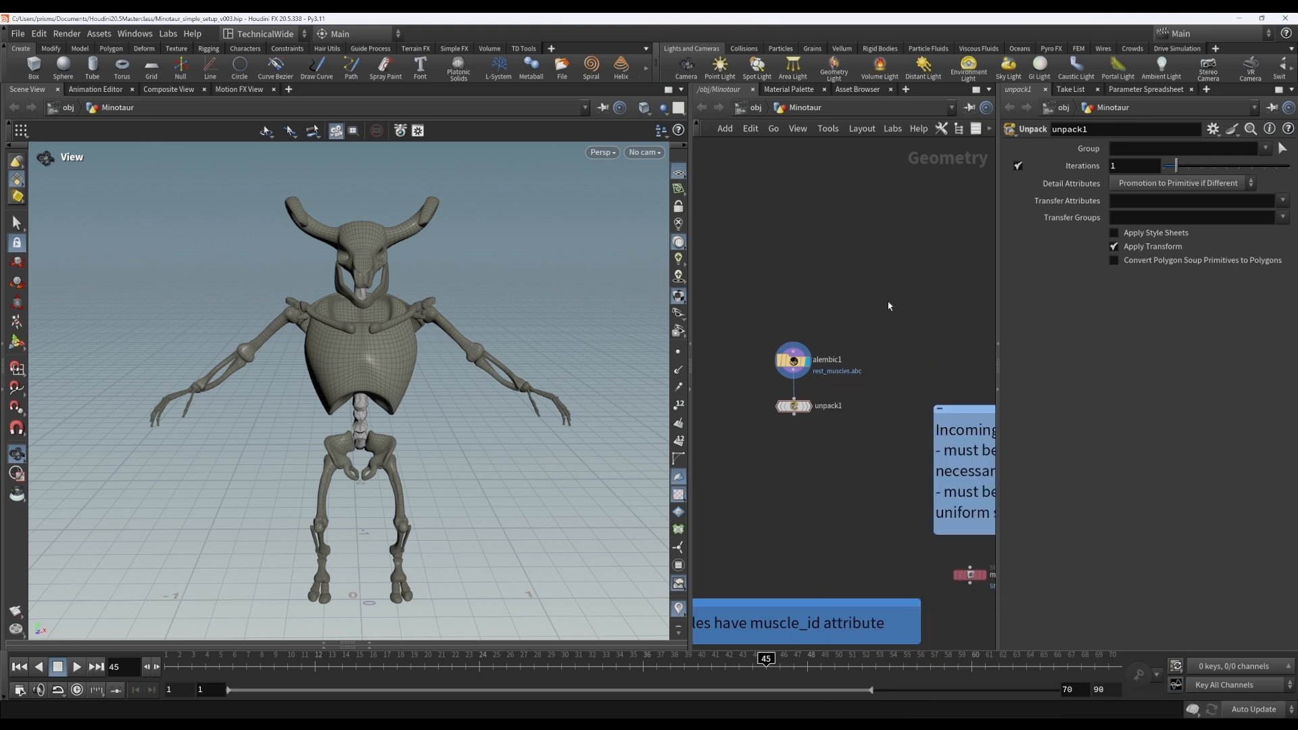
Display the Unpack node and inspect its geometry info for primitive types.
left_click(809, 406)
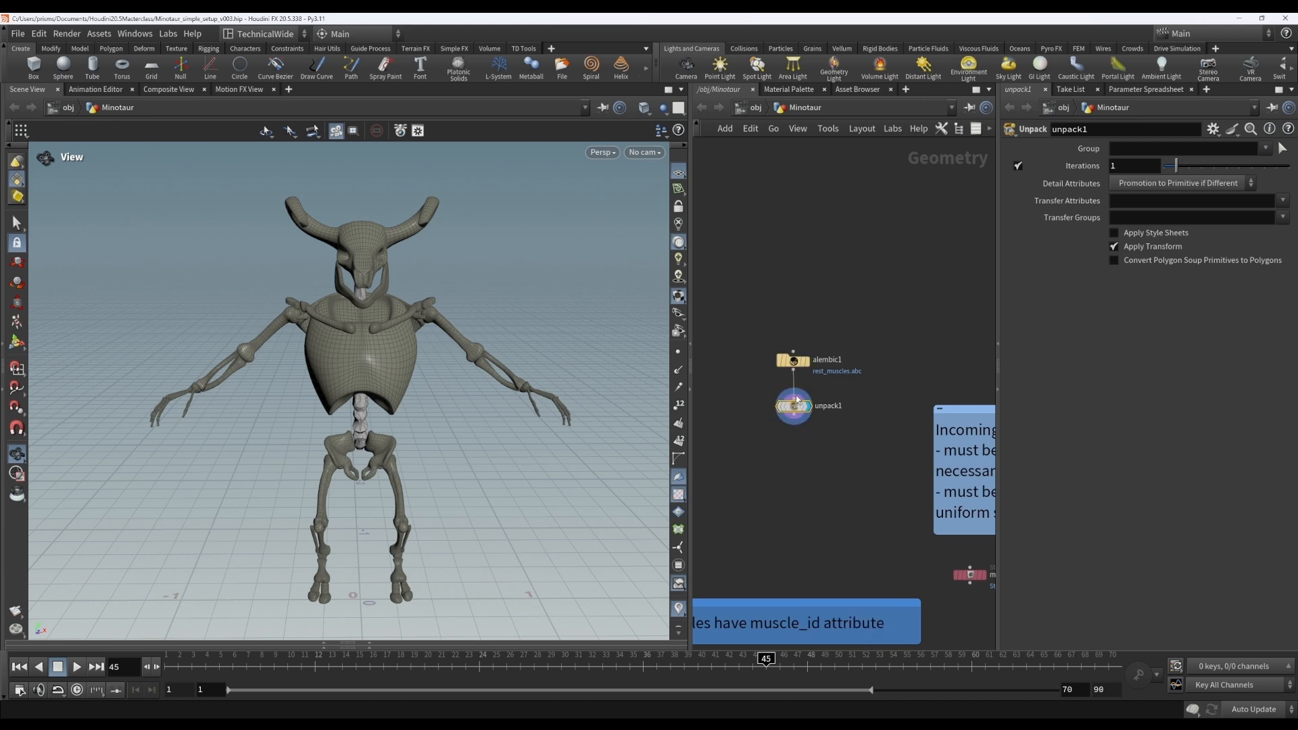
left_click(769, 404)
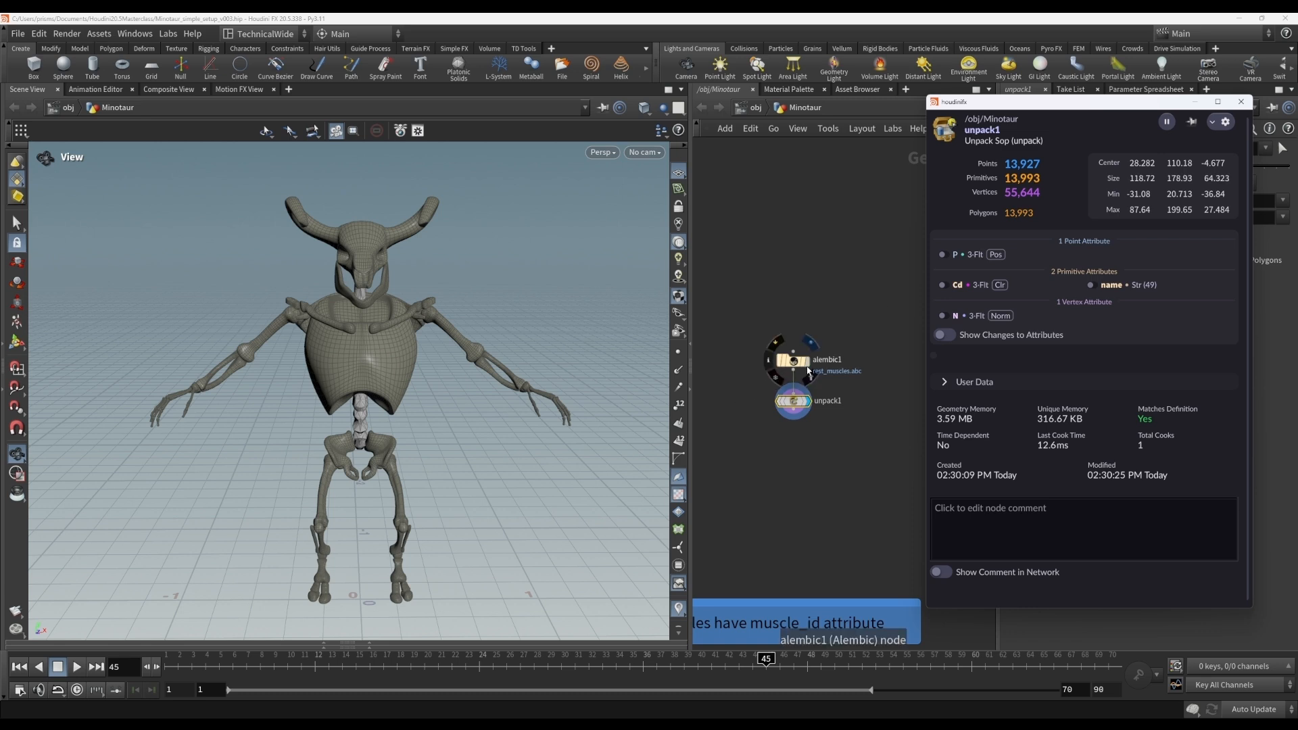
left_click(1241, 101)
Add a Convert node below the Unpack node, connect it to the chain and display it.
key("Tab")
type("c")
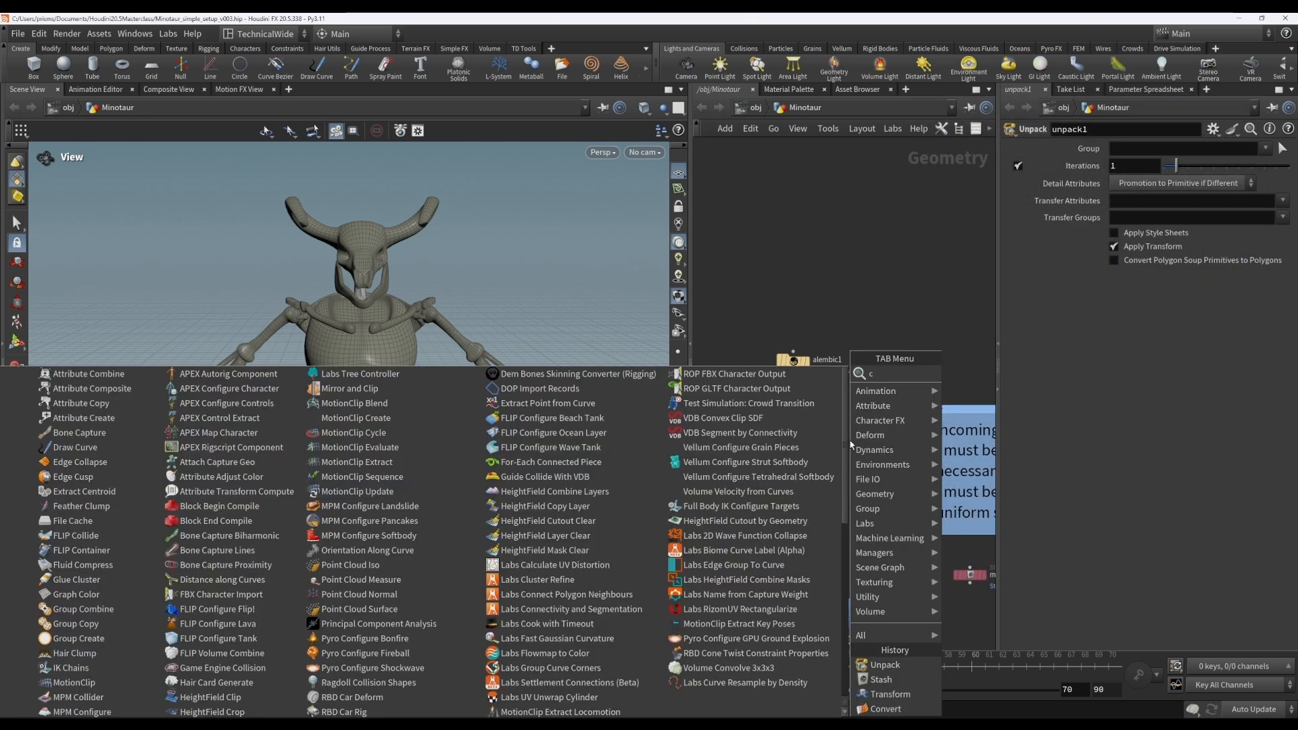
type("onve")
key("Return")
left_click(796, 439)
left_click(794, 410)
left_click(797, 431)
left_click(810, 439)
left_click_drag(798, 444, 794, 444)
Inspect the Convert node's geometry info to check the primitive types.
left_click(769, 441)
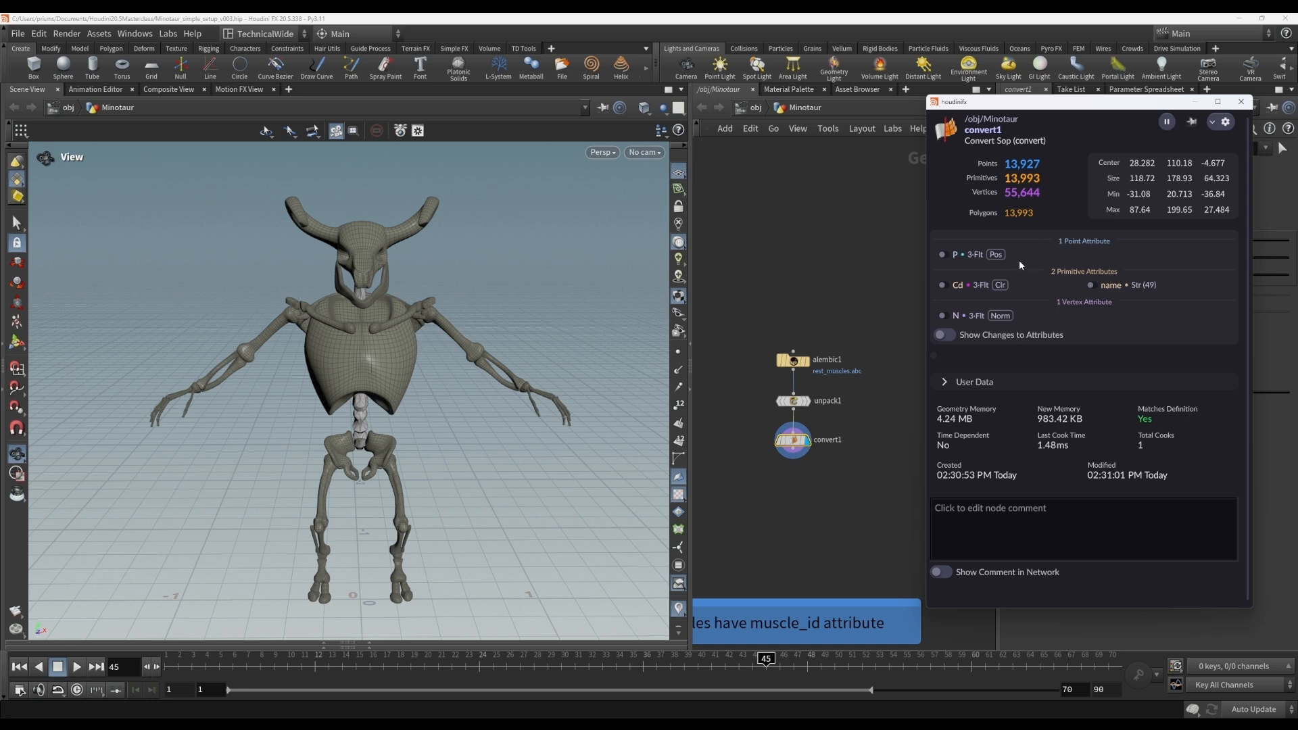
mouse_move(1008, 256)
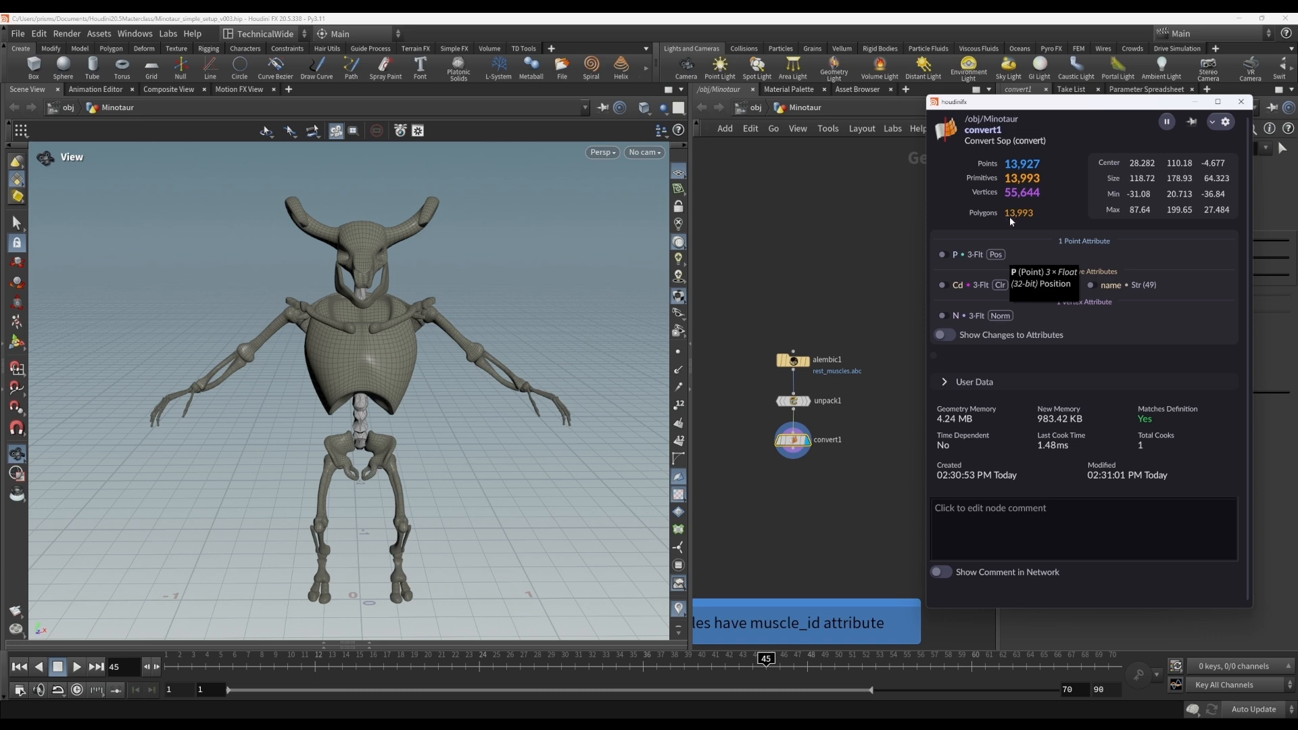
left_click(1241, 101)
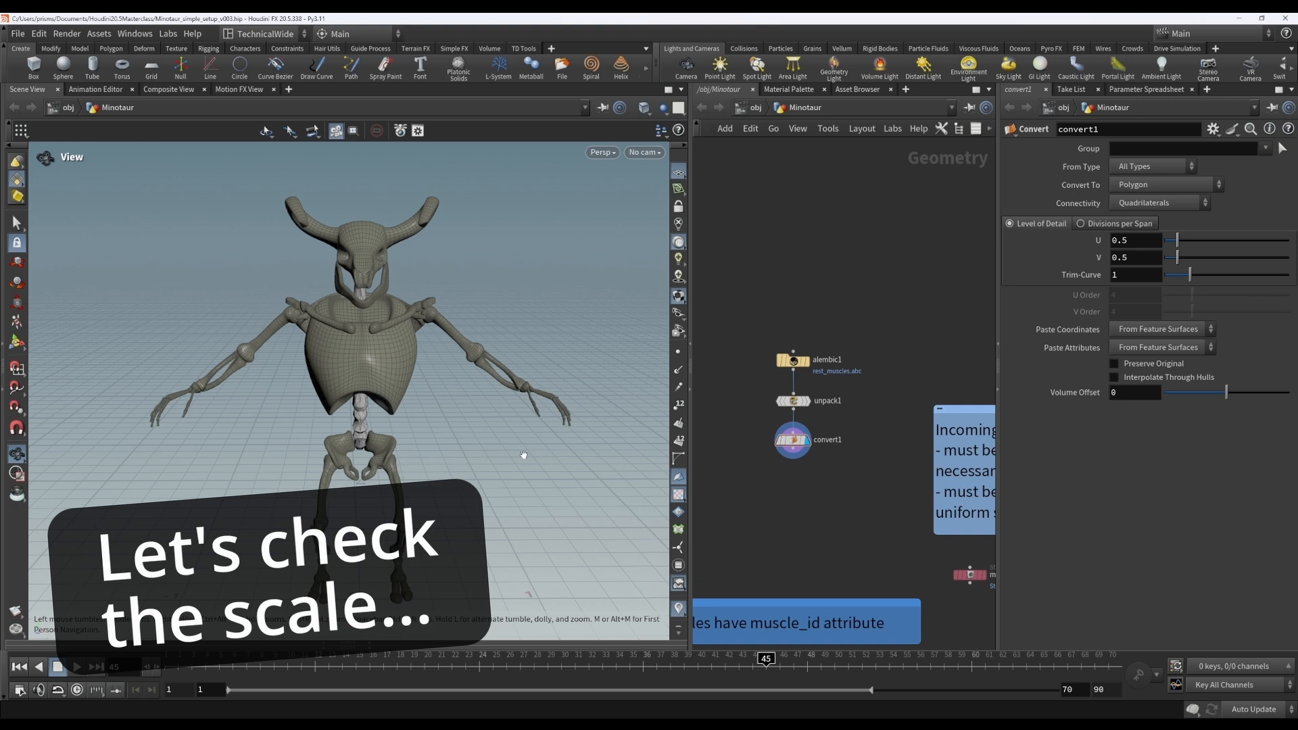
Examine the converted muscles in the front view against the grid to judge their scale.
key("space+3")
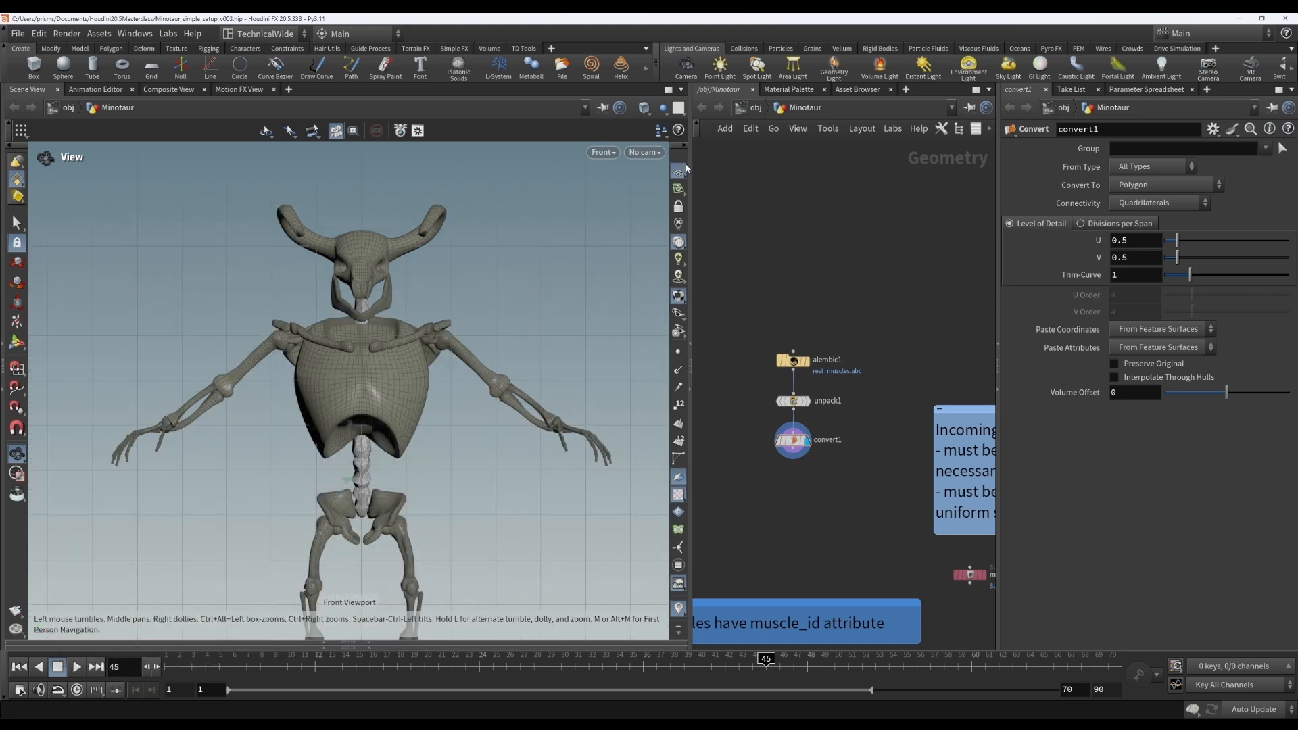
scroll(494, 262, "down", 2)
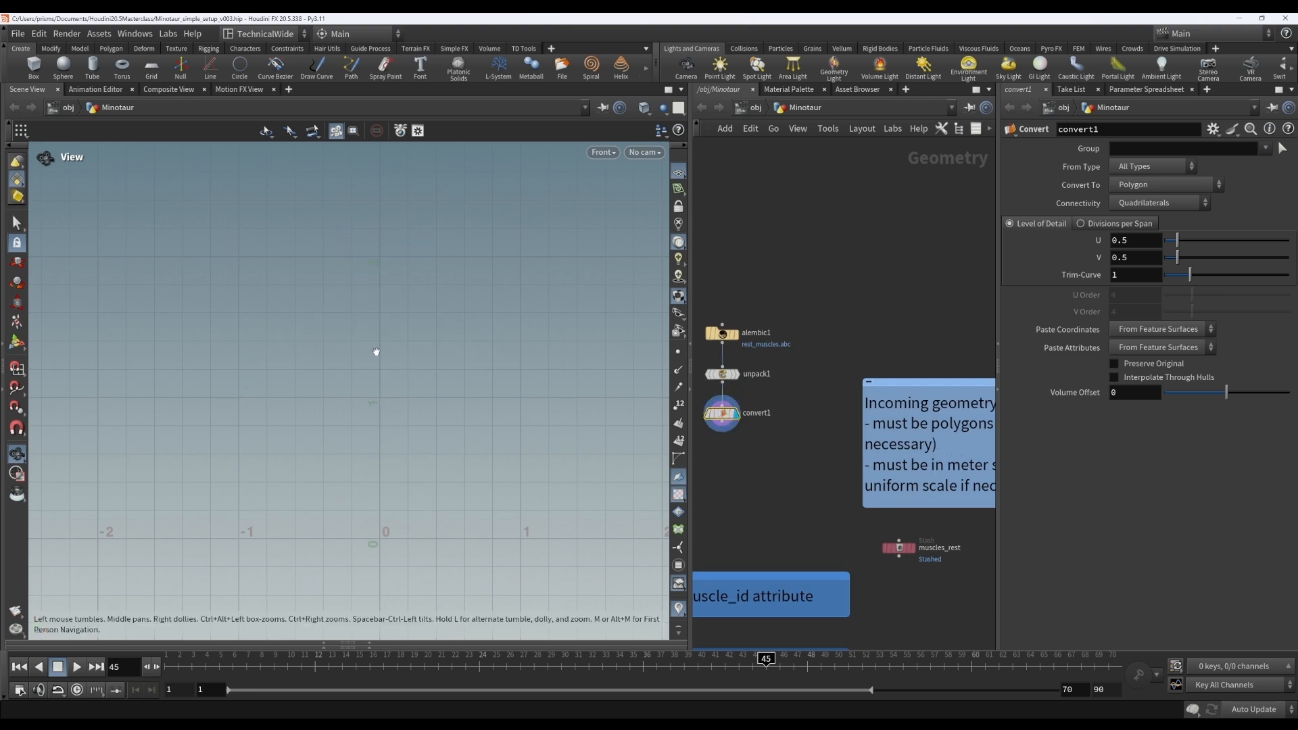
key("f")
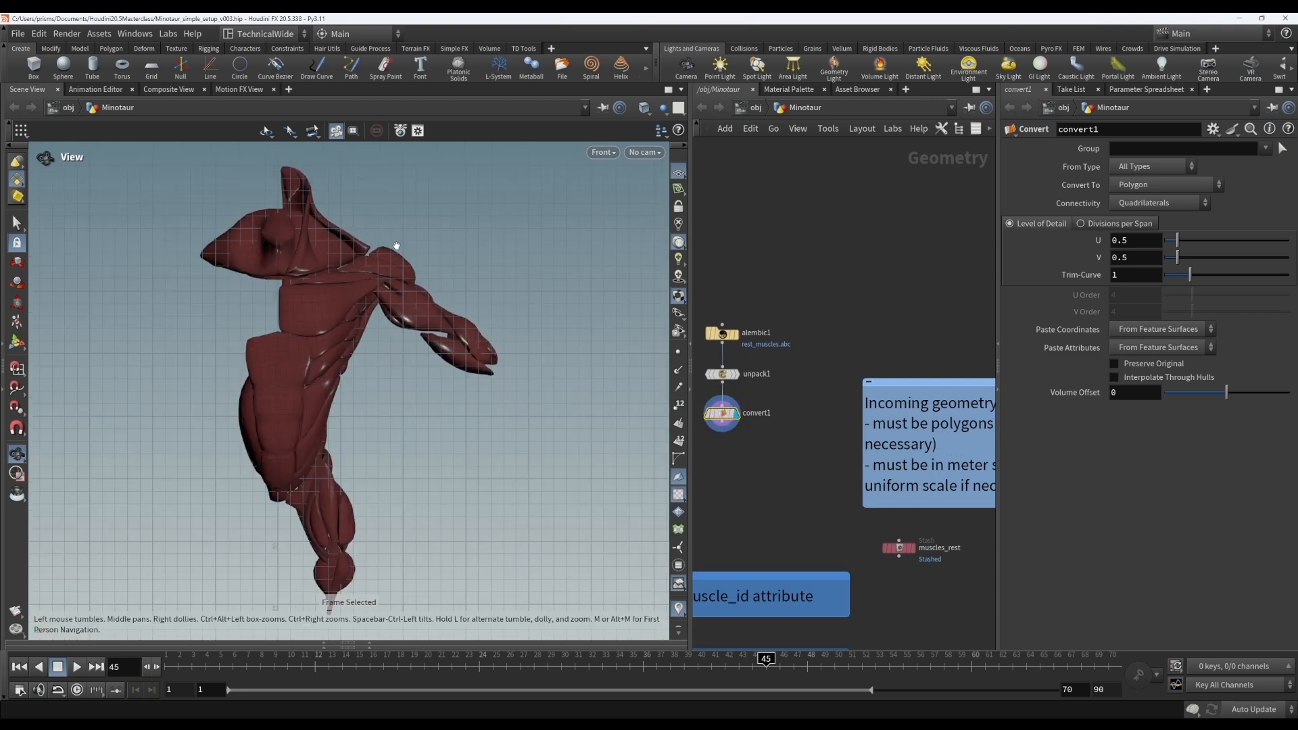
scroll(430, 307, "down", 2)
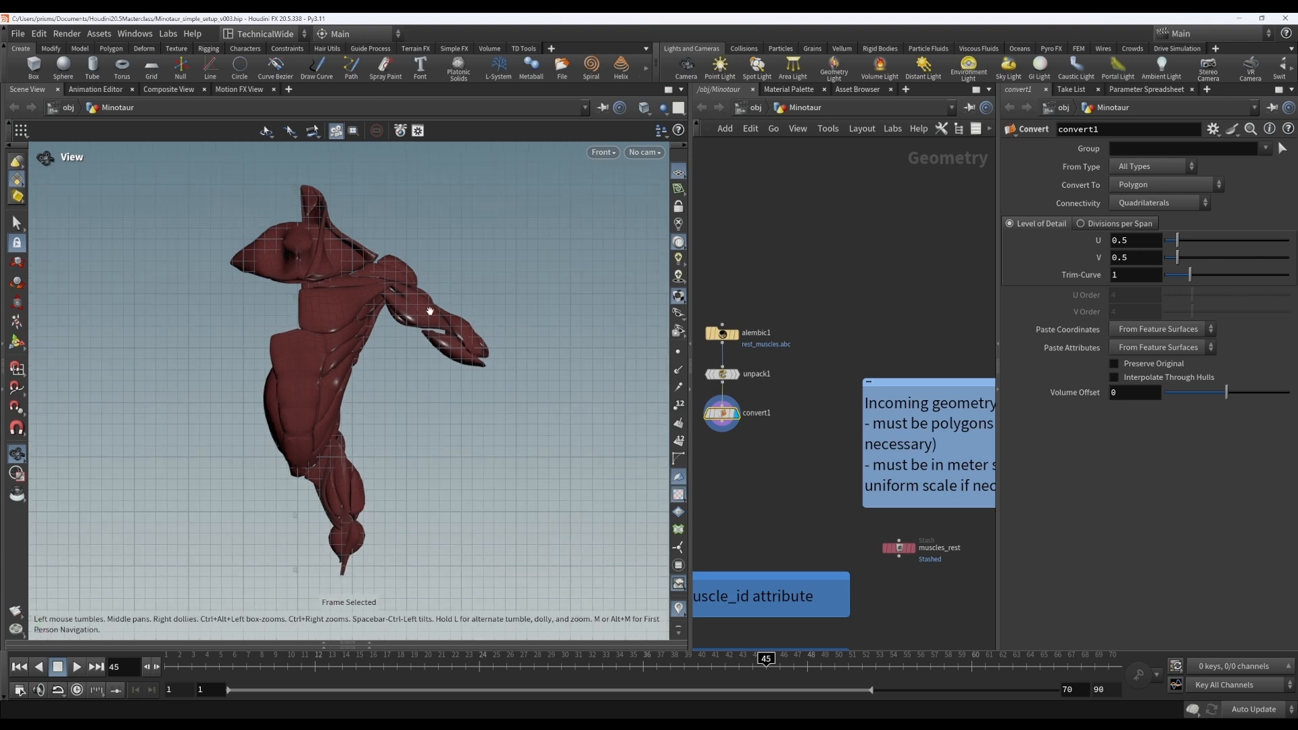
middle_click_drag(430, 307, 552, 438)
scroll(419, 330, "up", 3)
scroll(420, 330, "up", 5)
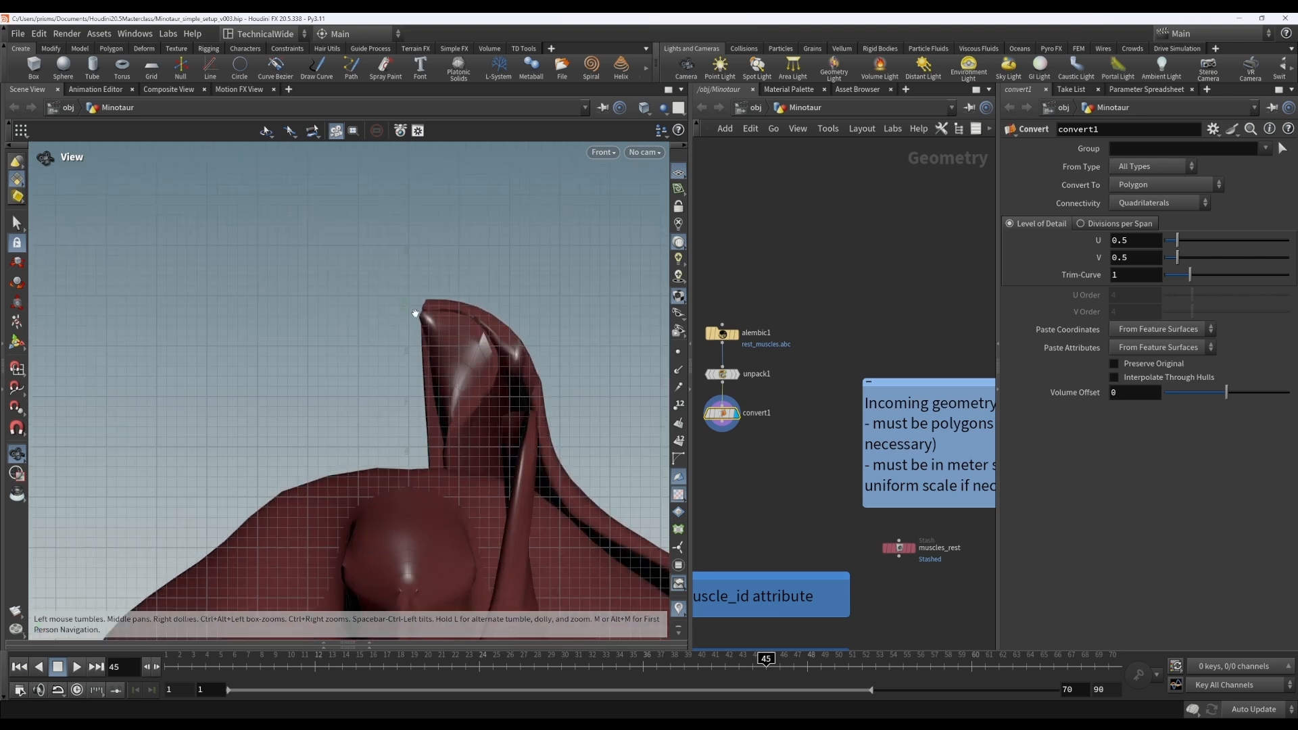
scroll(416, 323, "down", 6)
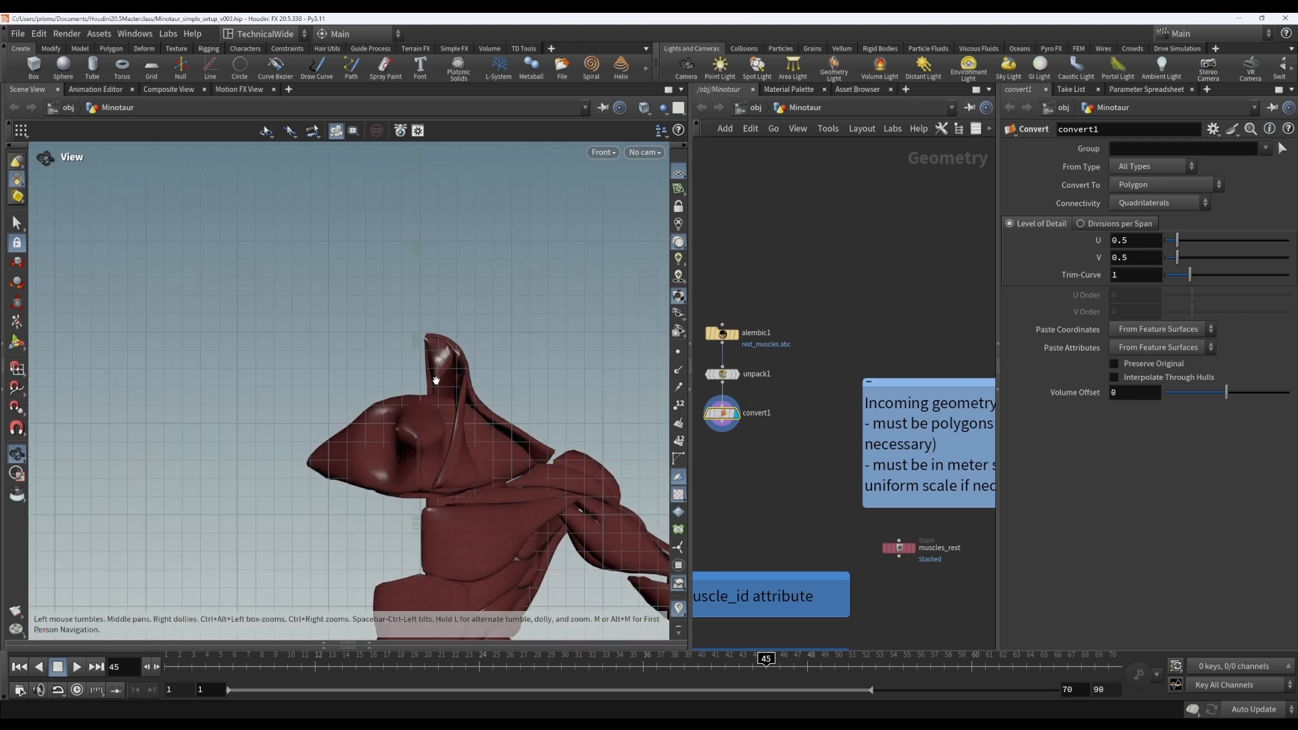
middle_click_drag(468, 481, 413, 329)
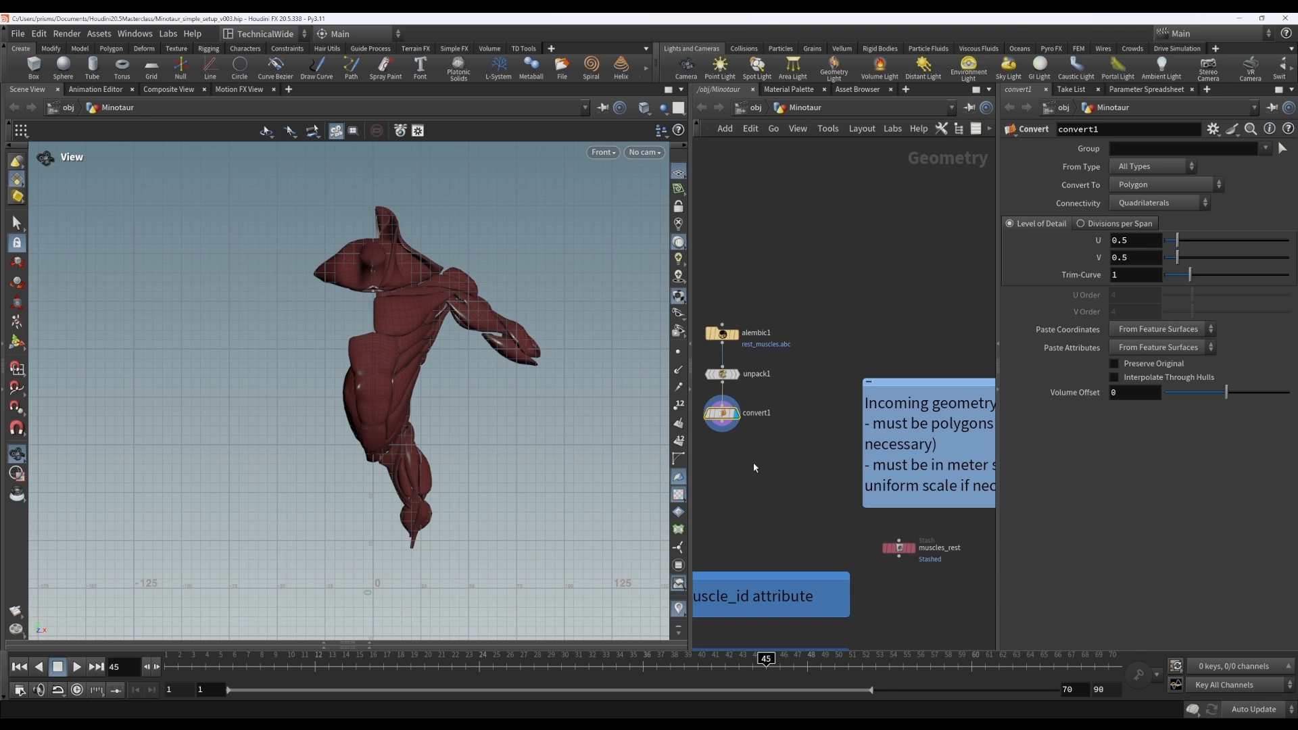
Add a Transform node below the Convert node, connected to its output, and display it.
key("Tab")
type("transf")
key("Return")
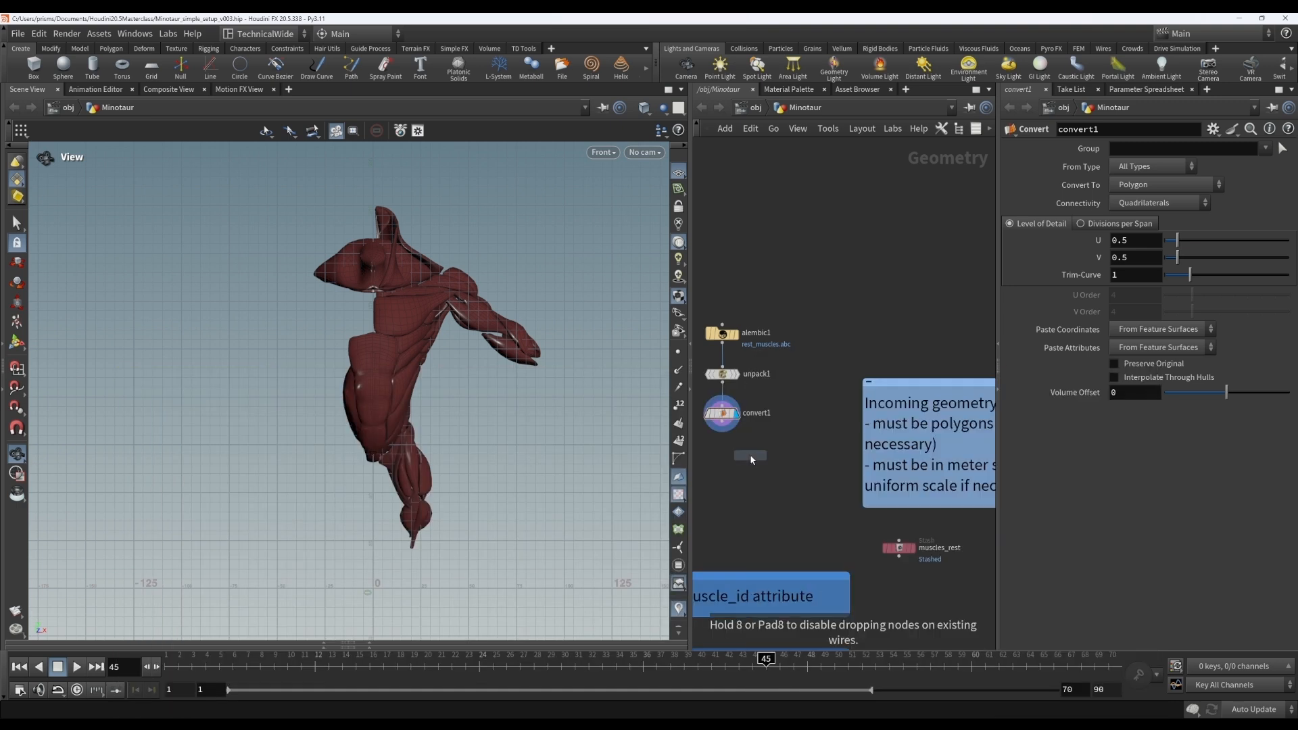
left_click(719, 450)
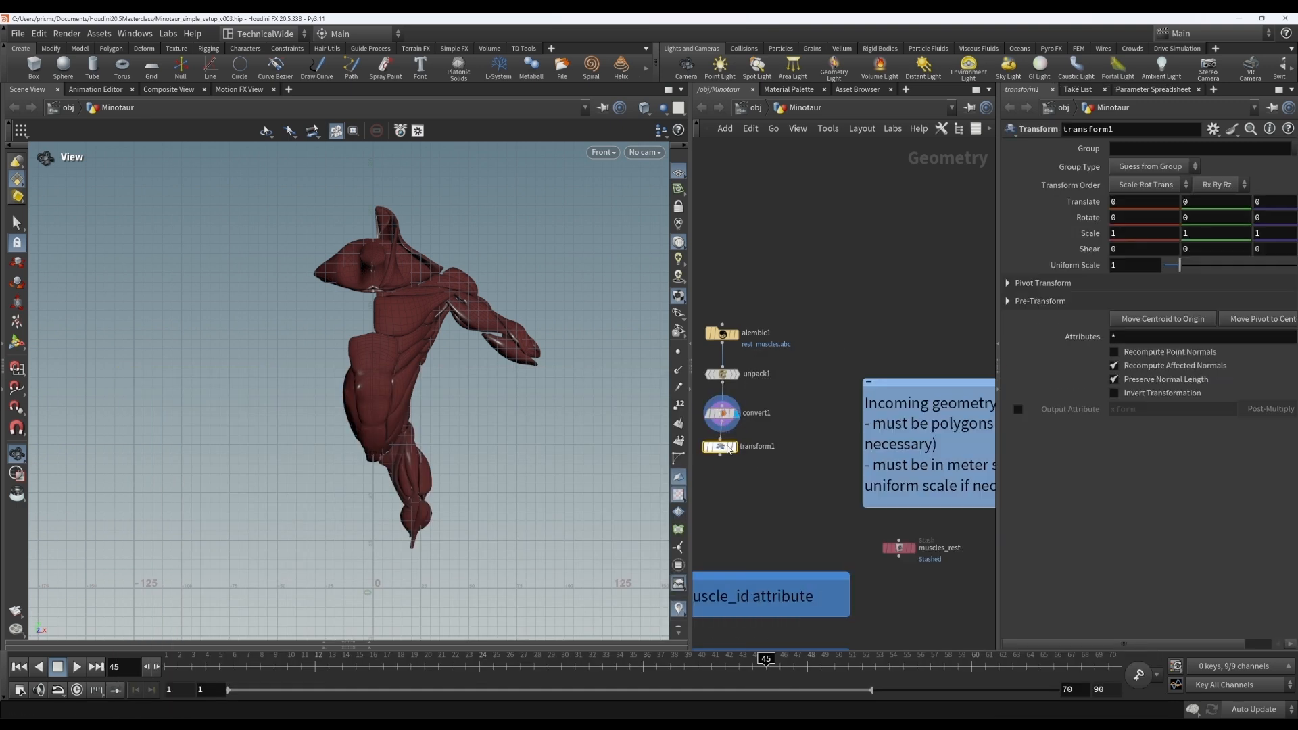
left_click_drag(723, 453, 726, 461)
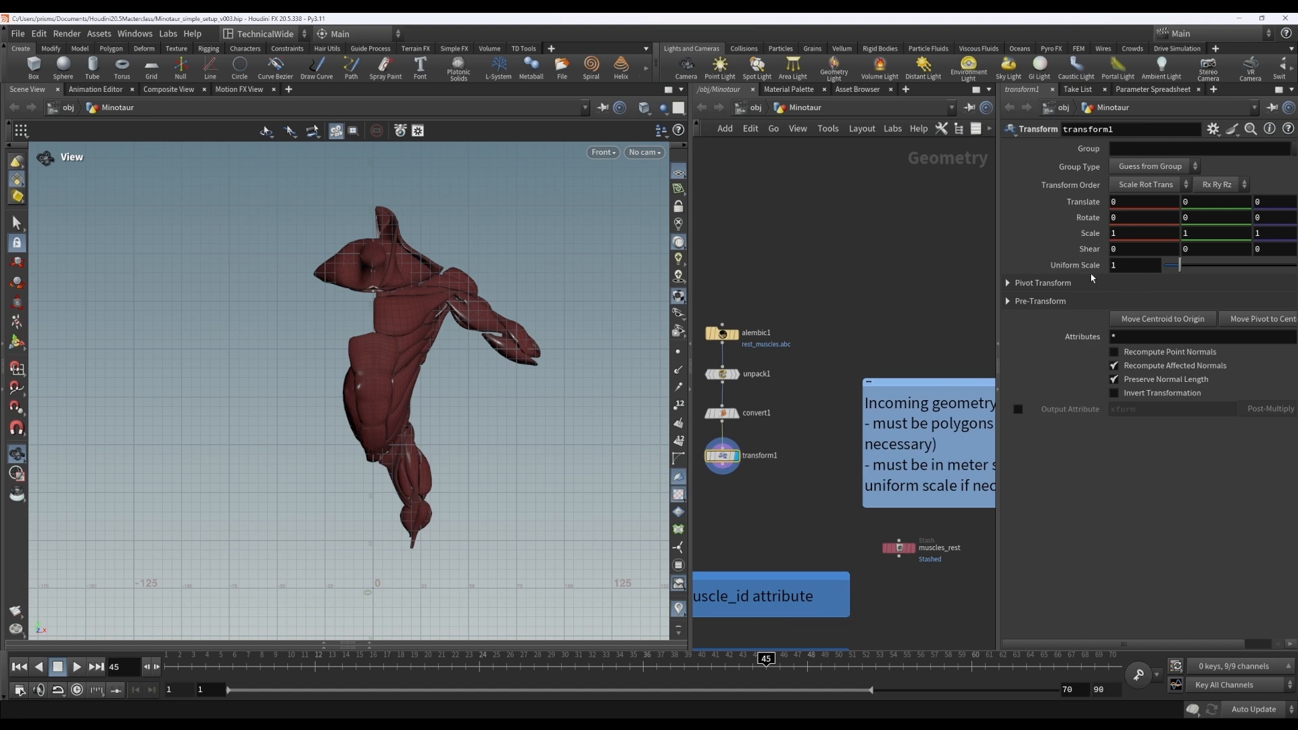
Set the Transform node's uniform scale to 0.01 and frame the scaled muscles.
double_click(1132, 267)
type(".01")
key("Return")
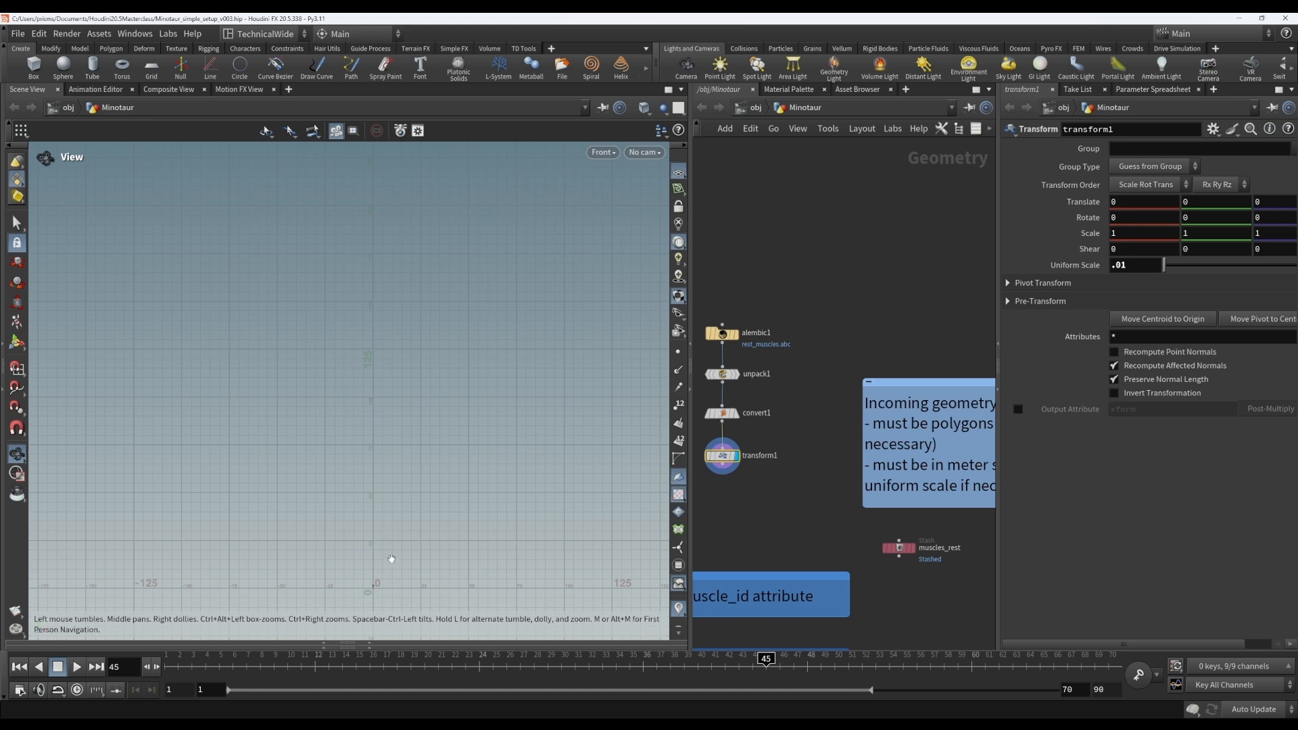
key("f")
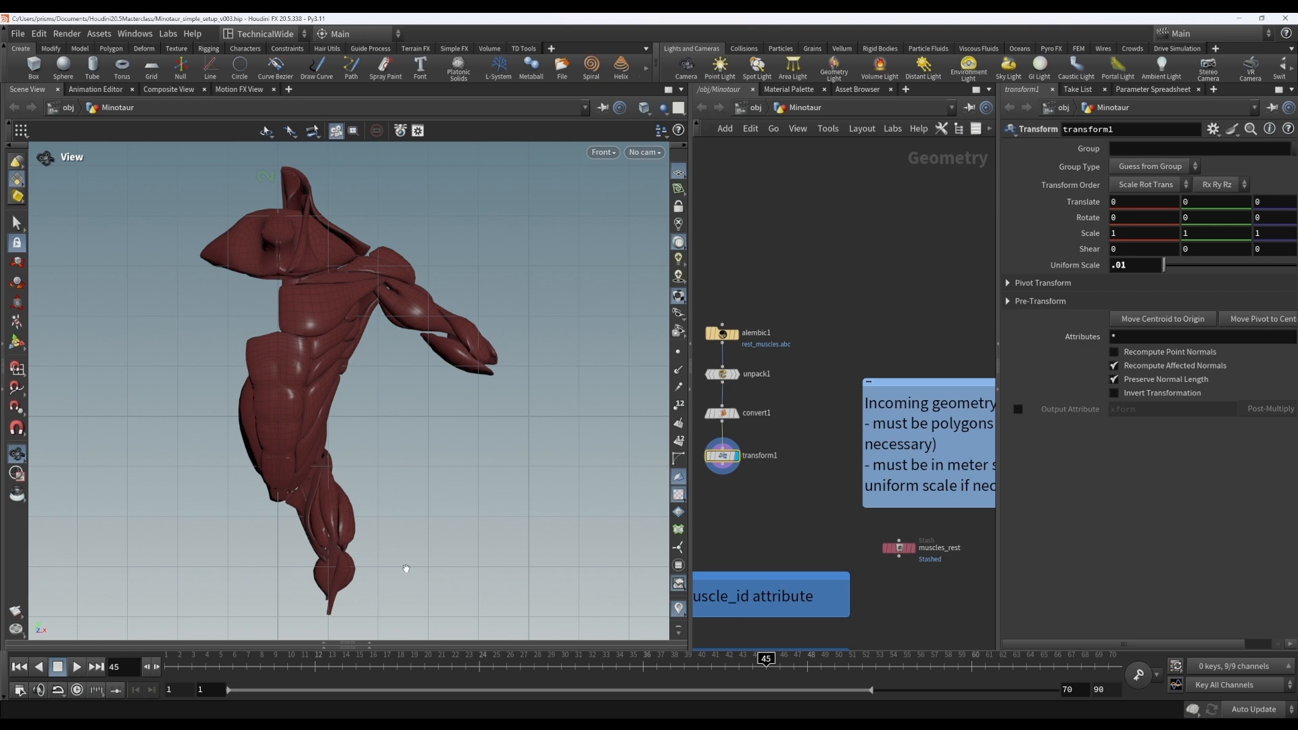
Add a second Transform node below the first one, connected to its output, and display it.
left_click(812, 521)
key("Tab")
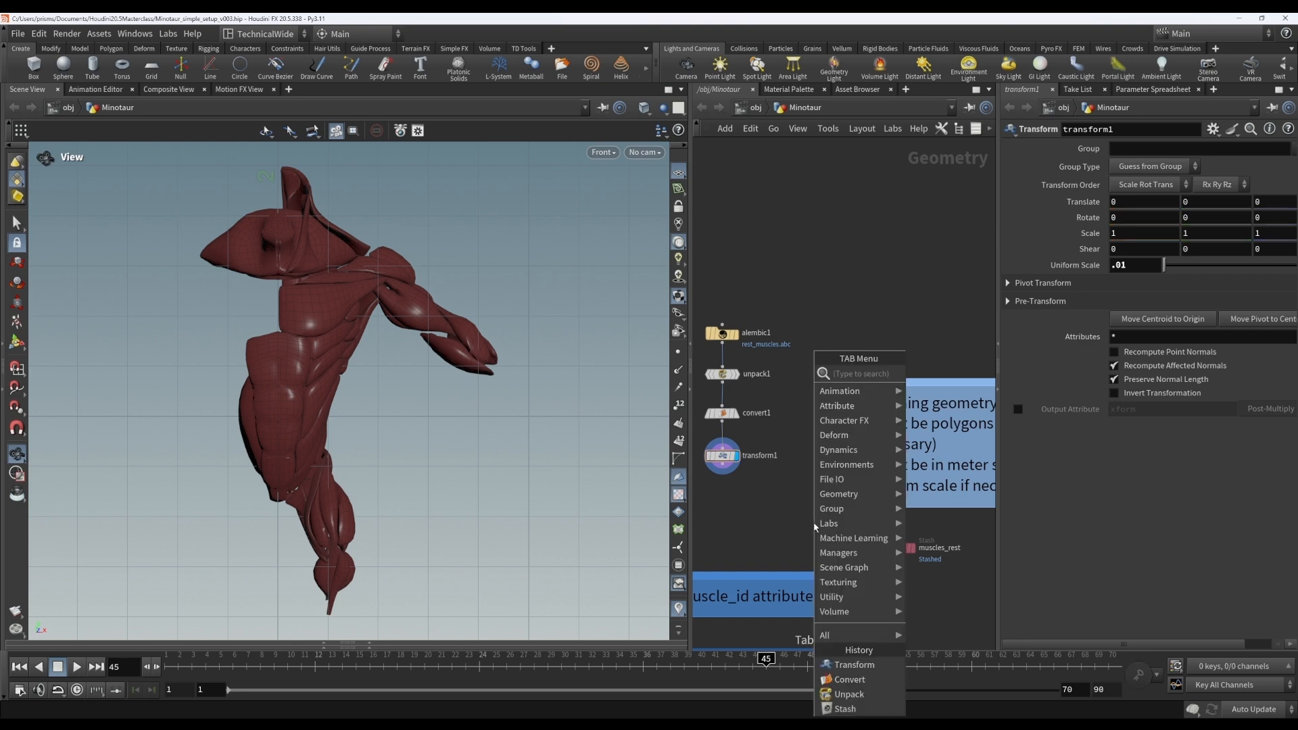
type("trans")
key("Return")
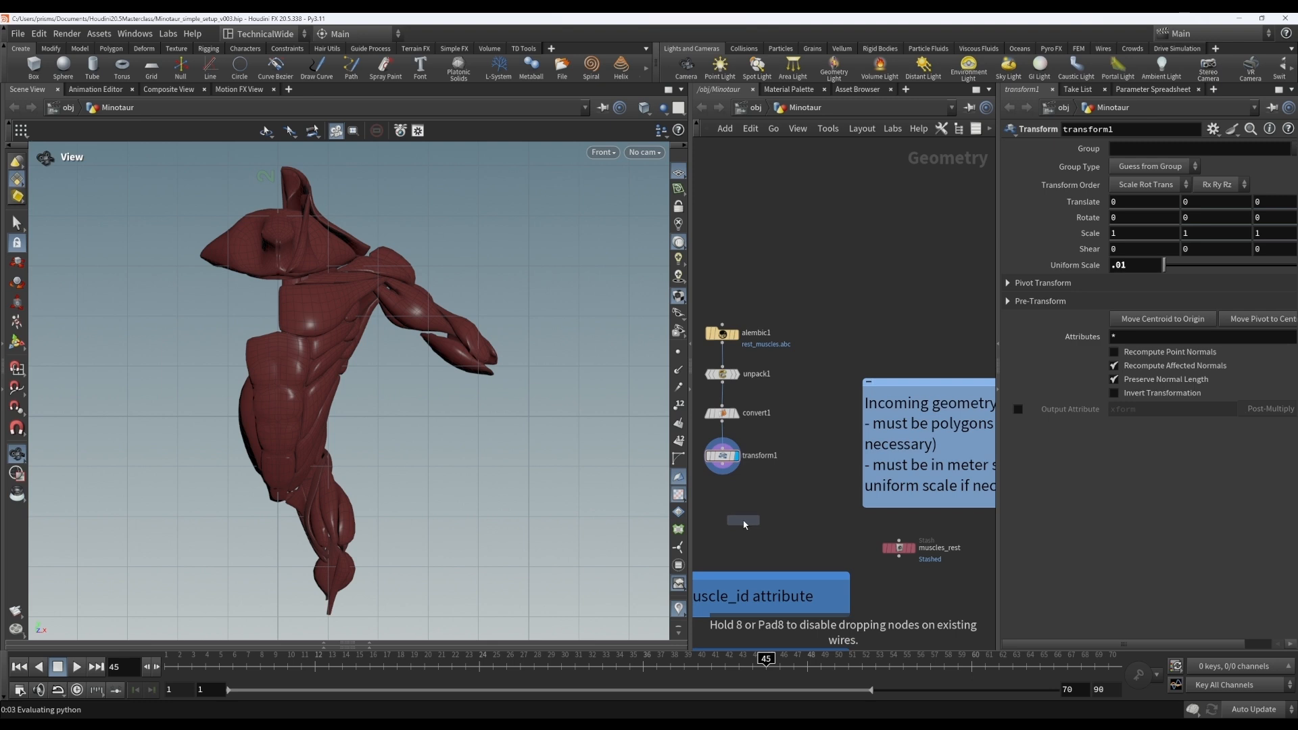
left_click(751, 524)
left_click_drag(750, 514, 722, 501)
left_click(764, 523)
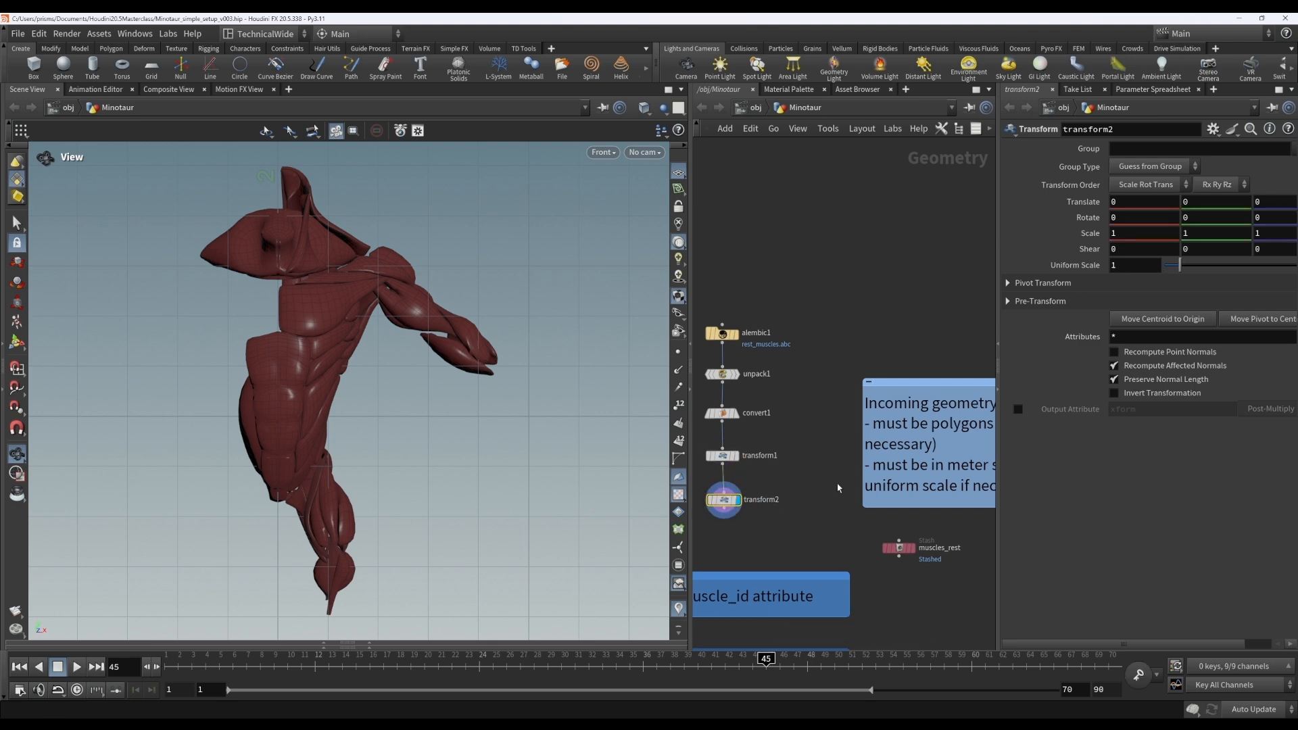
Try a uniform scale of 100 on the second Transform node, frame the result and delete that node.
left_click(1129, 268)
type("00")
key("Return")
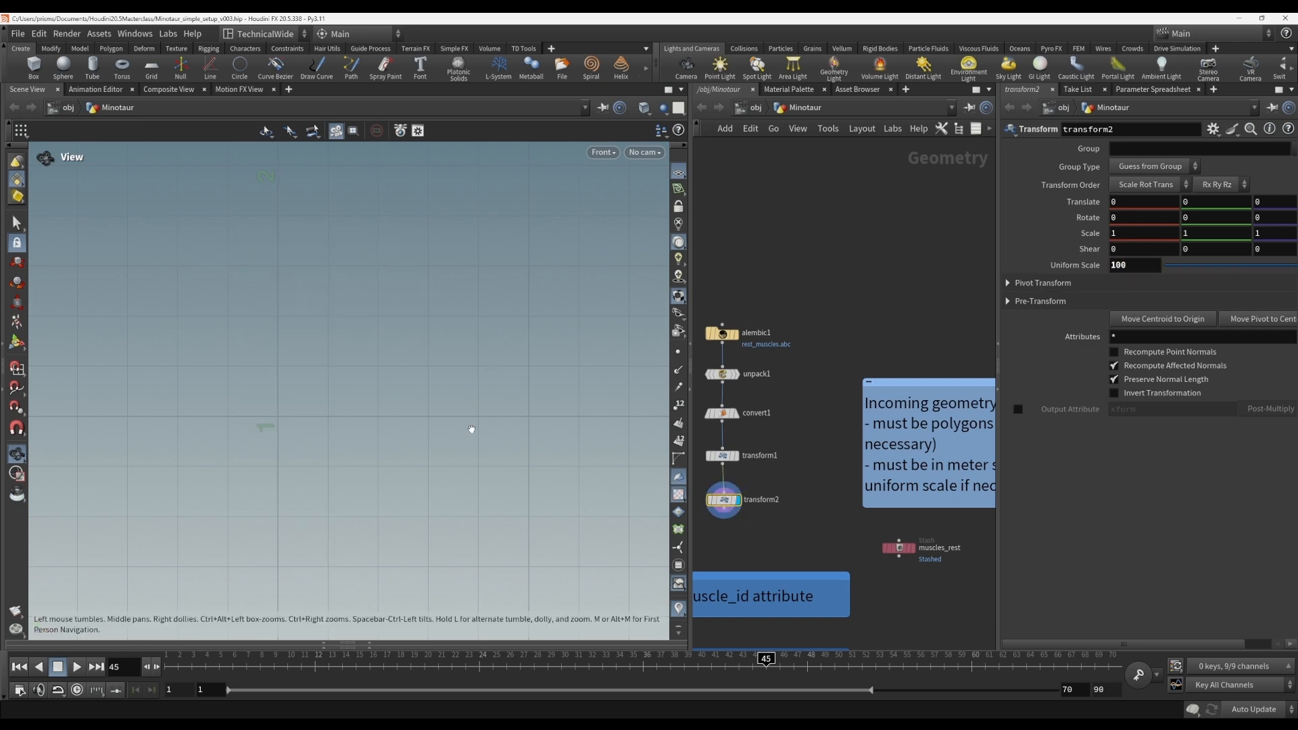
key("f")
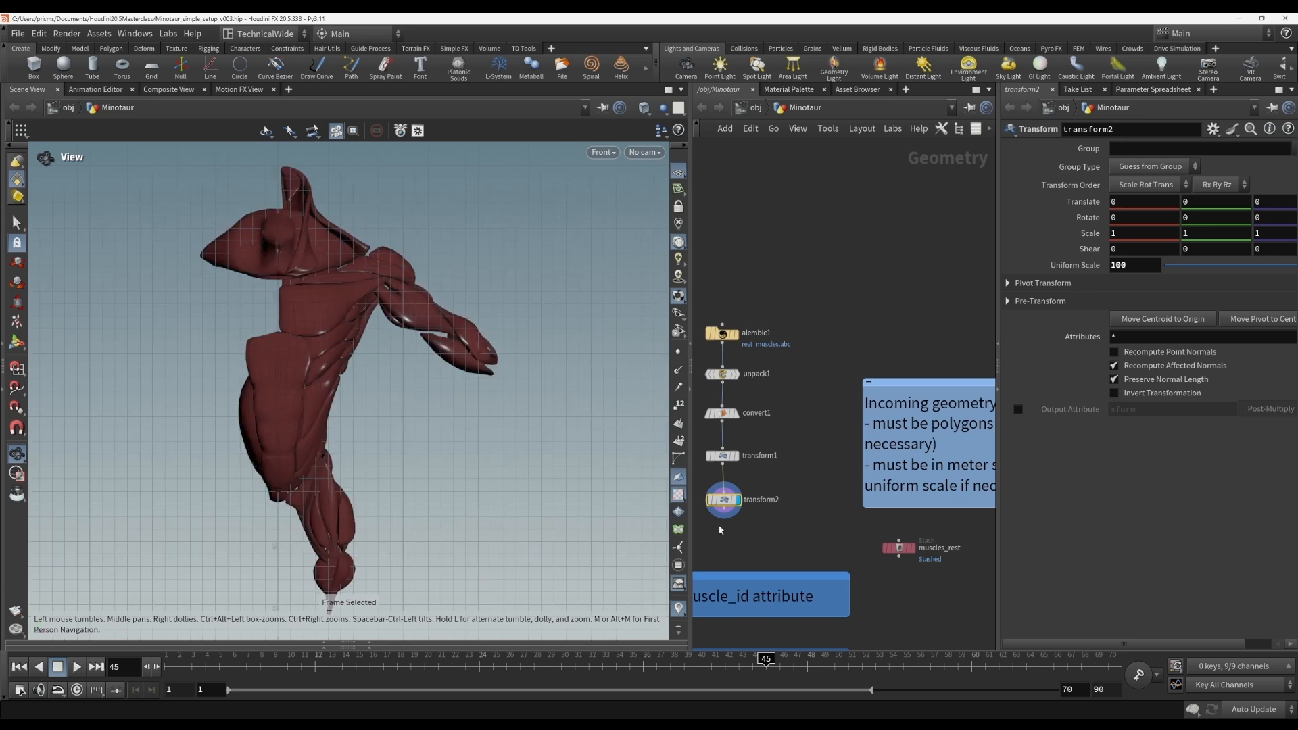
key("Delete")
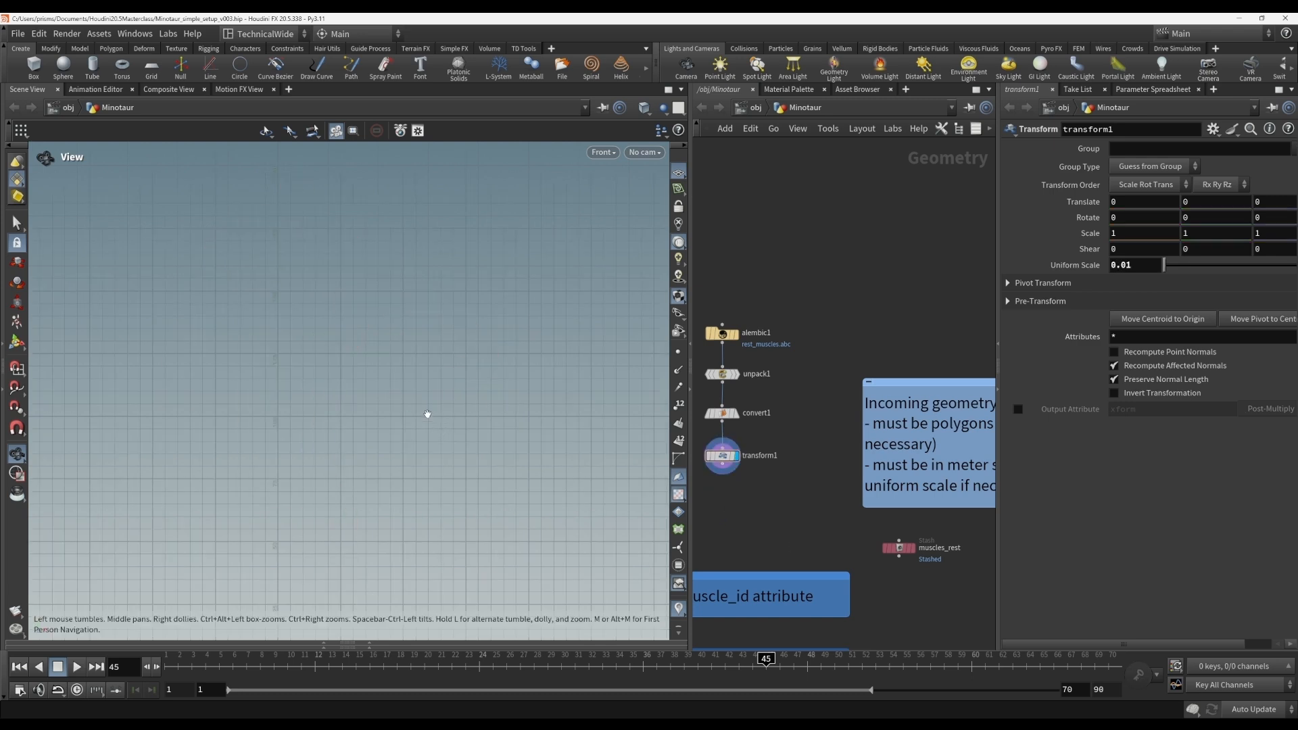
Frame the muscles scaled by the remaining Transform node and view them in perspective.
key("f")
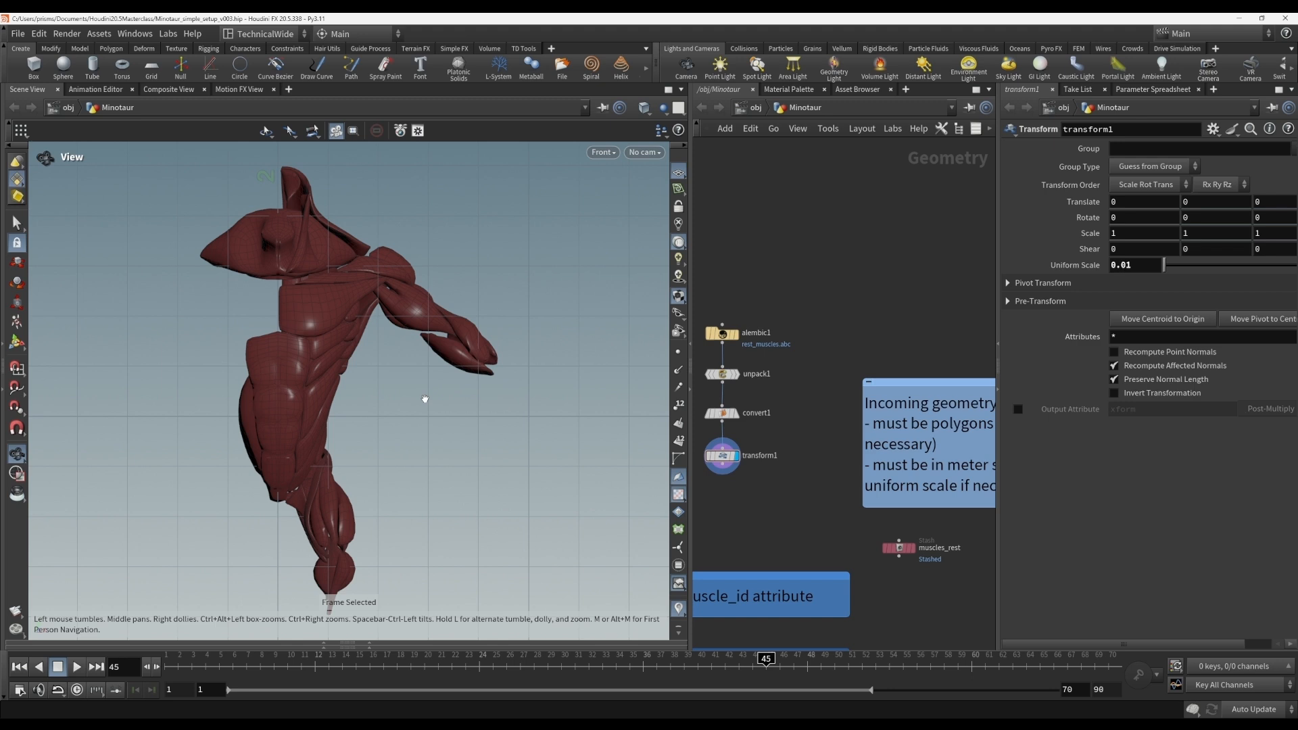
key("space+1")
left_click_drag(444, 429, 400, 418)
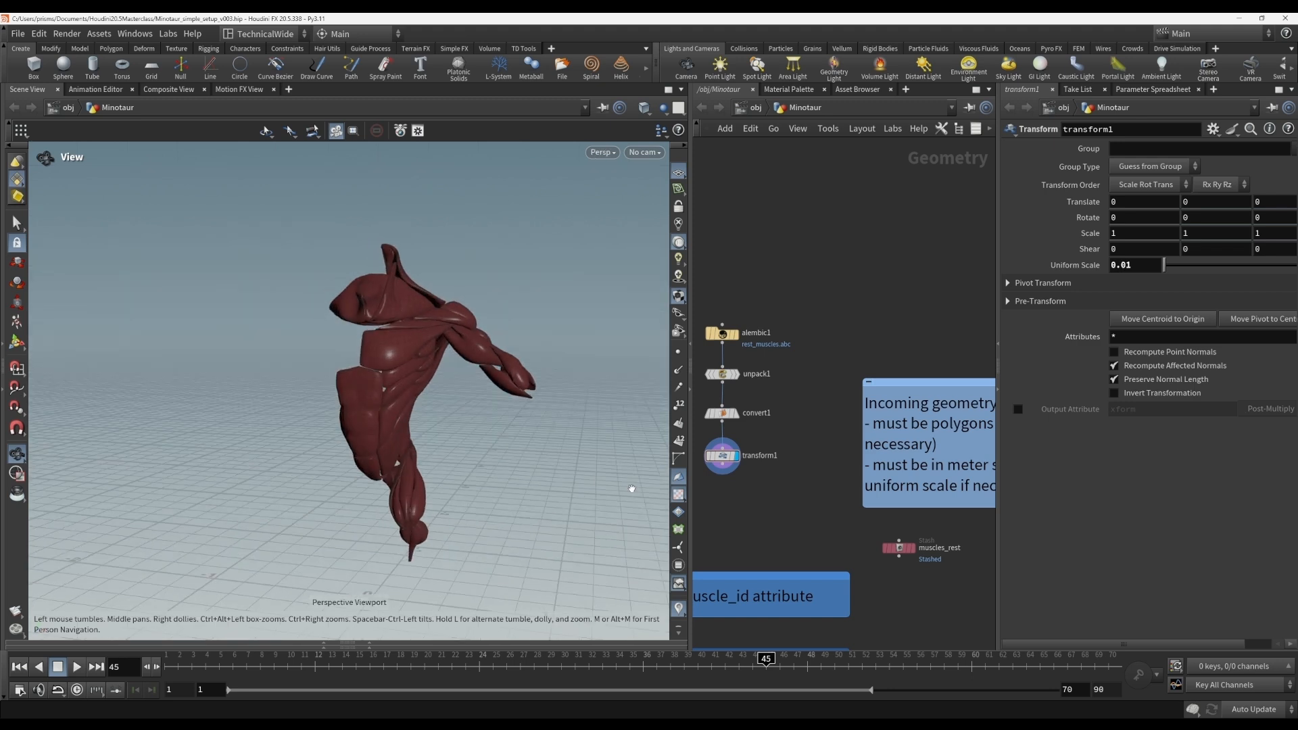
Display the bones_rest node and examine its geometry info for primitive type and size.
middle_click_drag(843, 540, 769, 496)
left_click(868, 464)
left_click_drag(482, 446, 504, 440)
left_click(830, 467)
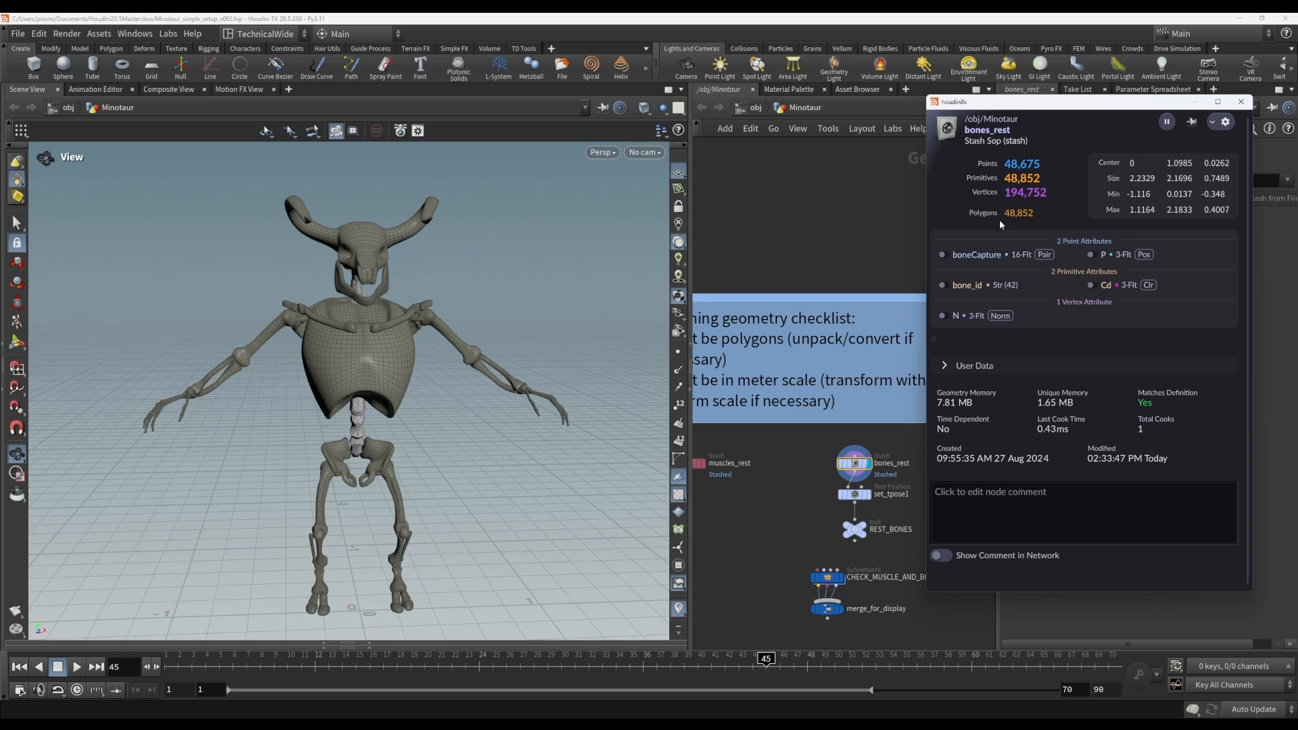
left_click(1241, 102)
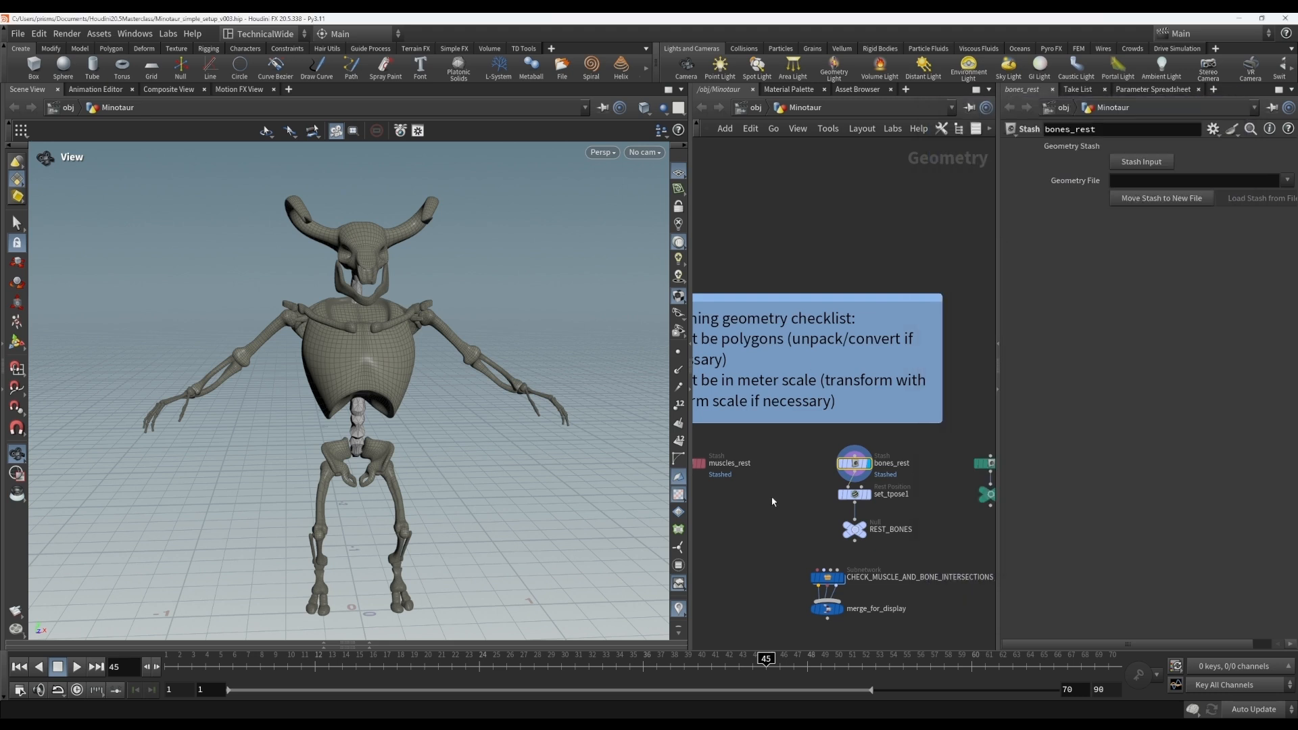
Select the muscles_rest and bones_rest Stash nodes in turn to review them.
middle_click_drag(810, 502, 904, 492)
left_click_drag(841, 501, 765, 438)
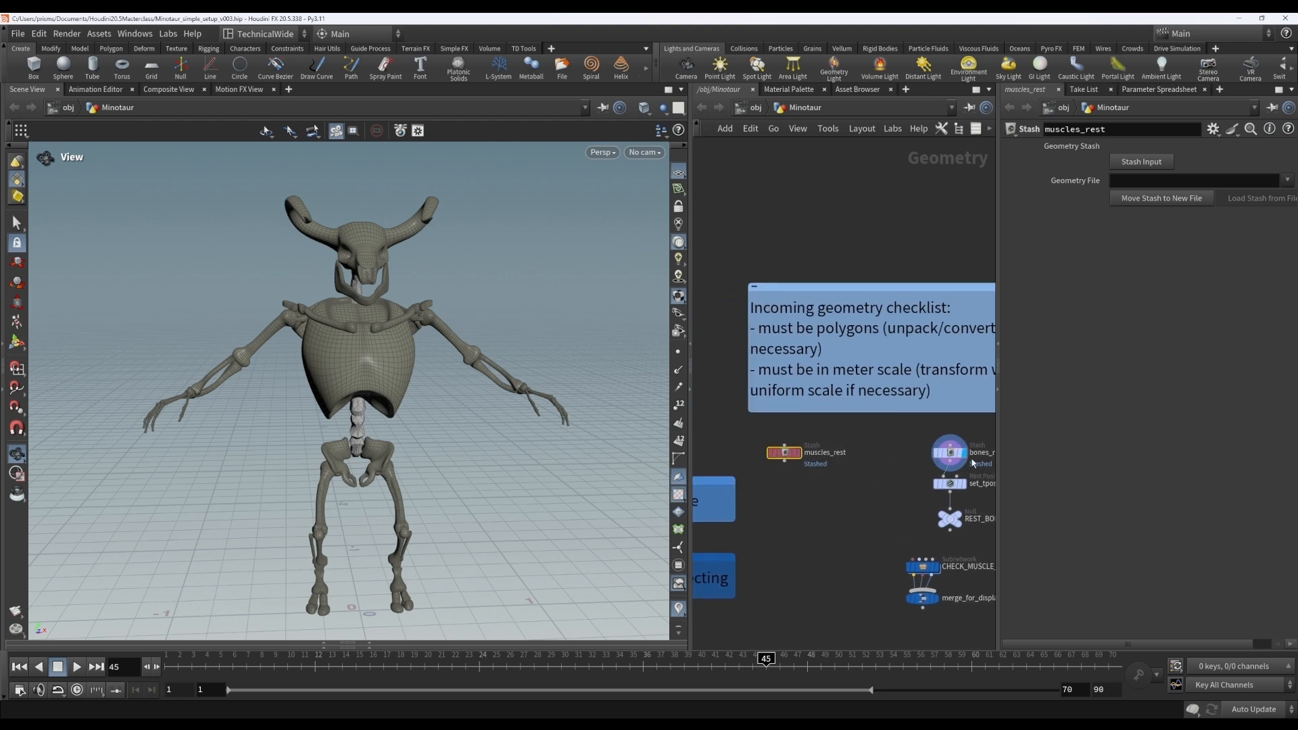
left_click(952, 456)
middle_click_drag(814, 508, 906, 526)
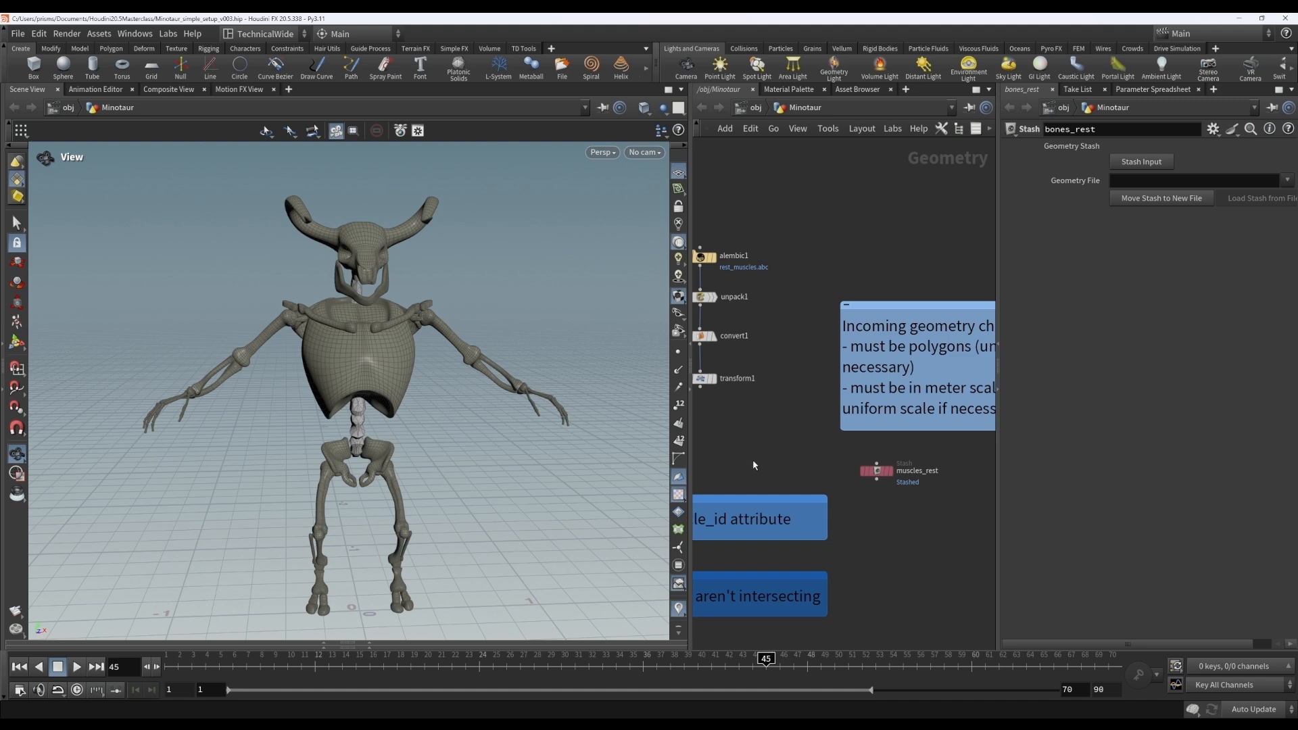
Add a Stash node connected below transform1, display it and stash its incoming muscle geometry.
middle_click_drag(753, 467, 823, 537)
mouse_move(951, 549)
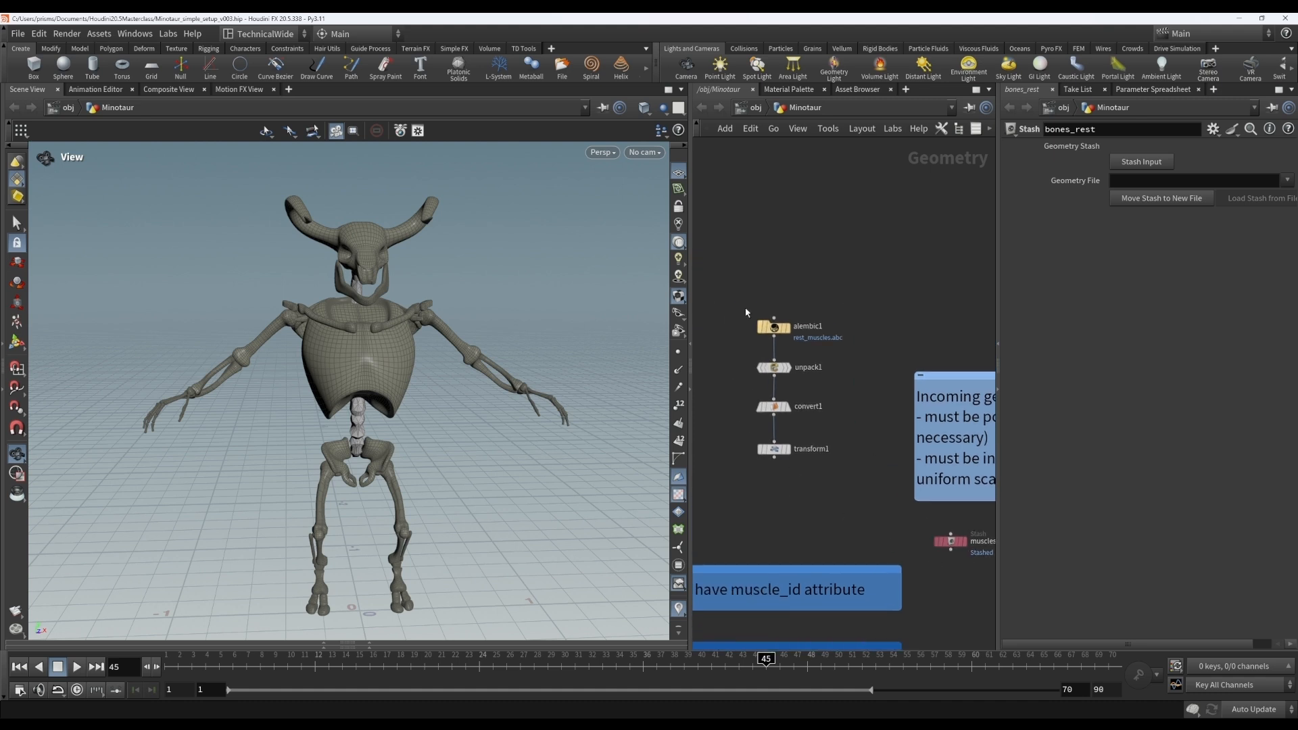
left_click_drag(766, 311, 812, 482)
left_click(809, 507)
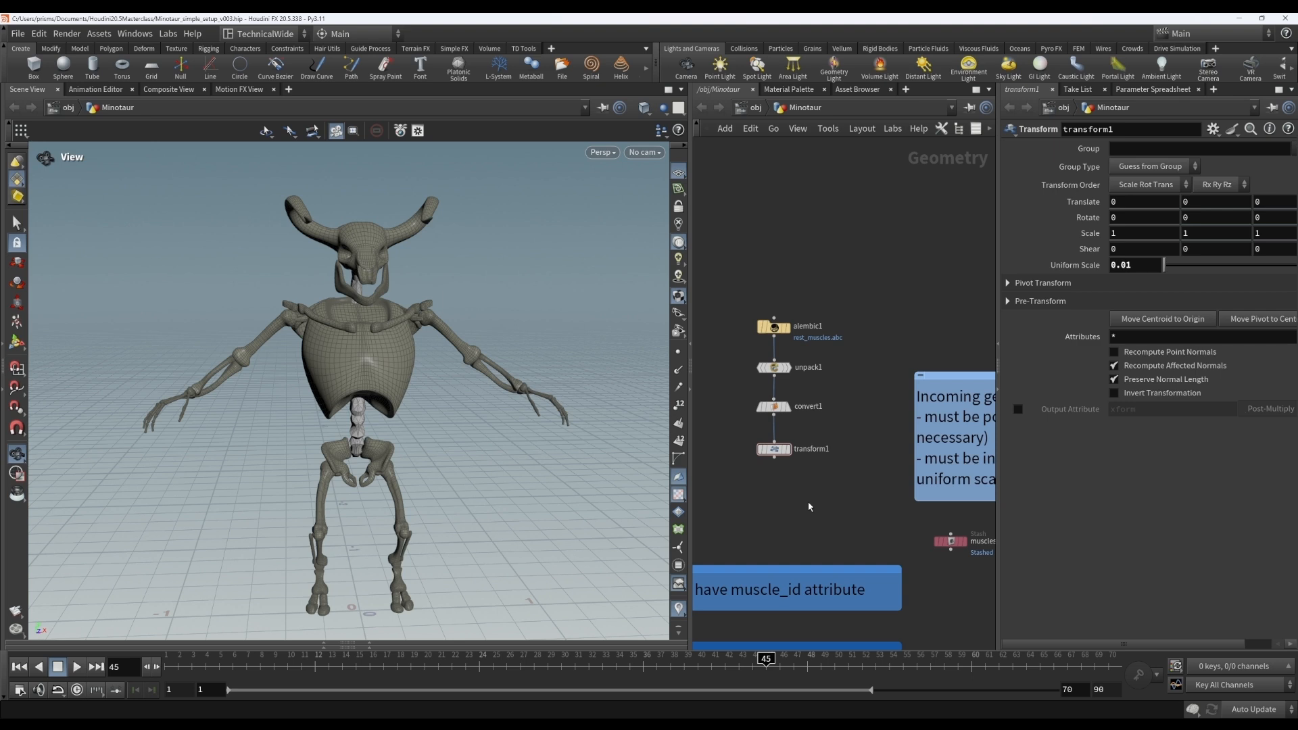
key("Tab")
type("stas")
key("Return")
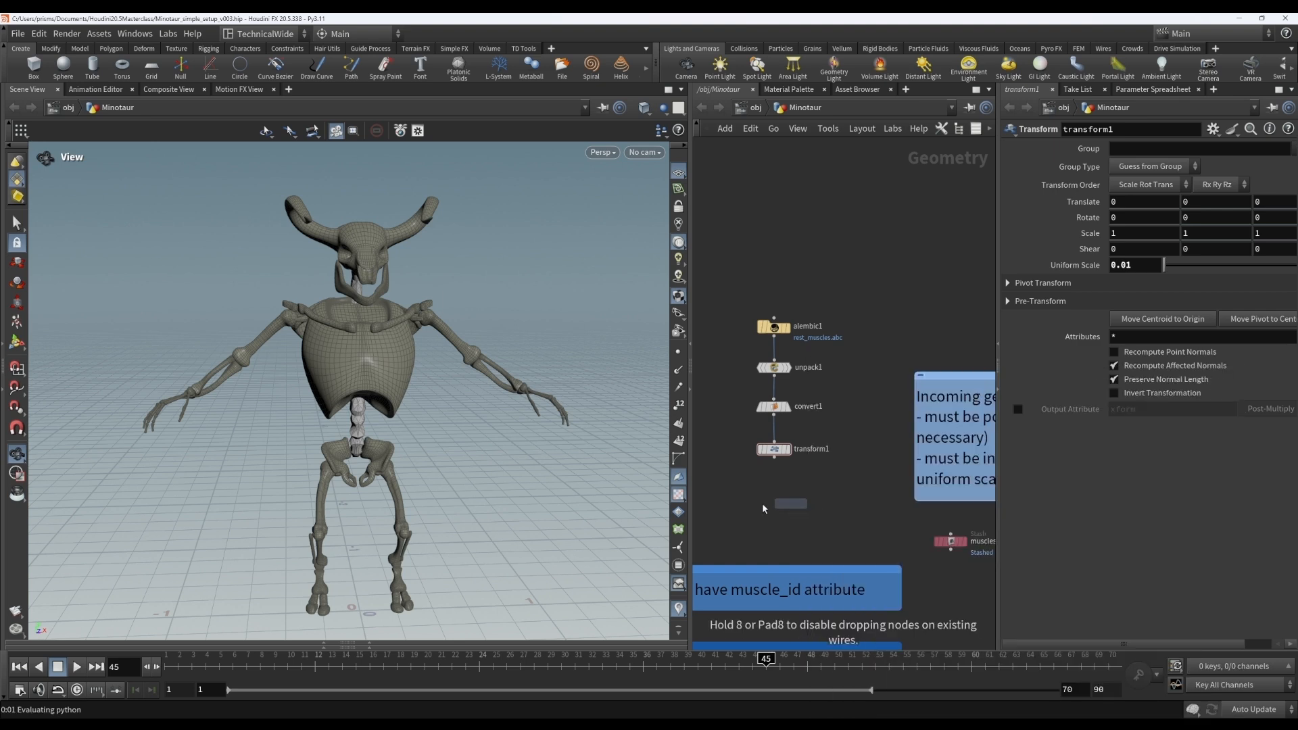
left_click(778, 497)
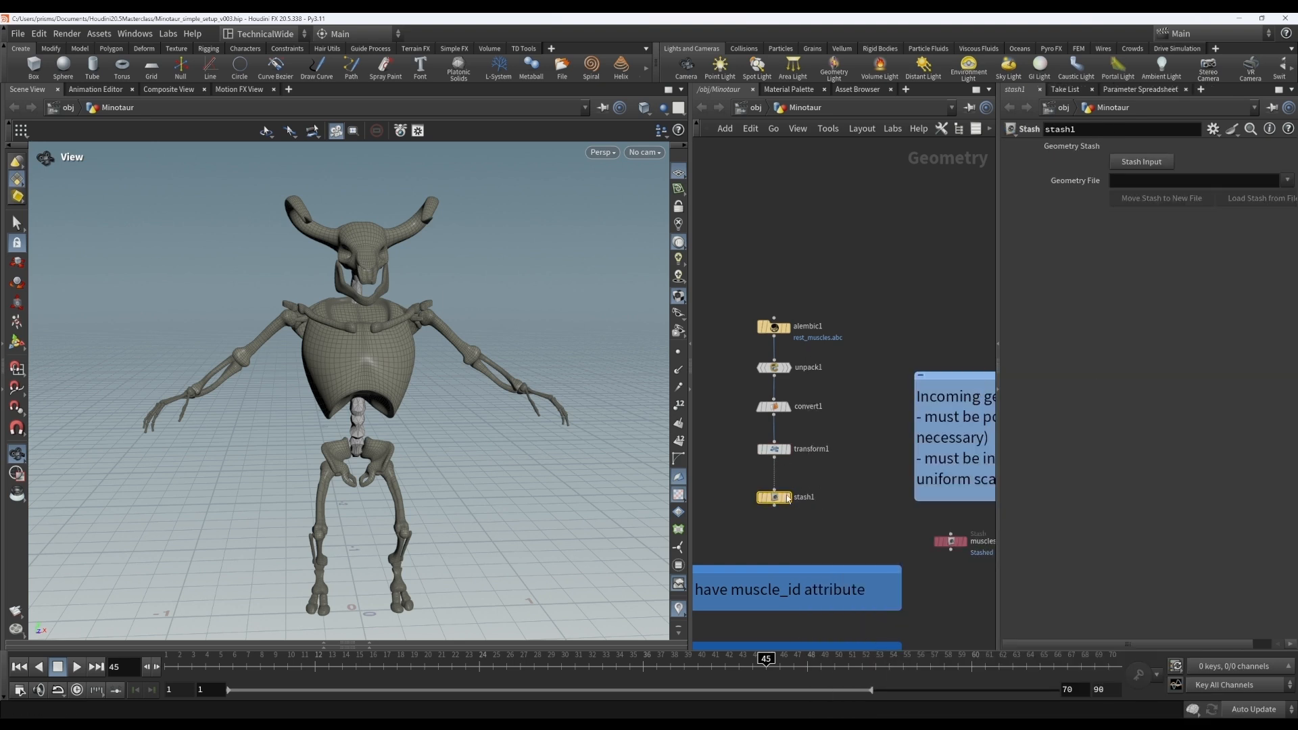
left_click(788, 498)
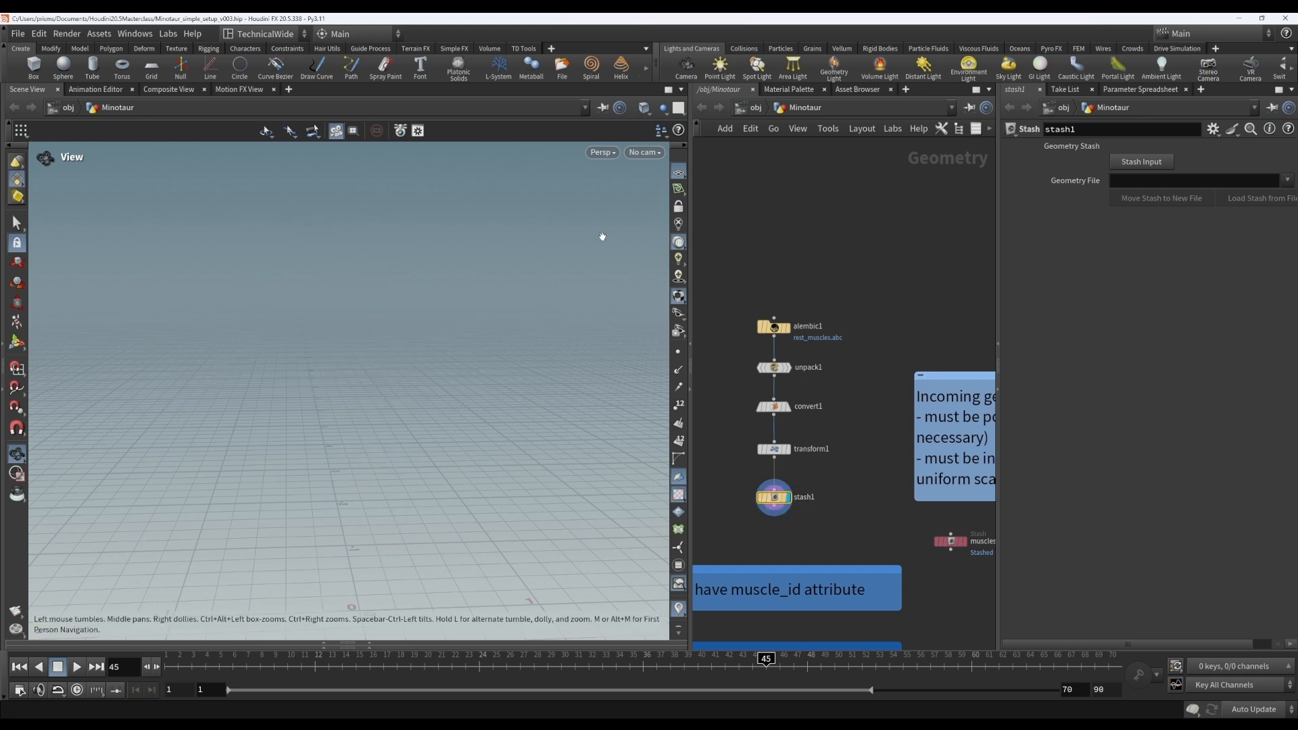
left_click(1138, 163)
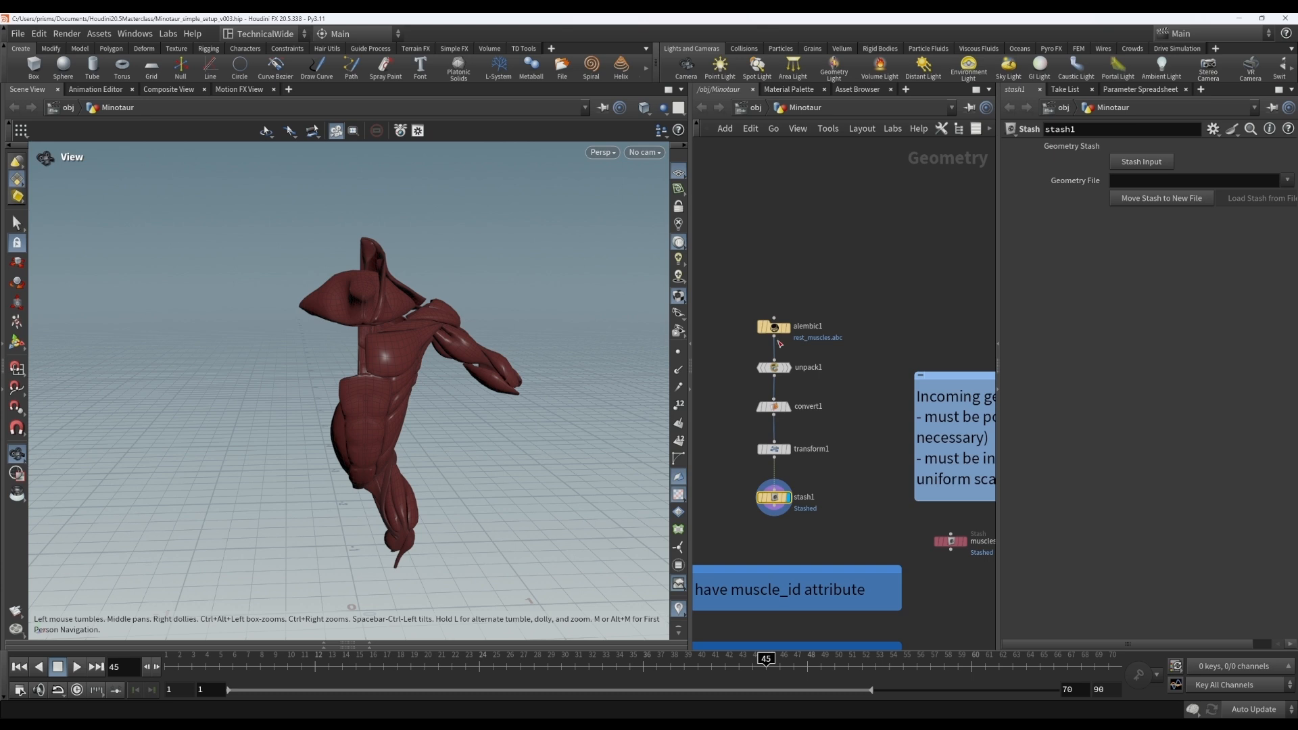
Compare the displayed output of transform1 with the stashed muscles and review the alembic1 file settings.
left_click_drag(743, 297, 834, 467)
left_click(850, 534)
left_click(775, 449)
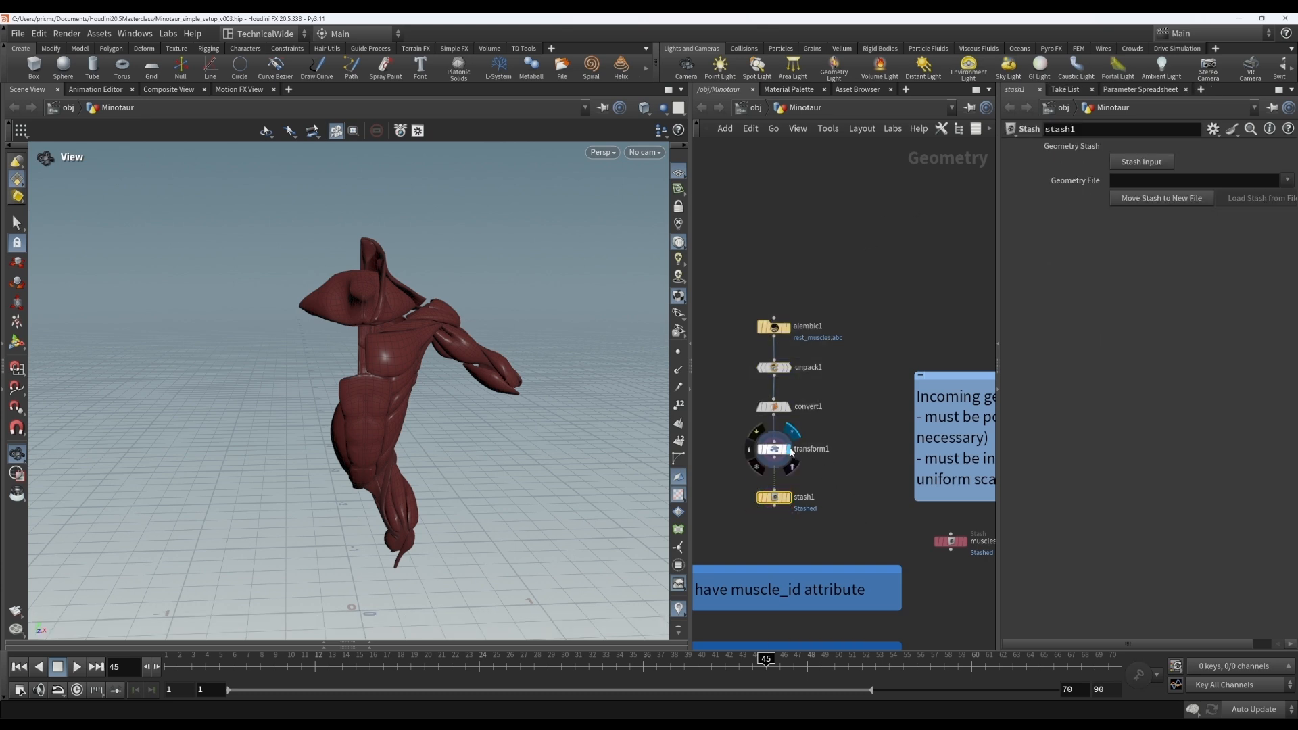
left_click(745, 291)
left_click(803, 329)
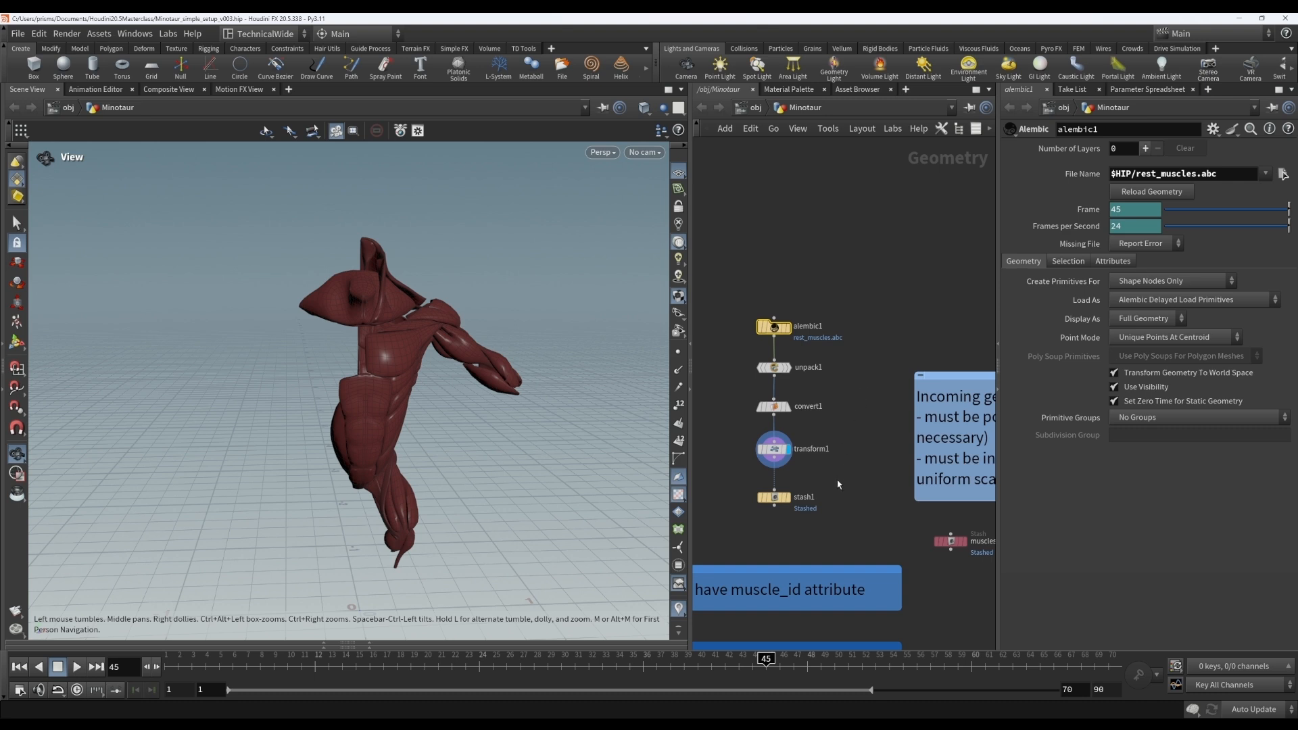
left_click(789, 498)
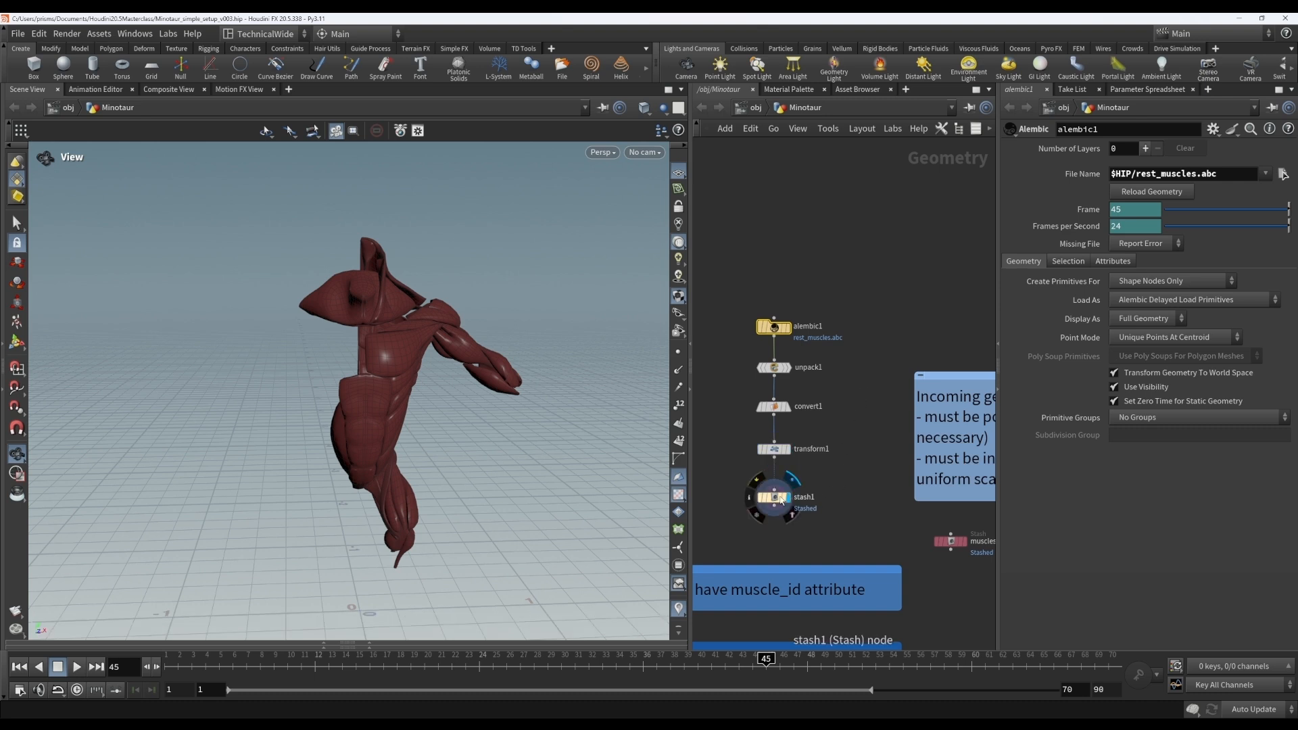
left_click(775, 497)
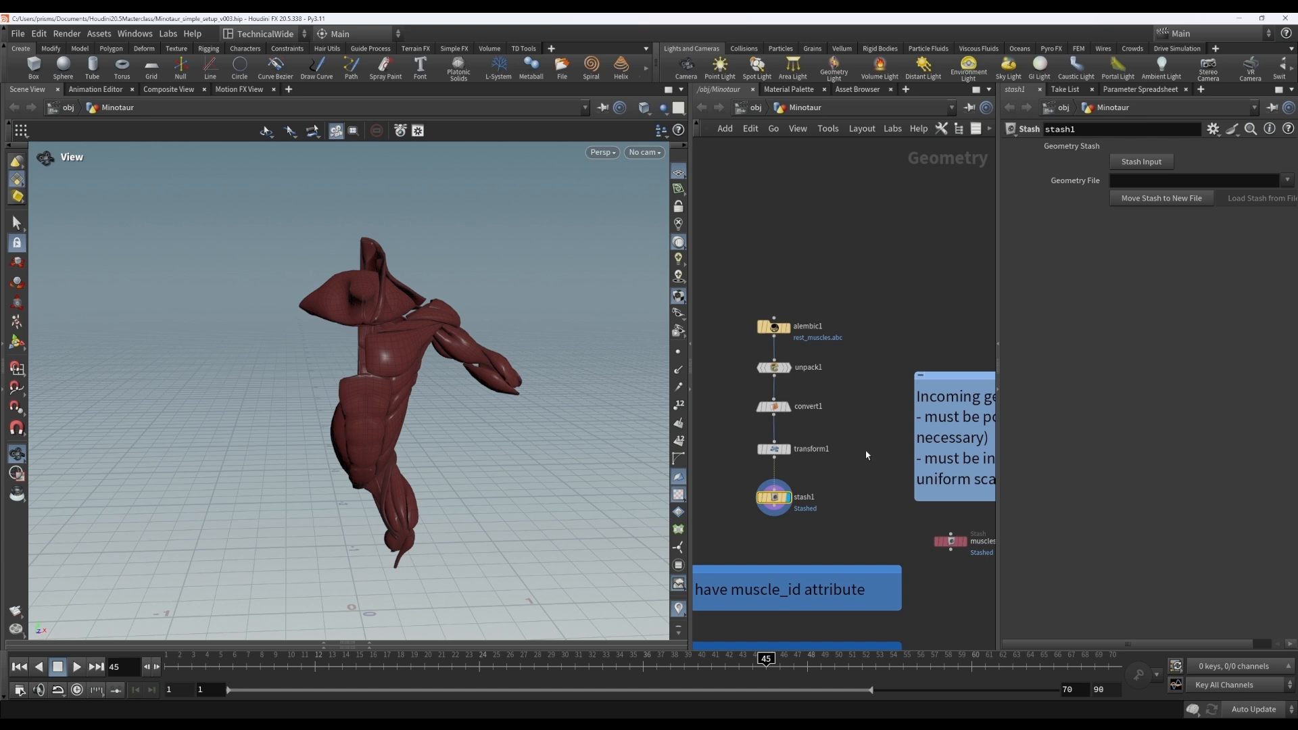
left_click(777, 333)
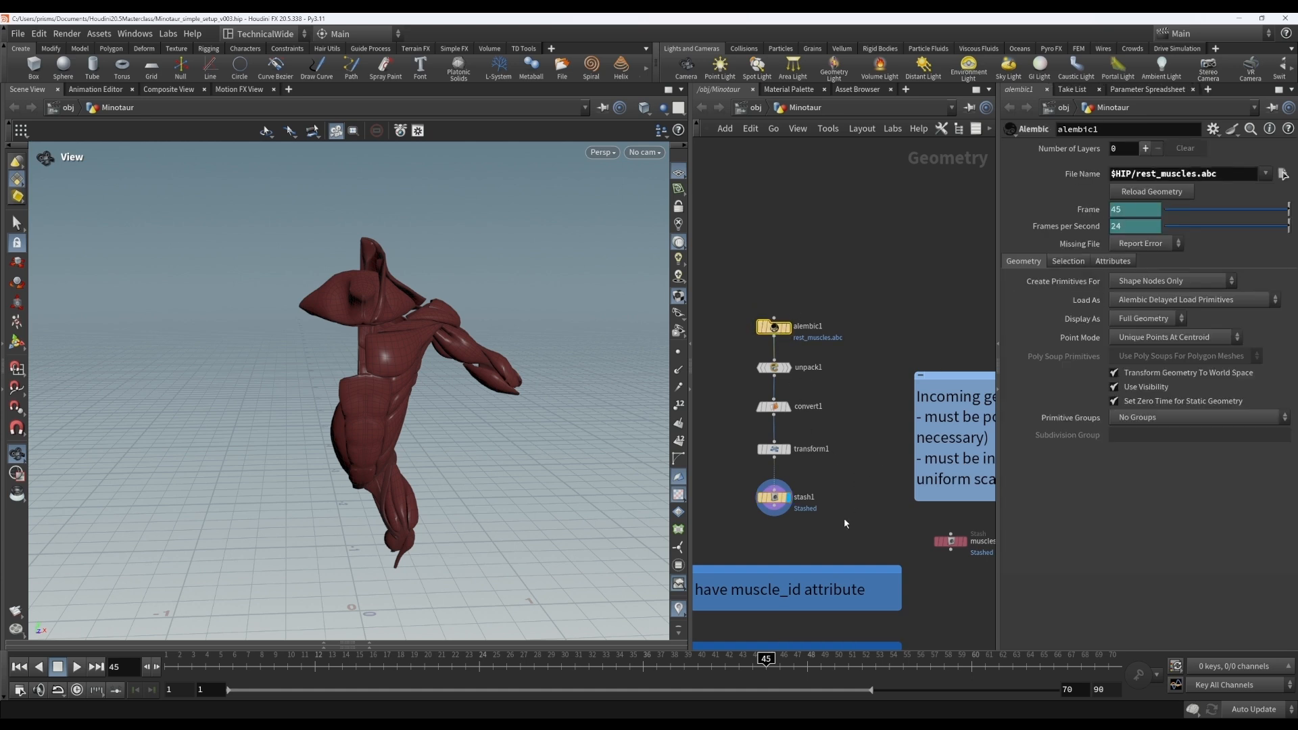
Return the display to bones_rest and delete the Stash node below transform1.
left_click(951, 541)
middle_click_drag(915, 502, 873, 478)
left_click(912, 473)
left_click(898, 473)
middle_click_drag(777, 443, 860, 468)
left_click(762, 438)
key("Delete")
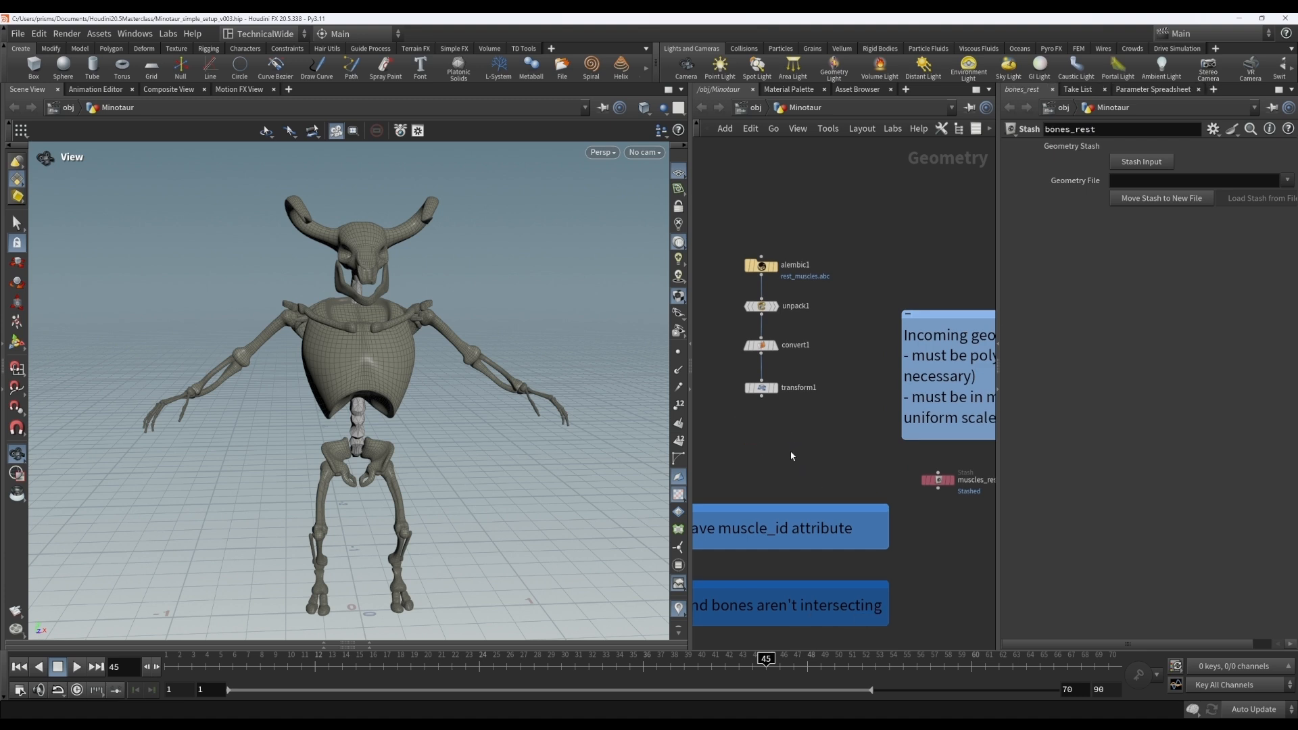
Add a Set T-Pose node in the space between muscles_rest and bones_rest.
middle_click_drag(939, 553, 701, 480)
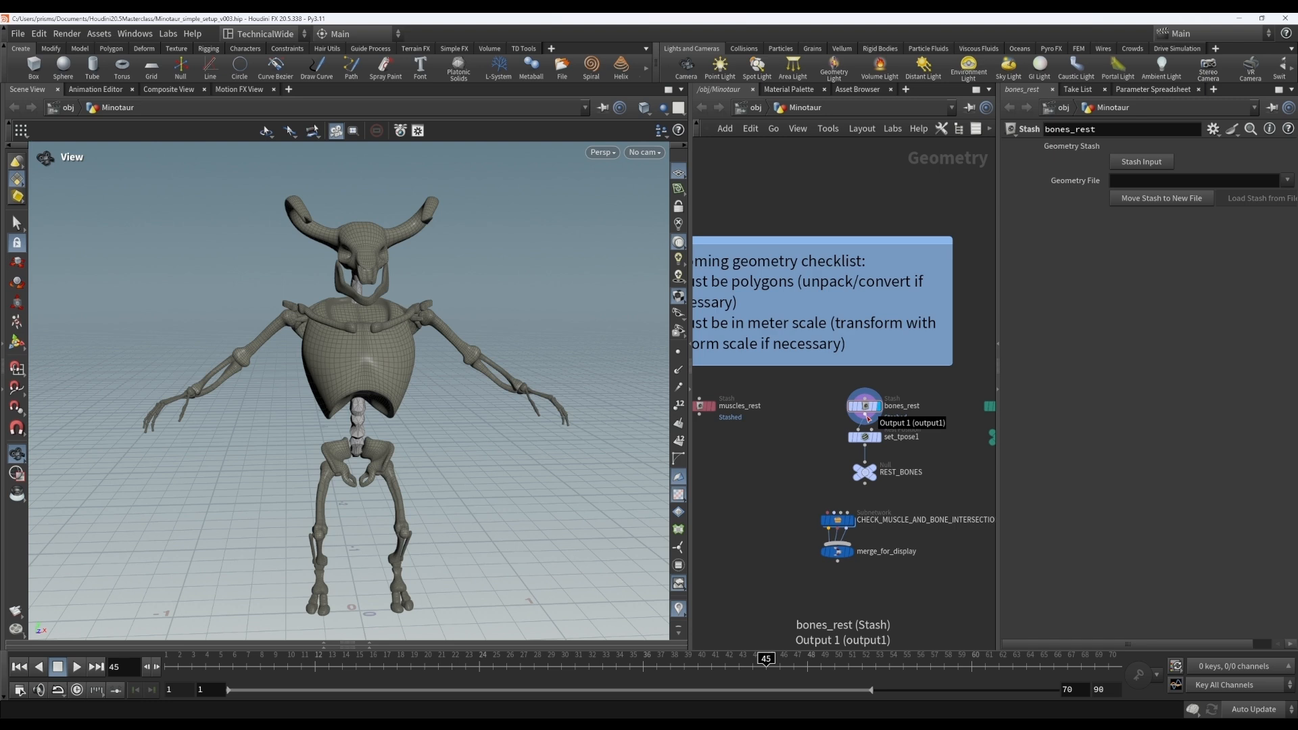
middle_click_drag(751, 439, 783, 433)
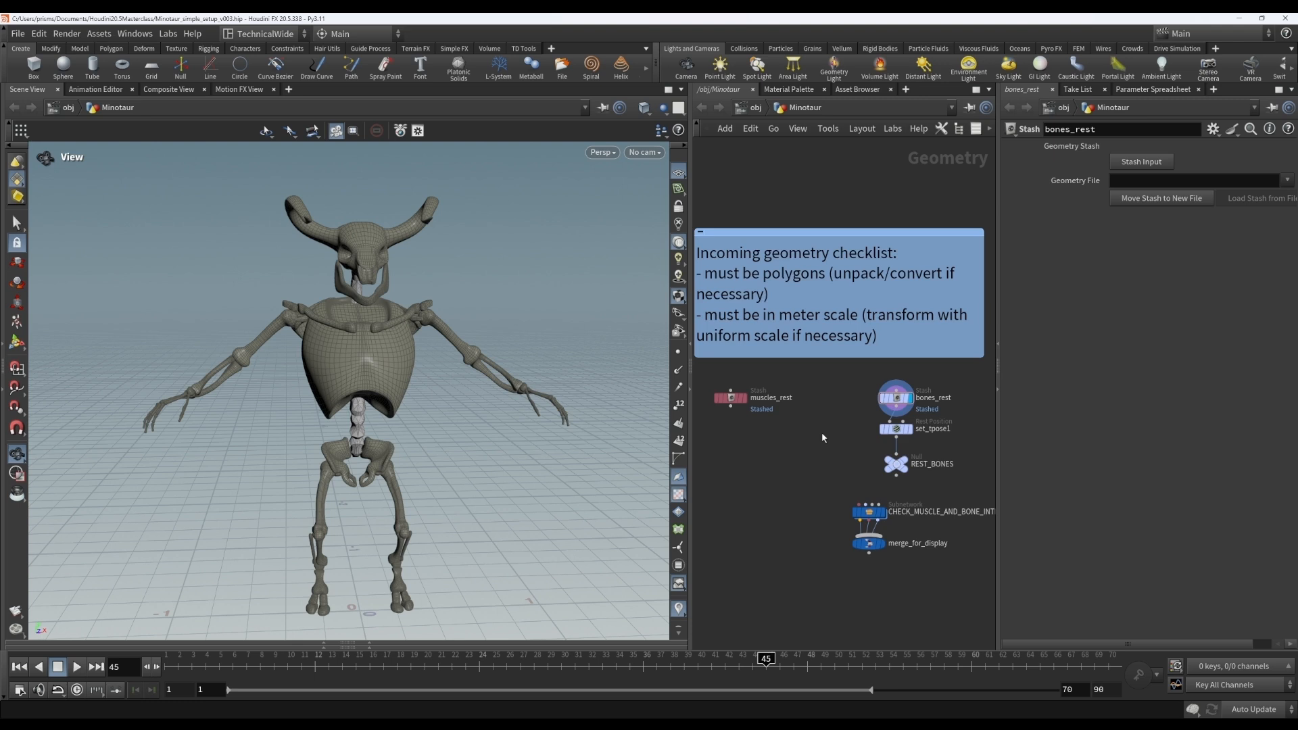
key("Tab")
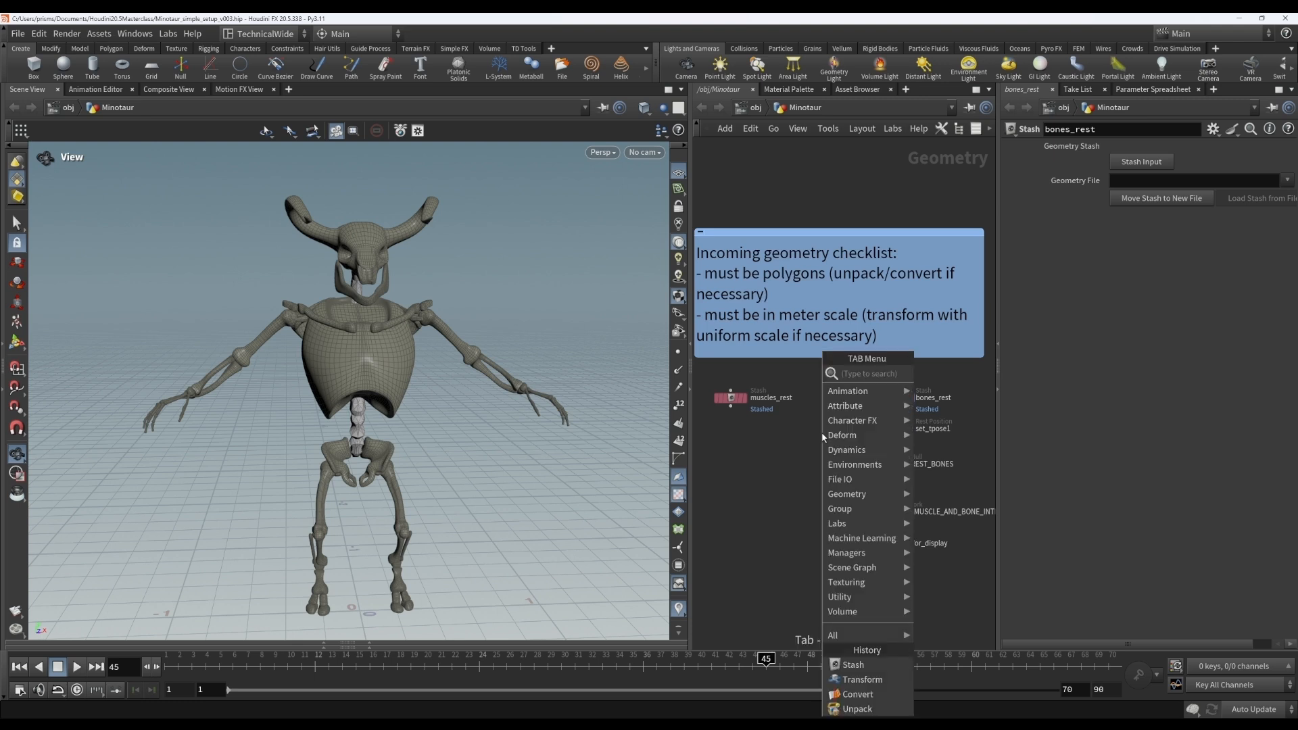
mouse_move(868, 429)
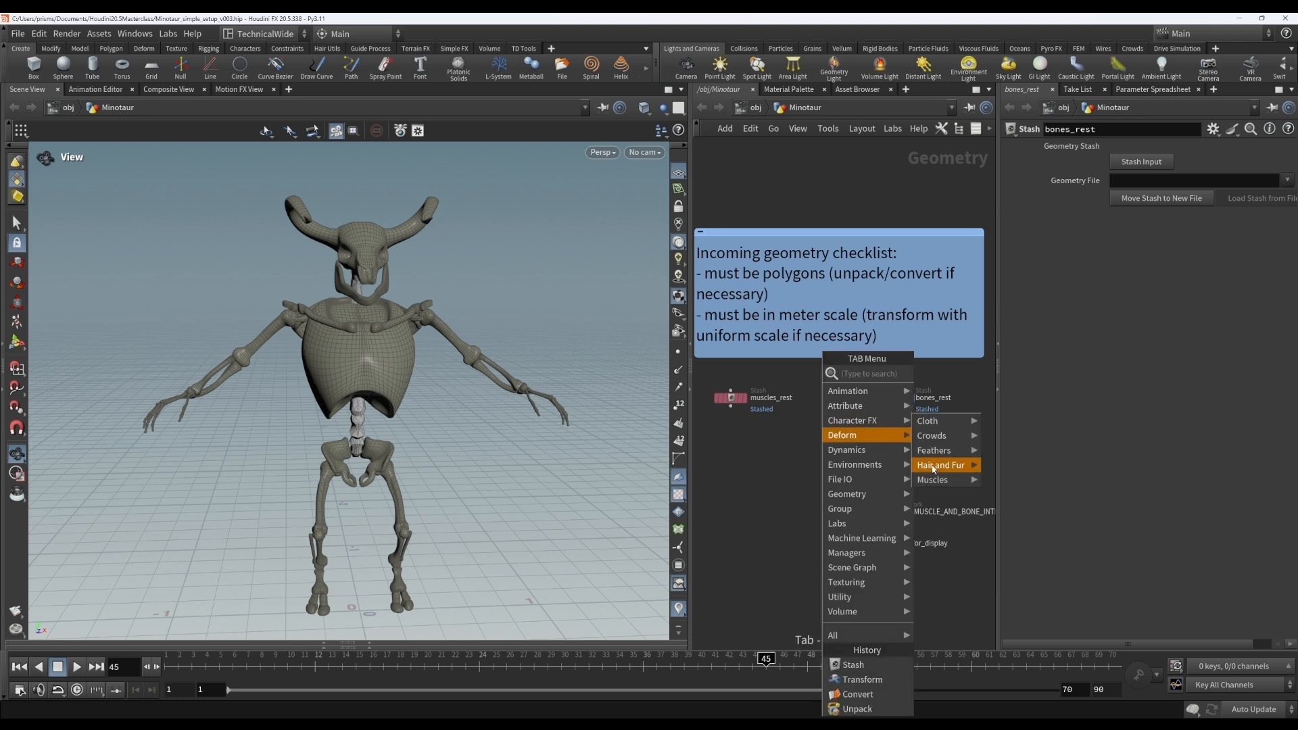
mouse_move(934, 482)
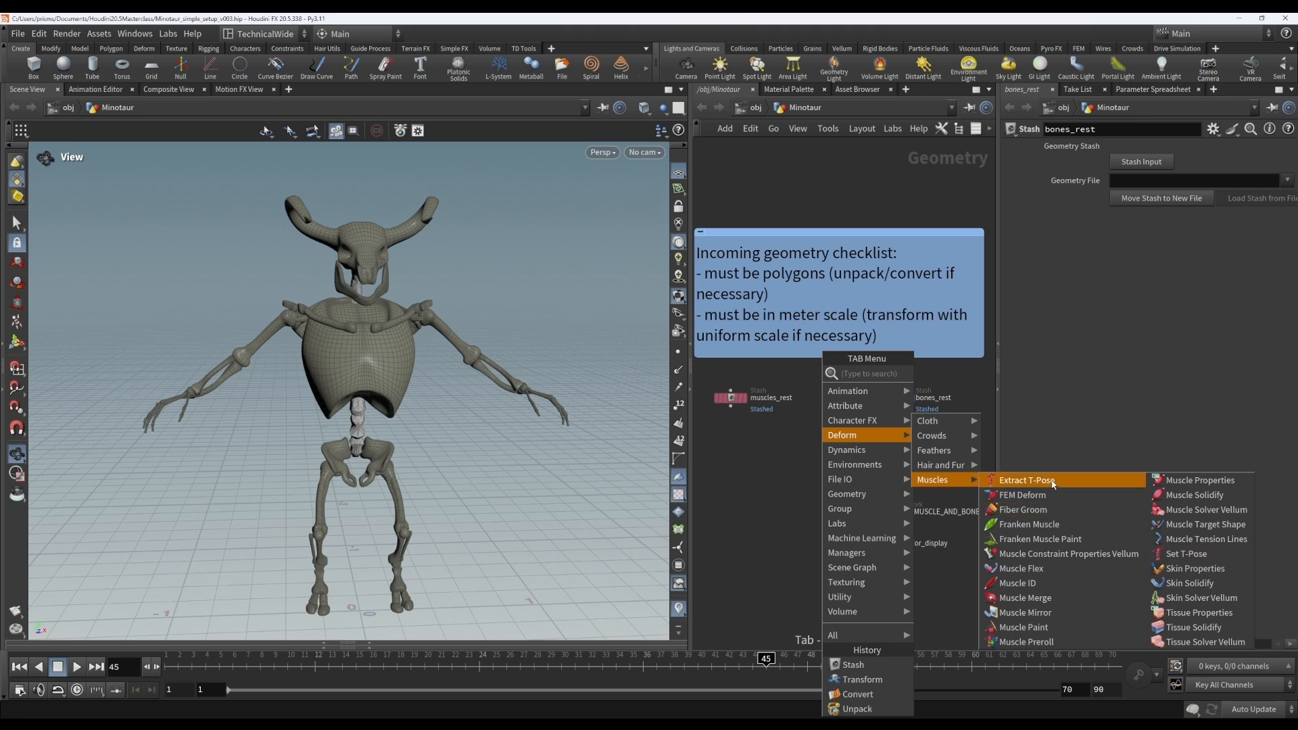
left_click(1187, 554)
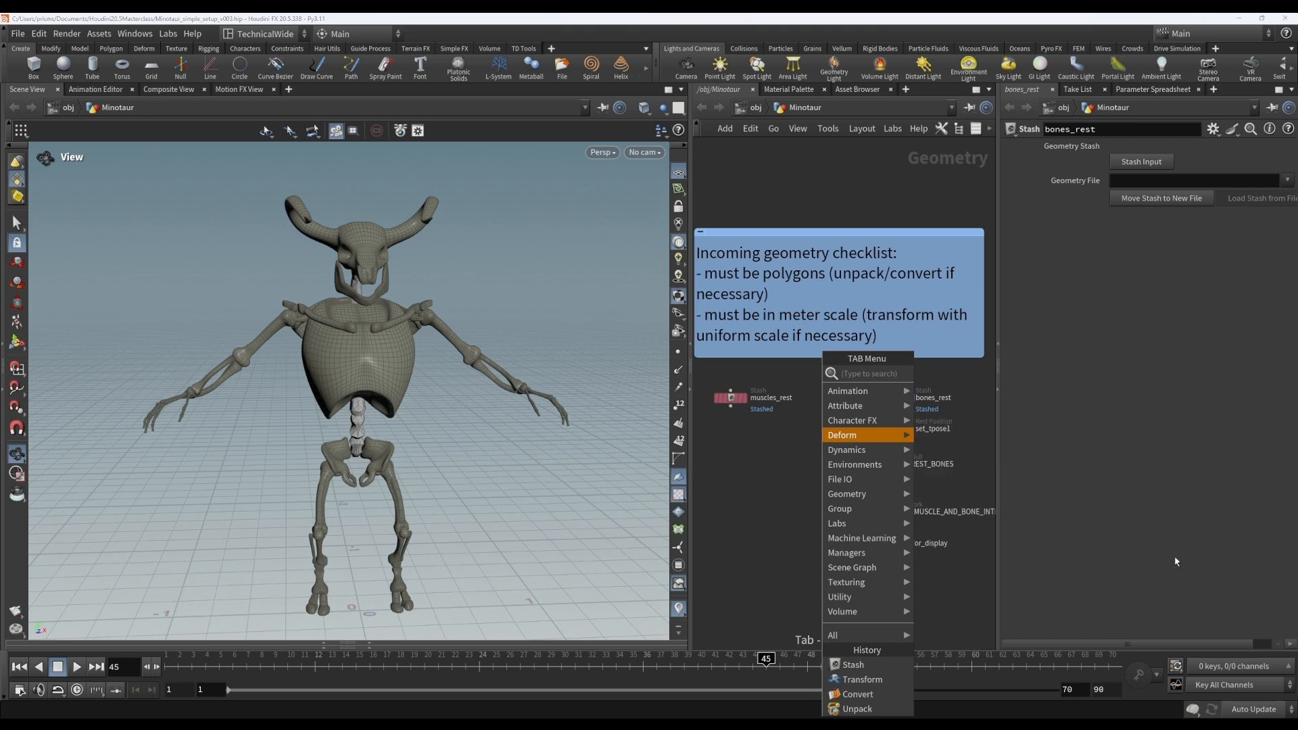
left_click(840, 433)
left_click_drag(841, 434, 806, 441)
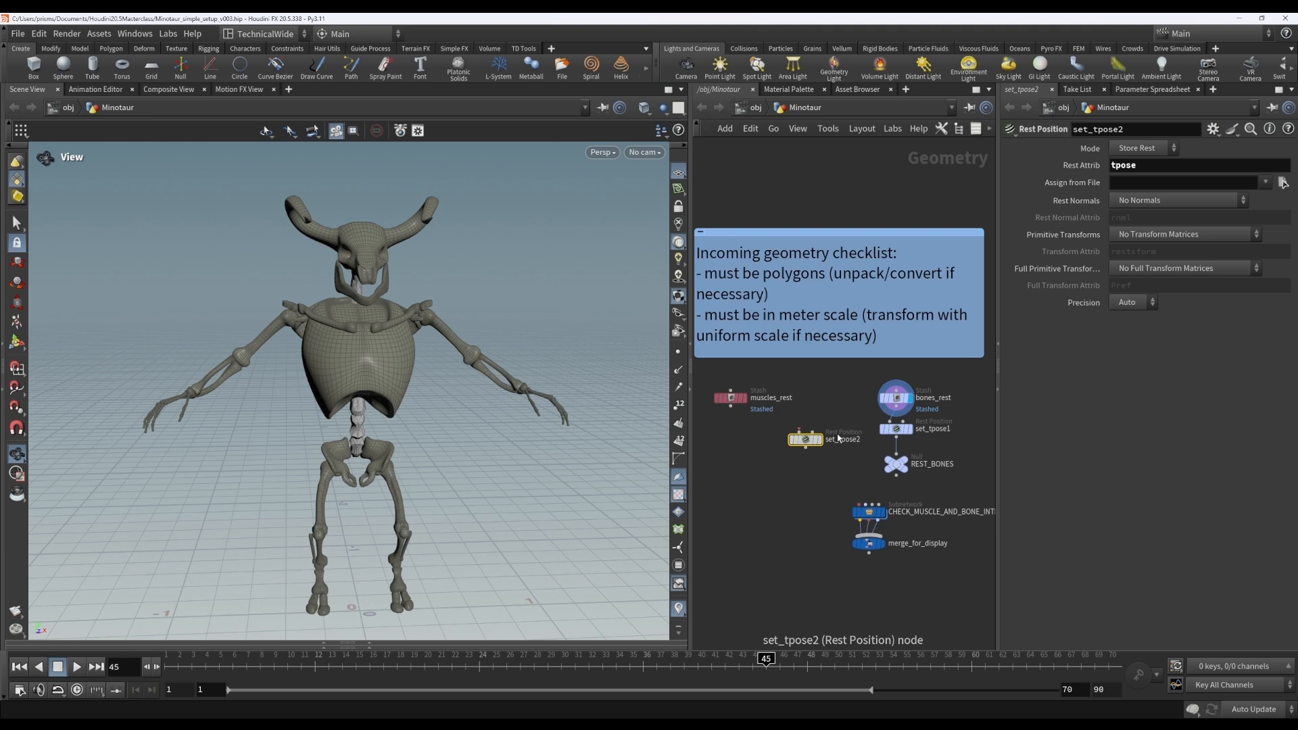
Connect the bones_rest output to the new Set T-Pose node and check its rest attribute name.
left_click_drag(800, 429, 876, 410)
left_click(876, 409)
left_click(1155, 164)
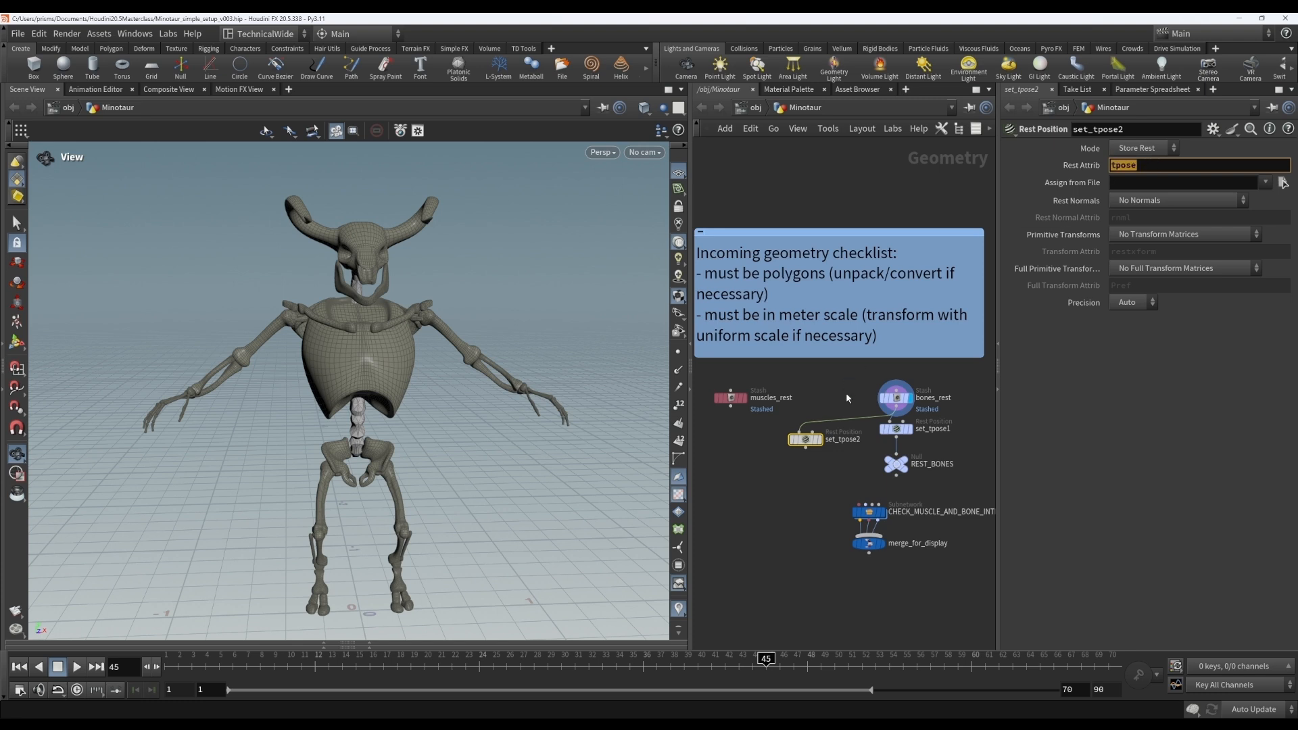
Add a Rest Position node below set_tpose2 and set its rest attribute to tpose.
key("Tab")
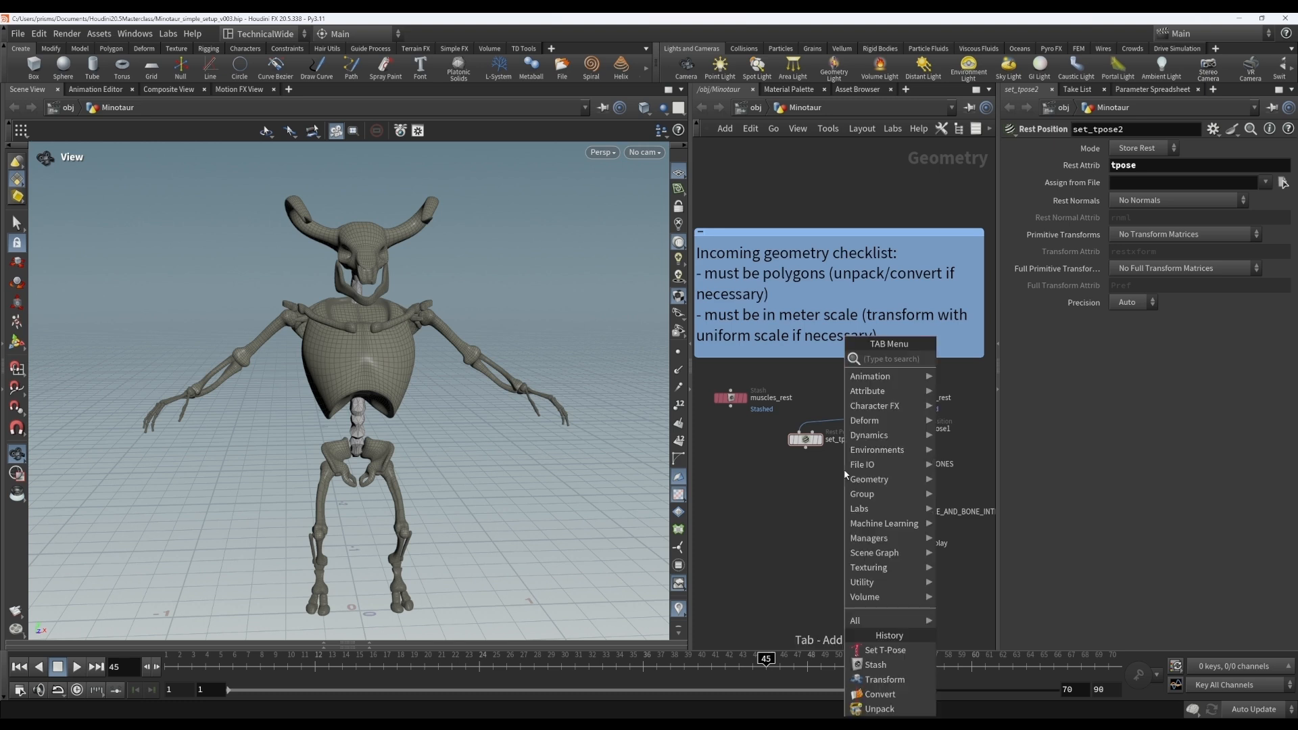
type("res")
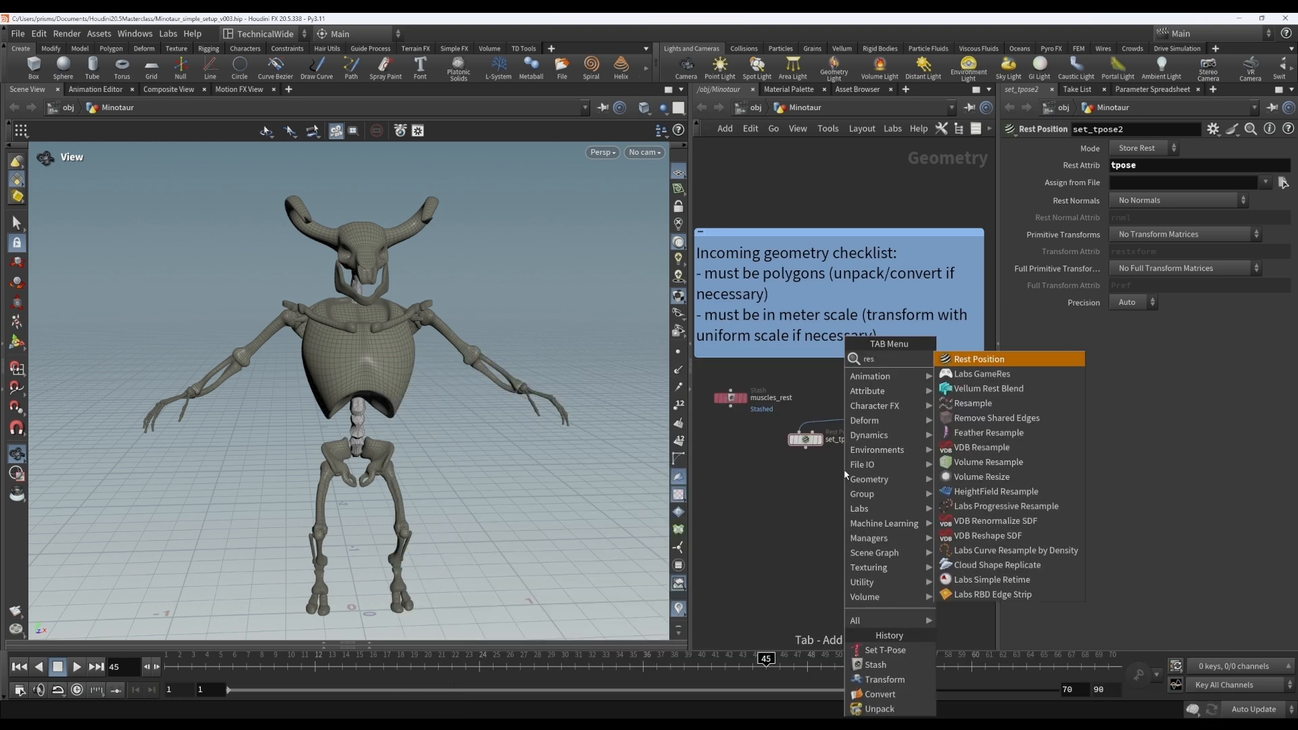
key("Return")
left_click(843, 470)
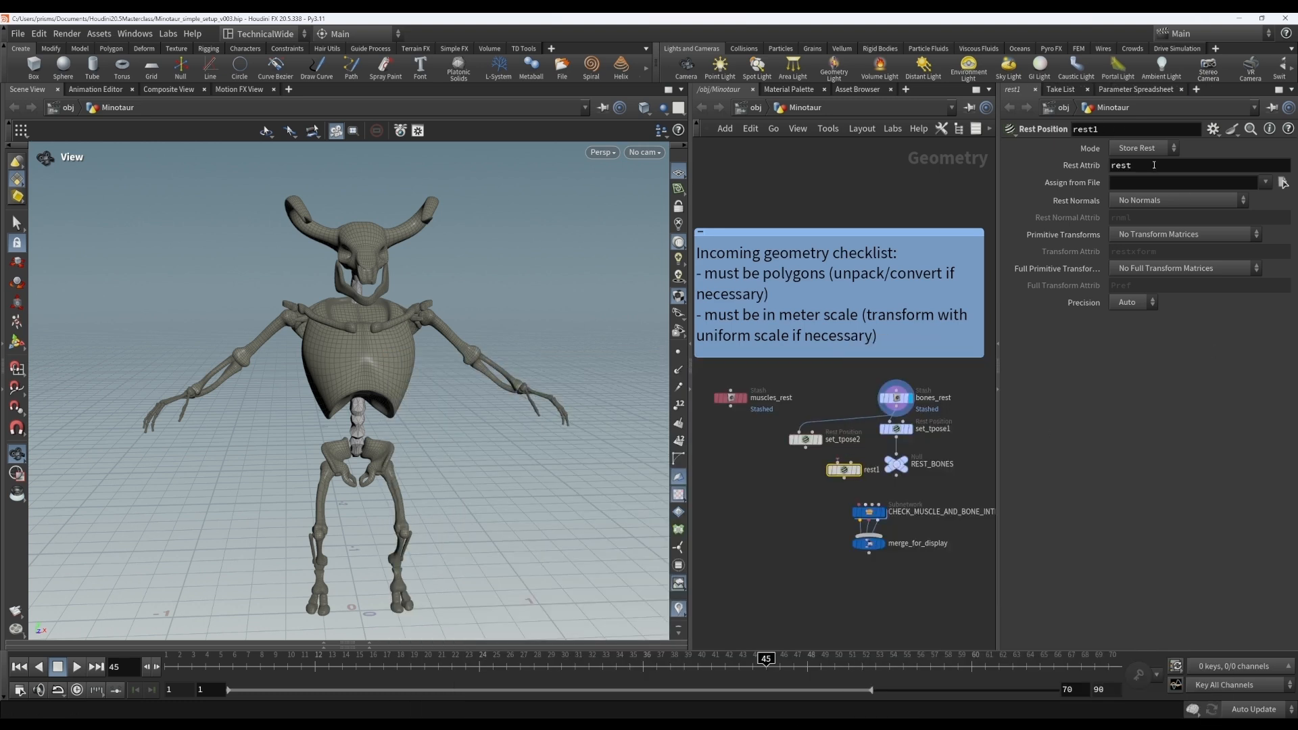
mouse_move(843, 471)
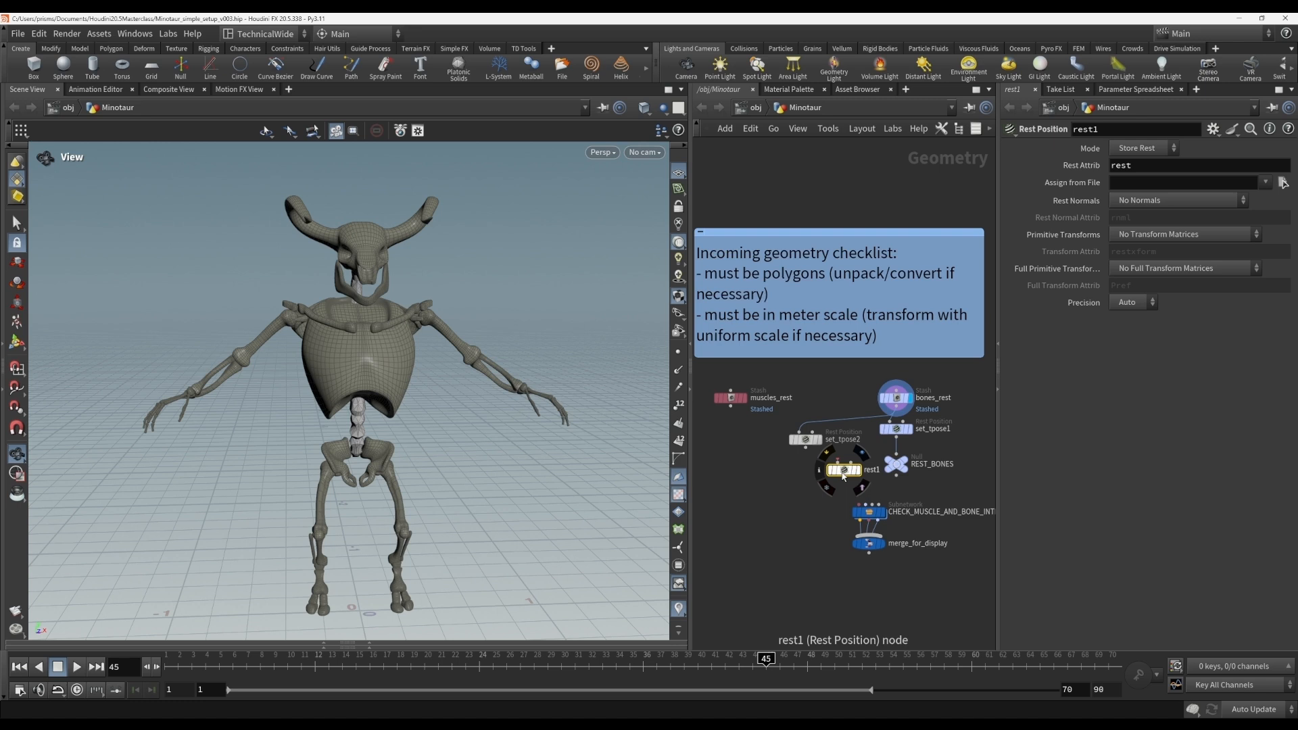
double_click(1121, 165)
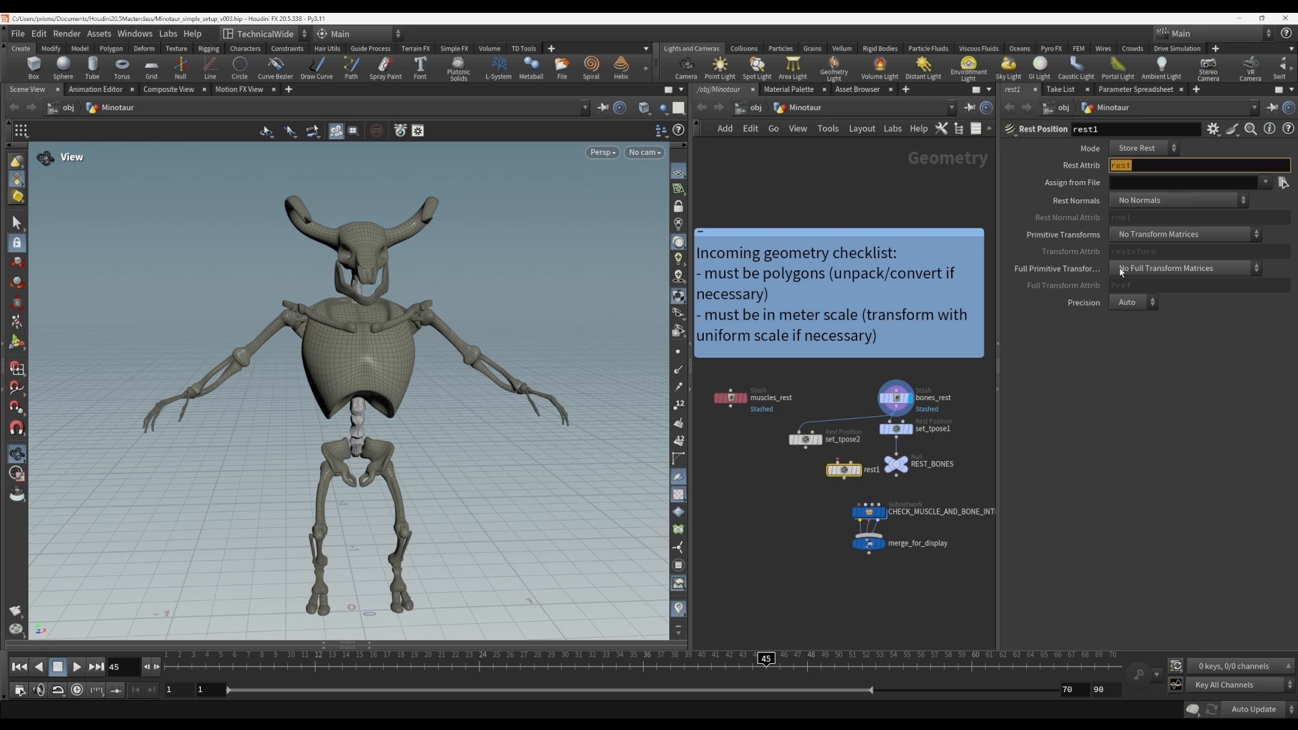
type("tps")
key("Left")
type("o")
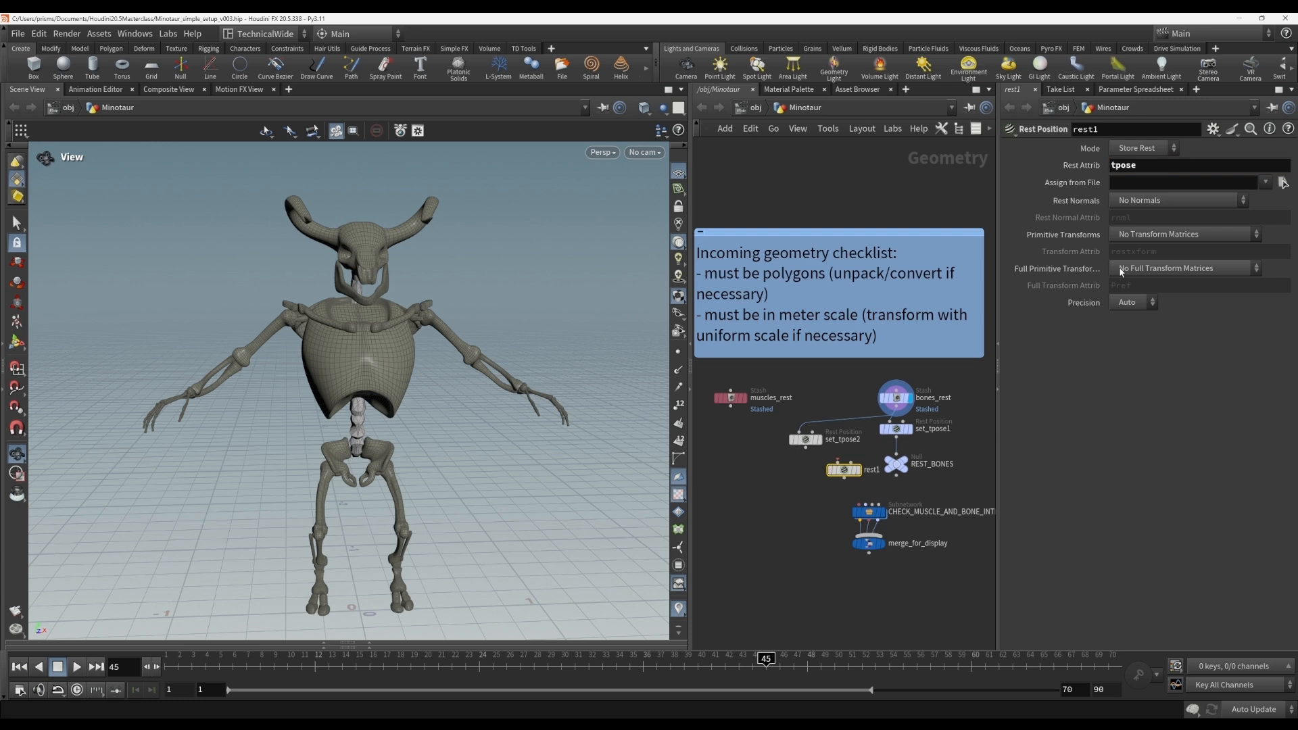
Connect bones_rest to the Rest Position node, compare it with set_tpose2 and delete the Rest Position node.
left_click_drag(838, 462, 896, 407)
left_click(805, 439)
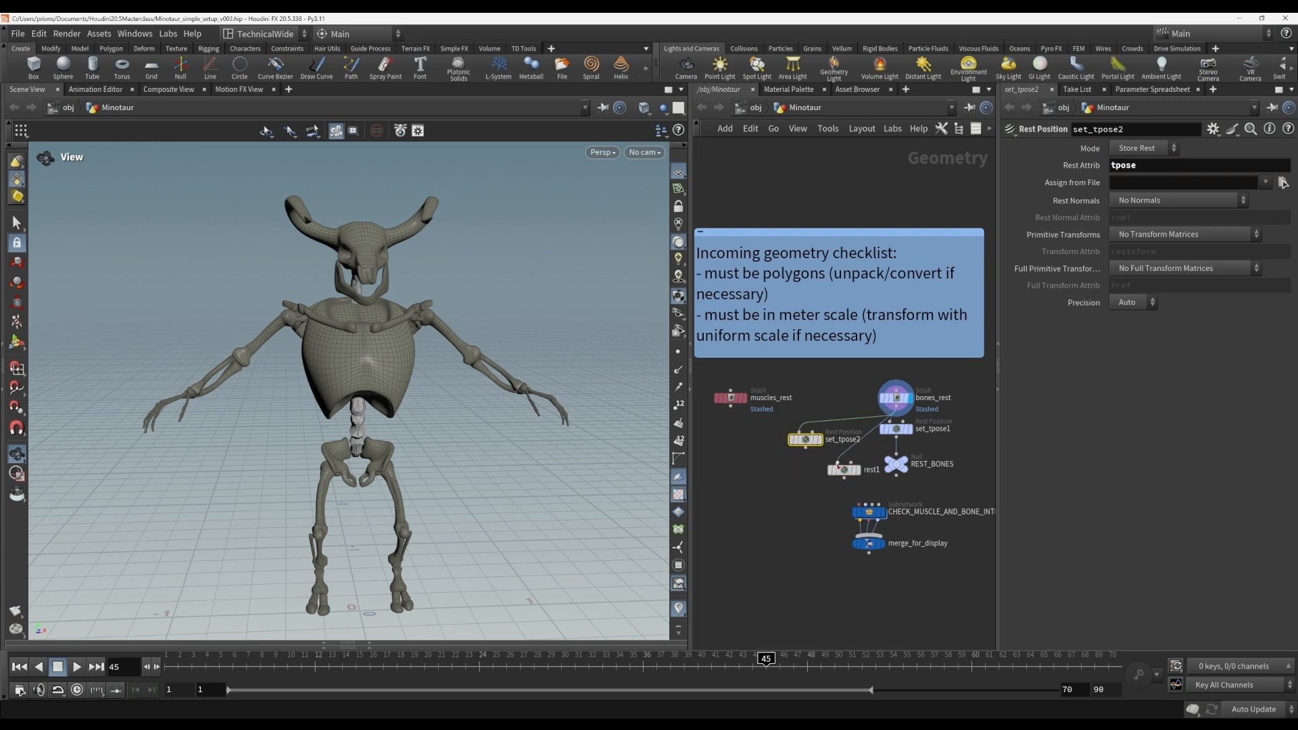
left_click(842, 470)
key("Delete")
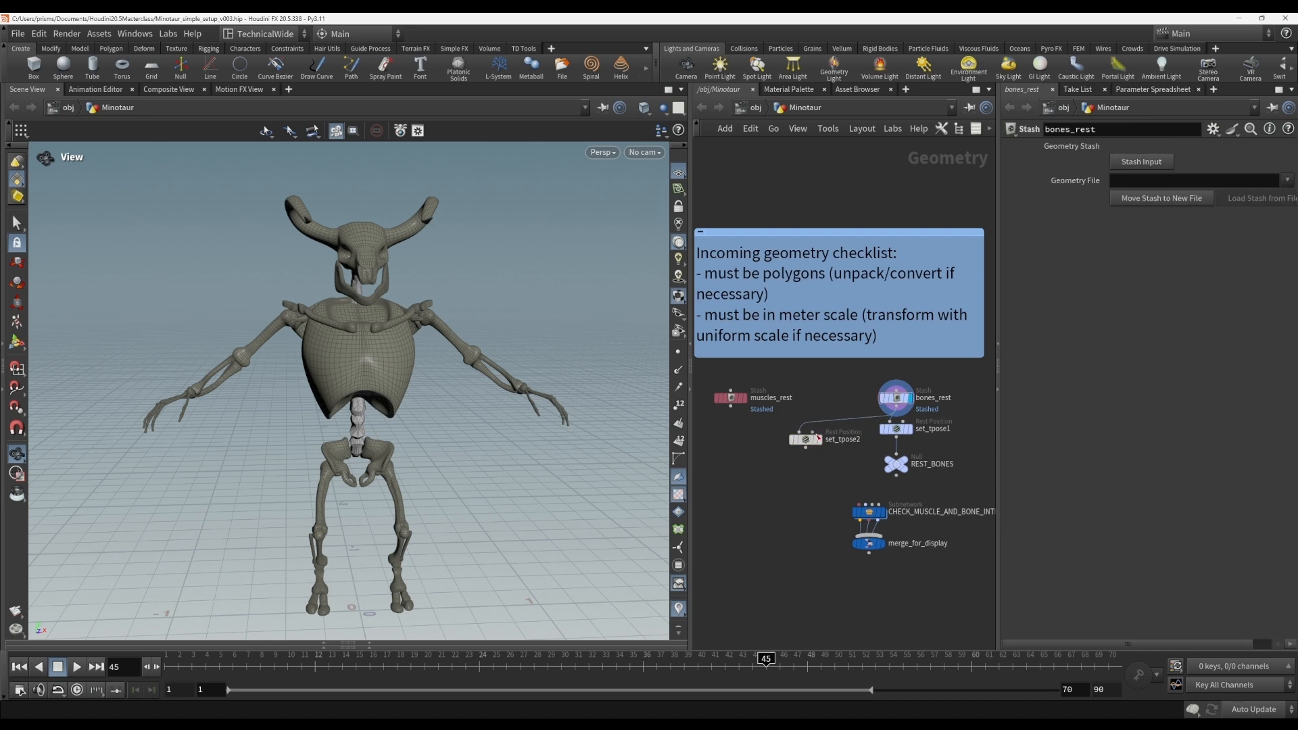
Review the set_tpose2 parameters and open the geometry info of bones_rest to examine its point attributes.
left_click(804, 439)
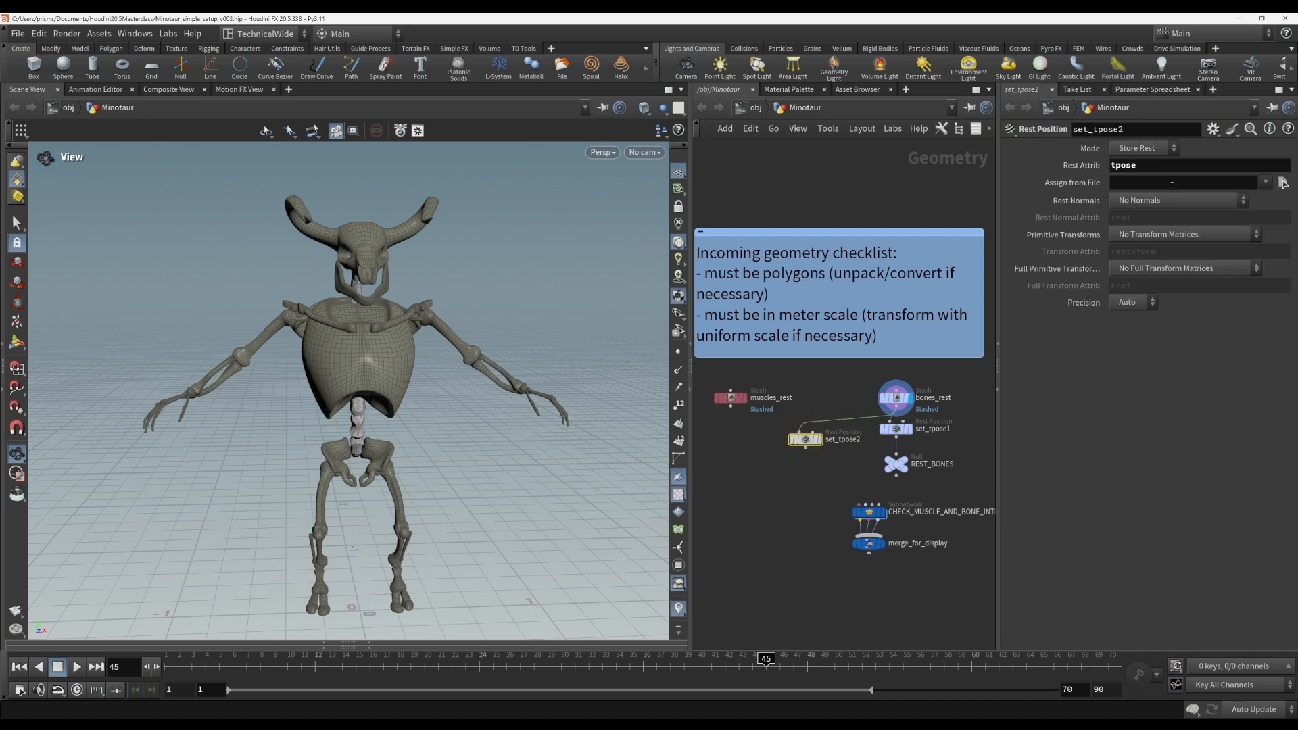
mouse_move(901, 404)
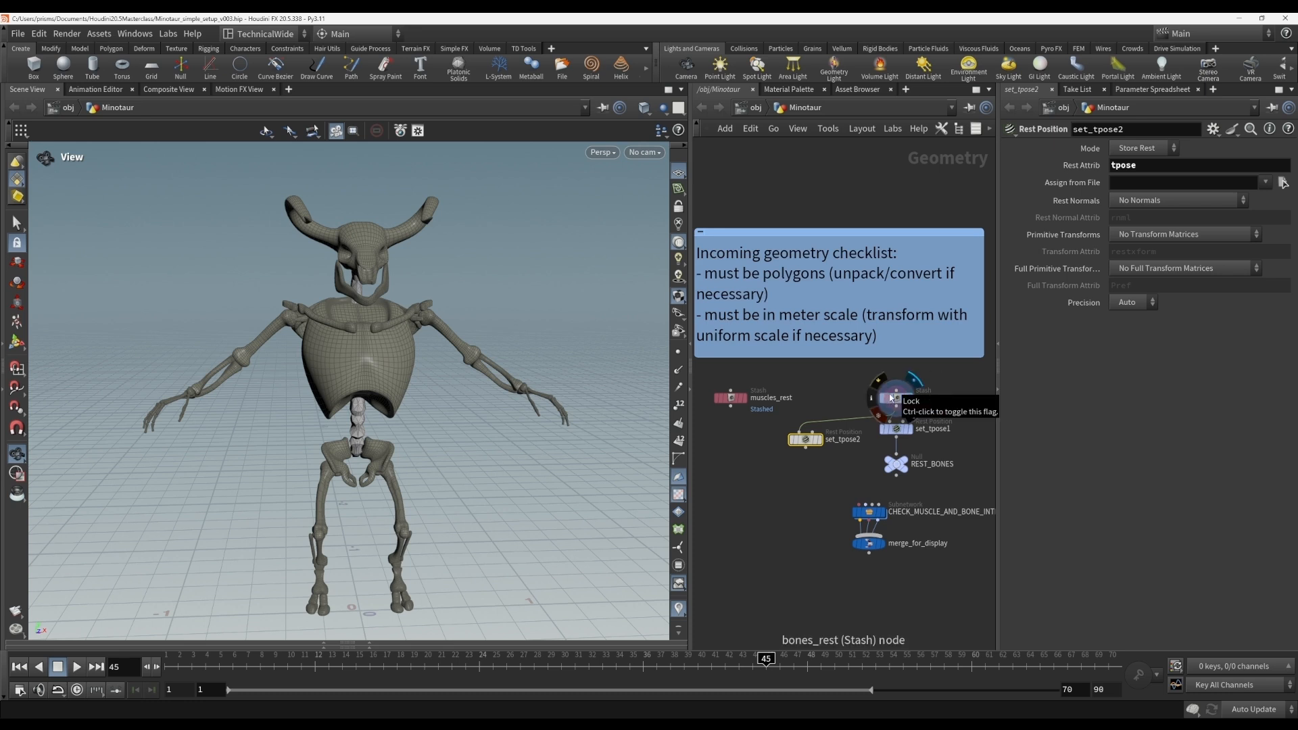
left_click(871, 397)
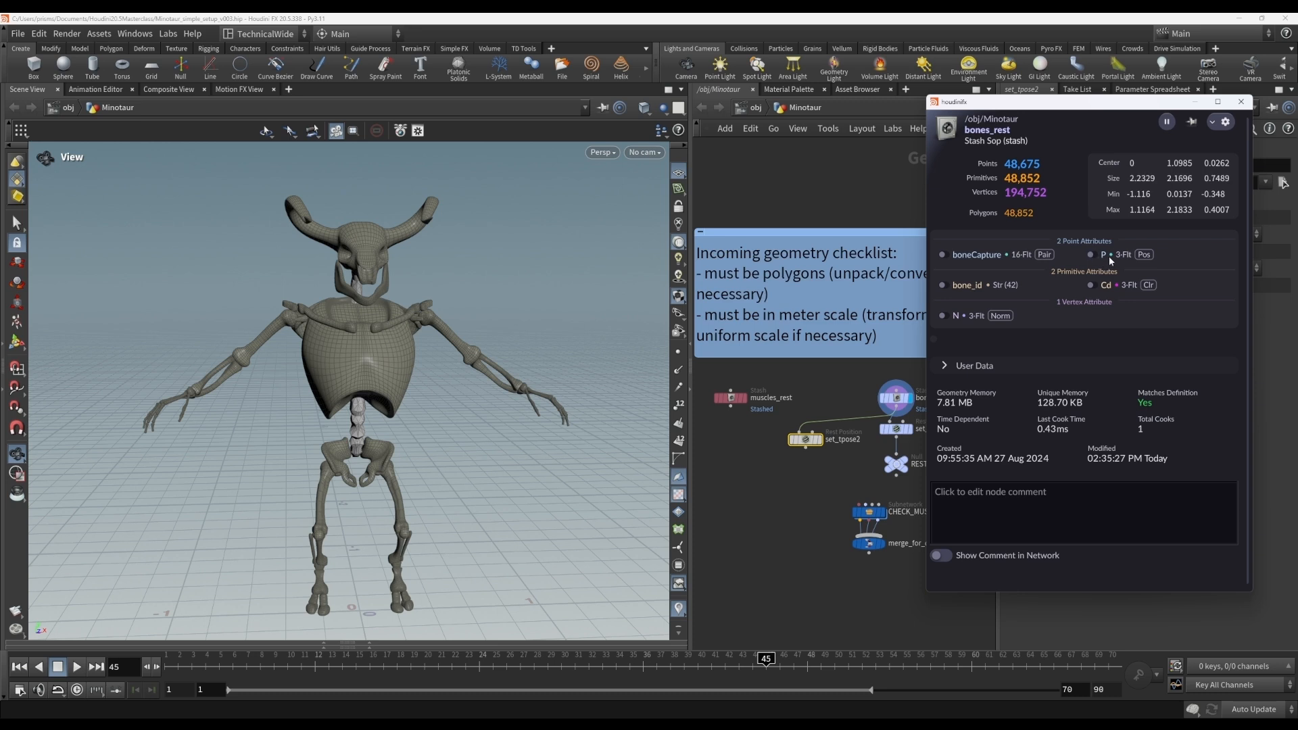
Compare the tpose attribute values of set_tpose2 with its point positions in the Geometry Spreadsheet.
left_click(1241, 101)
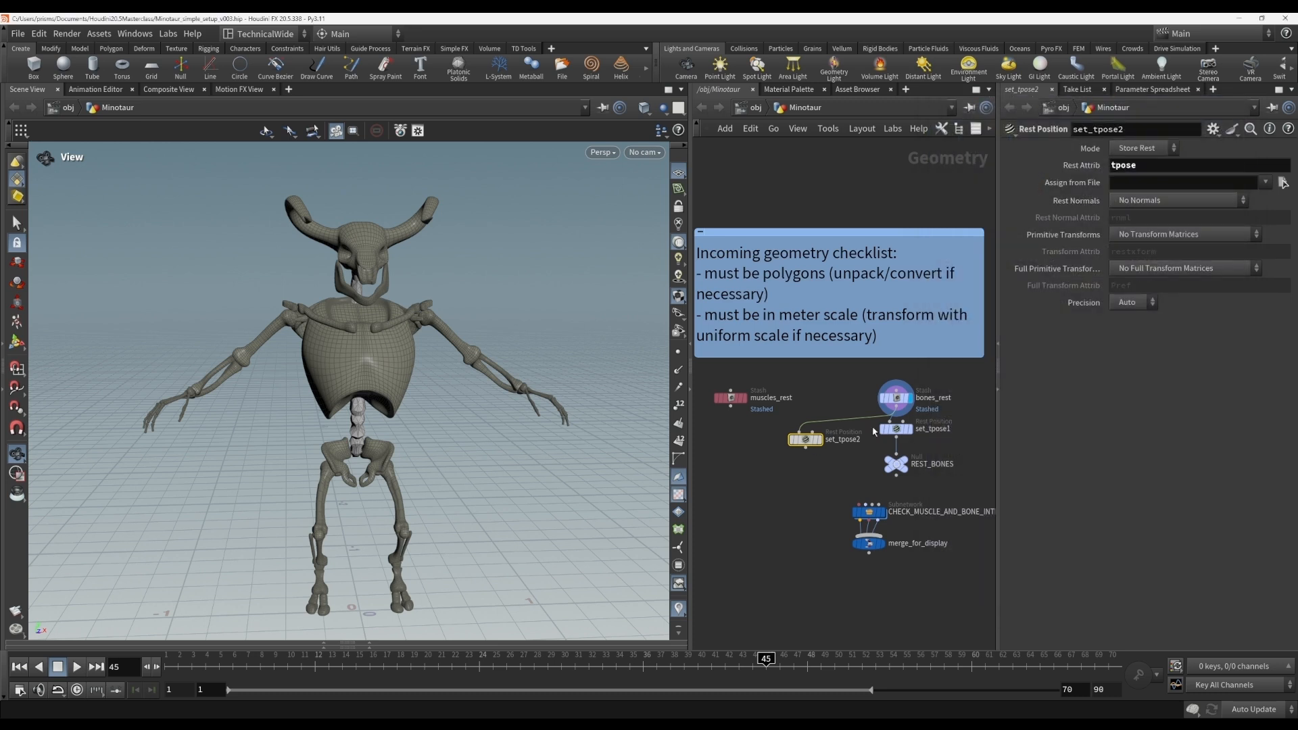
mouse_move(900, 403)
left_click_drag(1142, 166, 1096, 172)
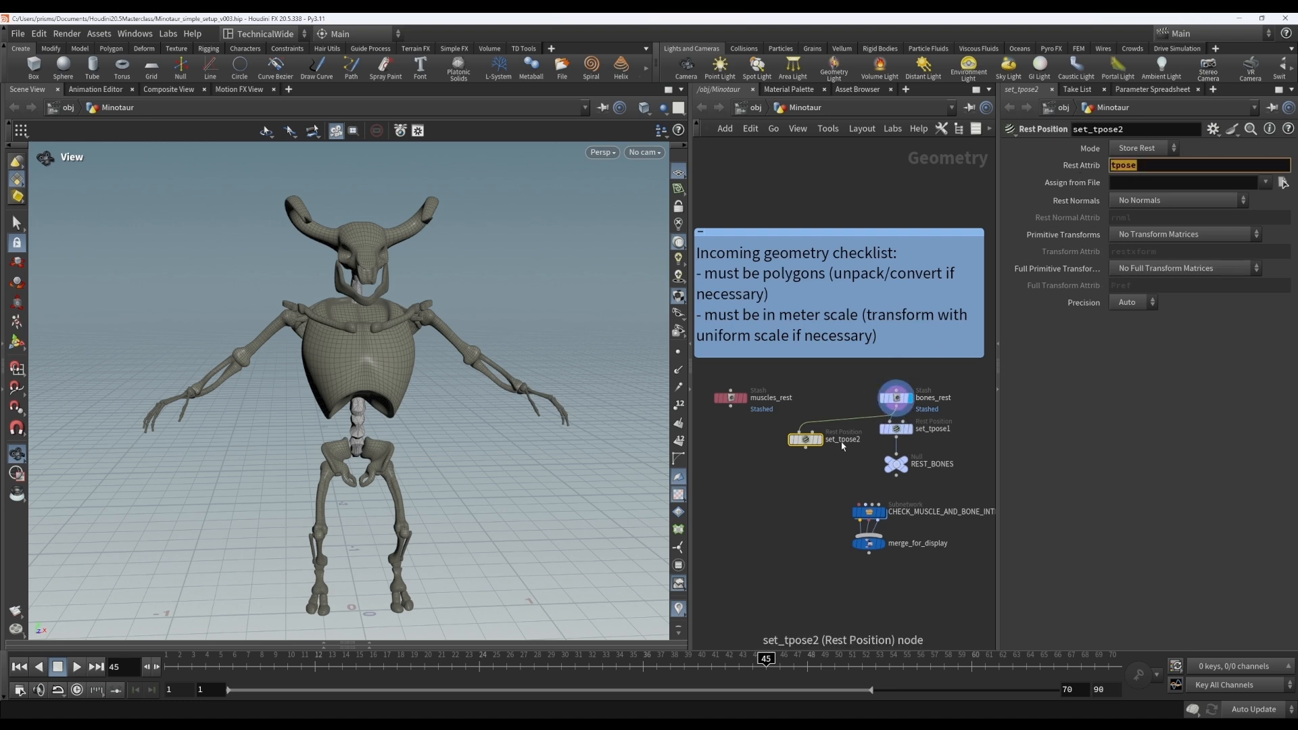
left_click(289, 89)
mouse_move(352, 122)
mouse_move(420, 308)
left_click(528, 308)
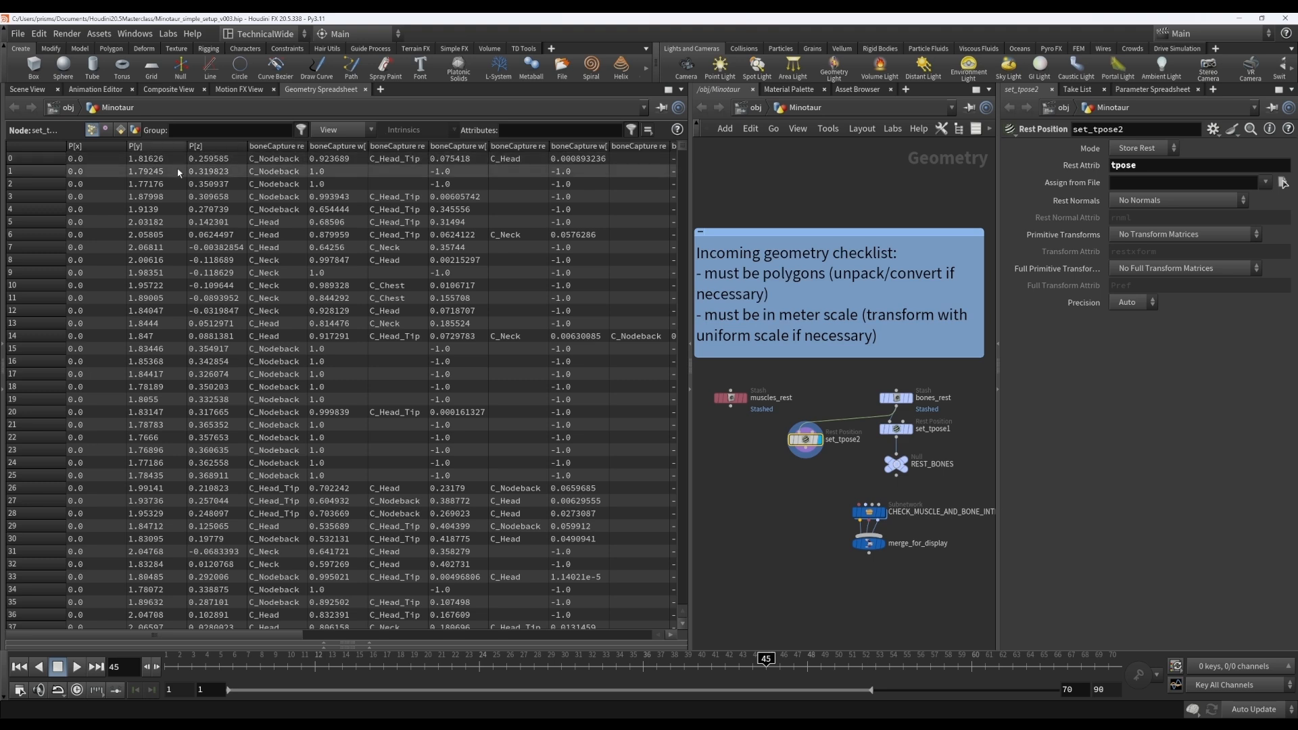
left_click_drag(274, 634, 639, 636)
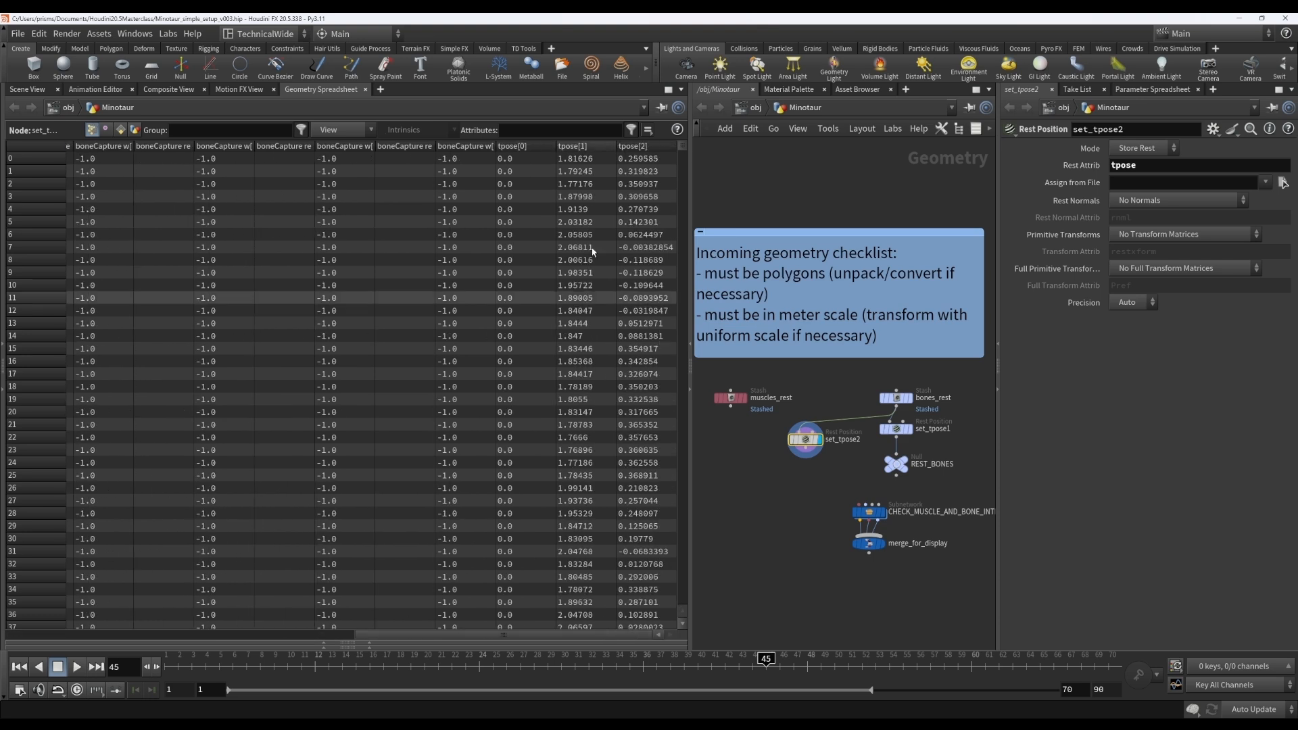
left_click(523, 160)
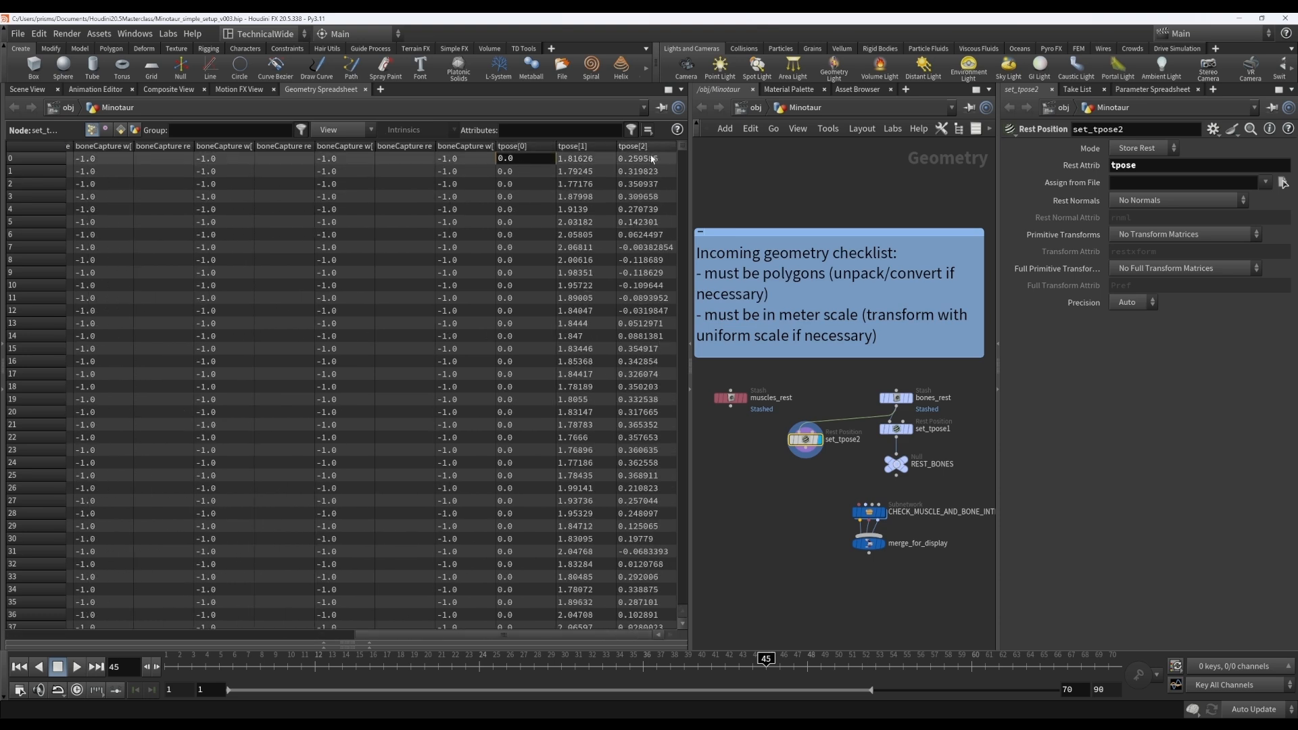
left_click_drag(484, 638, 142, 638)
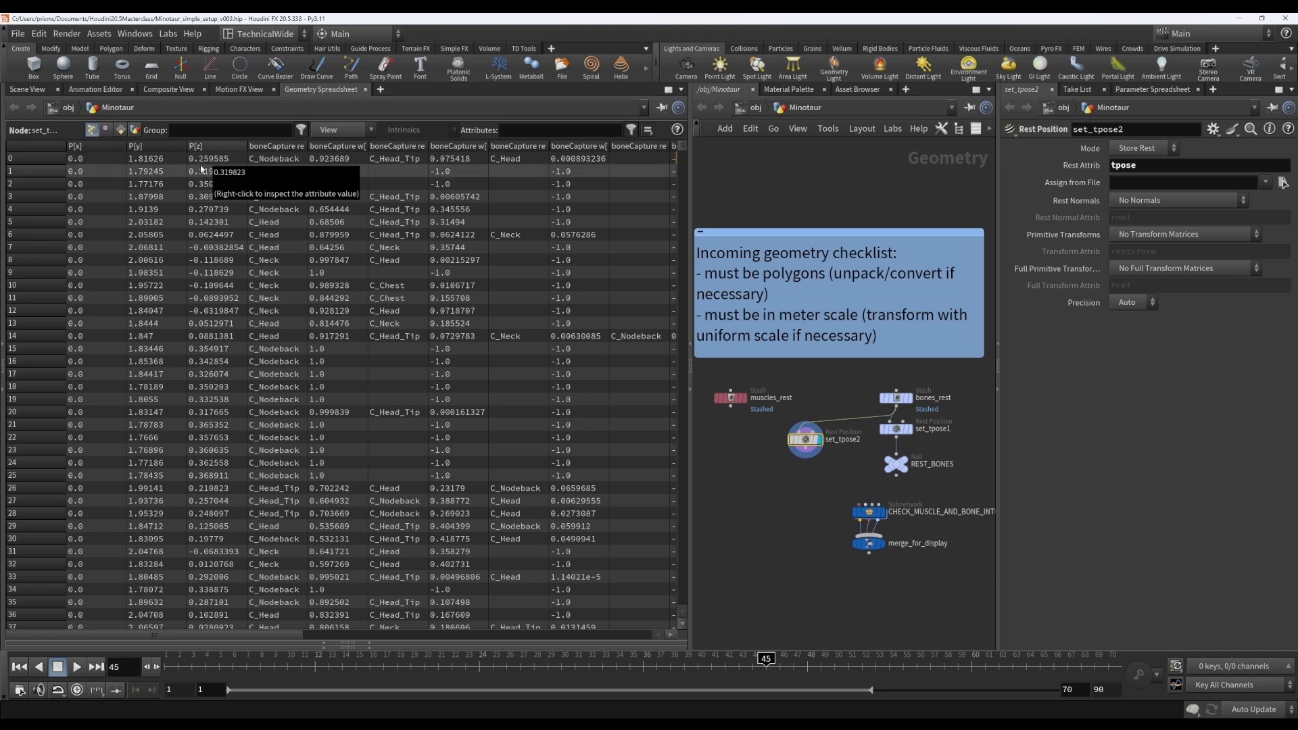
Display bonedeform1 in the scene view and review the BONES_REST object merge that feeds it.
left_click(41, 91)
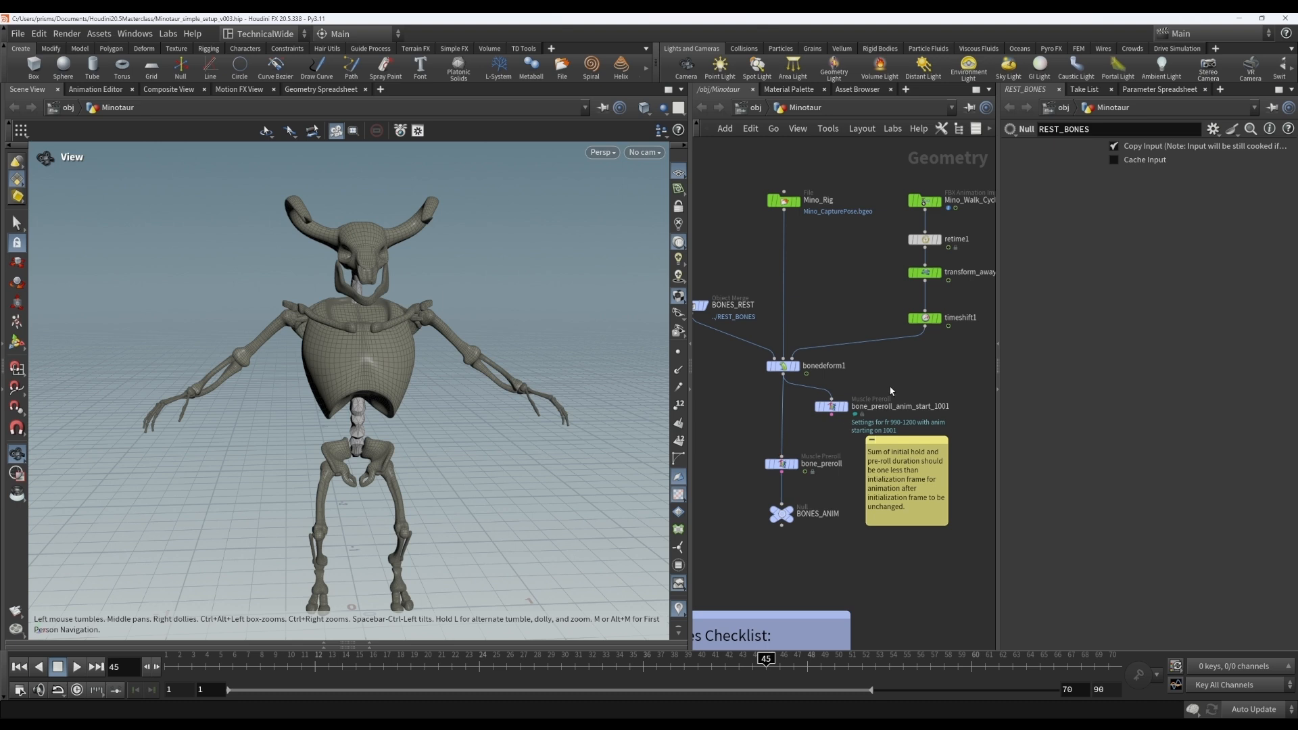
left_click(799, 368)
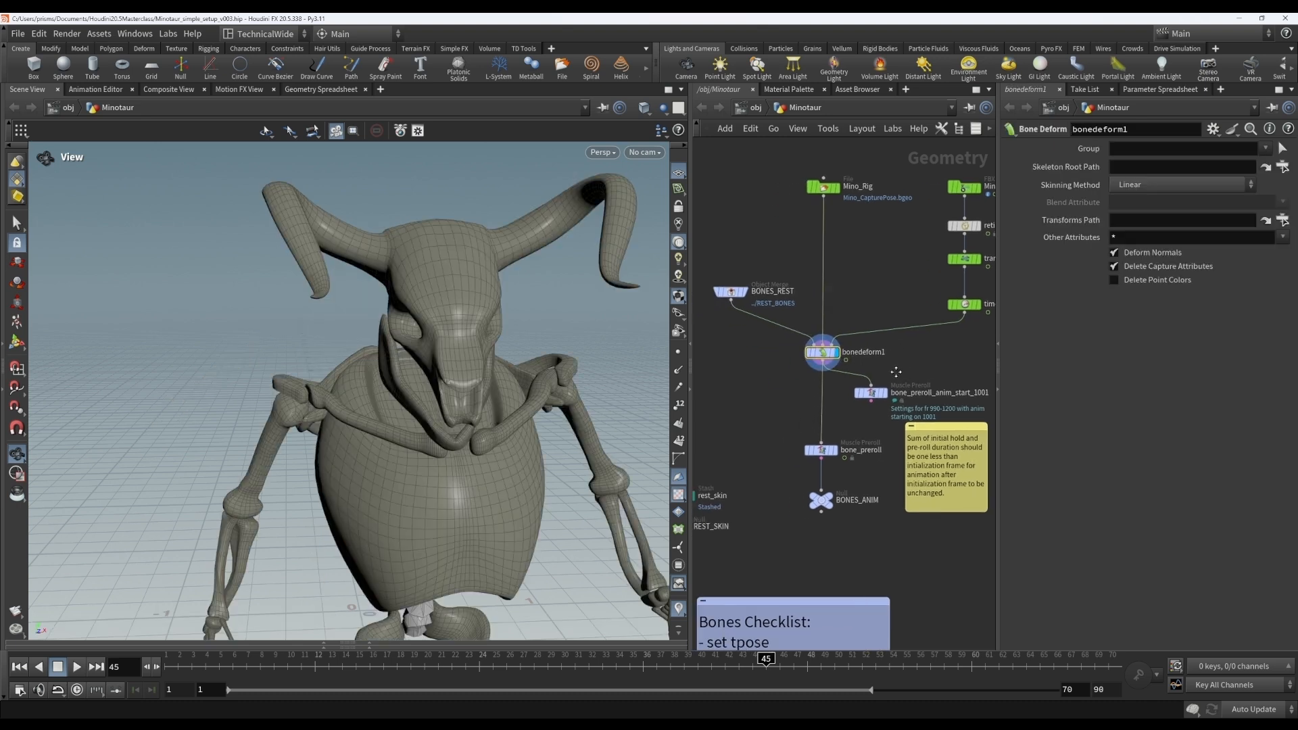
mouse_move(825, 353)
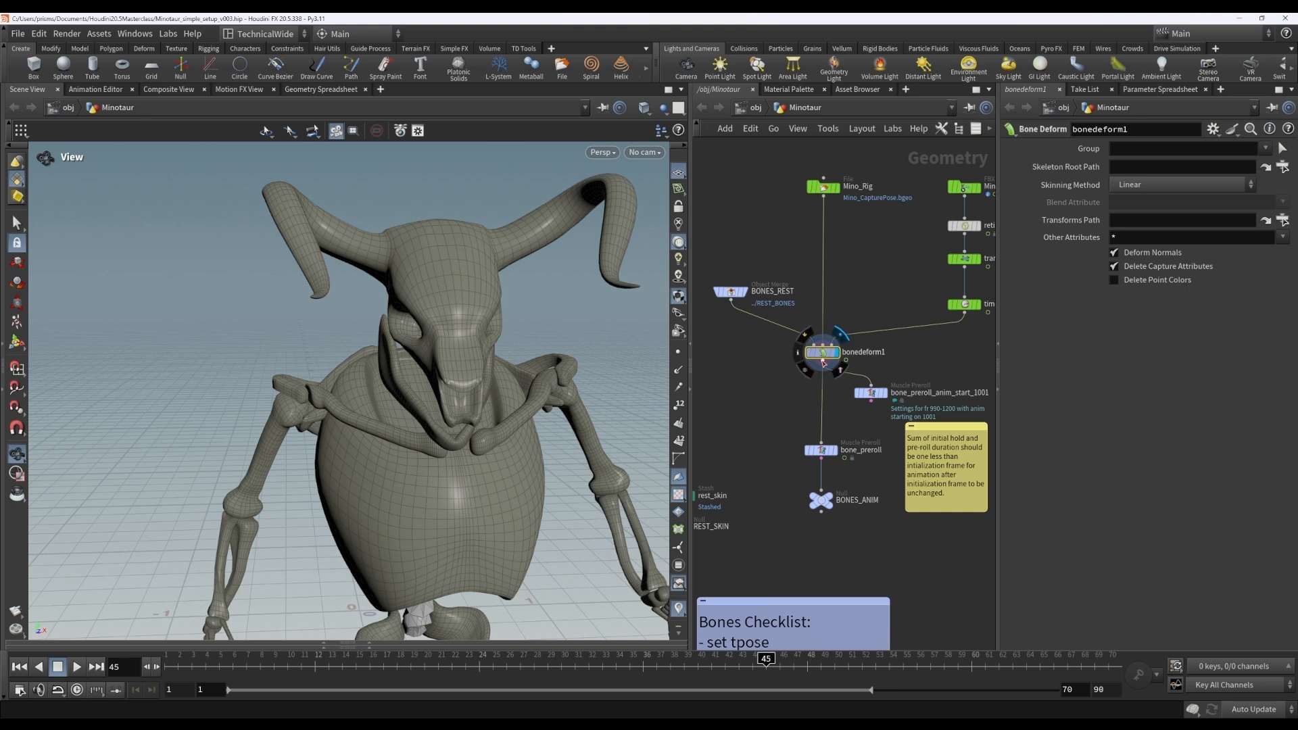
left_click(798, 355)
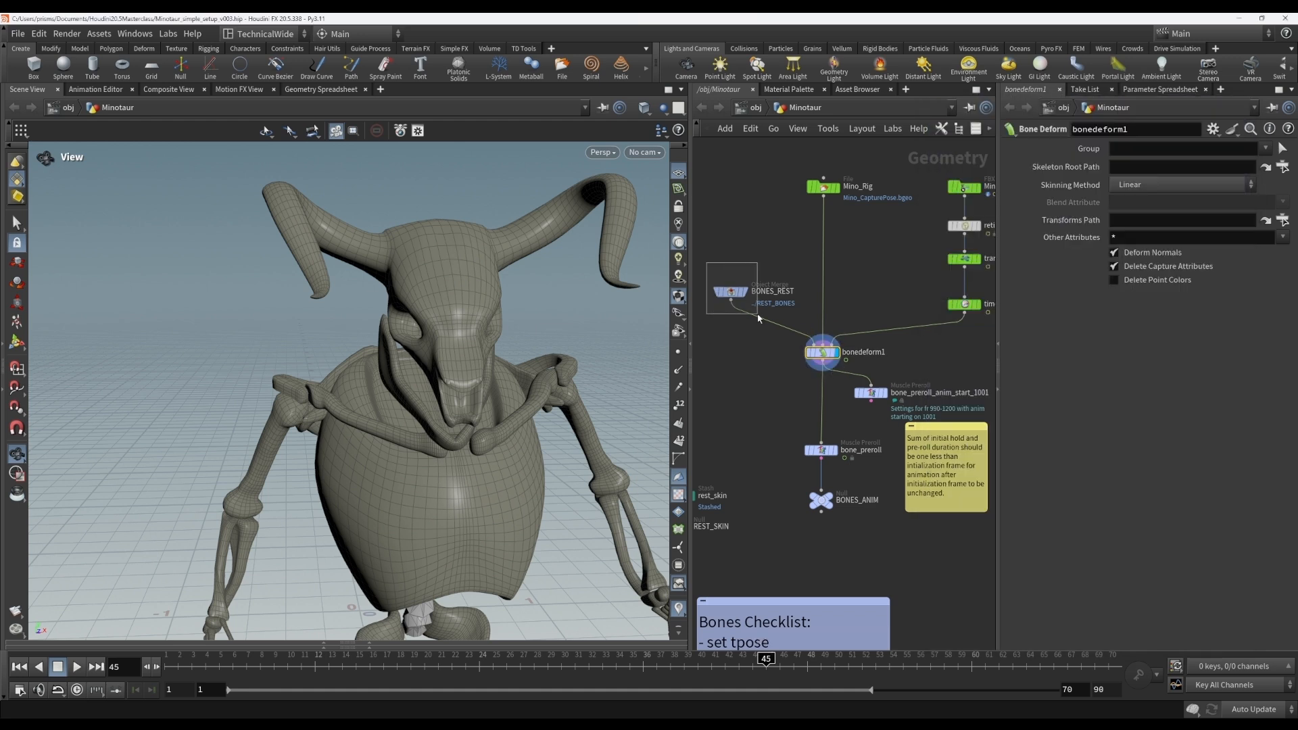
left_click(730, 291)
left_click(822, 357)
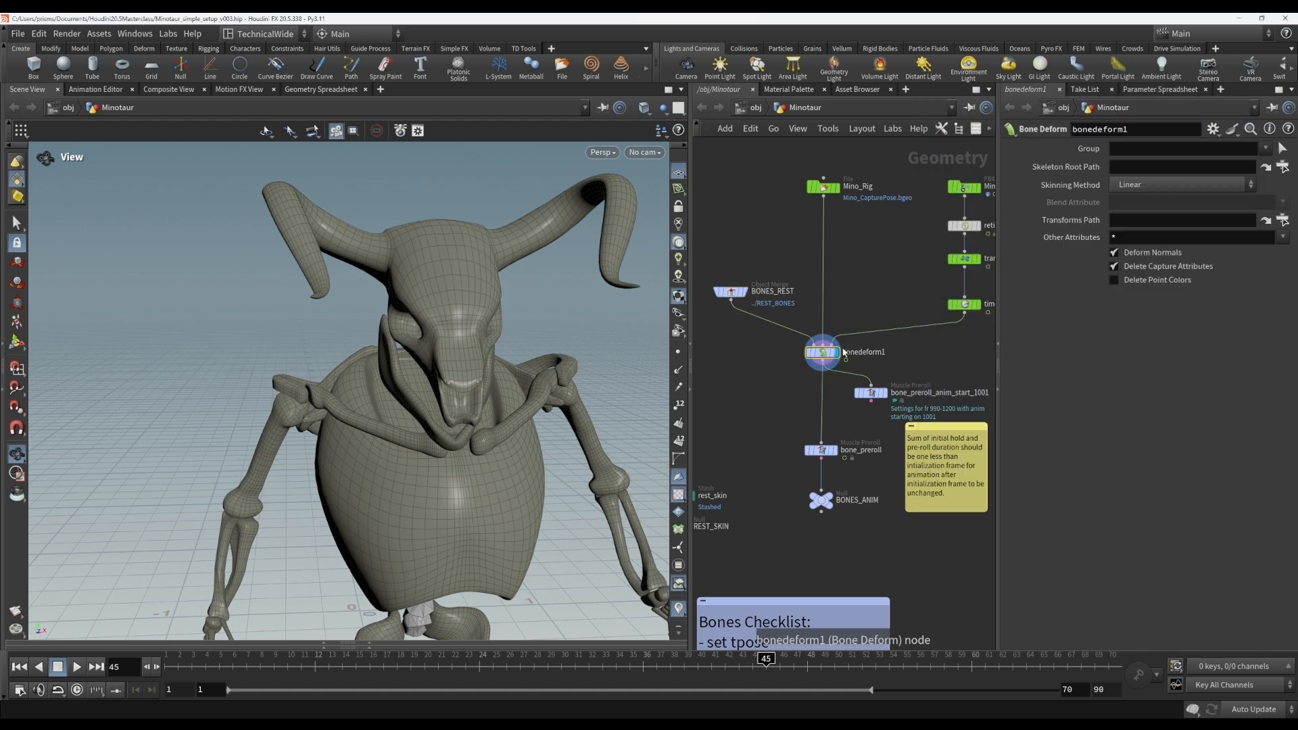
left_click(730, 292)
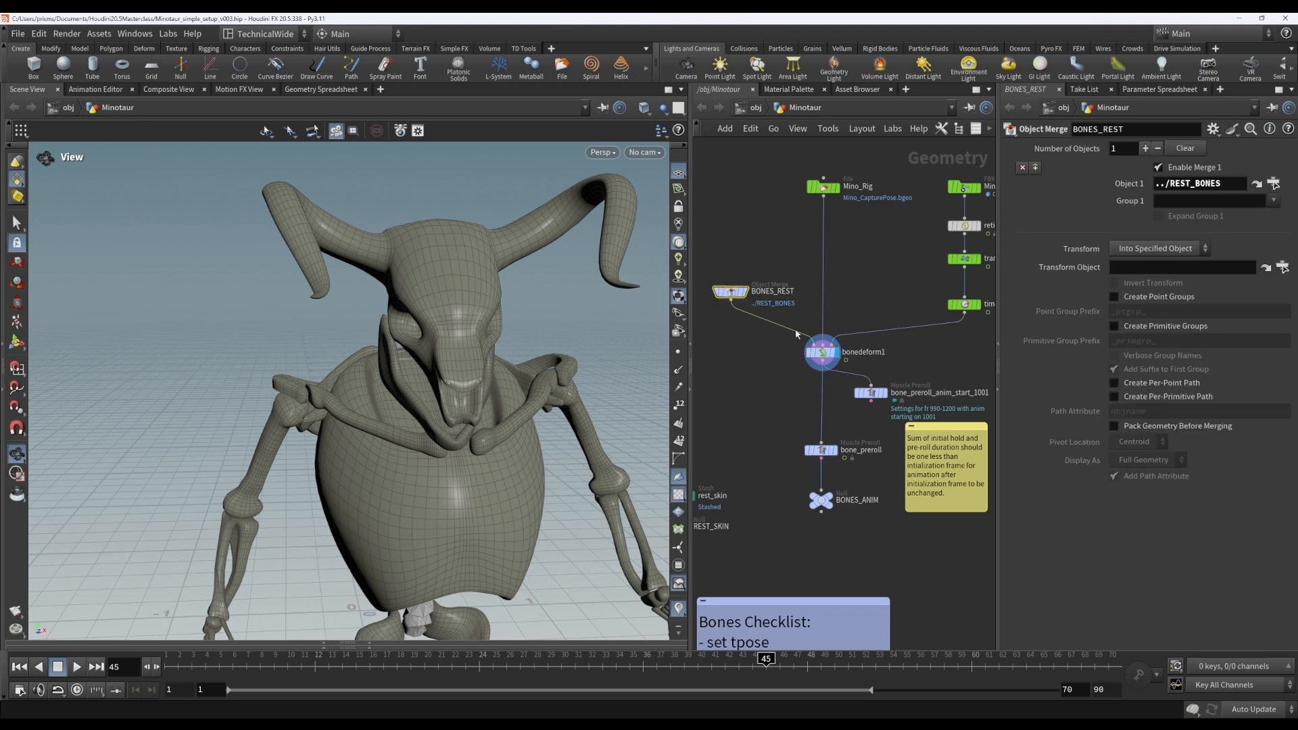
Open the geometry info of bonedeform1 to examine whether the tpose point attribute is carried through.
key("q")
key("q")
left_click(798, 352)
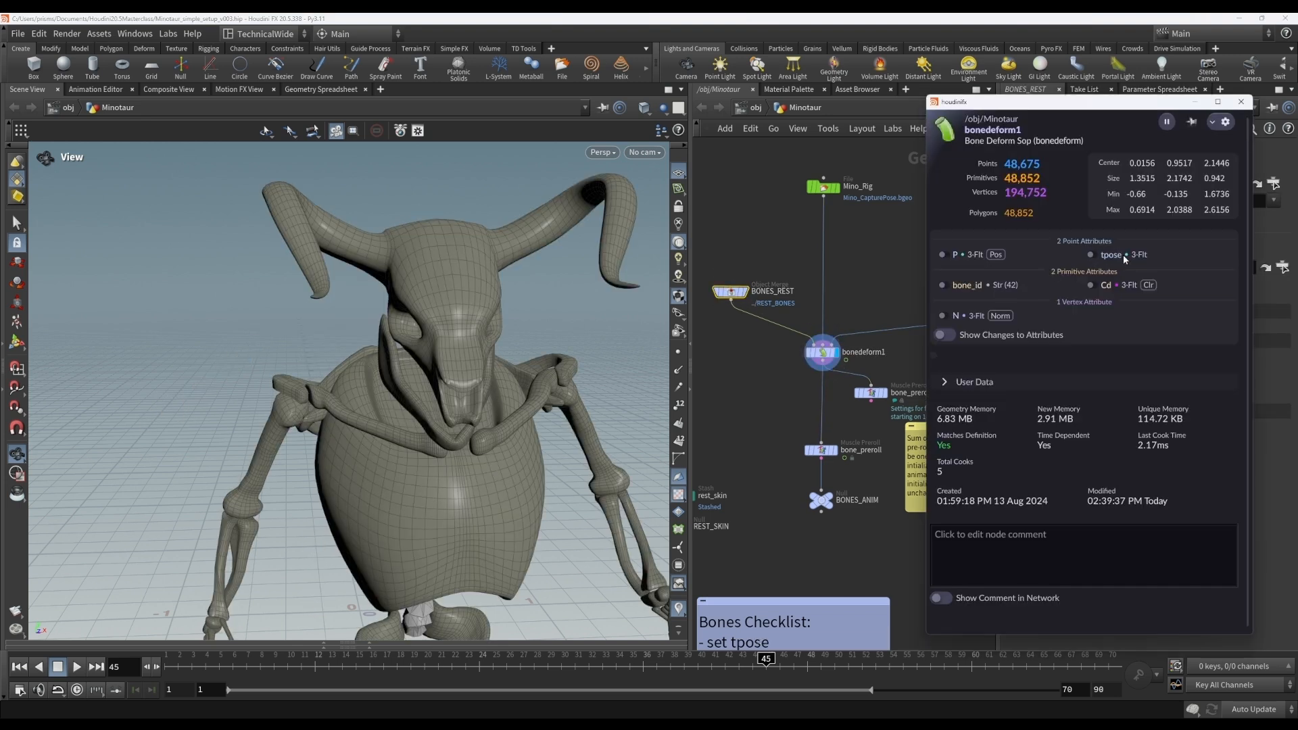
mouse_move(1117, 259)
left_click(1241, 102)
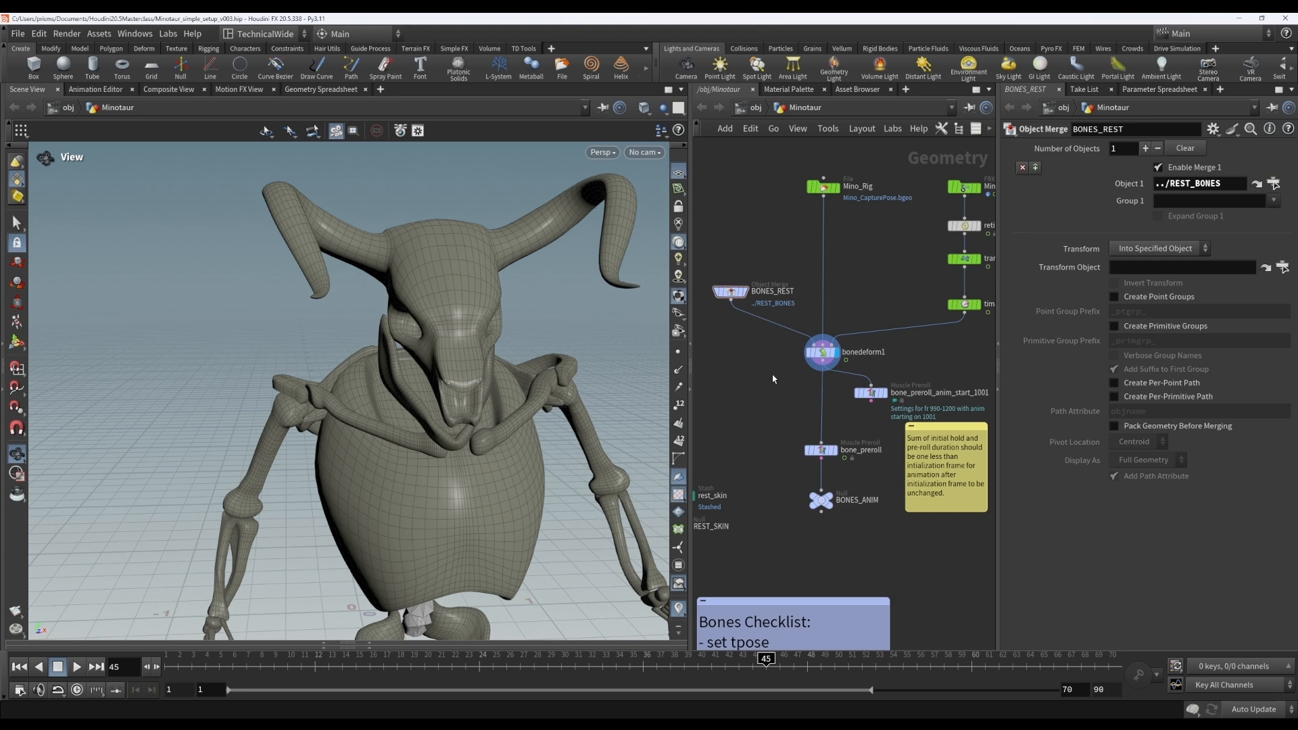
Add a Set T-Pose node below bonedeform1 and connect the bonedeform1 output to its first input.
key("Tab")
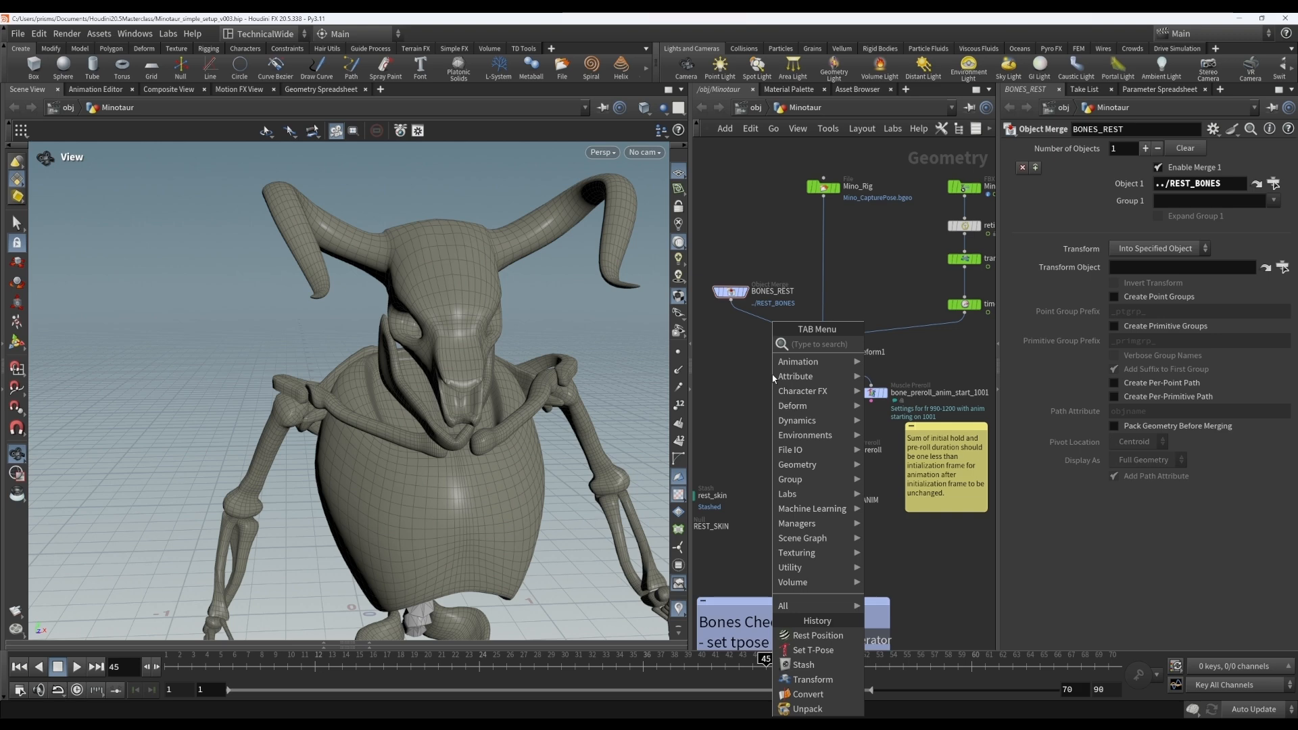
type("set")
key("Return")
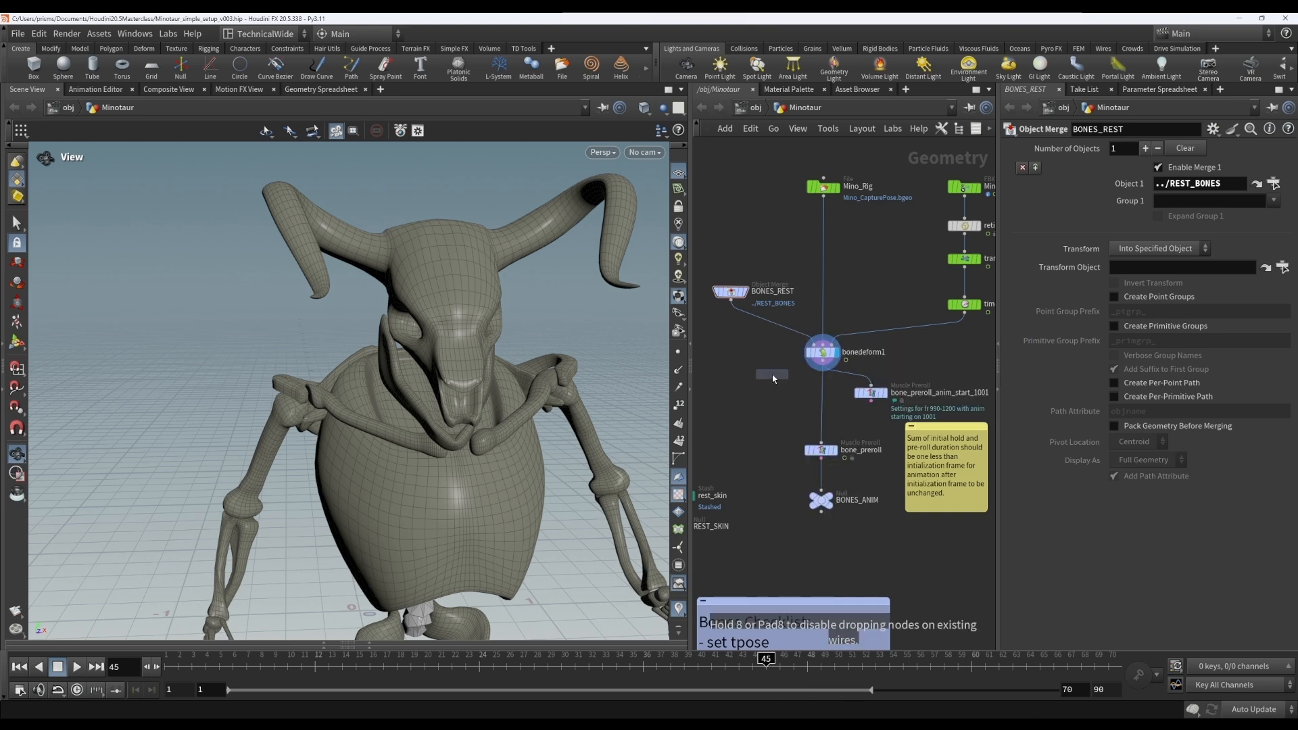
left_click(766, 395)
left_click(758, 387)
left_click(822, 362)
left_click(824, 355)
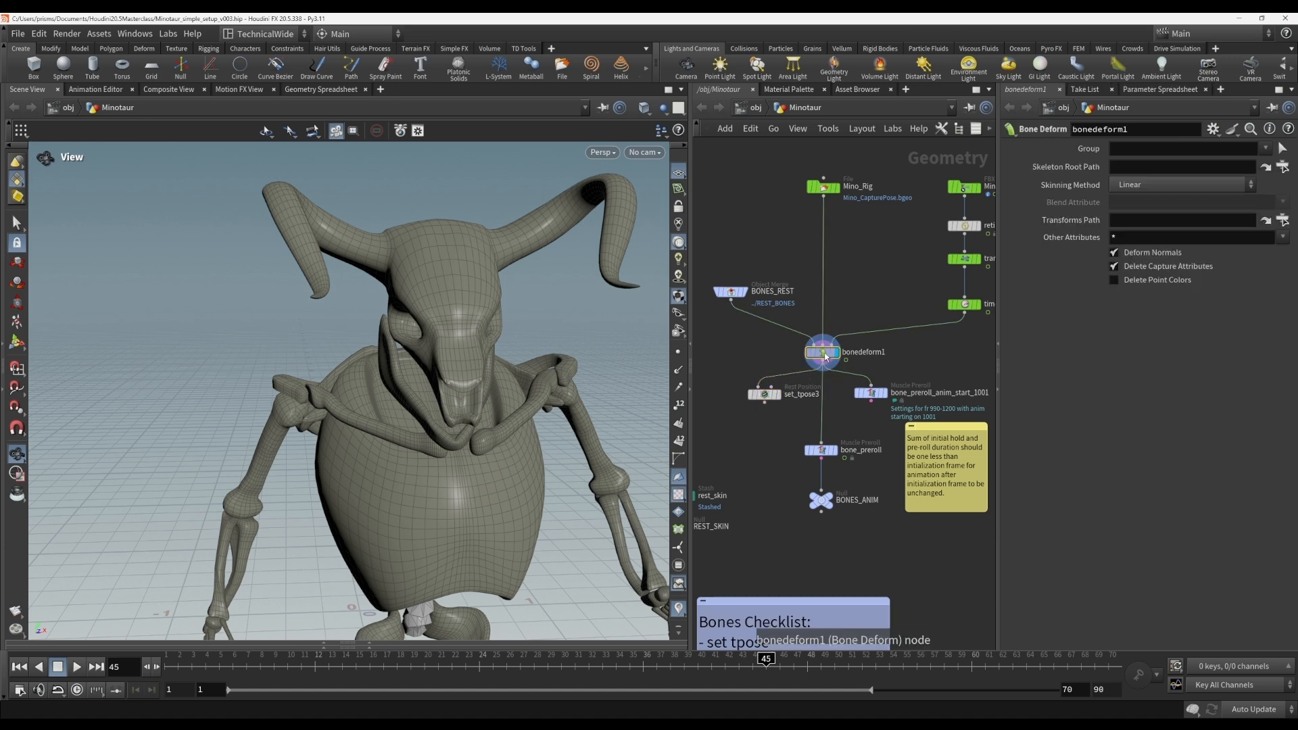
Scrub the animation to frame 33, connect BONES_REST to the second input of set_tpose3 and display that node.
left_click_drag(261, 661, 602, 661)
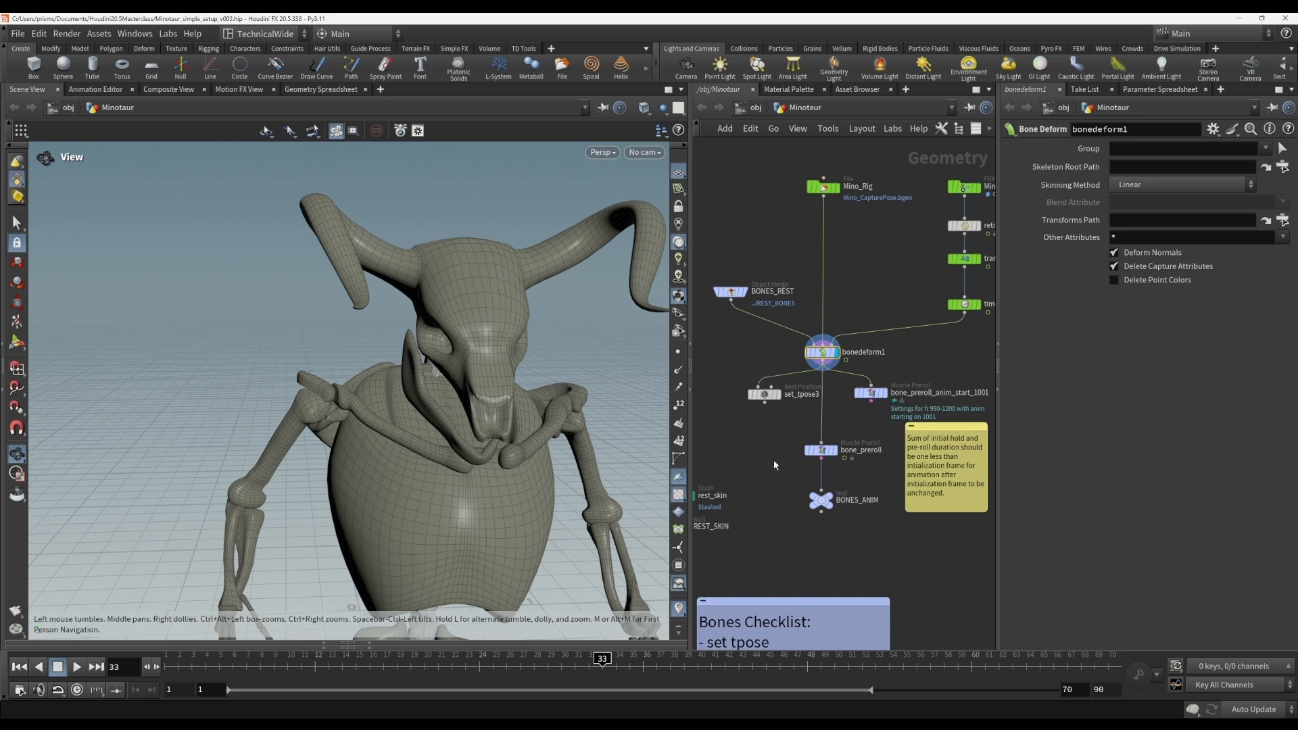
left_click(746, 297)
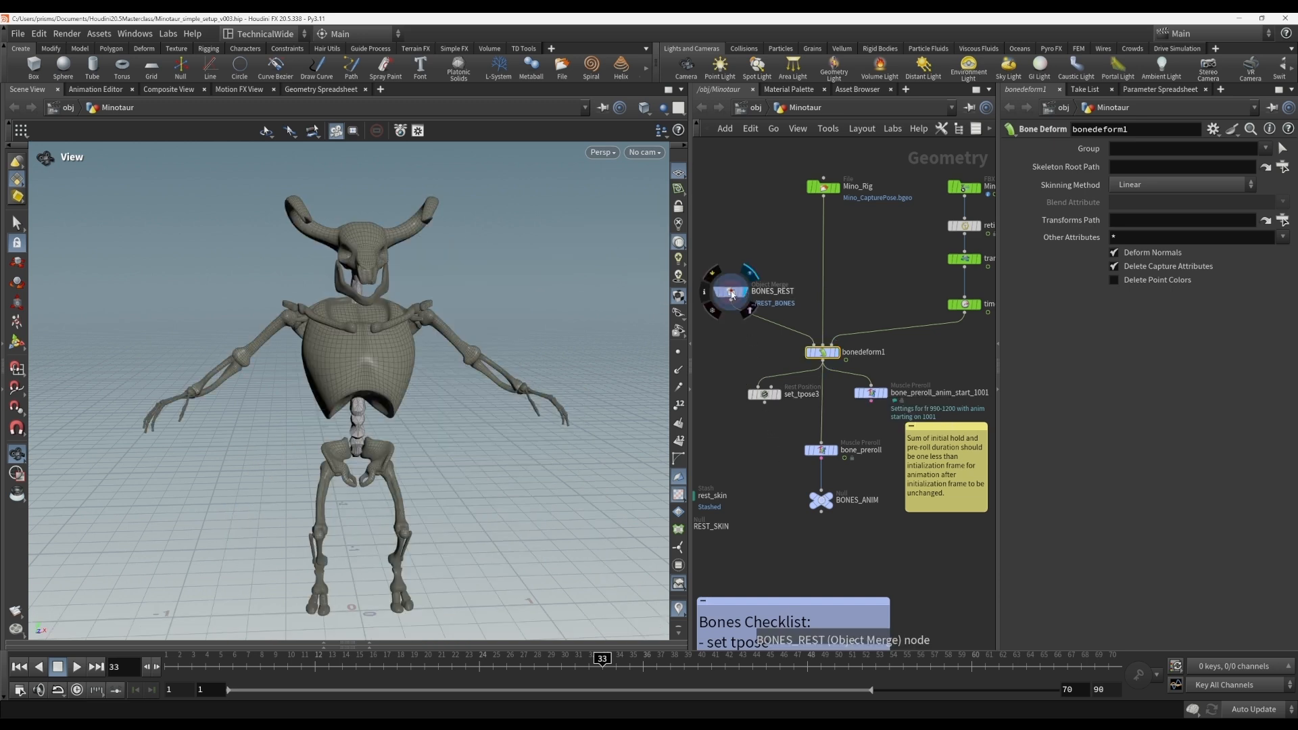
left_click(727, 293)
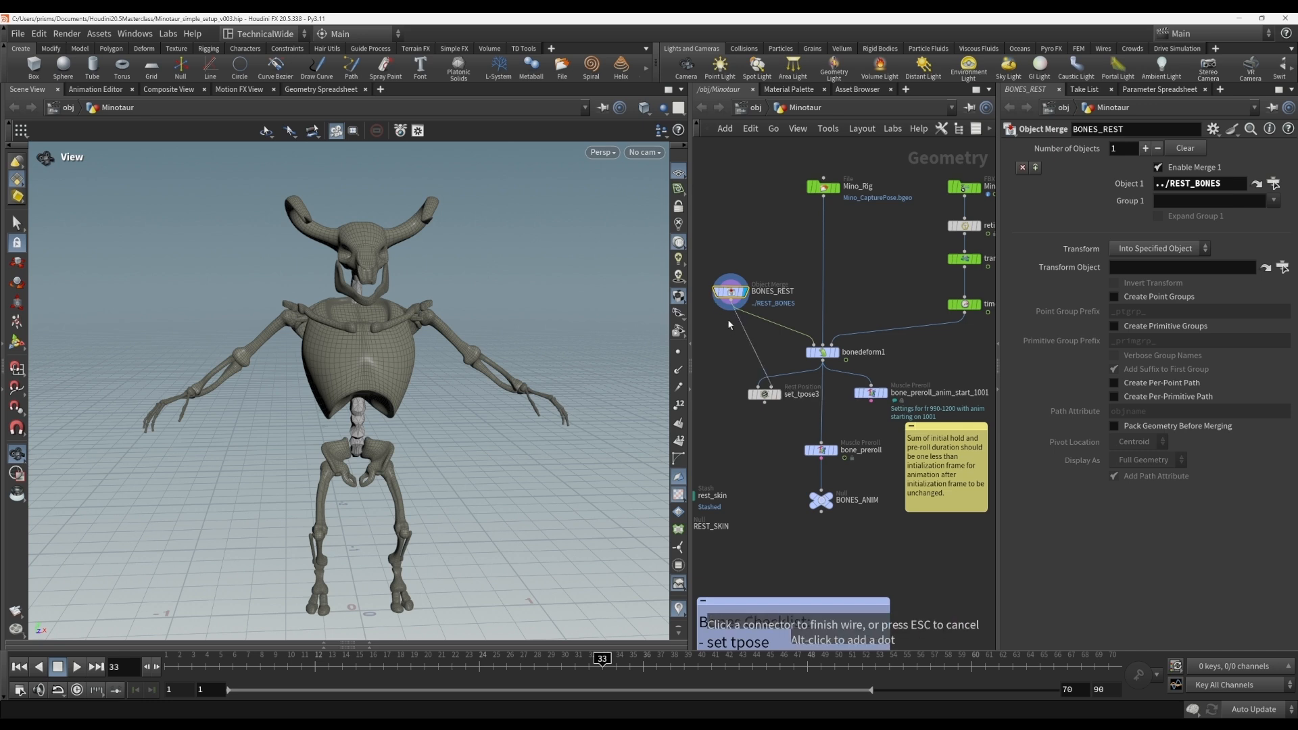
left_click(777, 394)
left_click(771, 399)
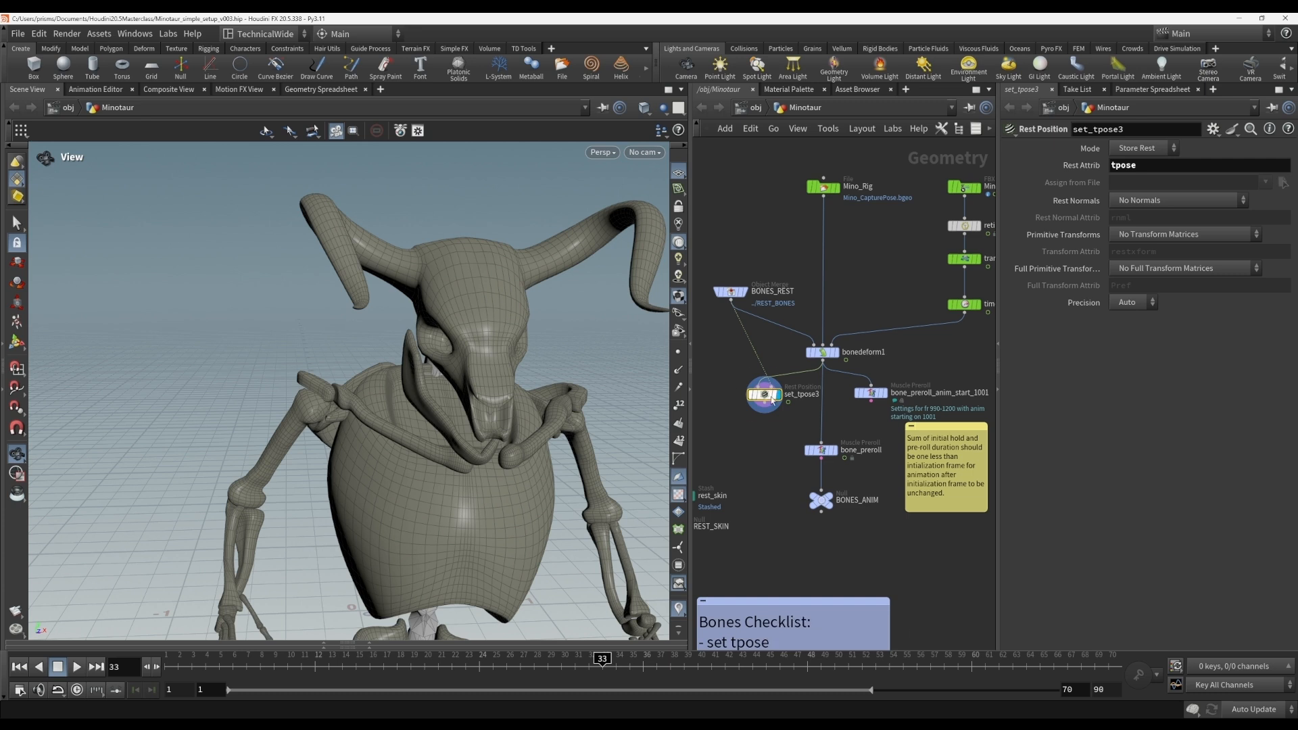
Check the rest attribute name of set_tpose3 and review its two source nodes, BONES_REST and bonedeform1.
mouse_move(771, 390)
double_click(1124, 166)
left_click(766, 395)
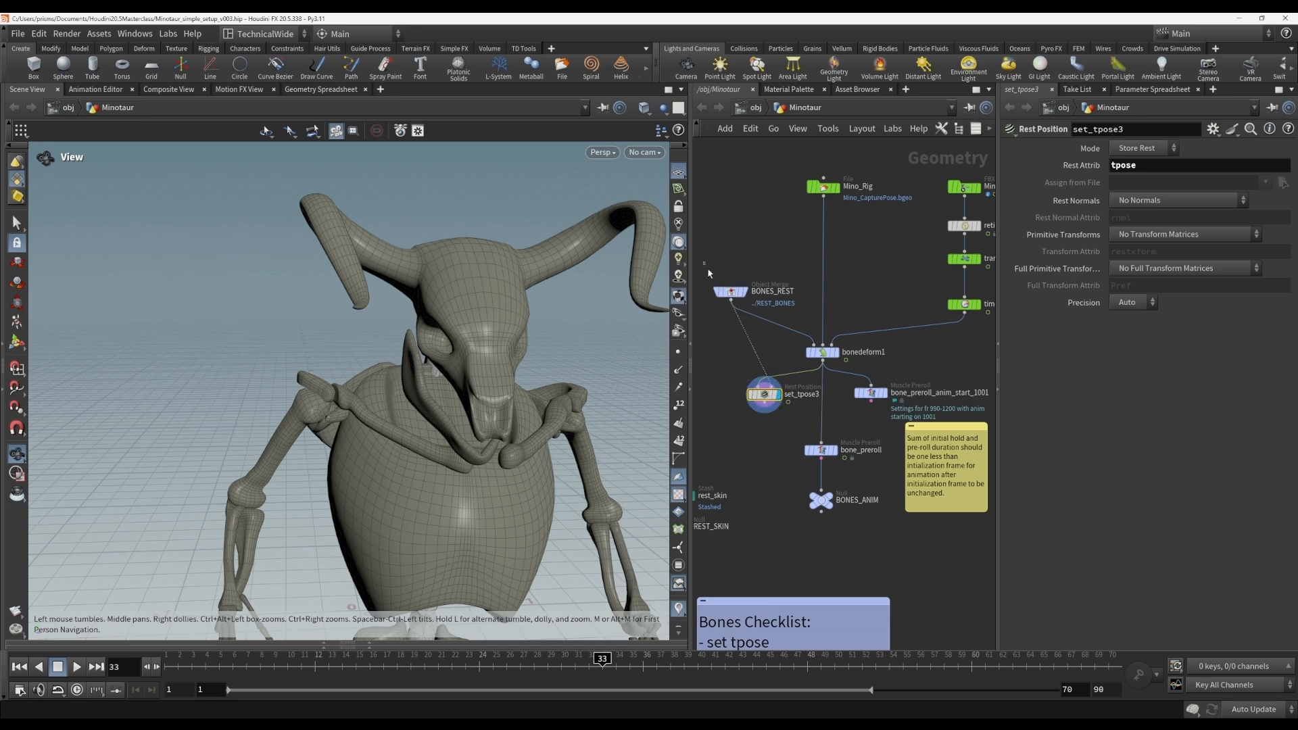
left_click(733, 294)
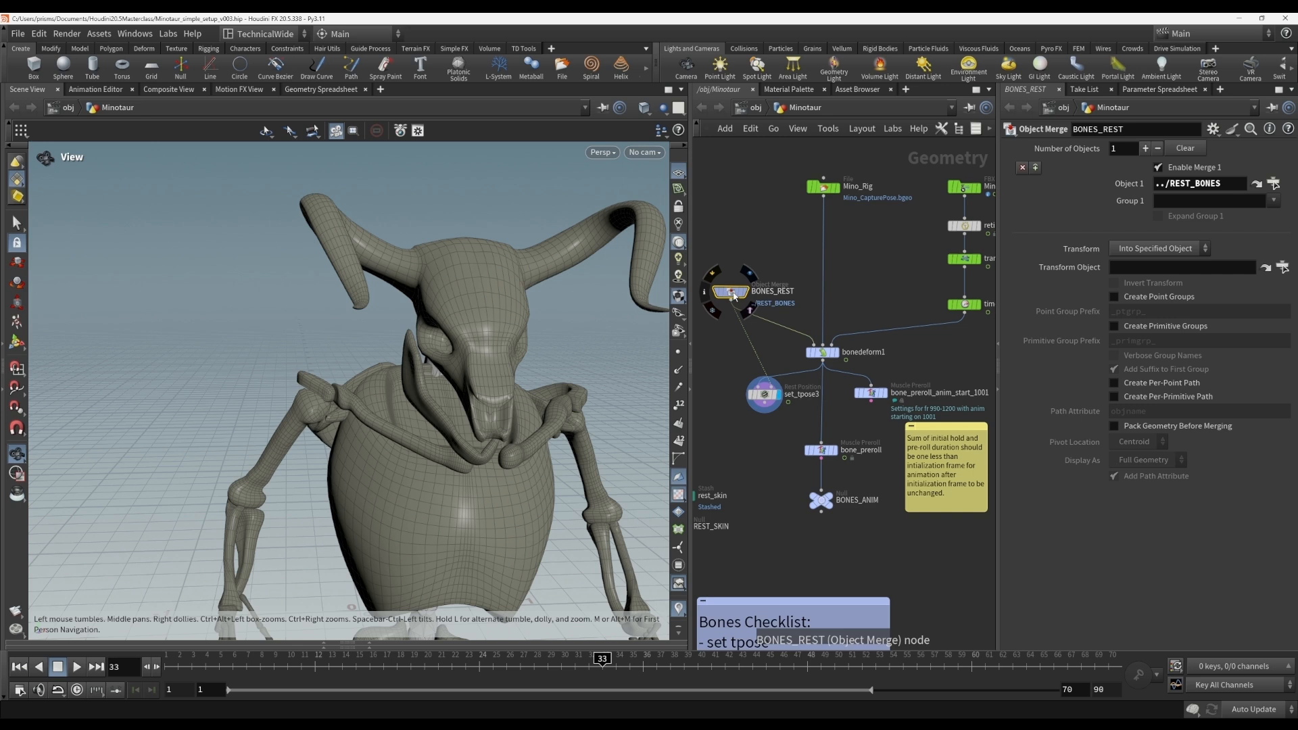
left_click(822, 352)
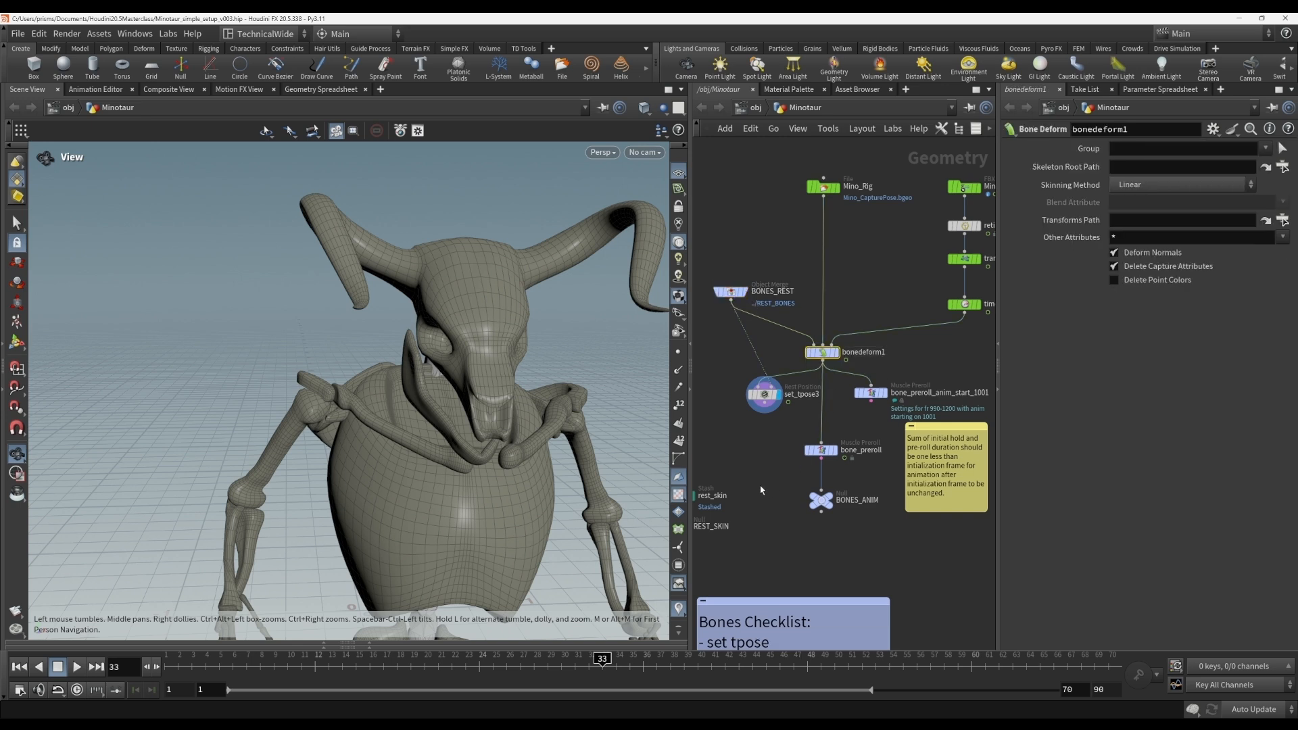
Add an Extract T-Pose node below set_tpose3 and connect the set_tpose3 output to it.
left_click(763, 441)
key("Tab")
type("ex")
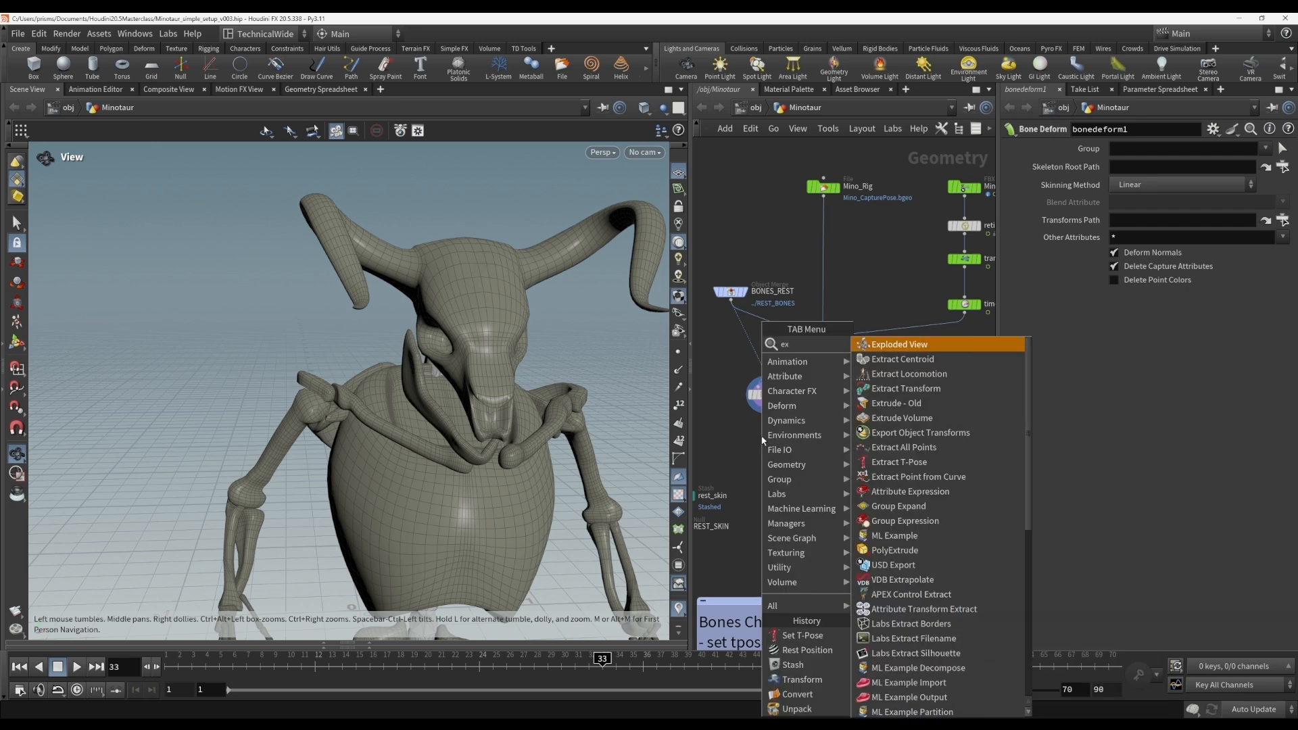
type("tract")
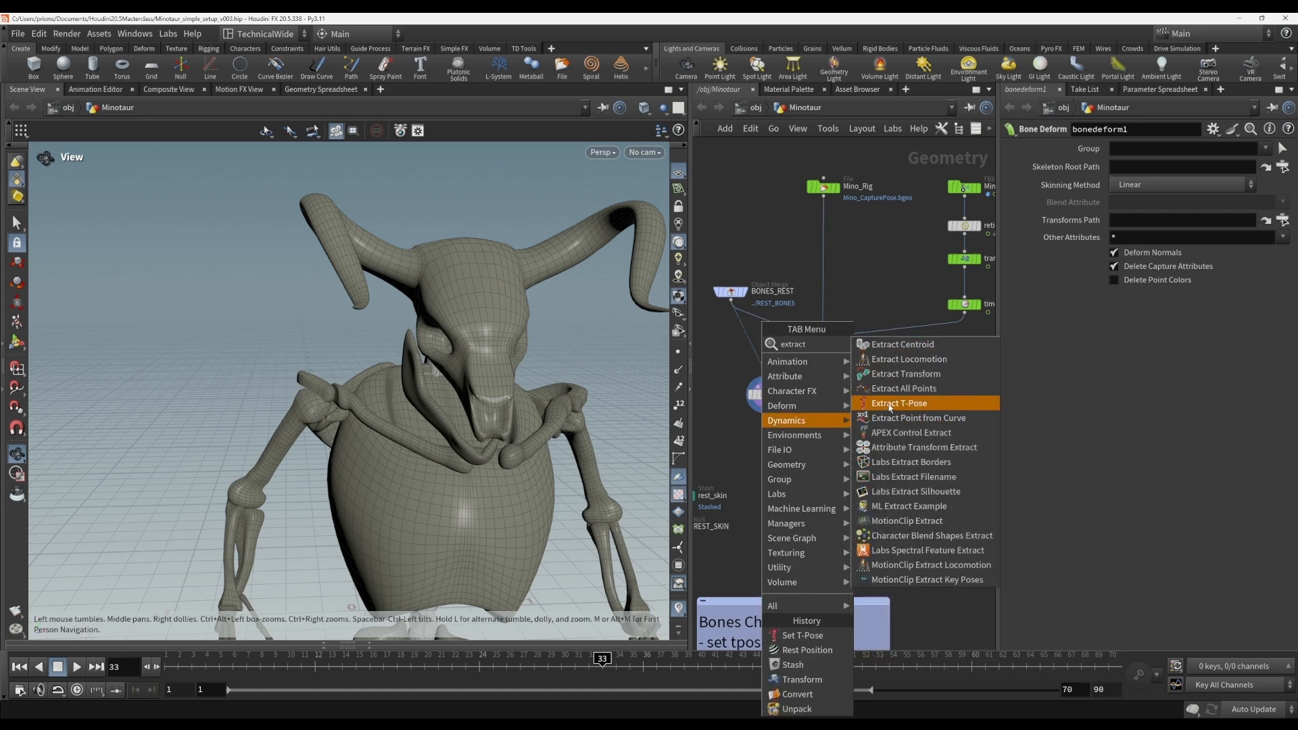
left_click(894, 404)
left_click(769, 438)
left_click(767, 426)
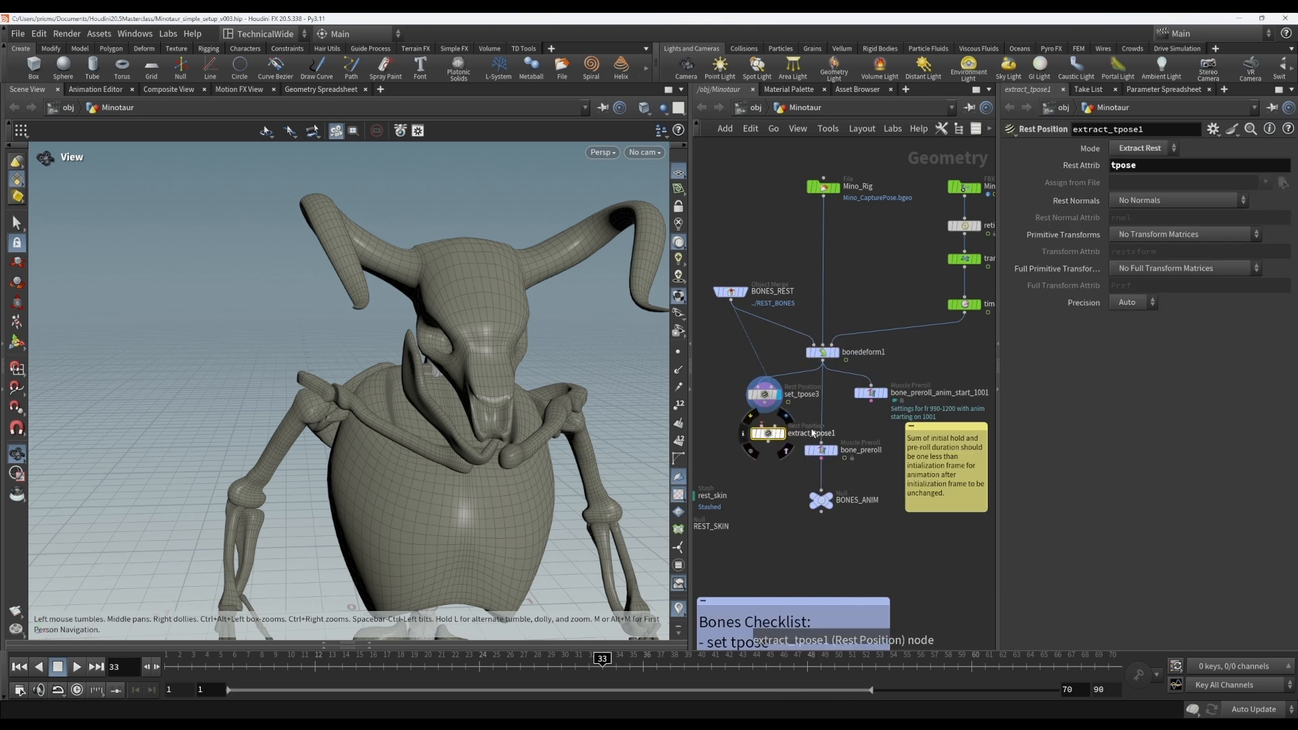
left_click(763, 405)
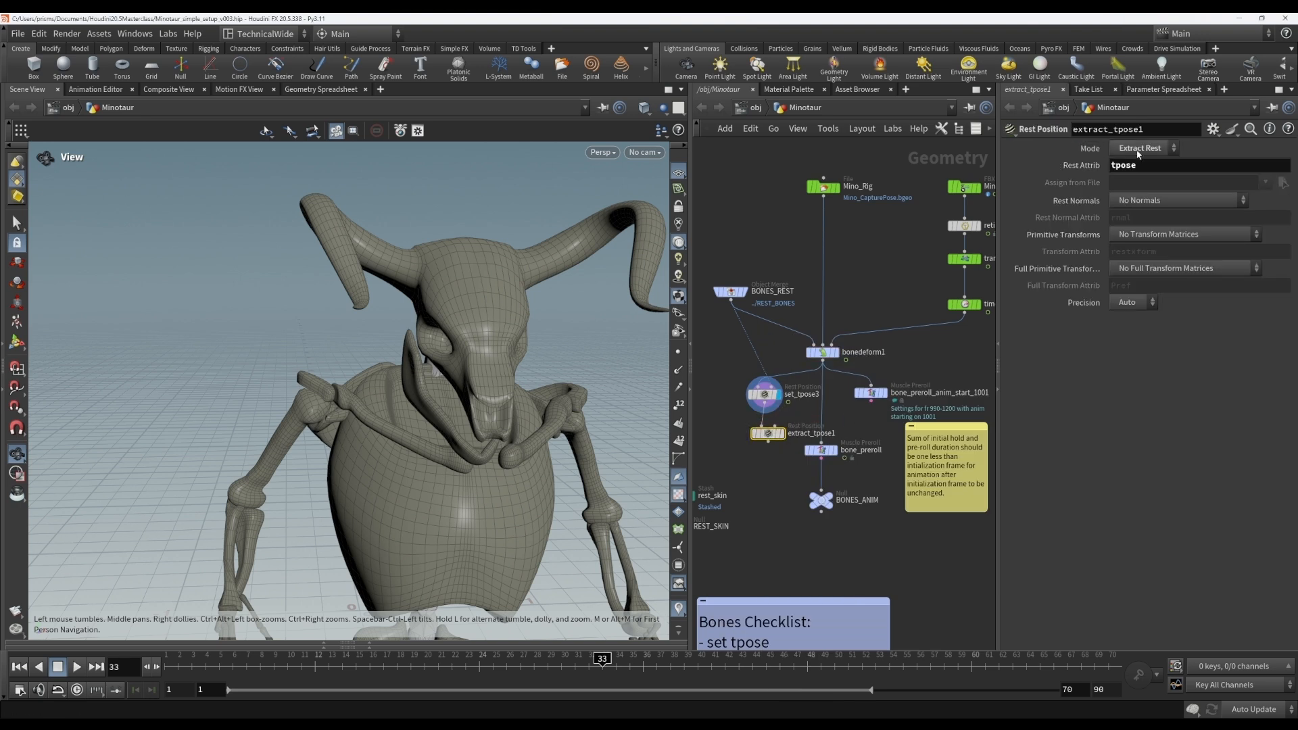
Check the mode of extract_tpose1, display its result and scrub the animation back to frame 1.
left_click(1136, 149)
left_click(1136, 150)
left_click_drag(770, 426, 760, 433)
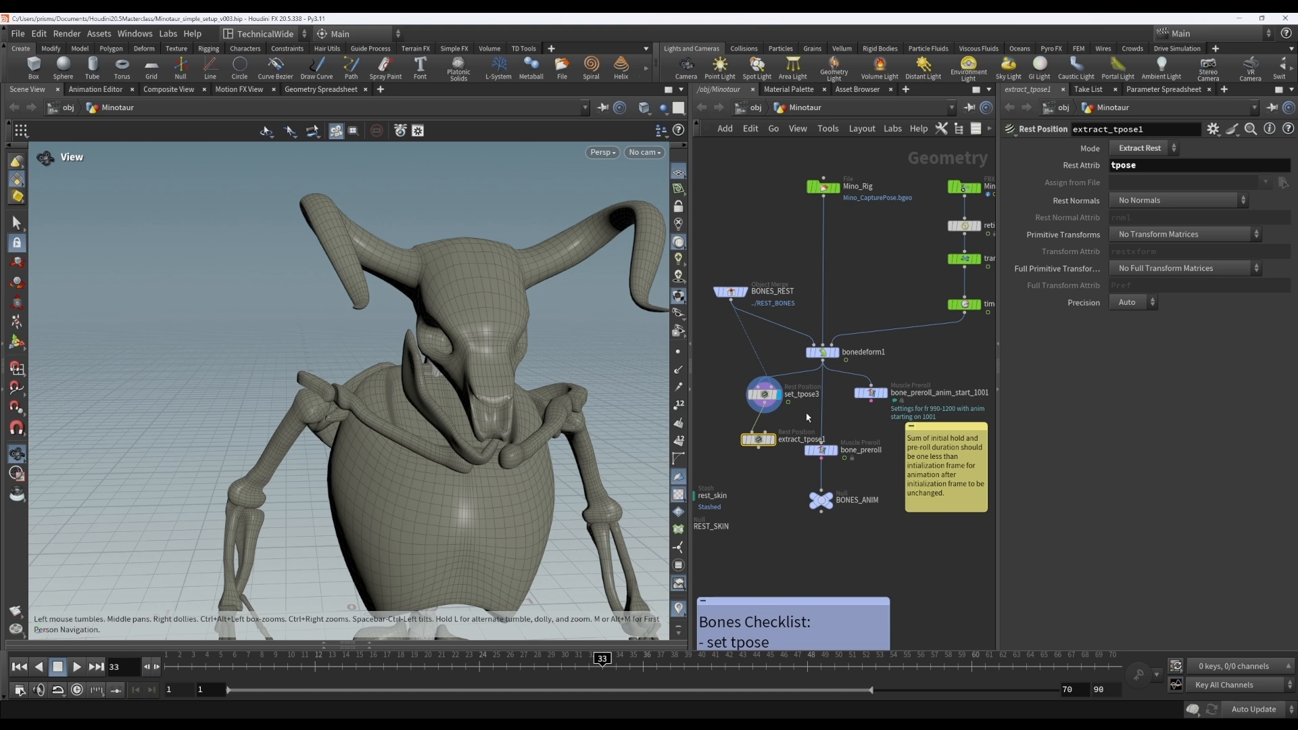
left_click(770, 439)
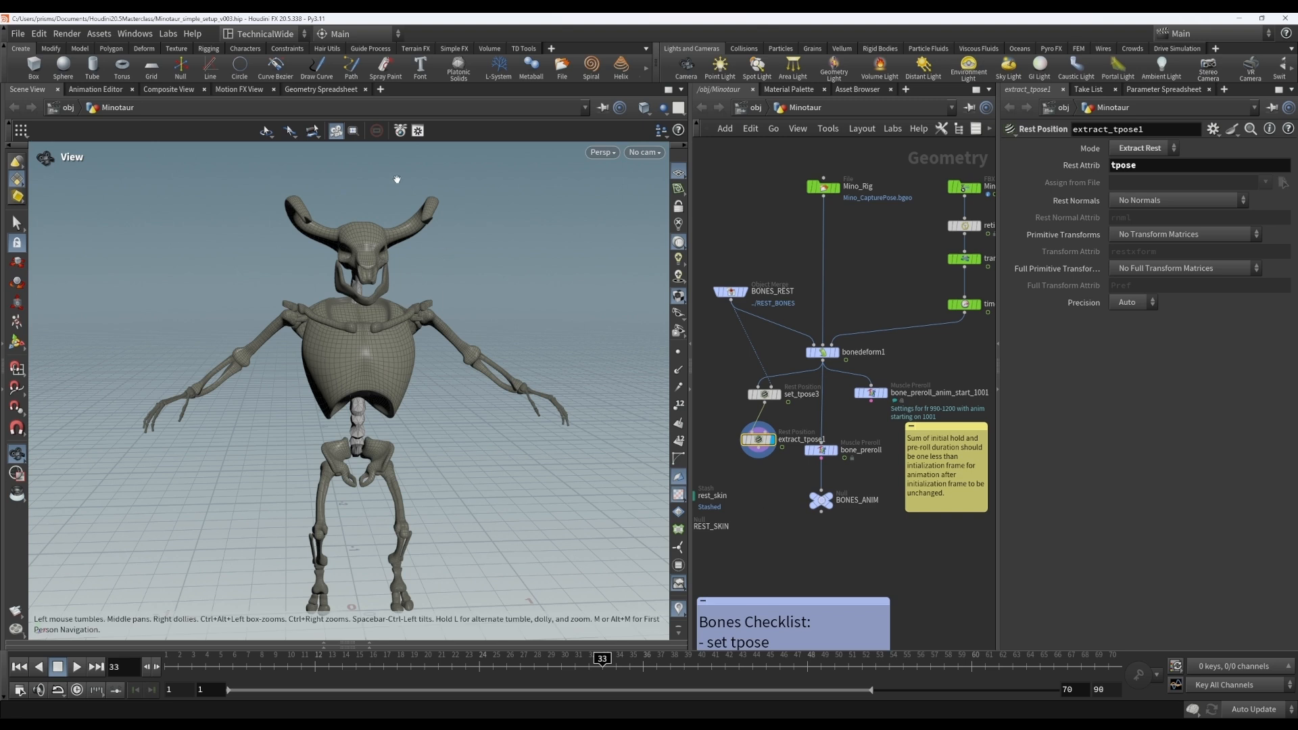
left_click_drag(598, 668, 166, 659)
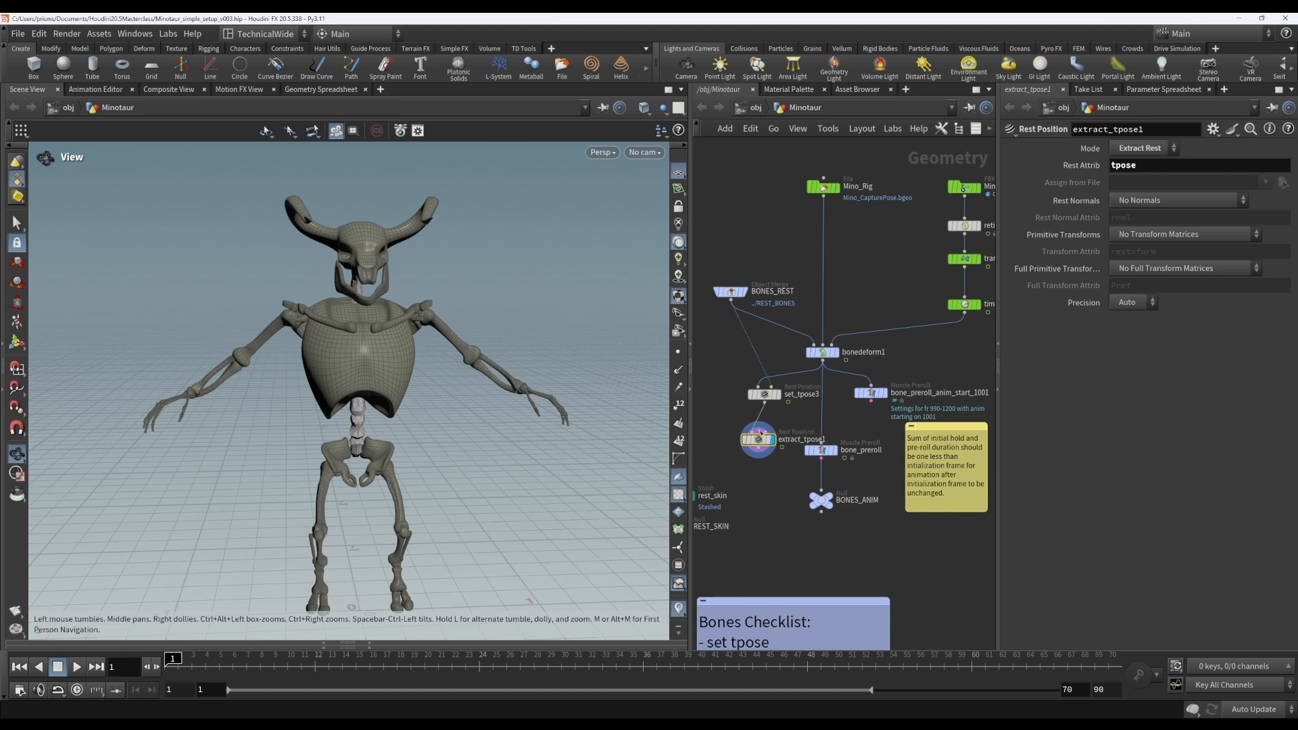
left_click_drag(760, 432, 767, 426)
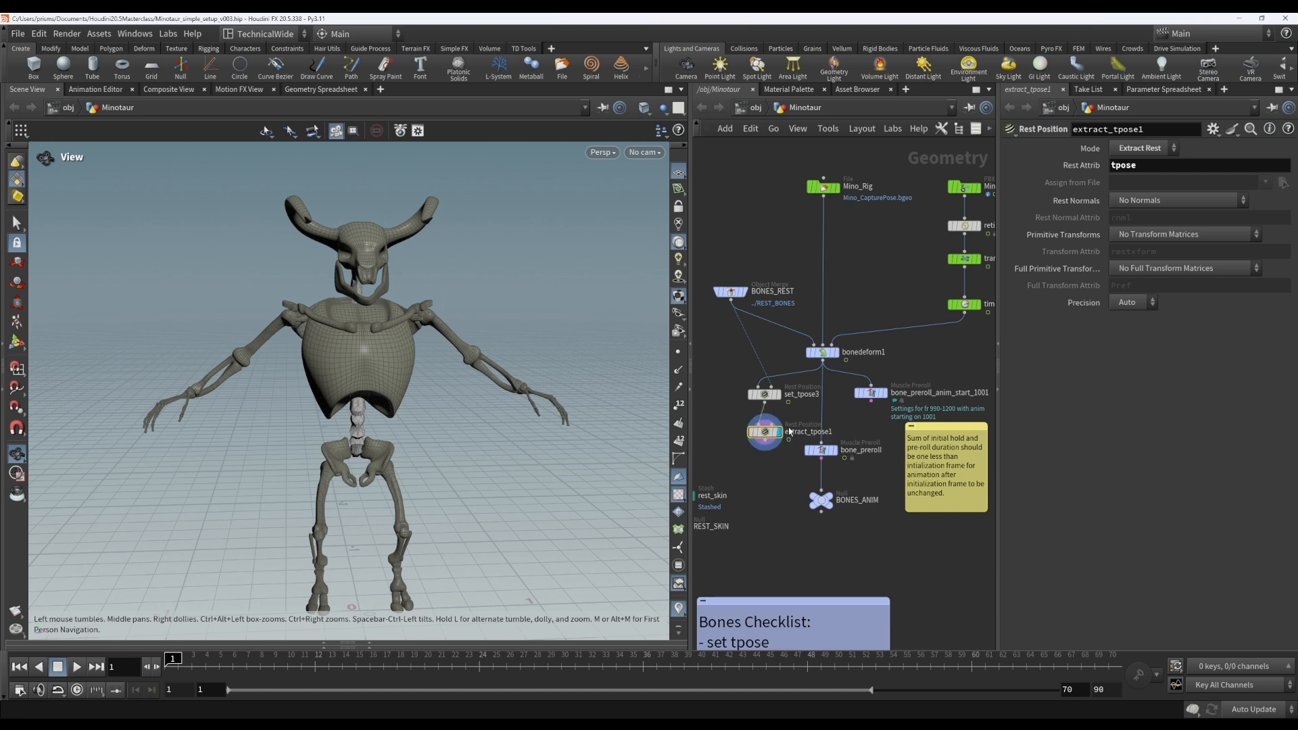
Display bonedeform1 and examine the point attributes in its geometry info.
left_click(839, 339)
left_click(798, 352)
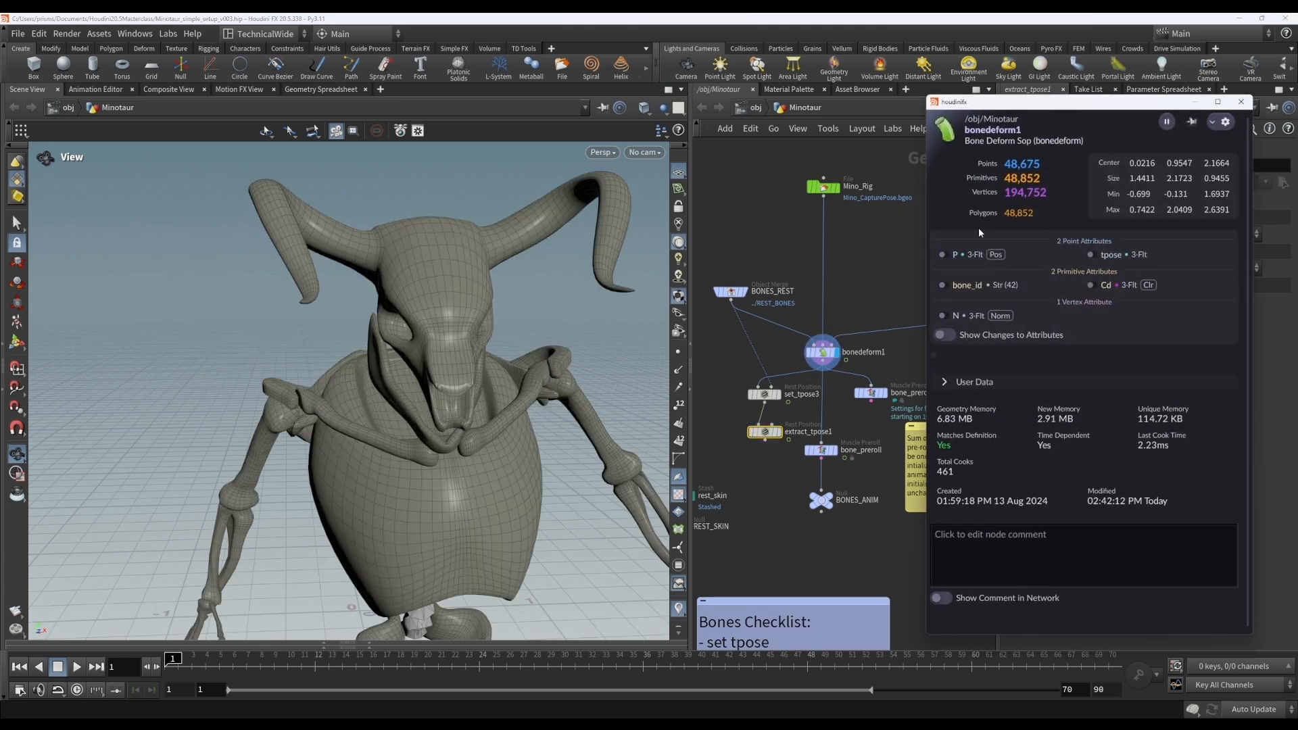
left_click(1241, 102)
Delete the set_tpose3 and extract_tpose1 nodes below bonedeform1.
left_click_drag(733, 370, 771, 470)
key("Delete")
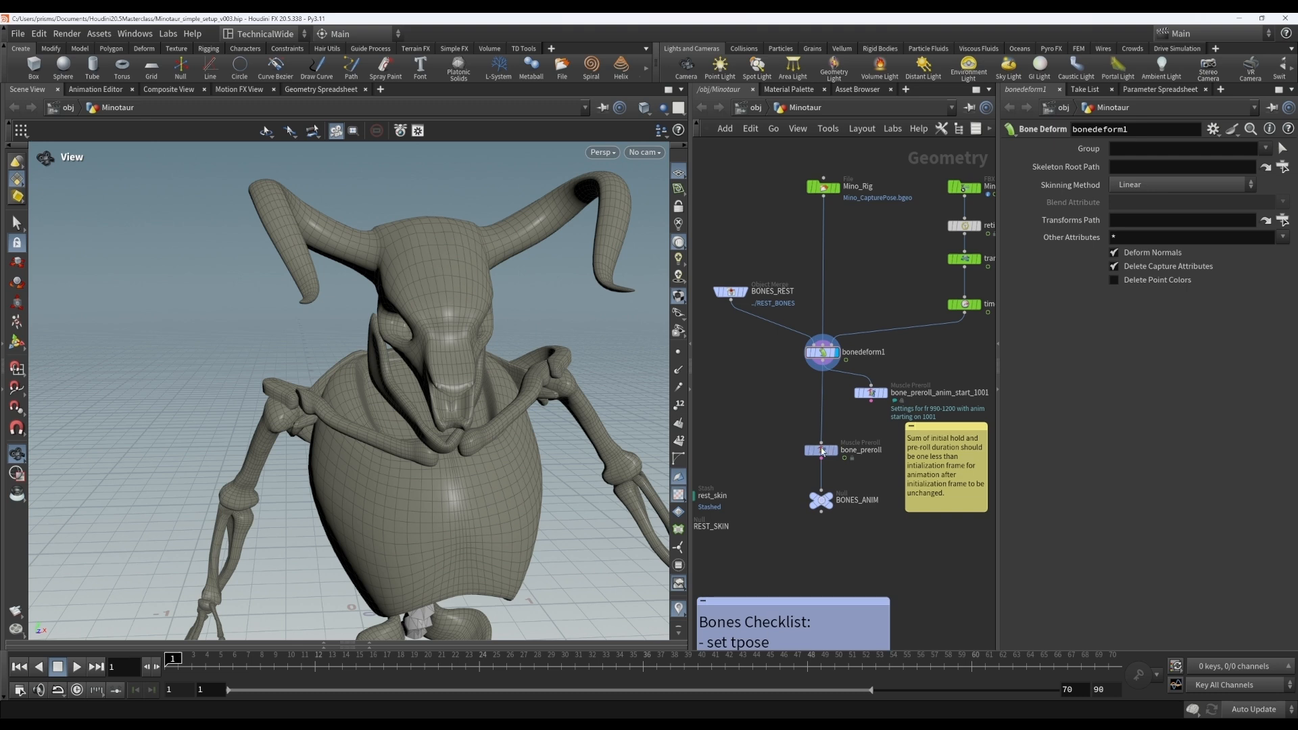
mouse_move(839, 457)
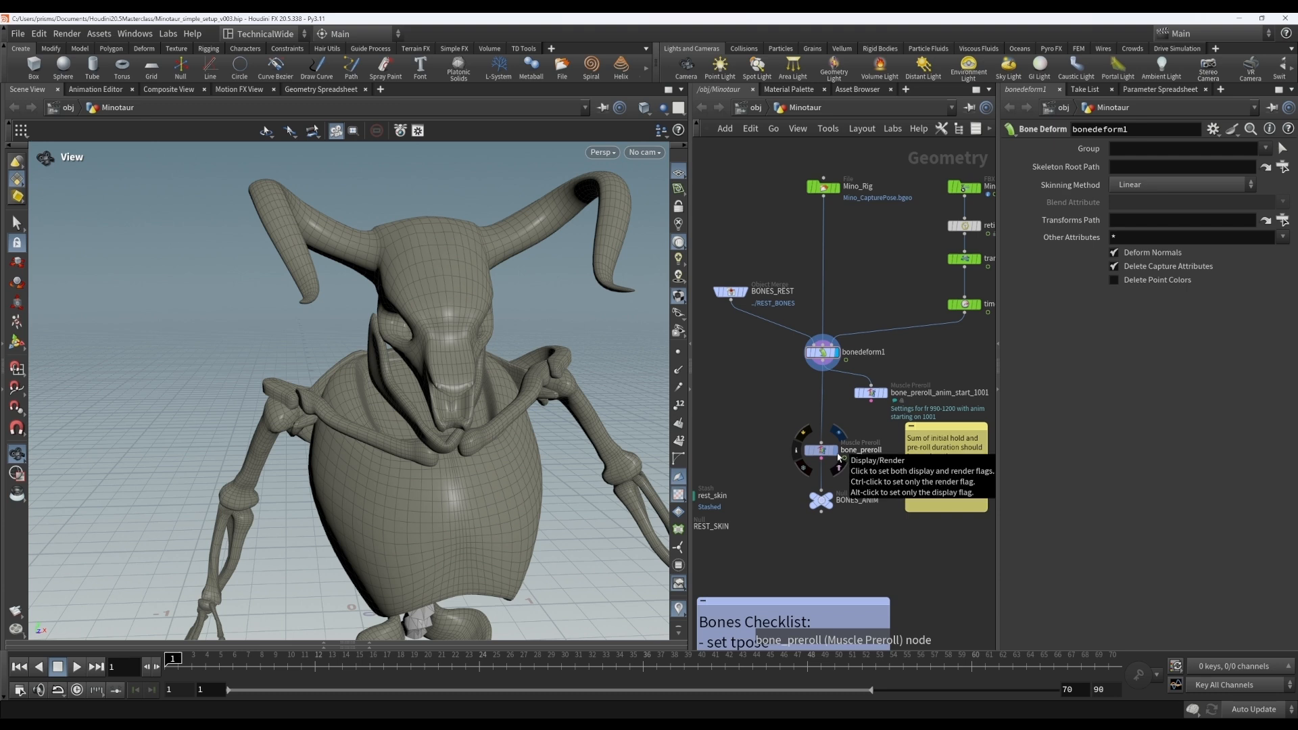
Try the Hold mode on the bone_preroll node and return it to Blend Into Sequence.
left_click(821, 452)
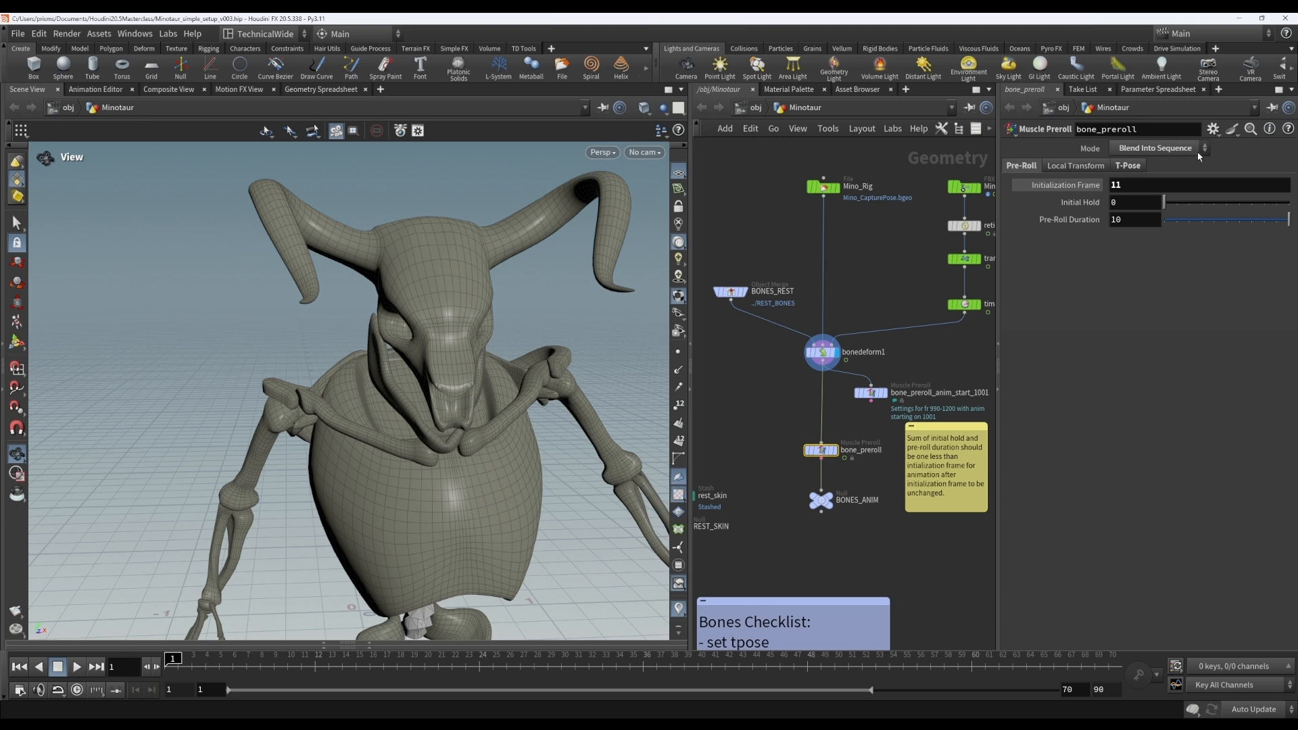
left_click(1159, 150)
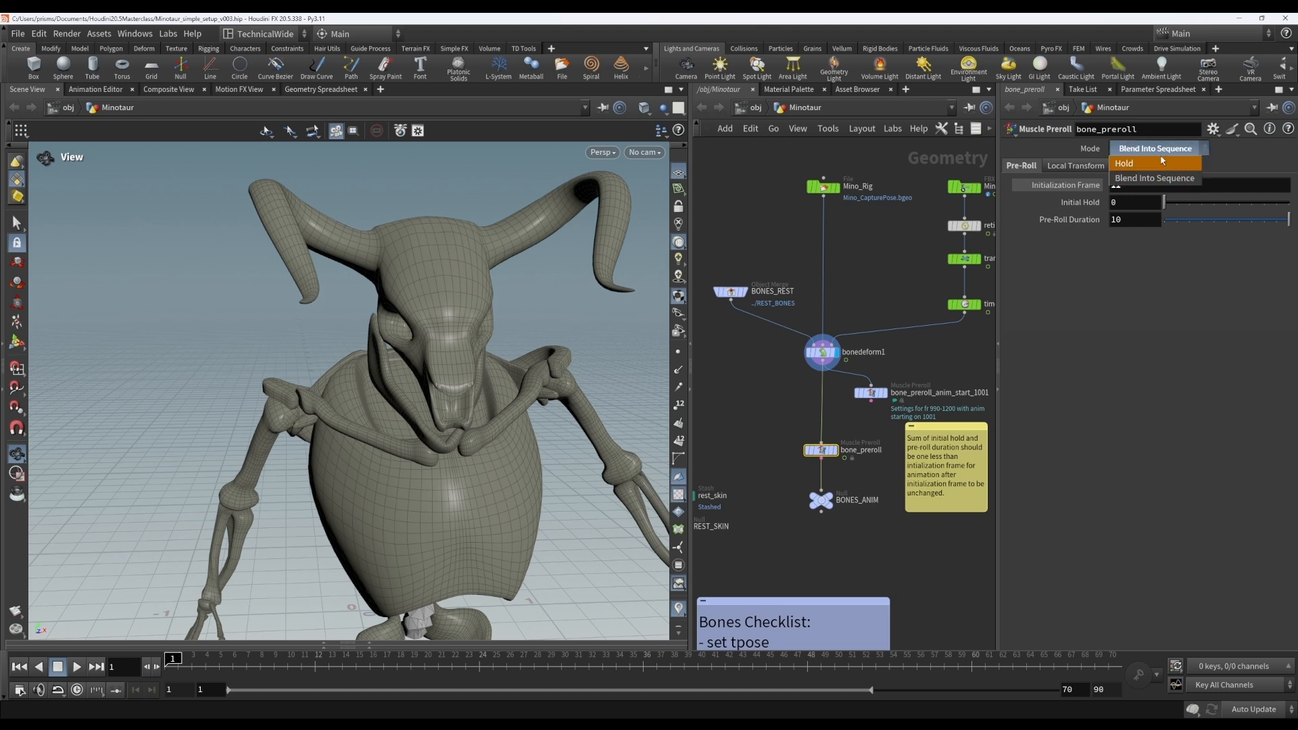
left_click(1163, 152)
left_click(1165, 152)
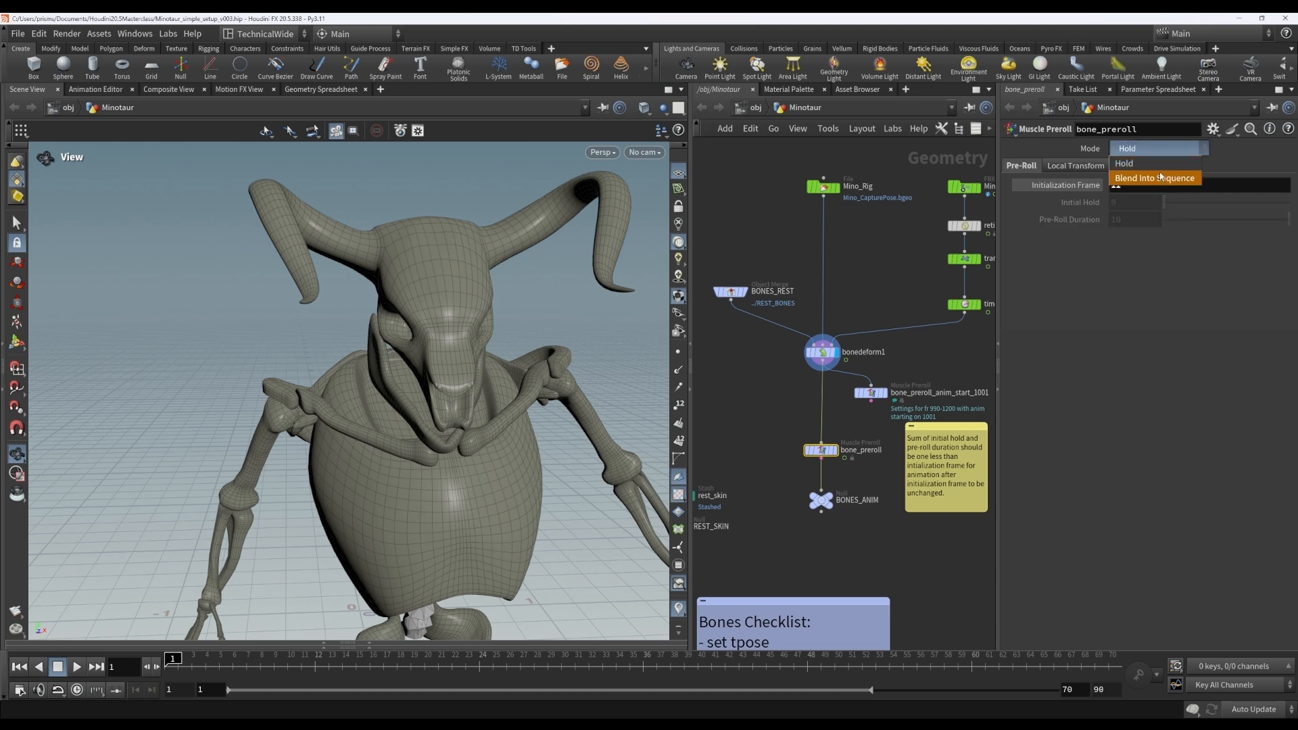
left_click(1163, 175)
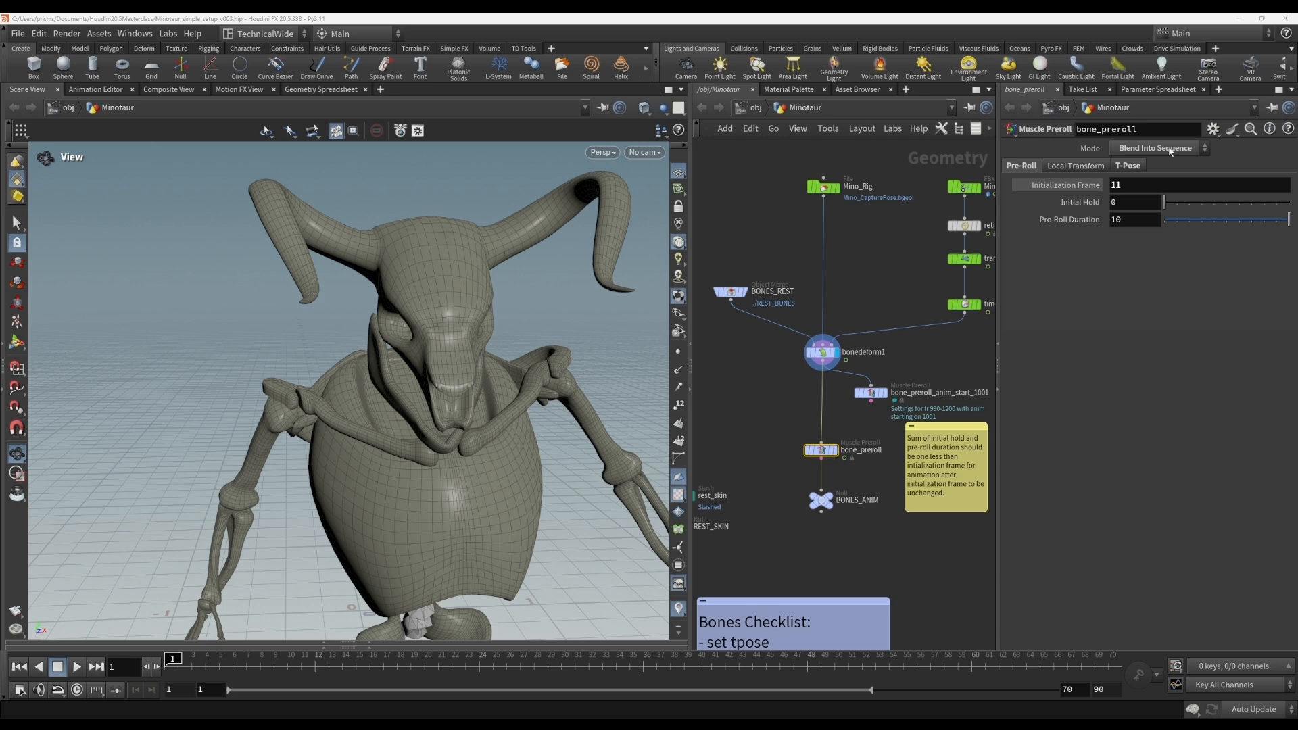
Check the T-Pose source options and the T-Pose attribute name of bone_preroll.
left_click(1136, 167)
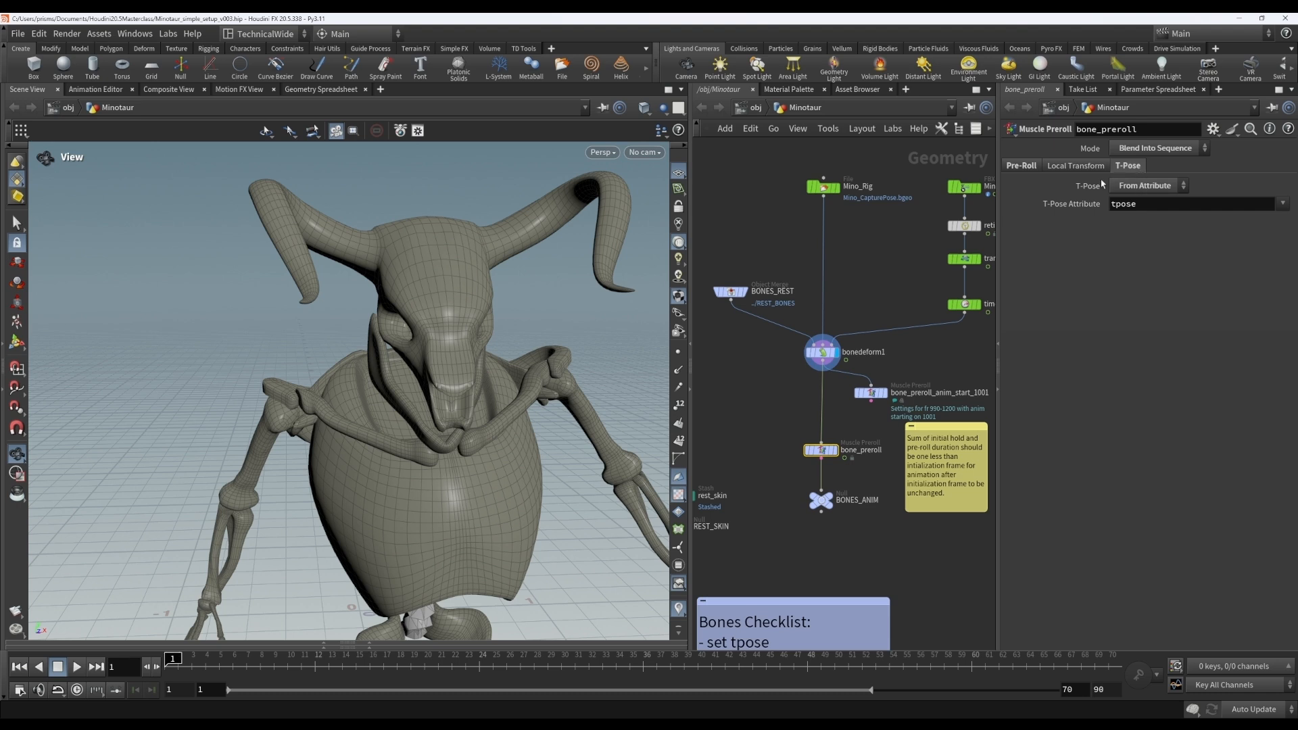
left_click(1134, 187)
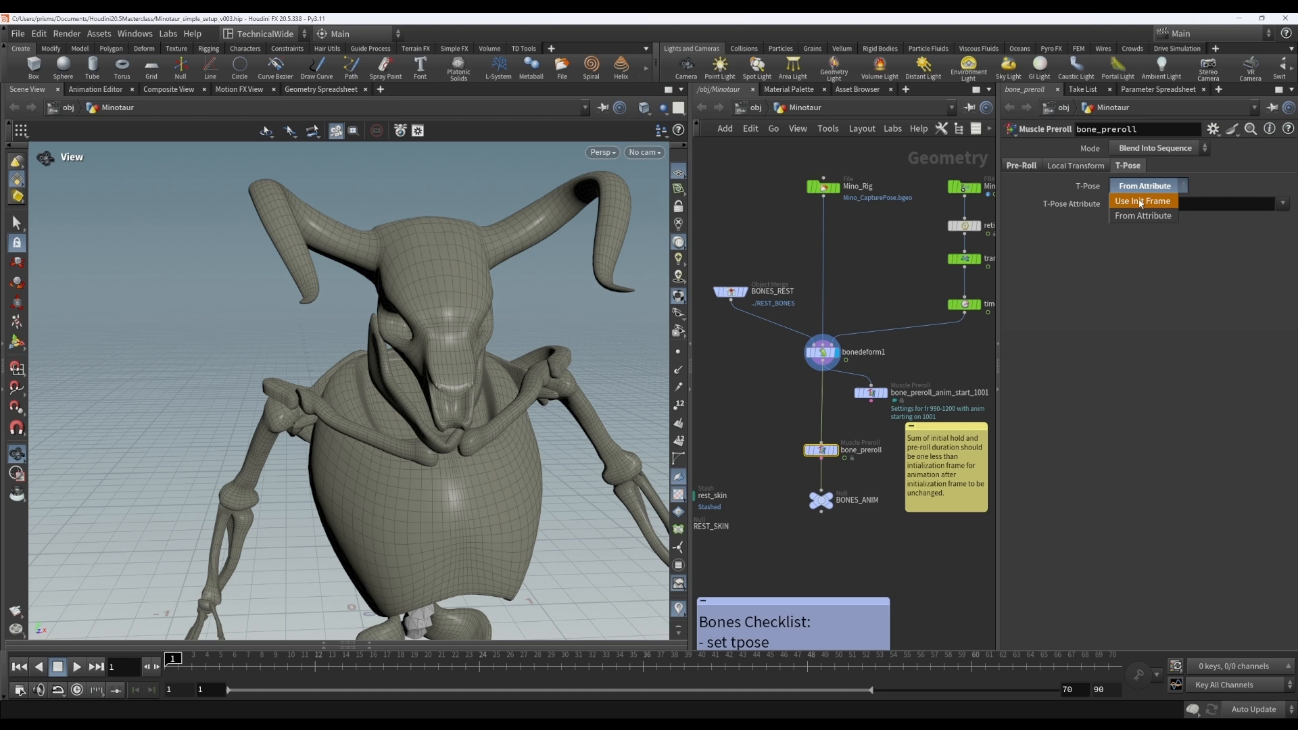
left_click(1145, 186)
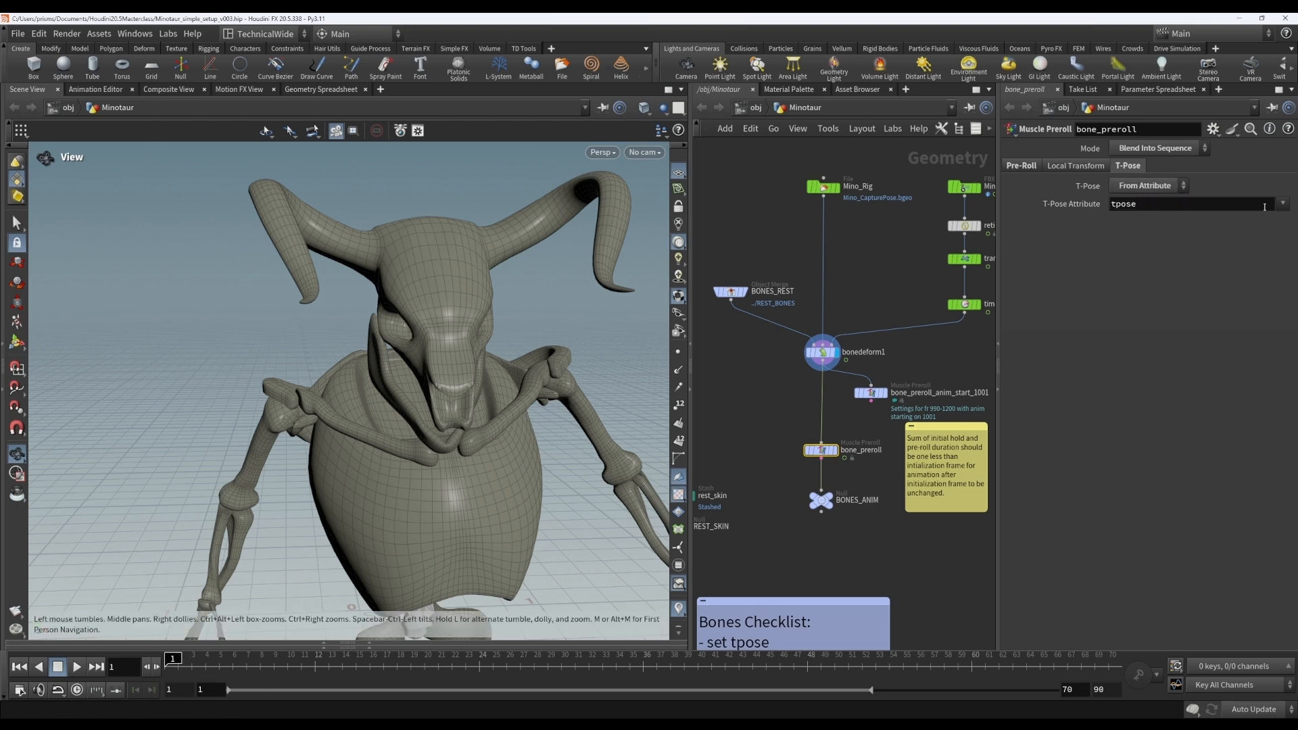
left_click(1163, 189)
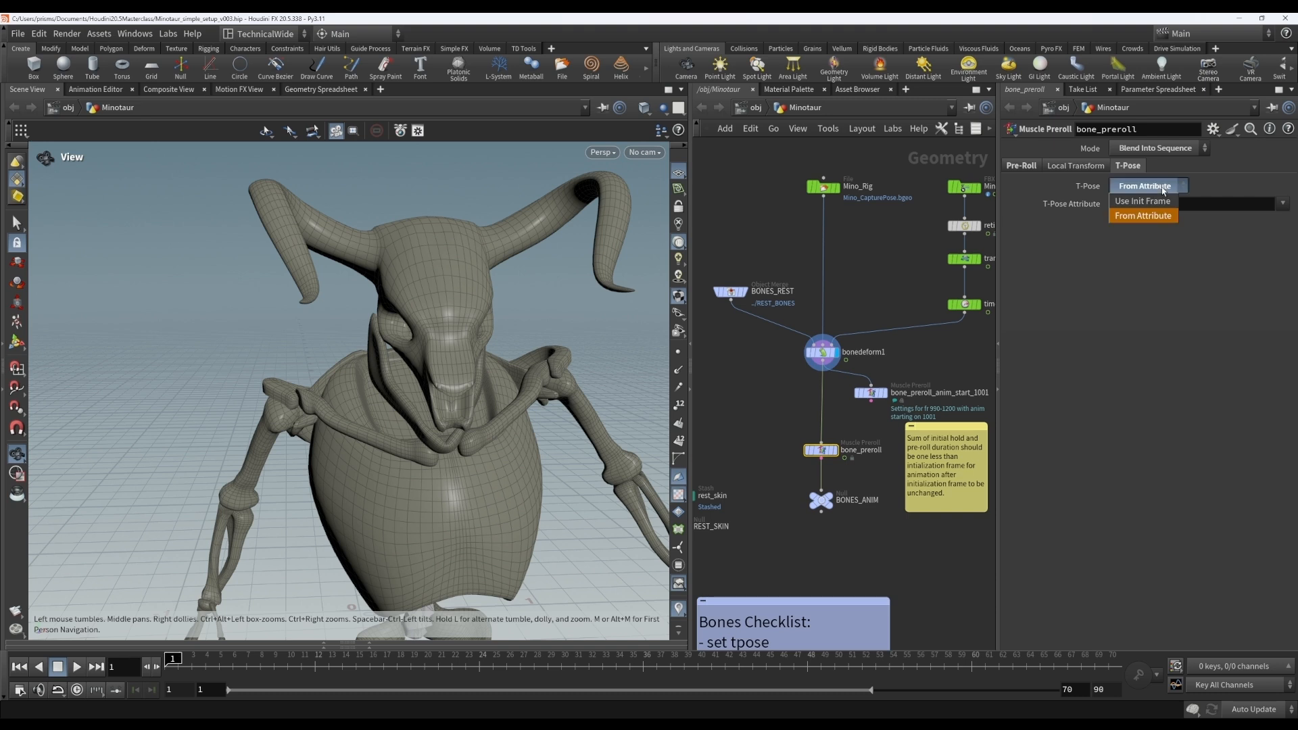
left_click(1163, 188)
left_click_drag(1139, 205, 1097, 211)
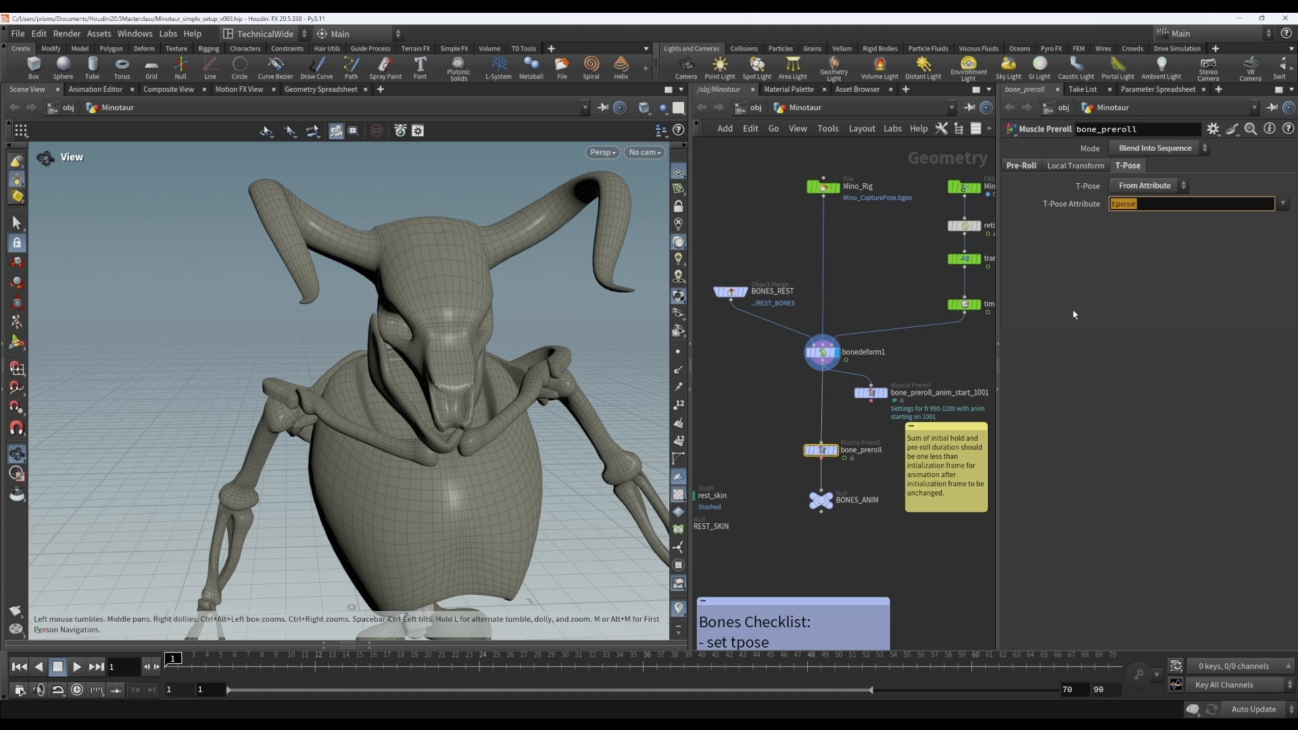
left_click(1026, 167)
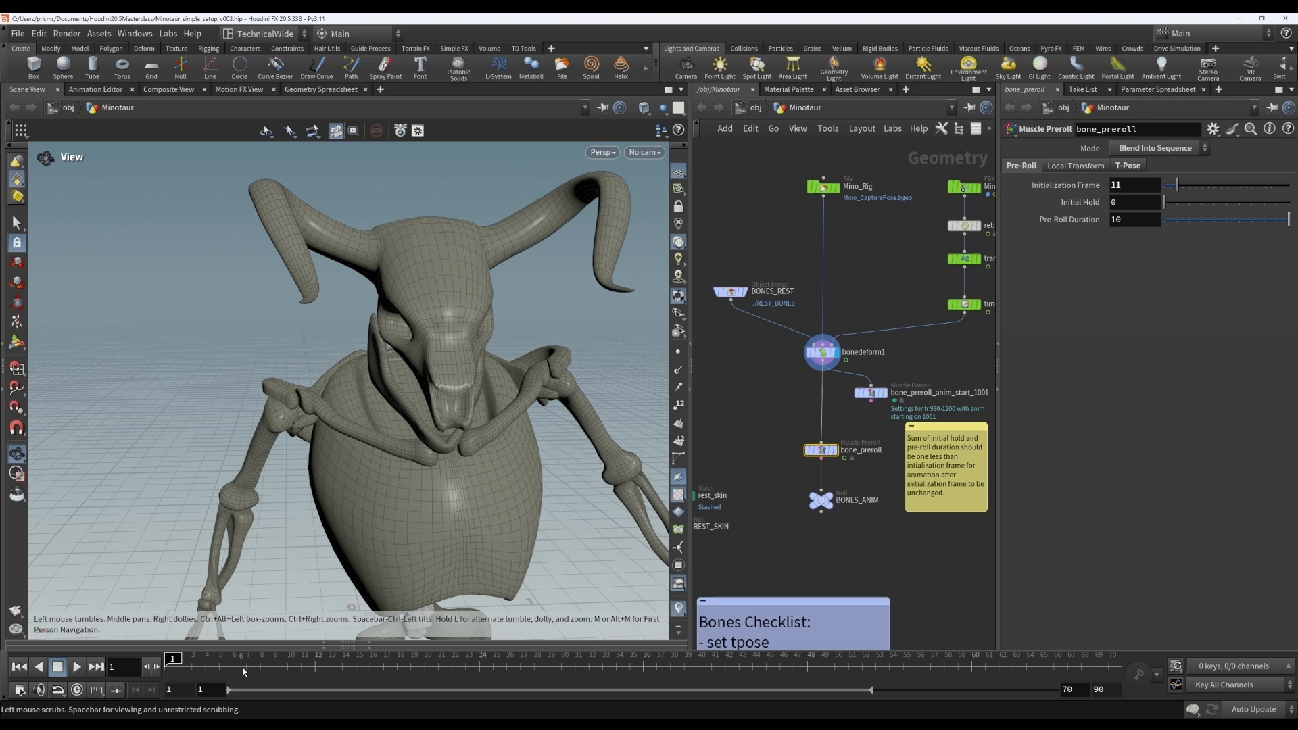
Scrub the bonedeform1 animation to frame 11 and display bone_preroll.
left_click(822, 352)
left_click_drag(192, 668, 302, 666)
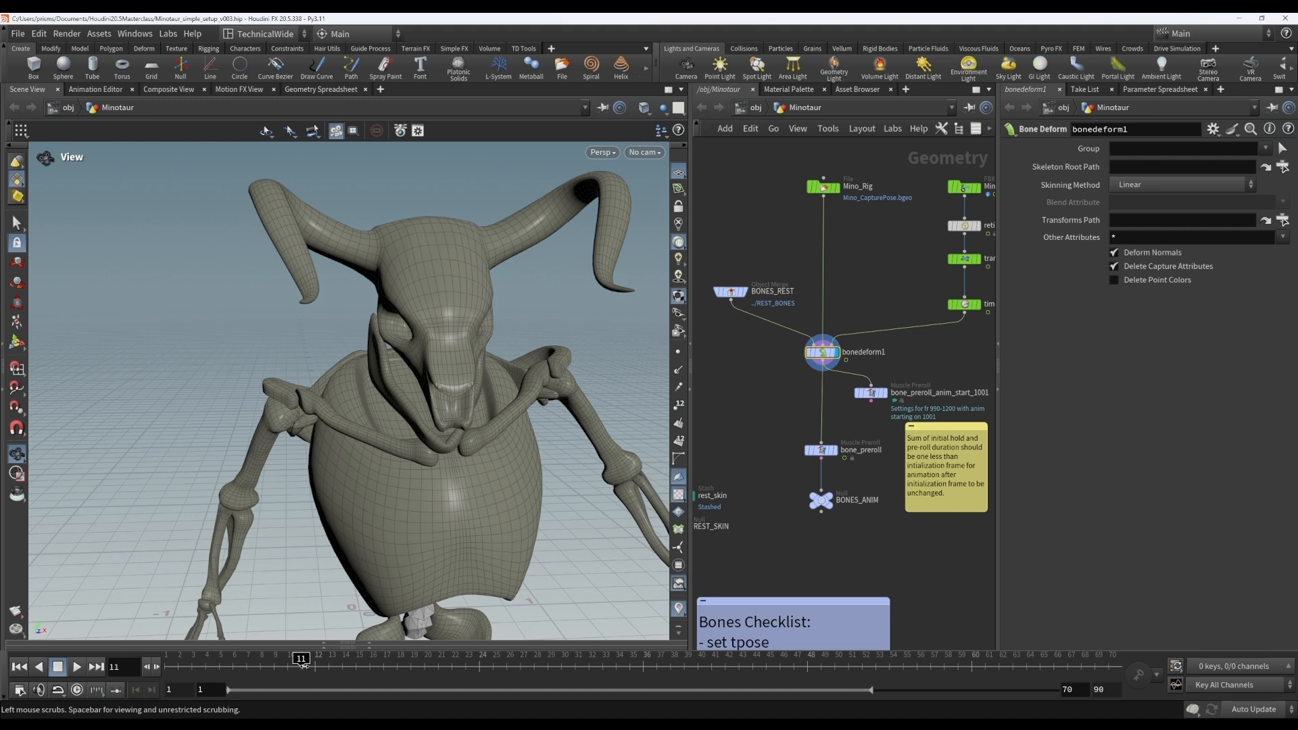
left_click(821, 450)
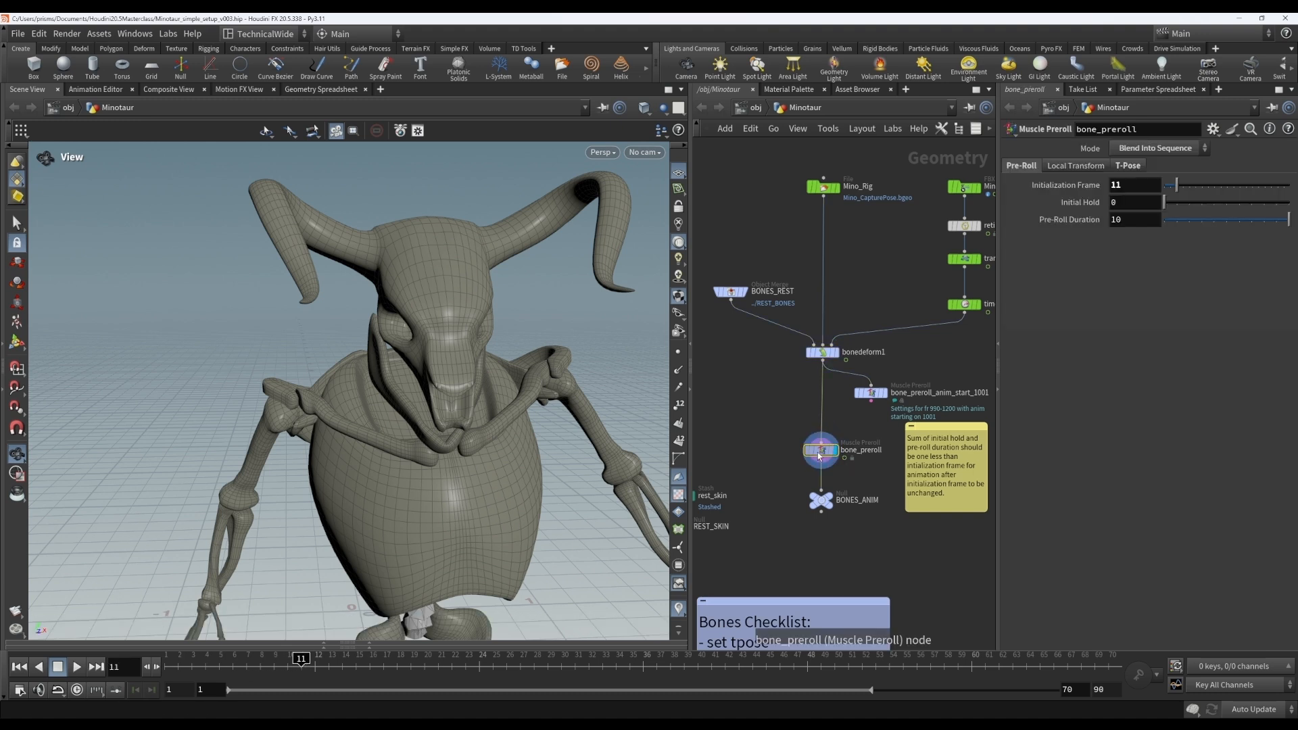
Review the Initialization Frame, Initial Hold and Pre-Roll Duration parameters of bone_preroll.
double_click(1132, 186)
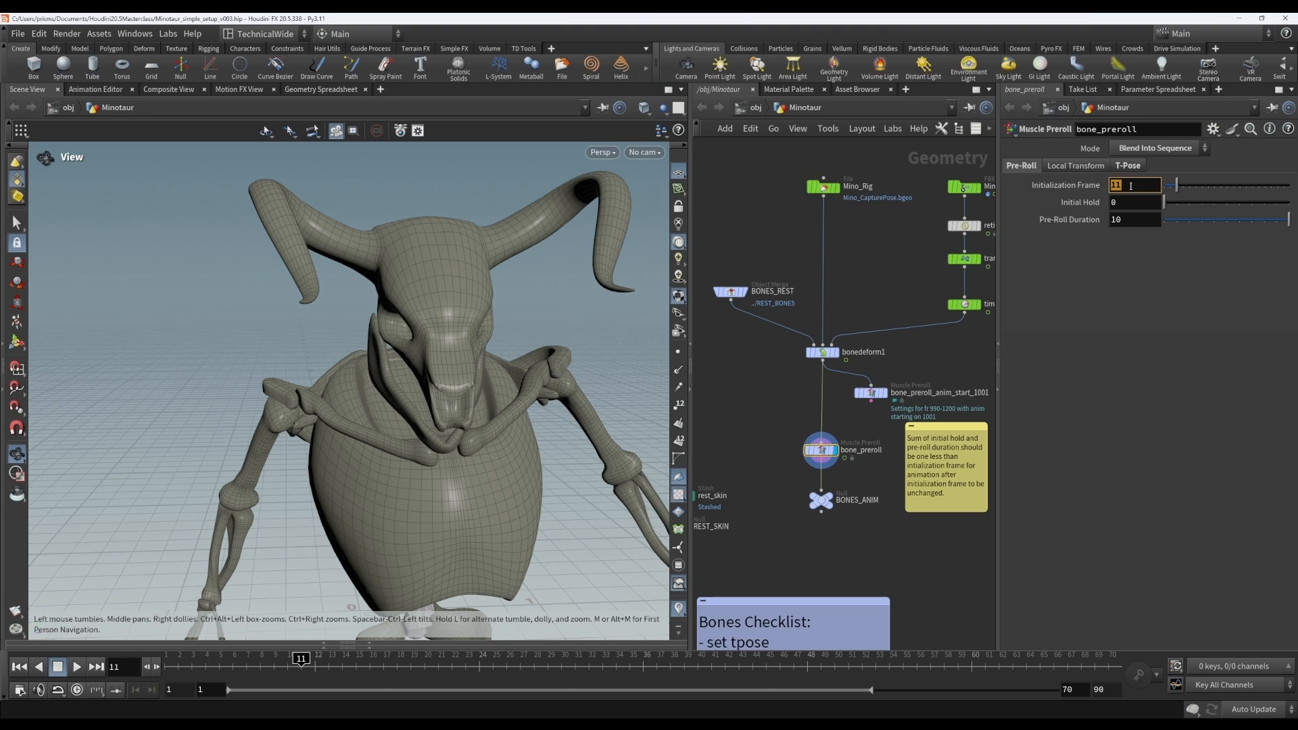
left_click(1088, 203)
left_click(1088, 203)
double_click(1116, 202)
left_click(1135, 220)
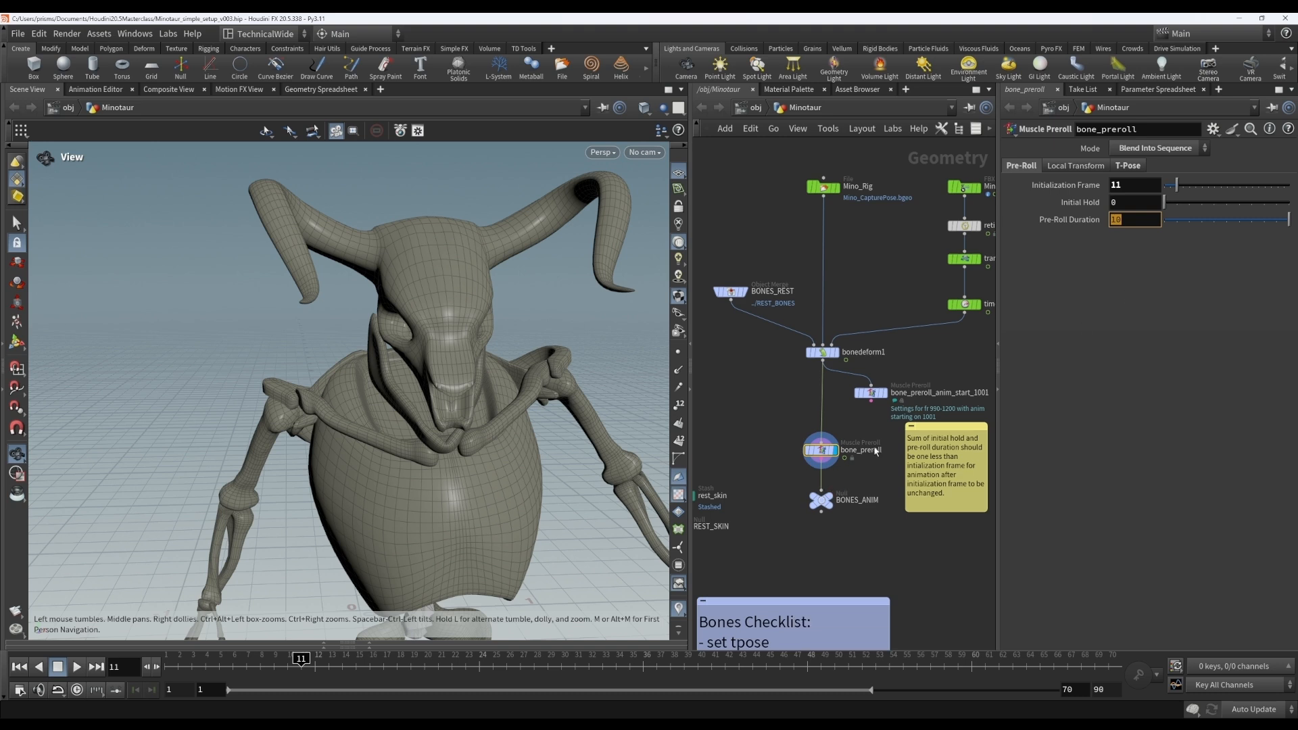
Scrub the pre-roll to frame 62, template bonedeform1 for comparison and scrub back to frame 1.
left_click_drag(203, 666, 999, 661)
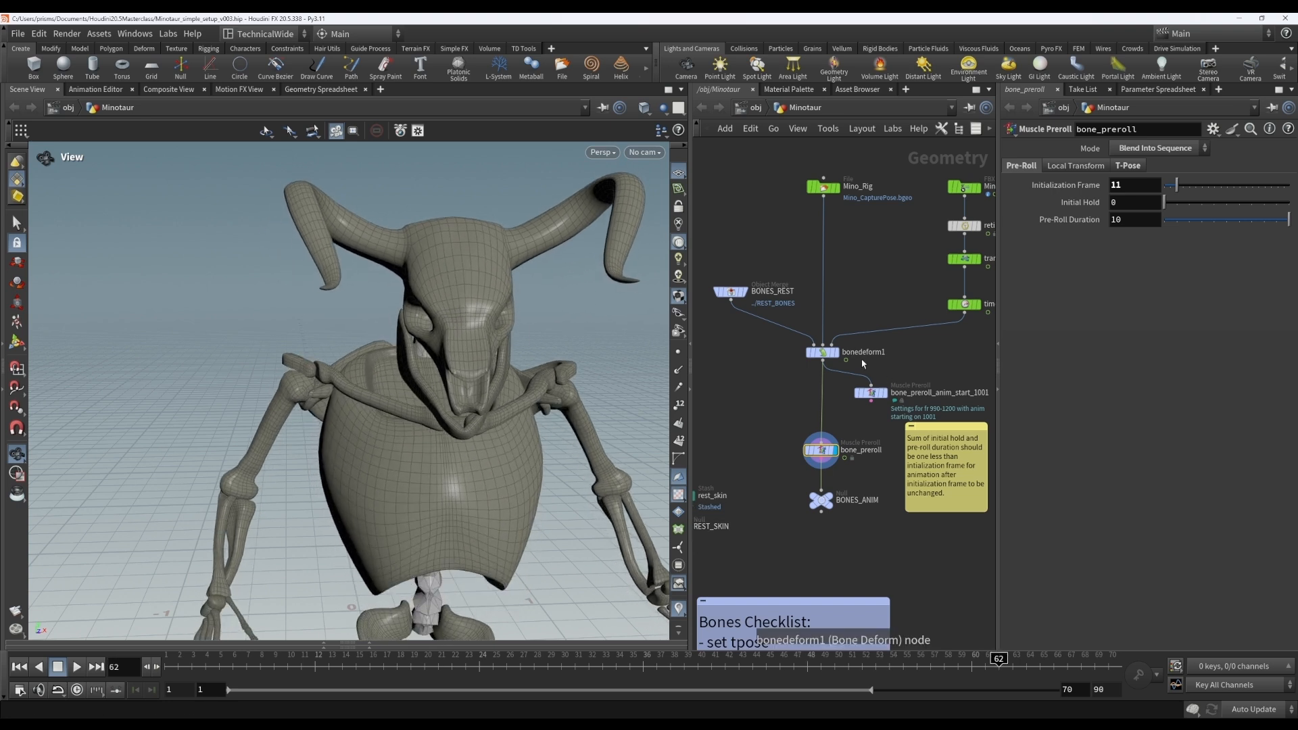
mouse_move(834, 360)
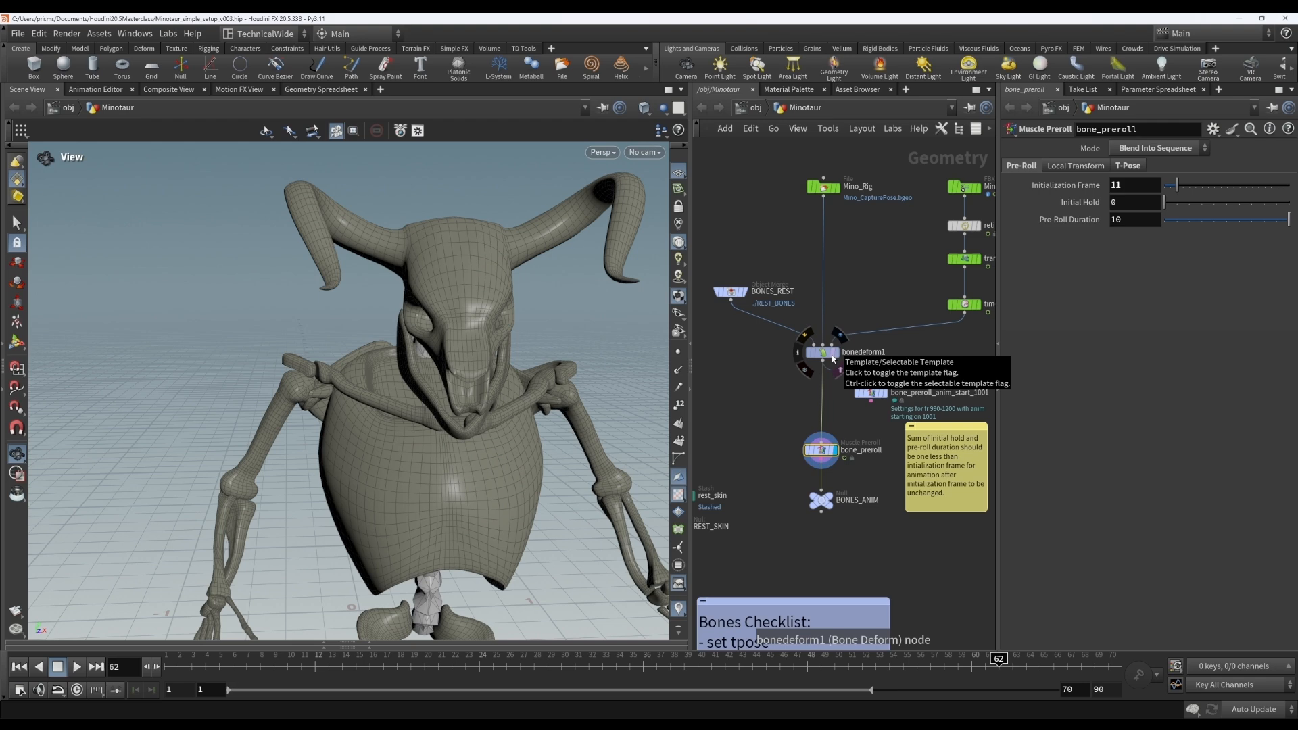
left_click(833, 359)
middle_click_drag(574, 459, 540, 383)
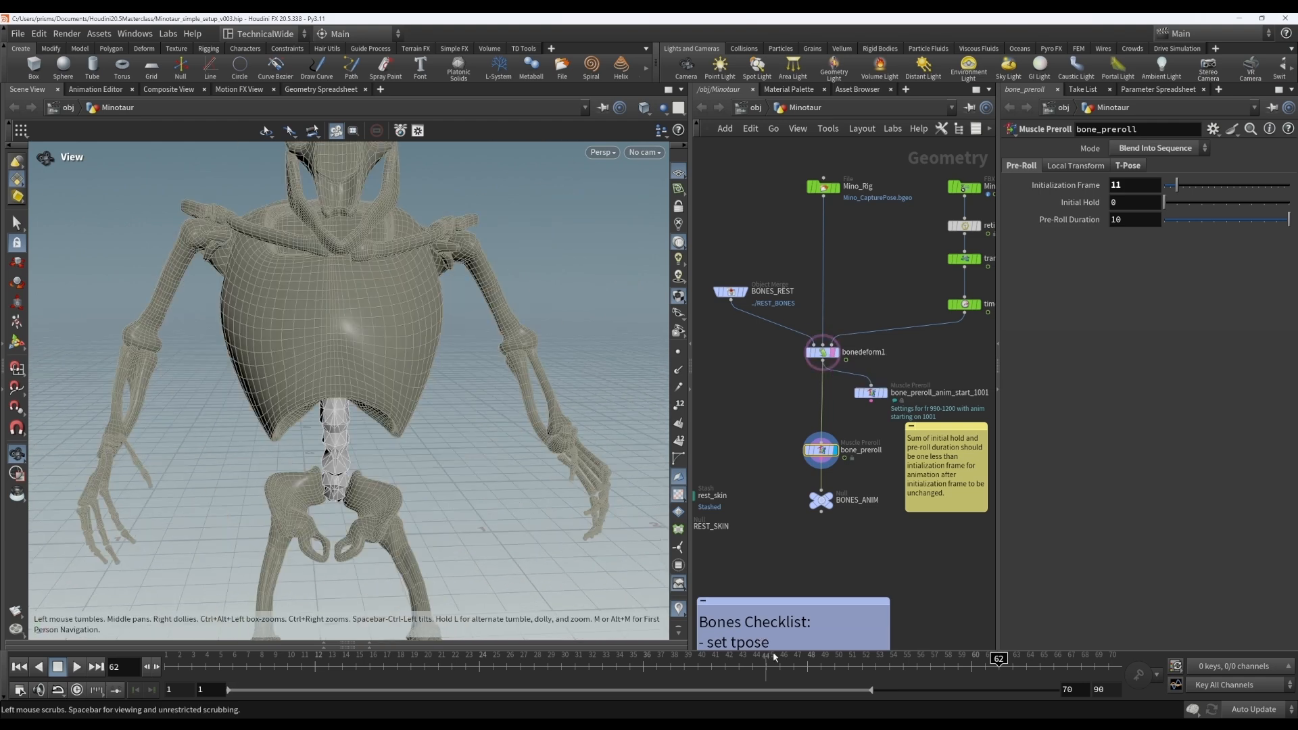
left_click_drag(775, 659, 167, 669)
middle_click_drag(494, 368, 552, 523)
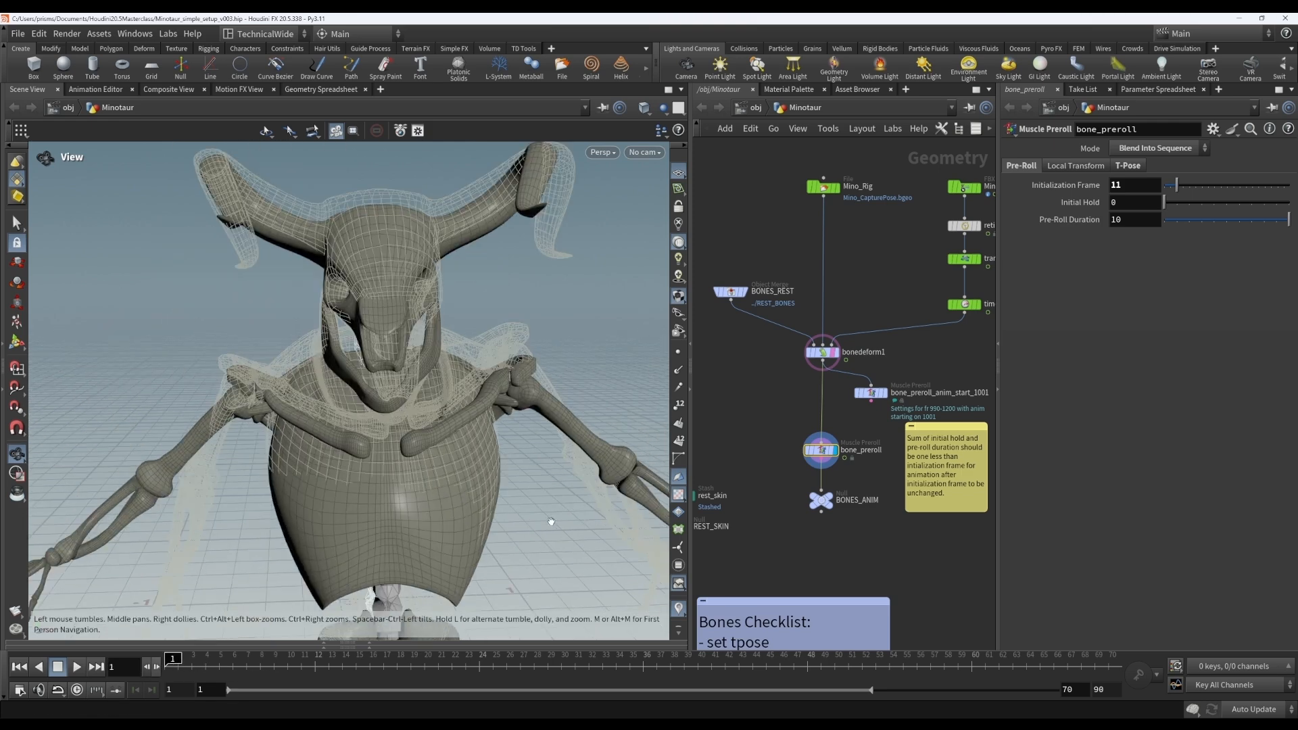
scroll(552, 523, "down", 3)
scroll(437, 497, "down", 3)
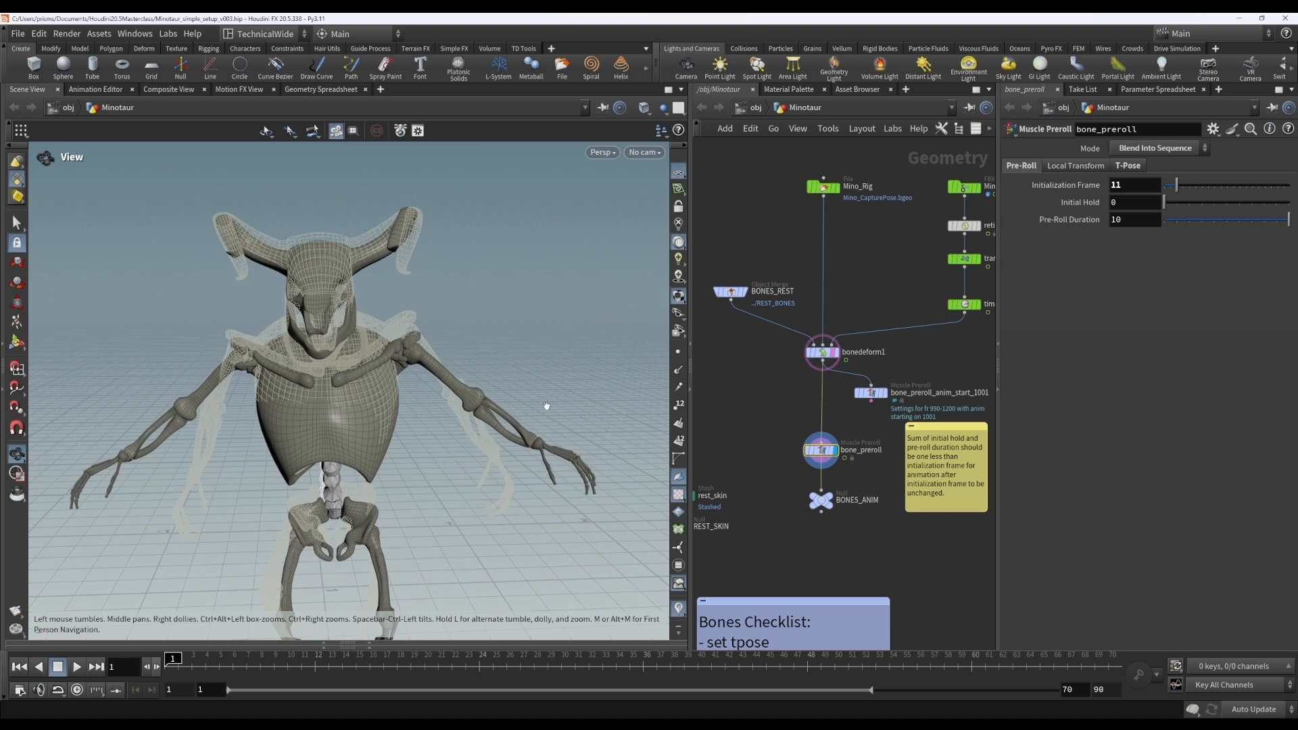
Set bone_preroll's Initial Hold to 5 and scrub to frame 11 to compare it with the templated animation.
left_click(1137, 205)
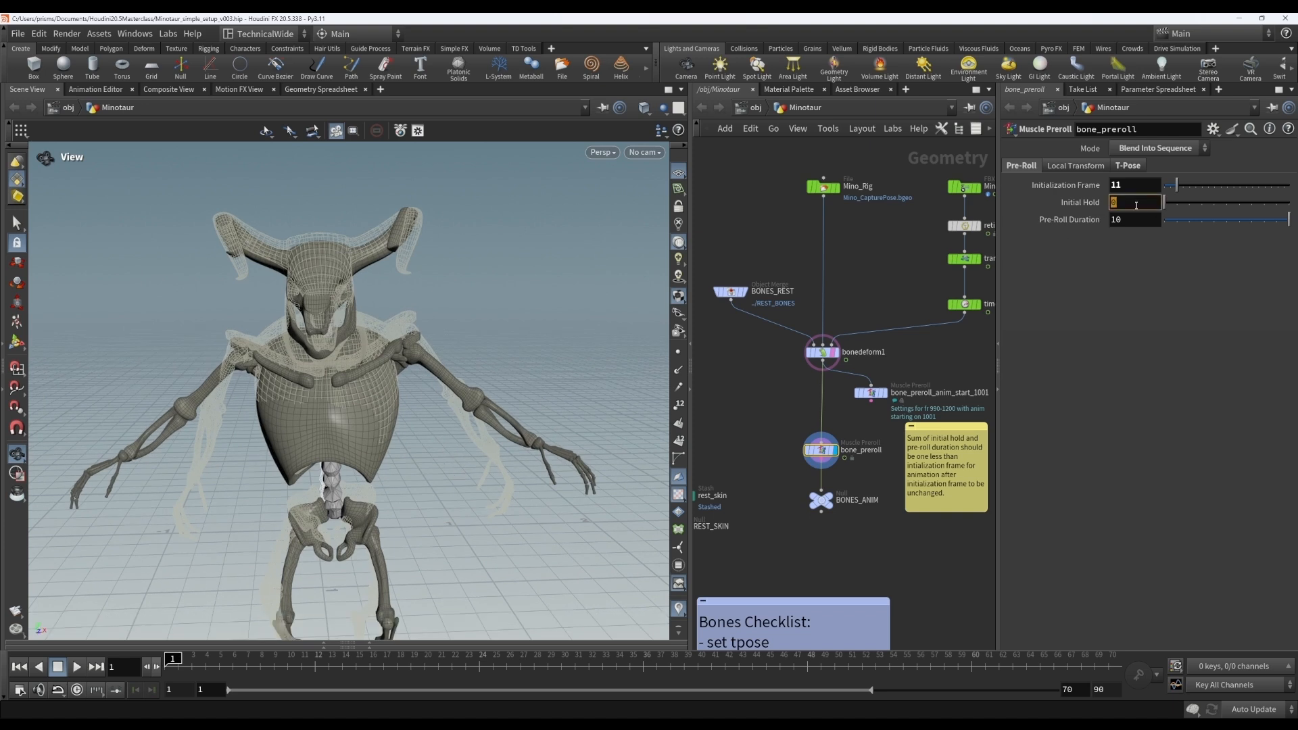
type("5")
key("Return")
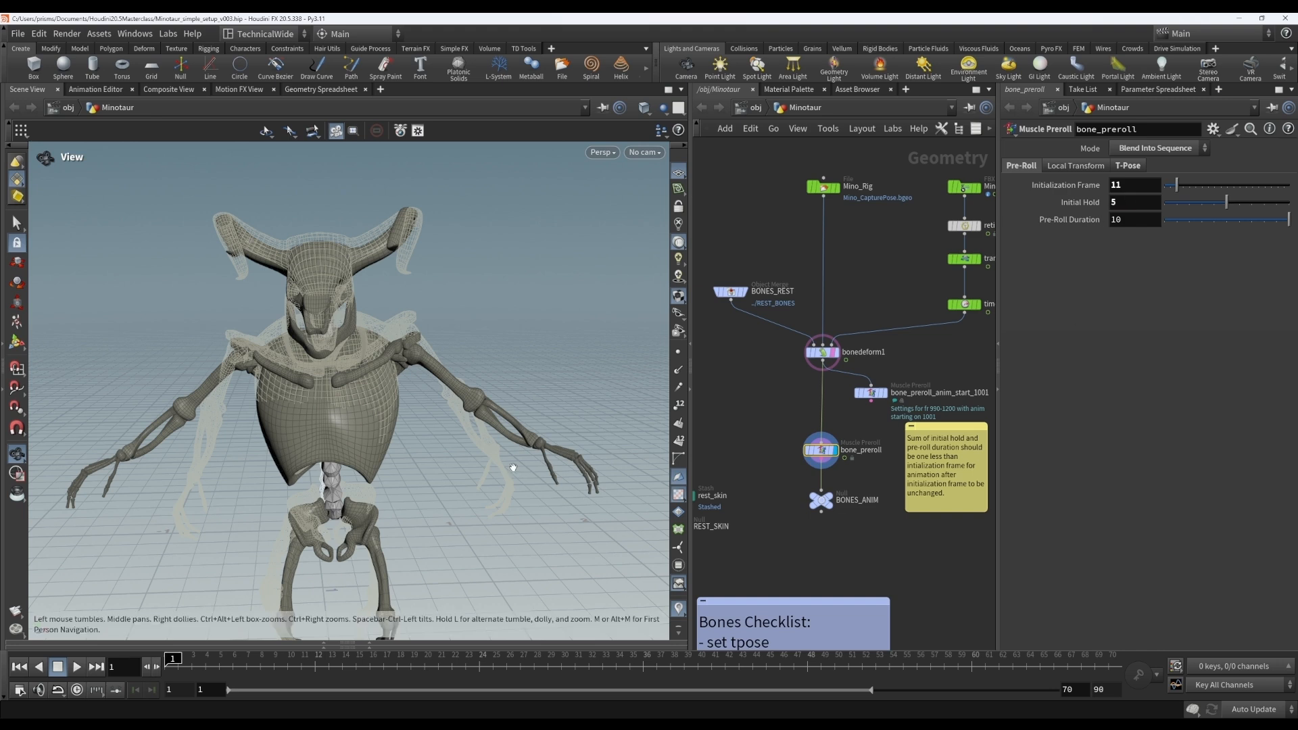
left_click(187, 667)
left_click_drag(187, 667, 302, 673)
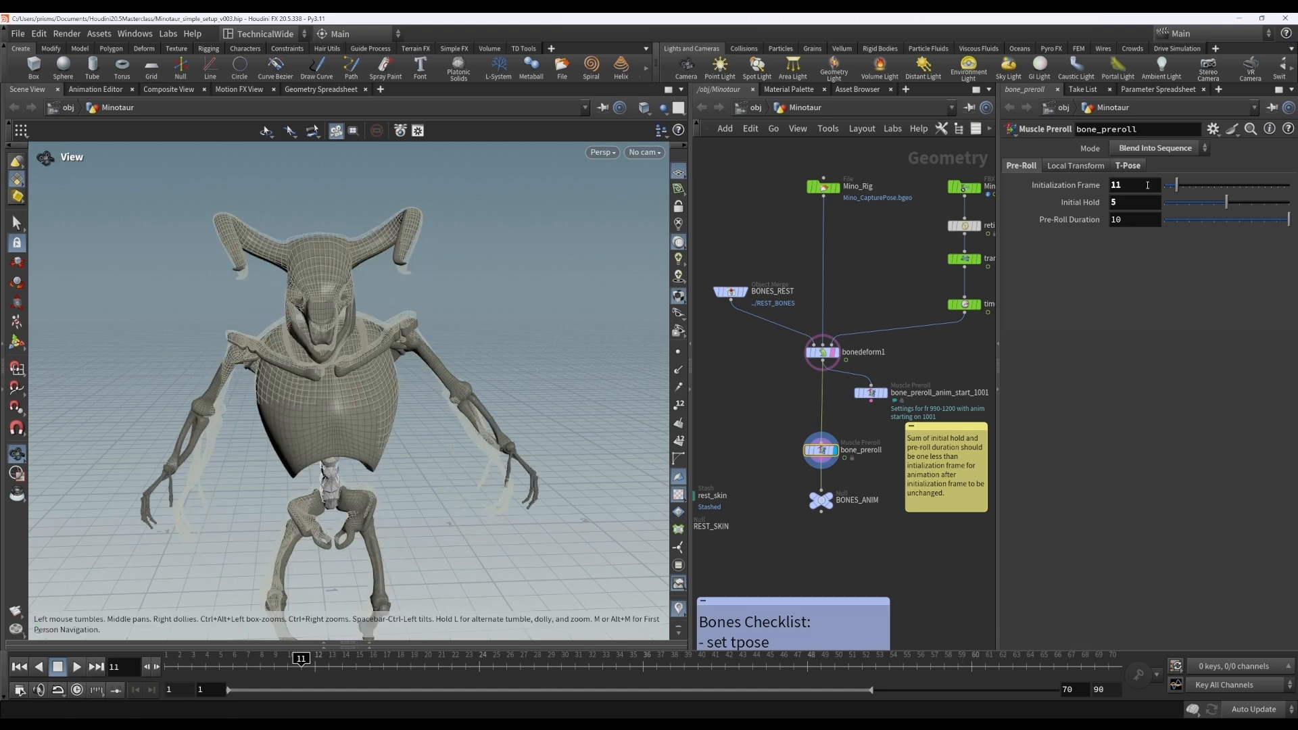
Set bone_preroll's Pre-Roll Duration to 5 so hold plus duration is one less than the initialization frame.
left_click(1149, 219)
left_click(1157, 255)
left_click_drag(1149, 183, 1075, 179)
left_click(1152, 223)
double_click(1152, 225)
type("5")
key("Return")
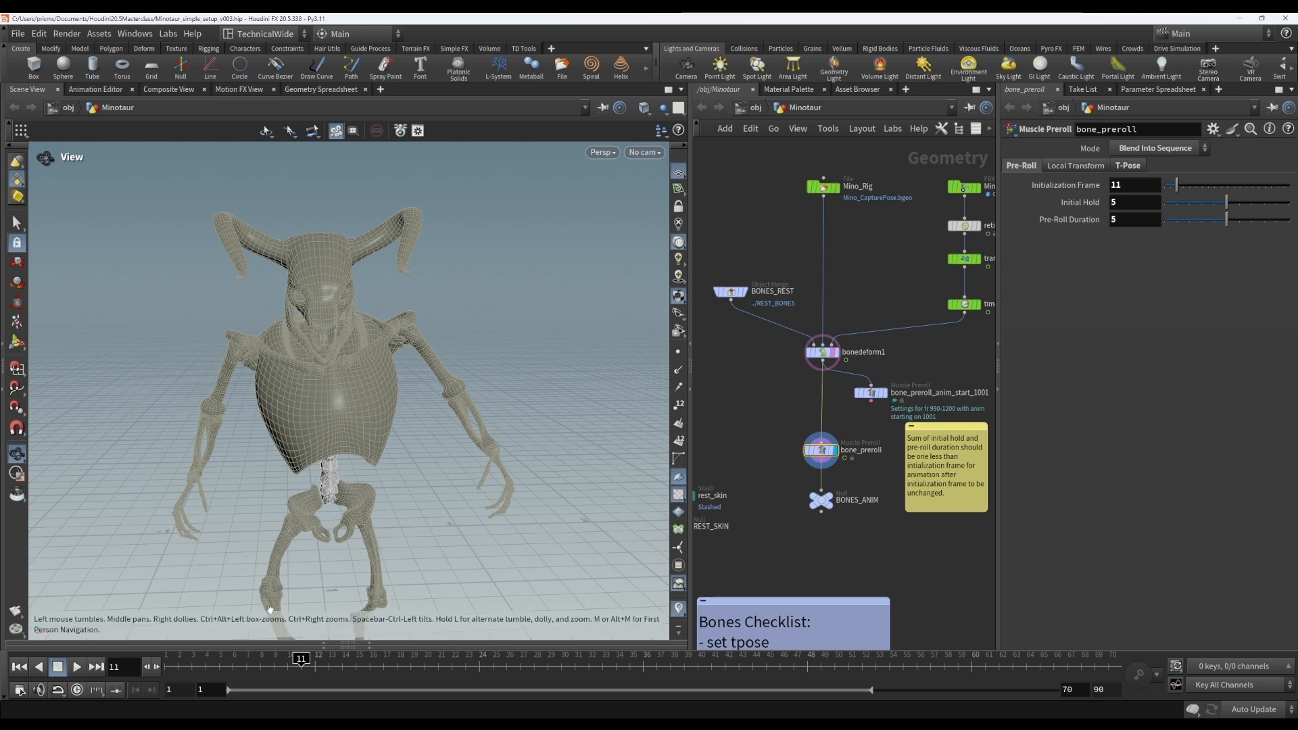
Scrub back to frame 3 and check the hold and duration of bone_preroll against its initialization frame.
left_click_drag(379, 667, 192, 666)
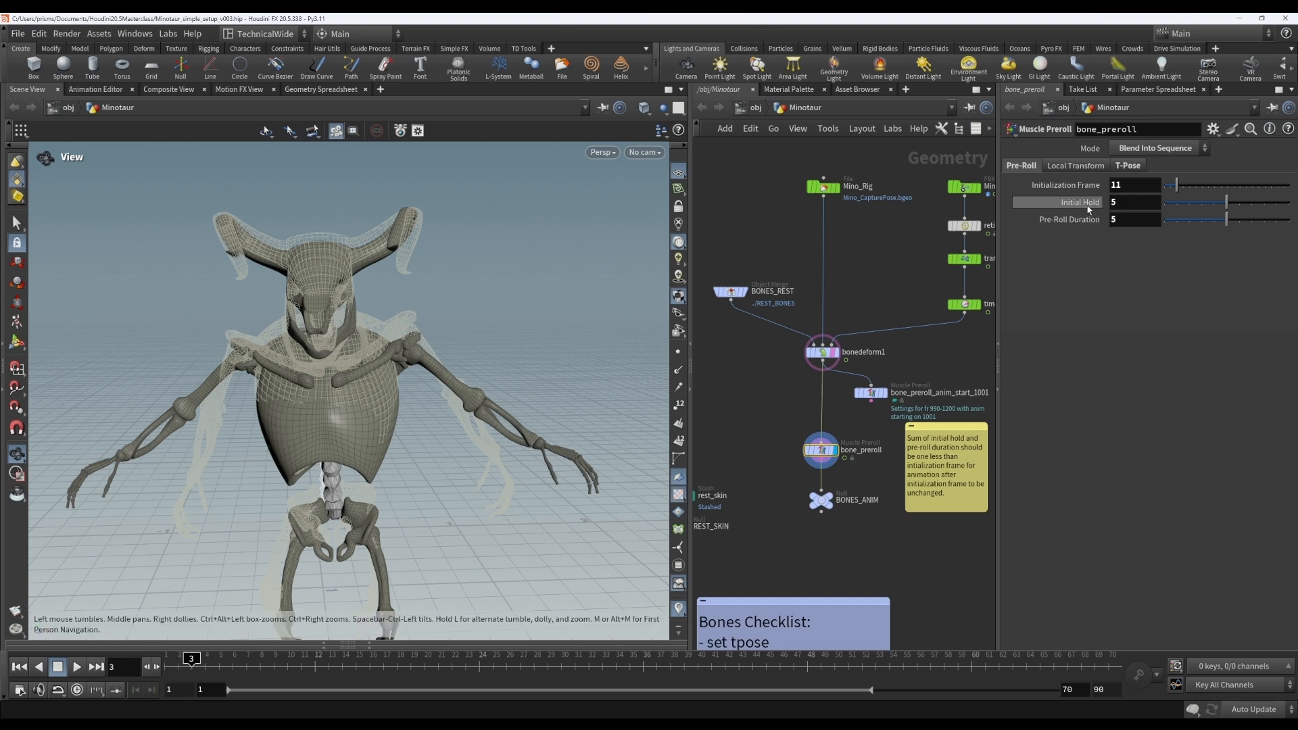
left_click_drag(1139, 205, 1092, 207)
key("Tab")
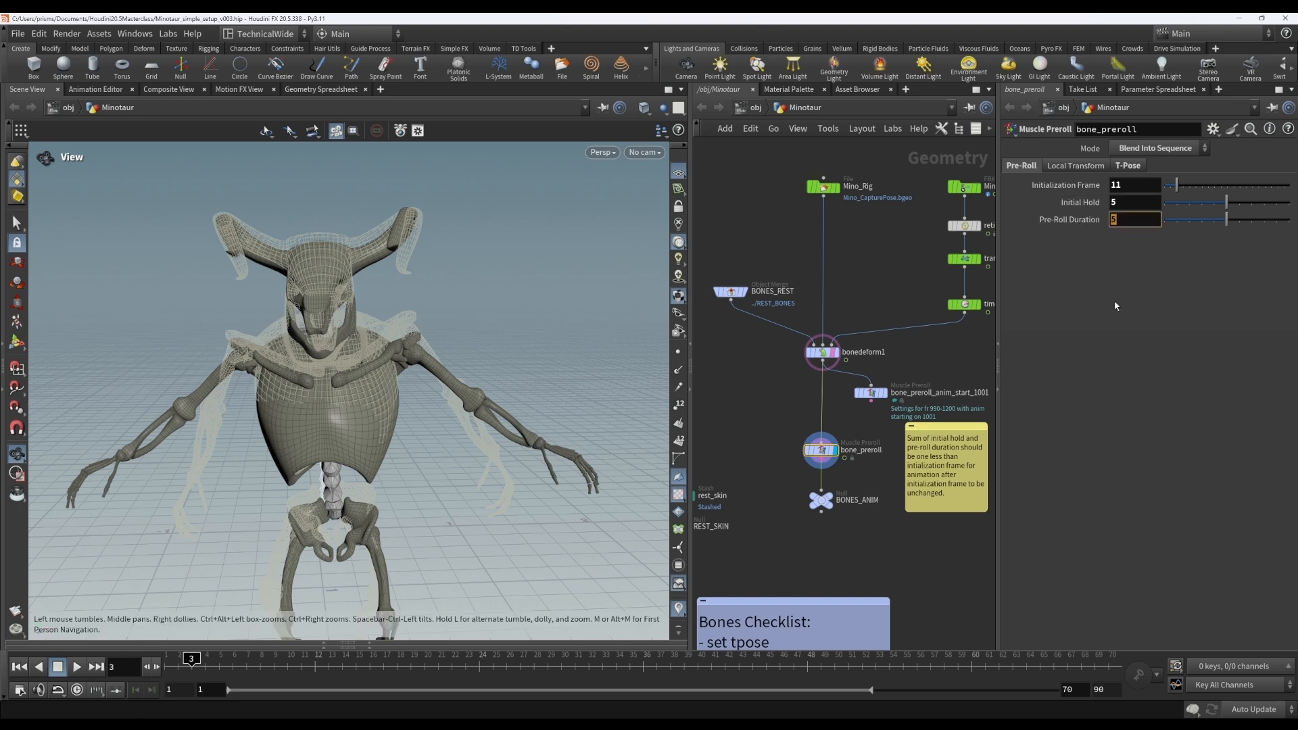
key("Tab")
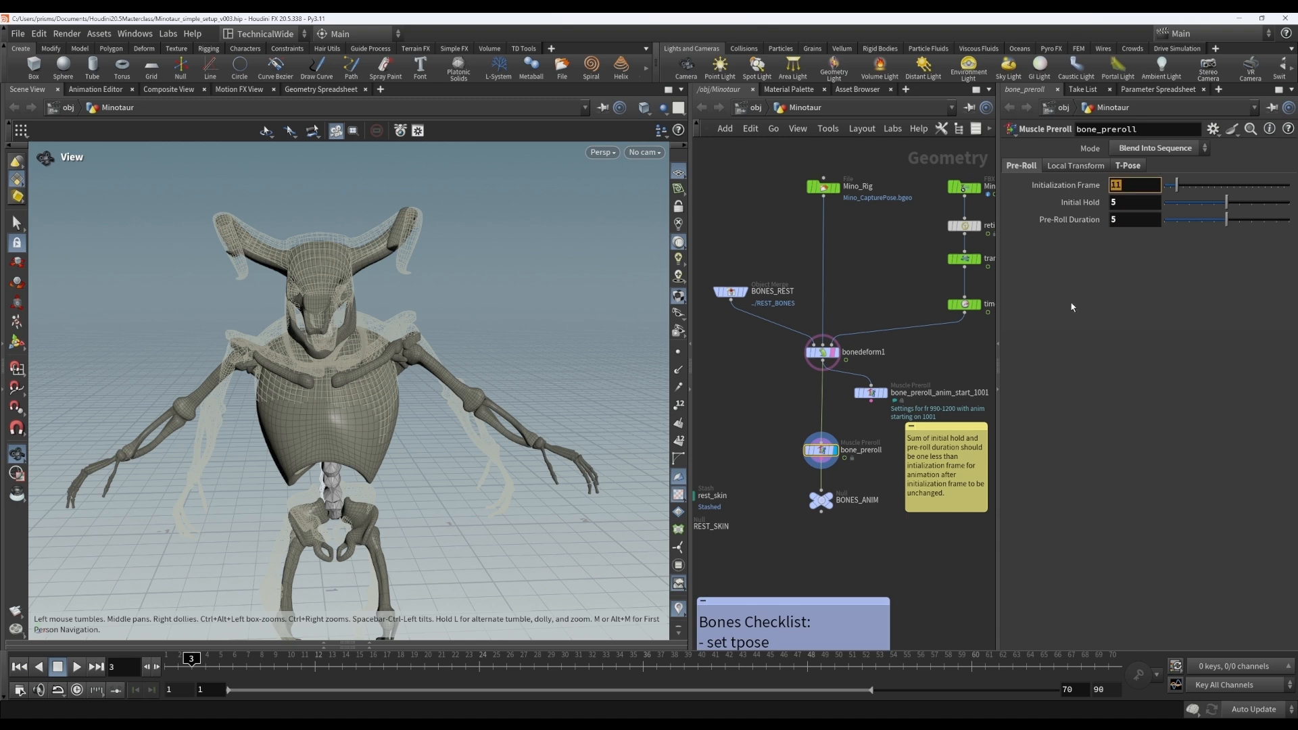
Switch to the Houdini window with the start990 version of the minotaur scene and hide its extra panes.
mouse_move(678, 713)
left_click(727, 698)
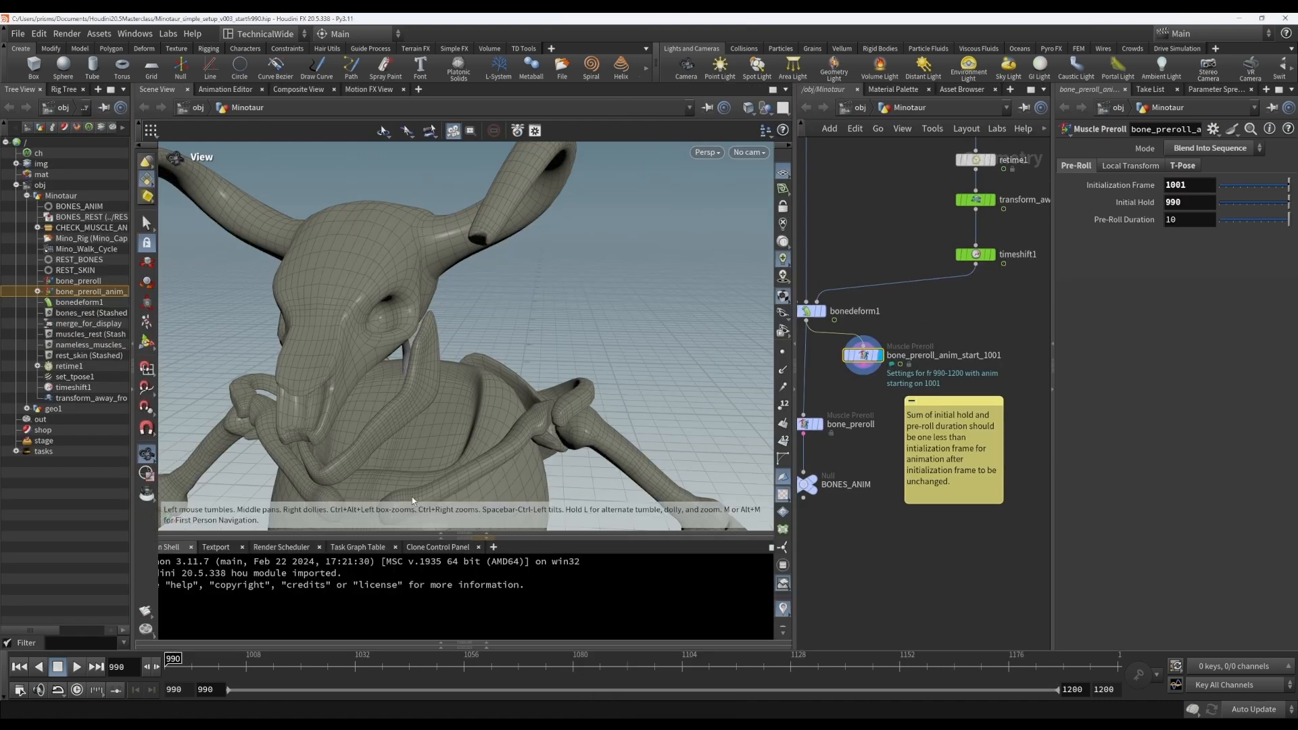
left_click(133, 344)
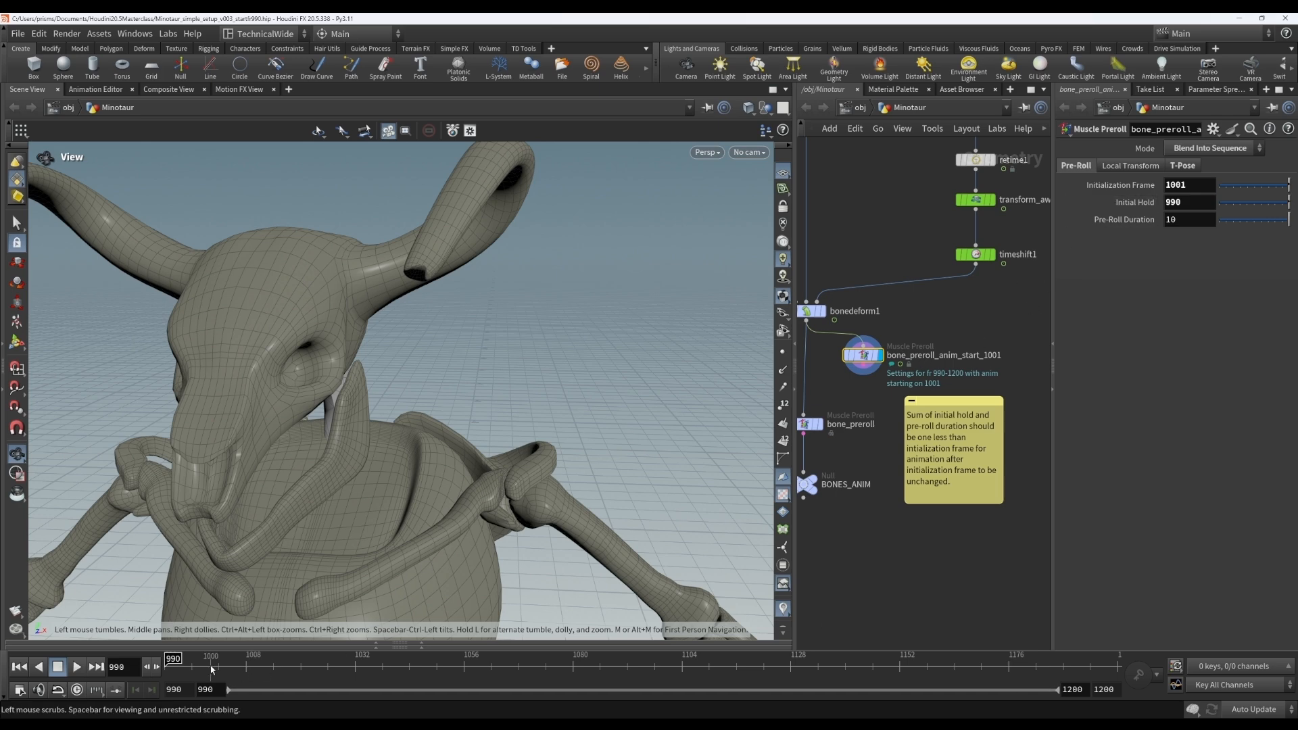
Display bonedeform1 in the start990 scene and scrub its animation to frame 1040.
mouse_move(211, 670)
left_mouse_down()
mouse_move(606, 653)
mouse_move(218, 674)
left_mouse_up()
left_click(823, 311)
middle_click_drag(899, 301, 955, 306)
left_click_drag(230, 669, 396, 664)
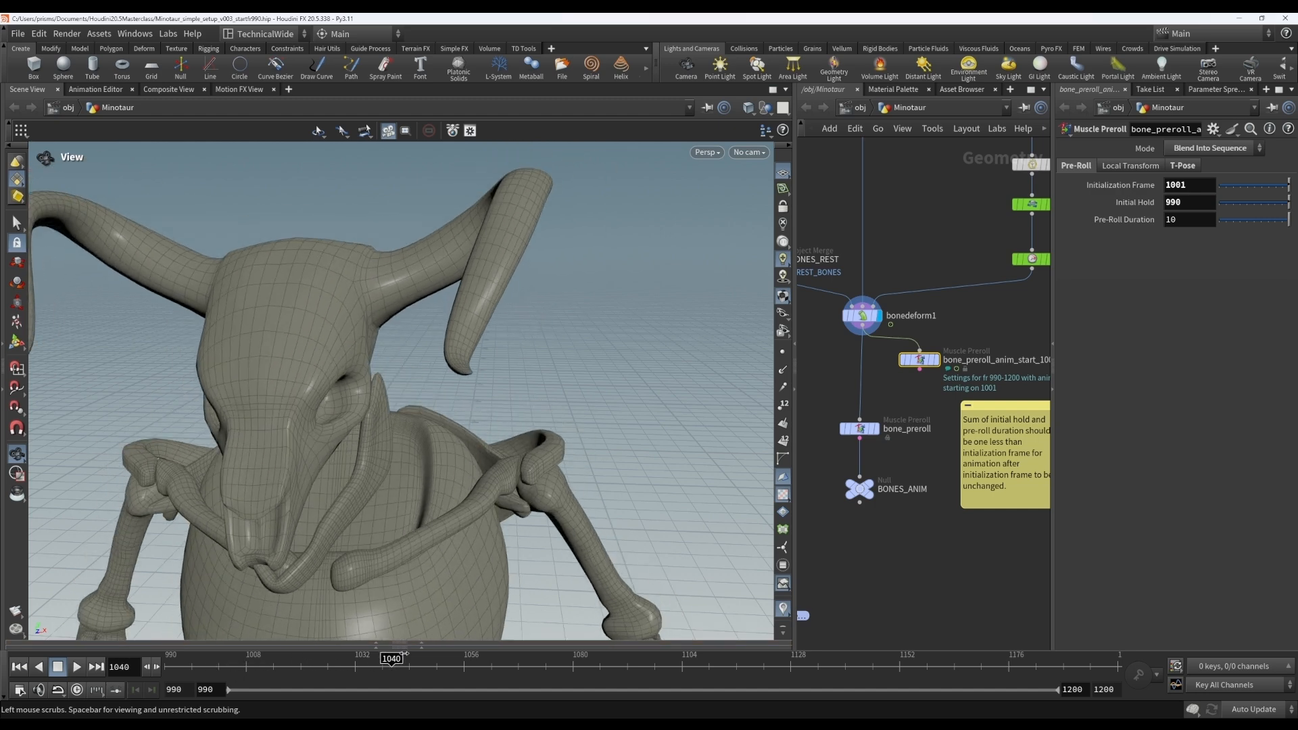
Display bone_preroll_anim_start_1001 over the templated bonedeform1, go to frame 990 and check its Initial Hold.
left_click(935, 359)
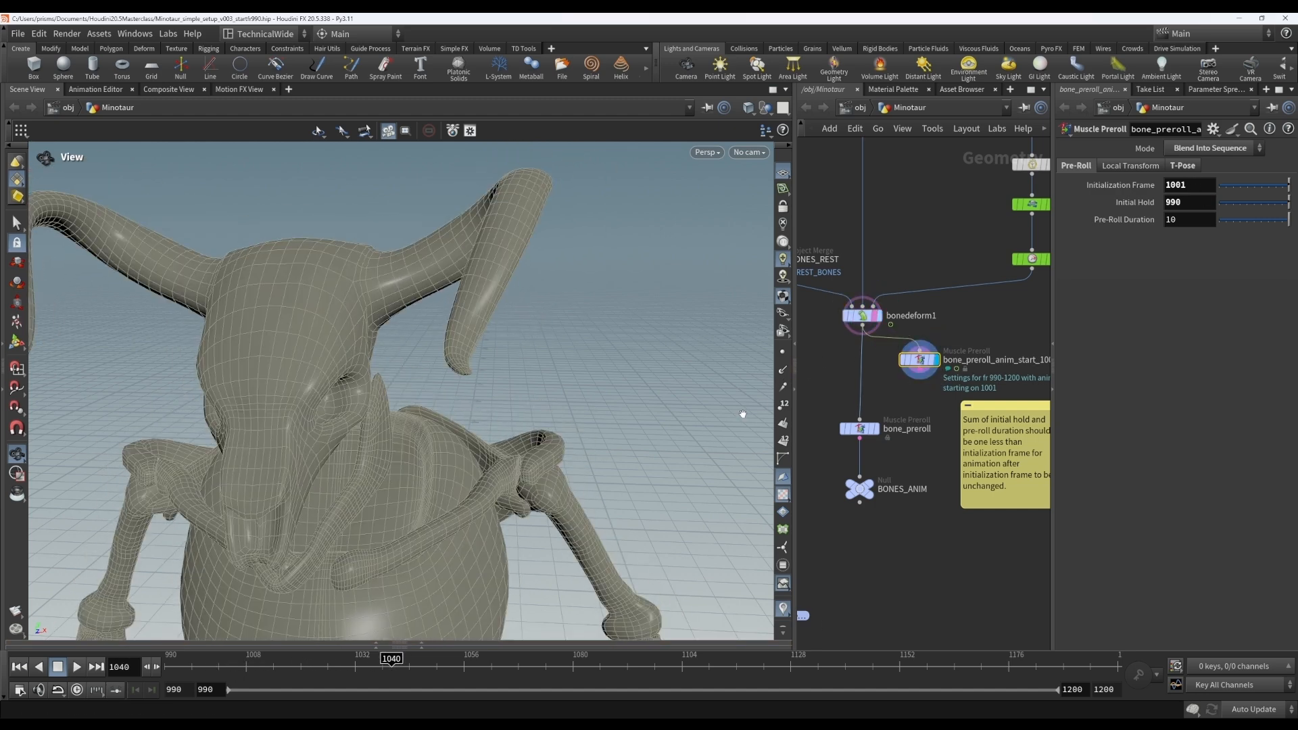
left_click(165, 670)
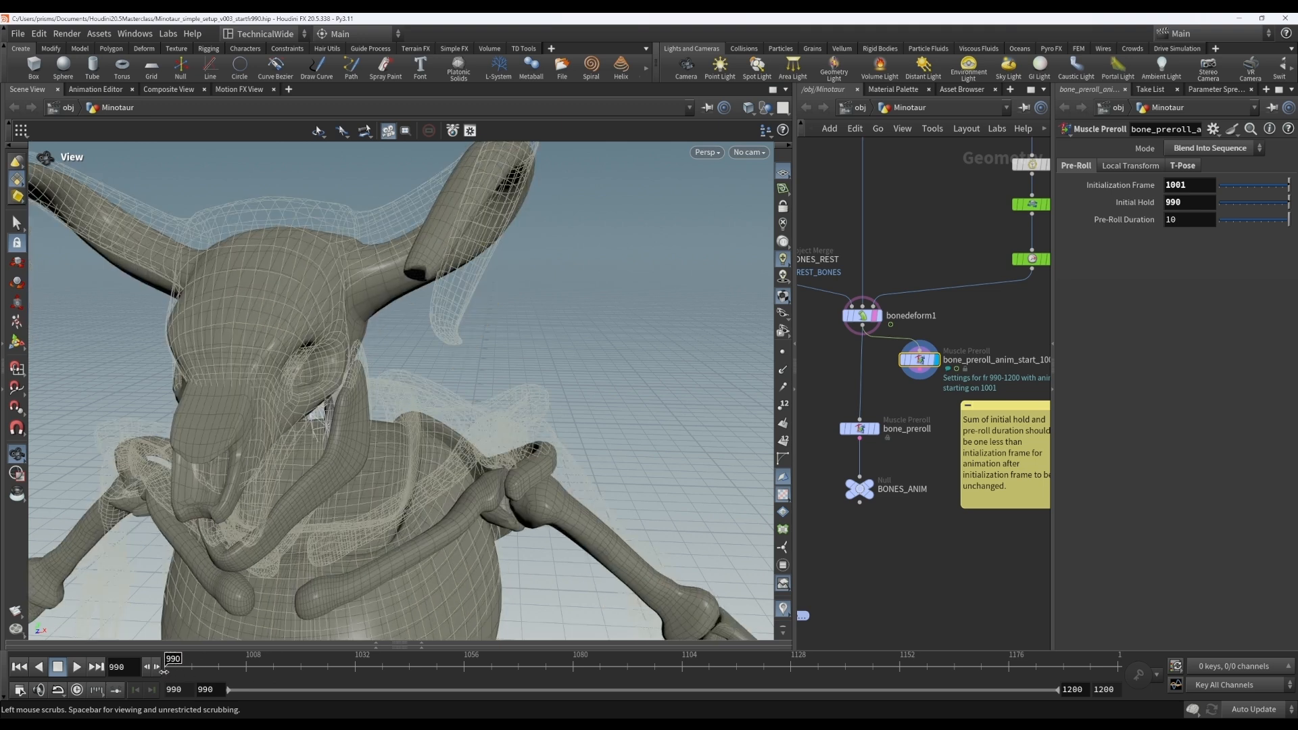
left_click(1175, 202)
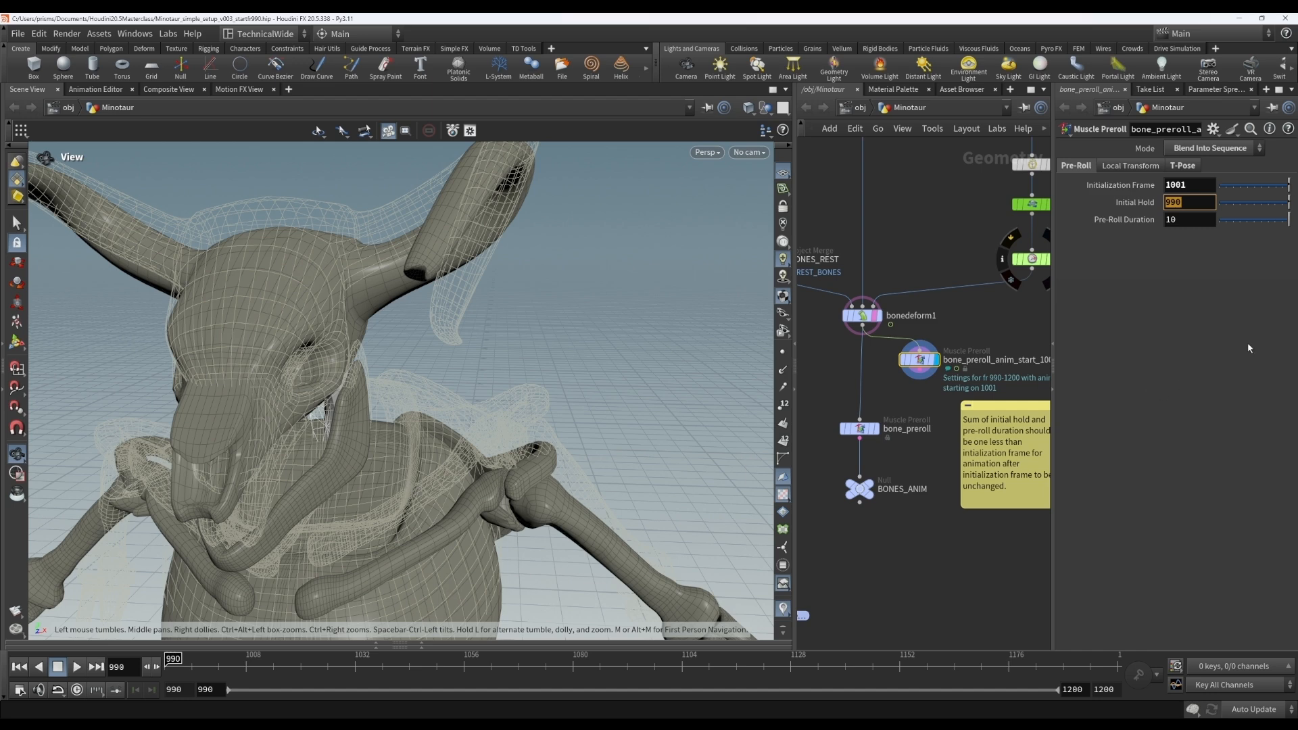
Switch back to the main scene, set bone_preroll's Initial Hold to 0 and Pre-Roll Duration to 10, and scrub to frame 1.
mouse_move(695, 717)
left_click(642, 685)
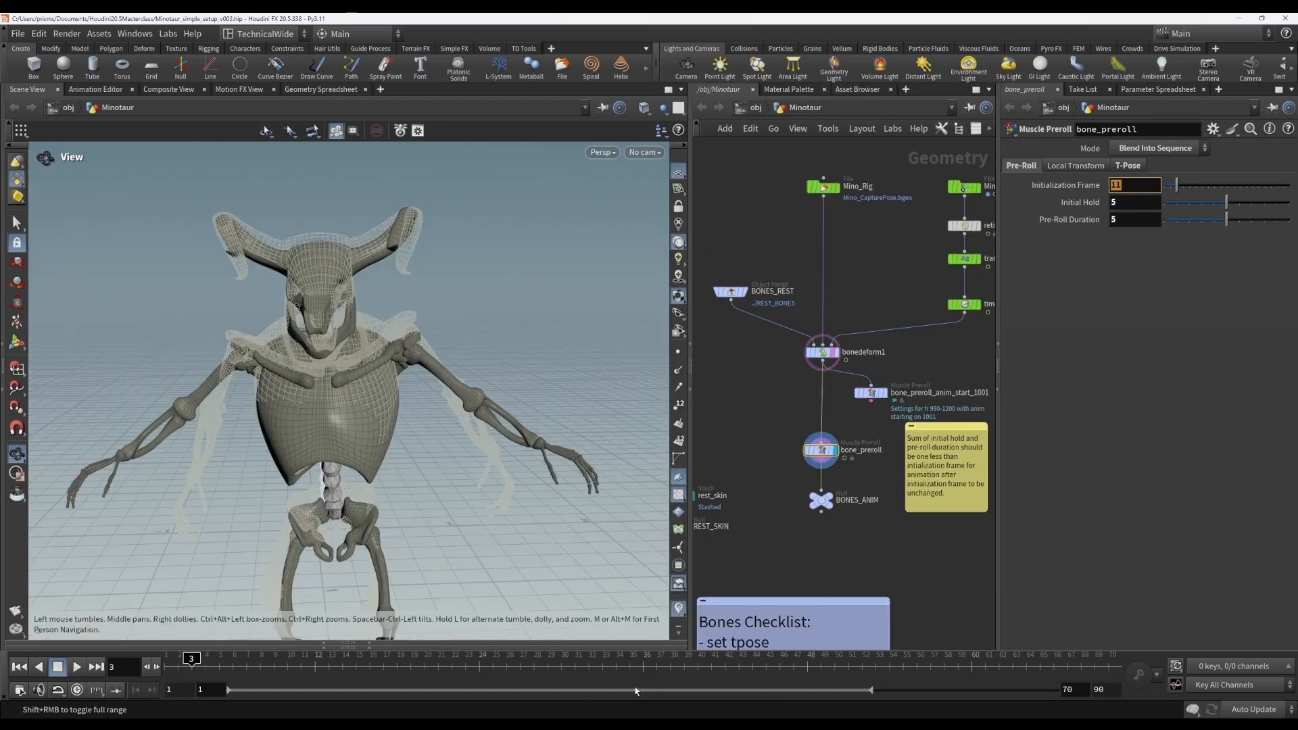
left_click(1148, 201)
type("0")
left_click(1128, 219)
type("10")
key("Return")
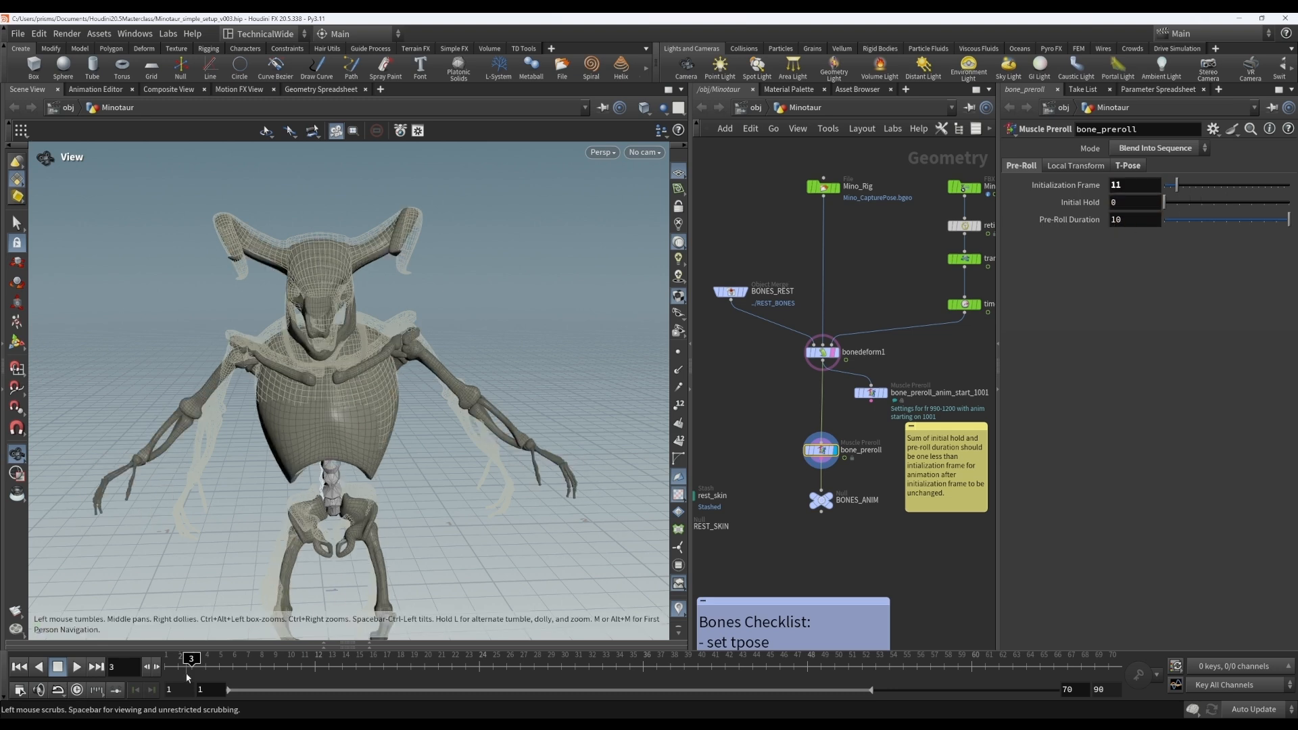
left_click_drag(188, 677, 173, 676)
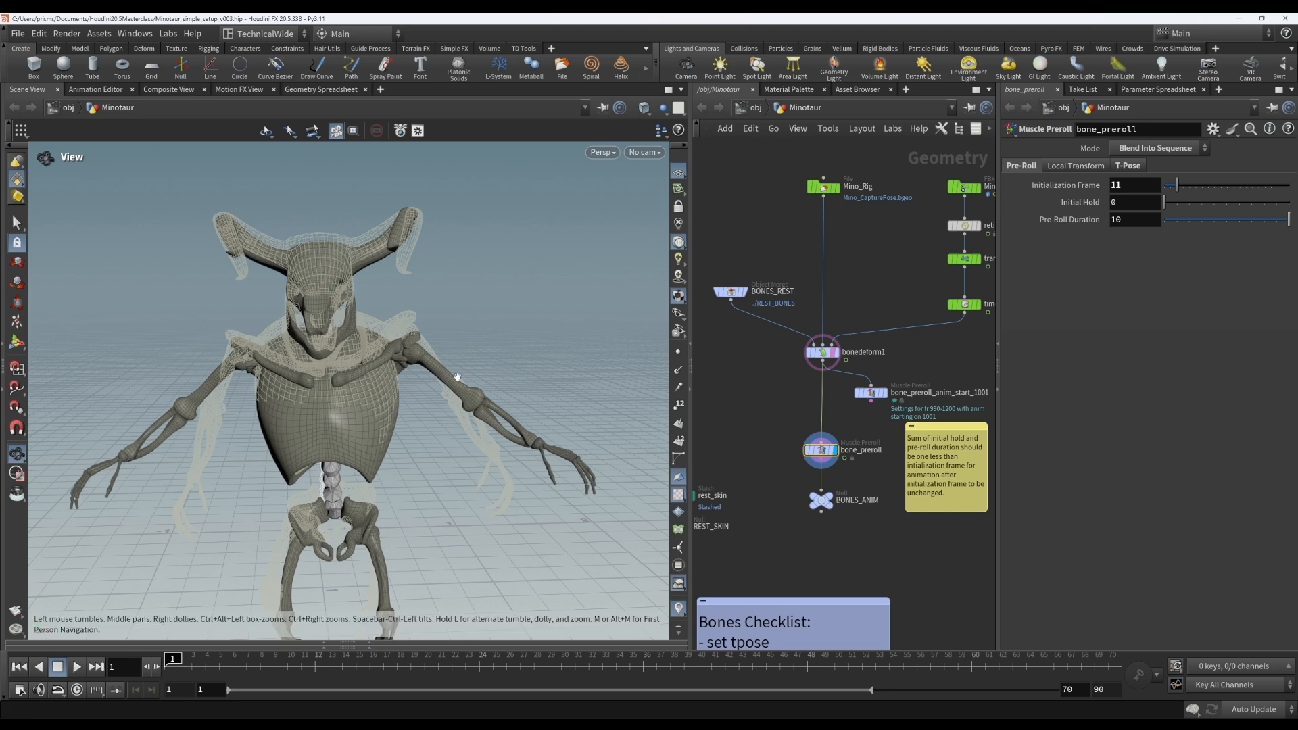
Set bone_preroll's Initial Hold to 1 and Pre-Roll Duration to 9, and scrub the animation to frame 18.
left_click(209, 689)
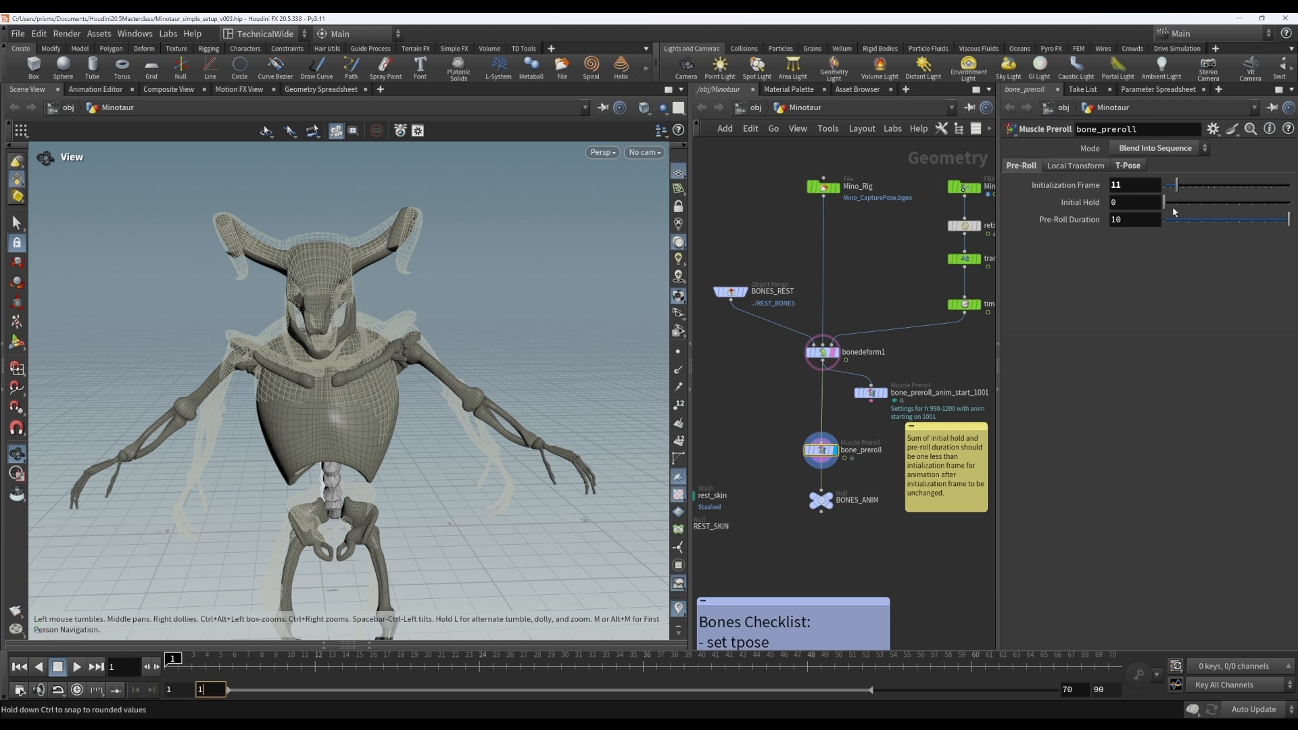
left_click(1145, 220)
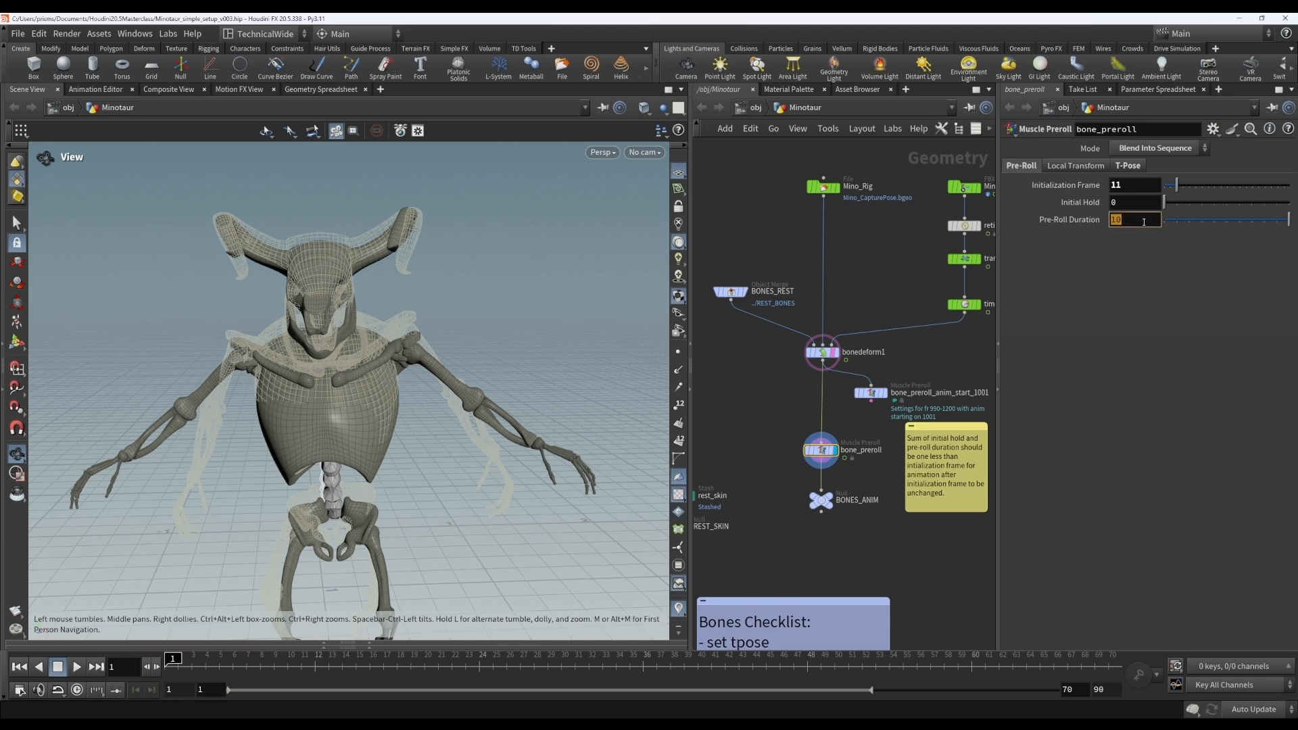
left_click(1145, 203)
type("1")
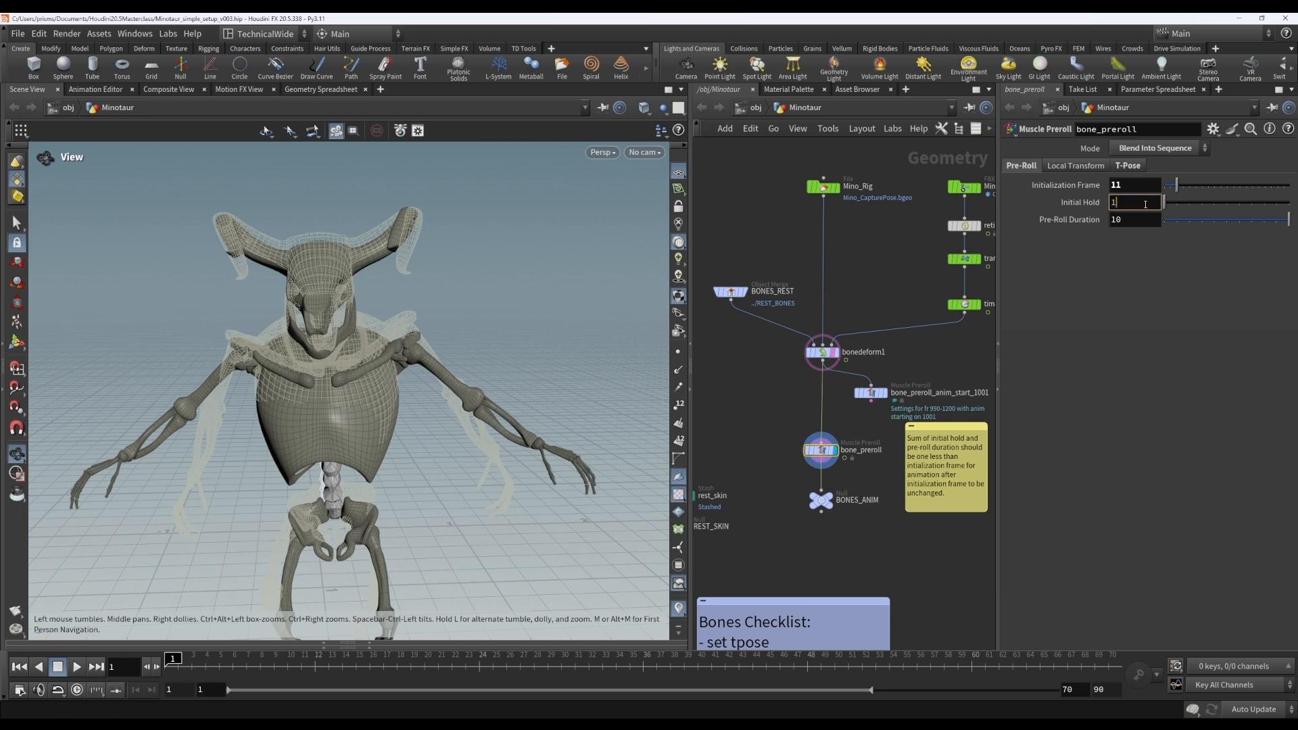
key("Return")
left_click(1146, 220)
type("9")
key("Return")
left_click_drag(172, 668, 397, 661)
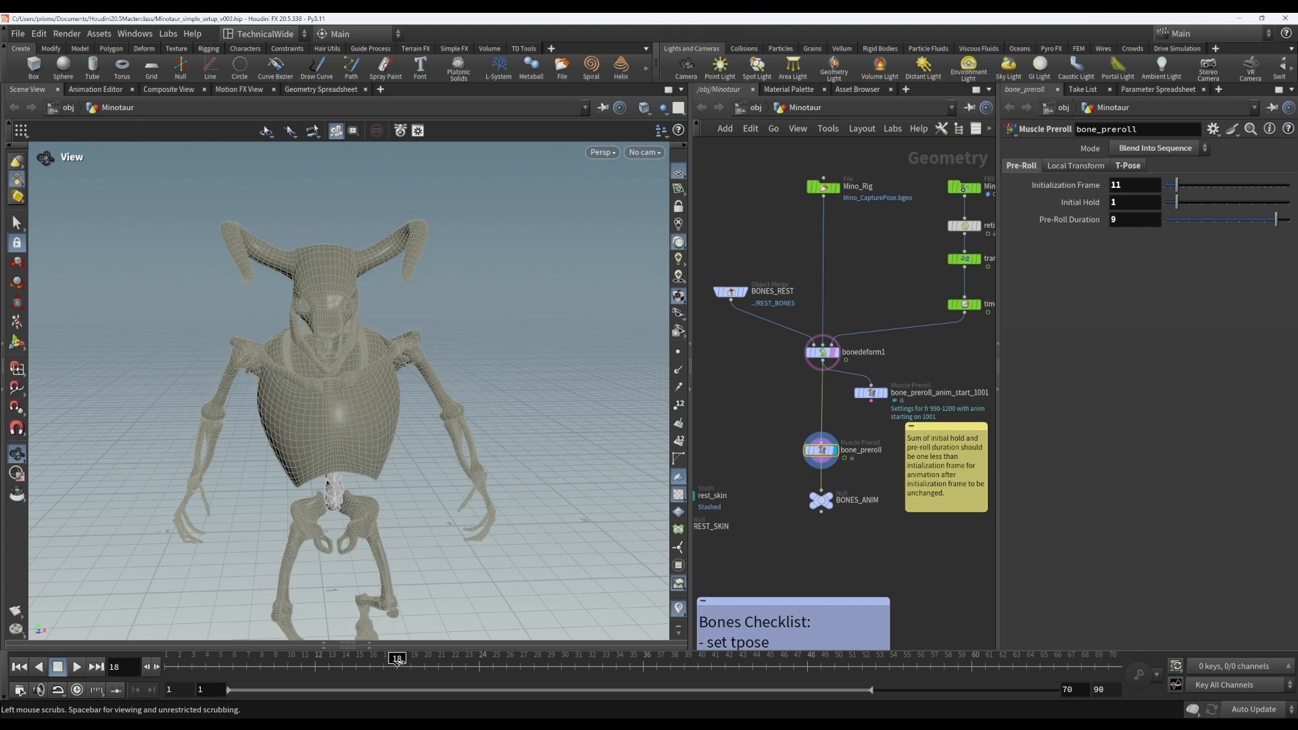
Switch to the start990 scene, compare frames 1001 and 990, review the pre-roll settings with the whole skeleton framed, and scrub to frame 1030.
mouse_move(692, 717)
left_click(741, 682)
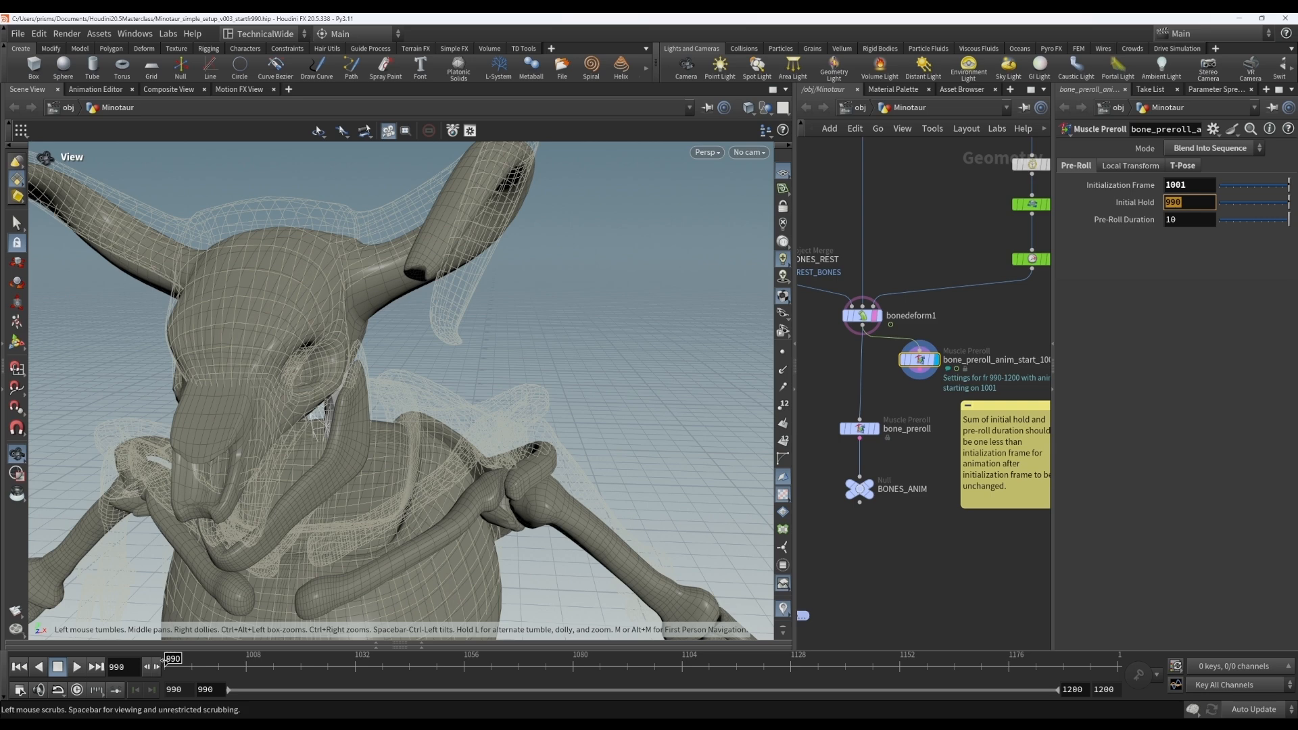
left_click(215, 668)
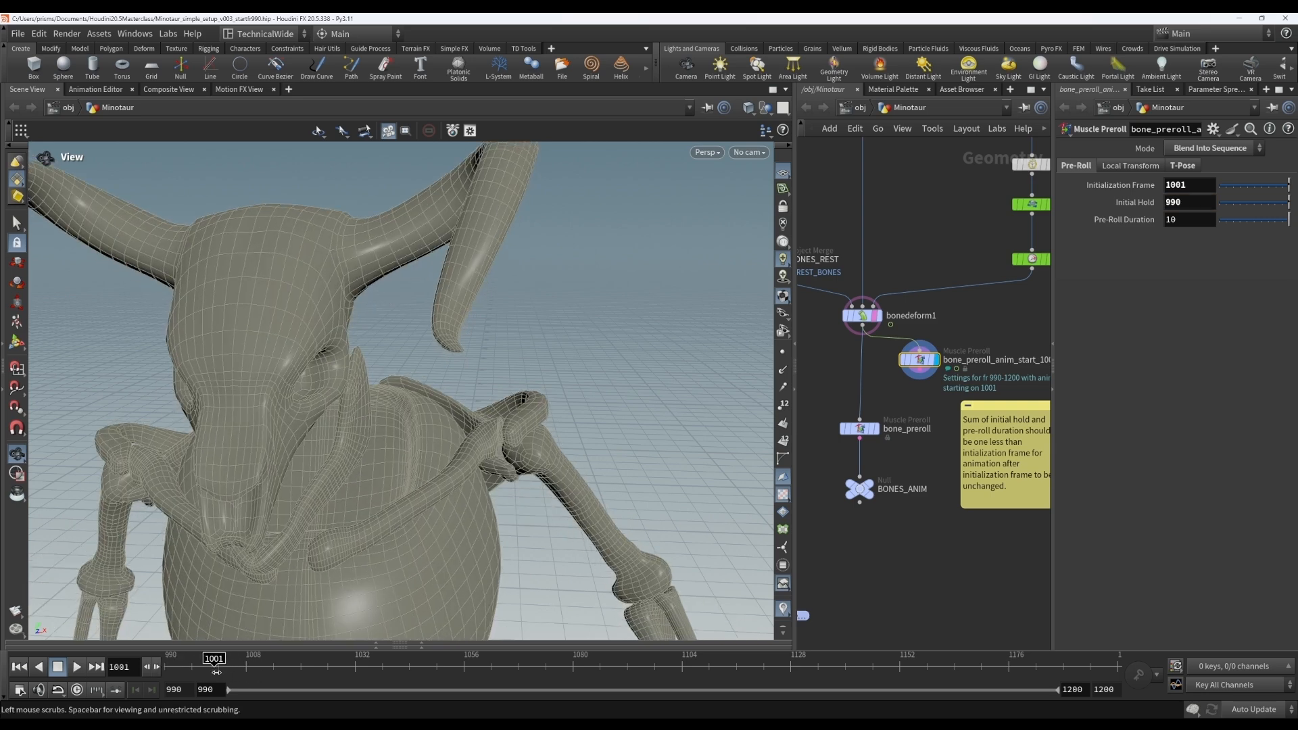
left_click(169, 669)
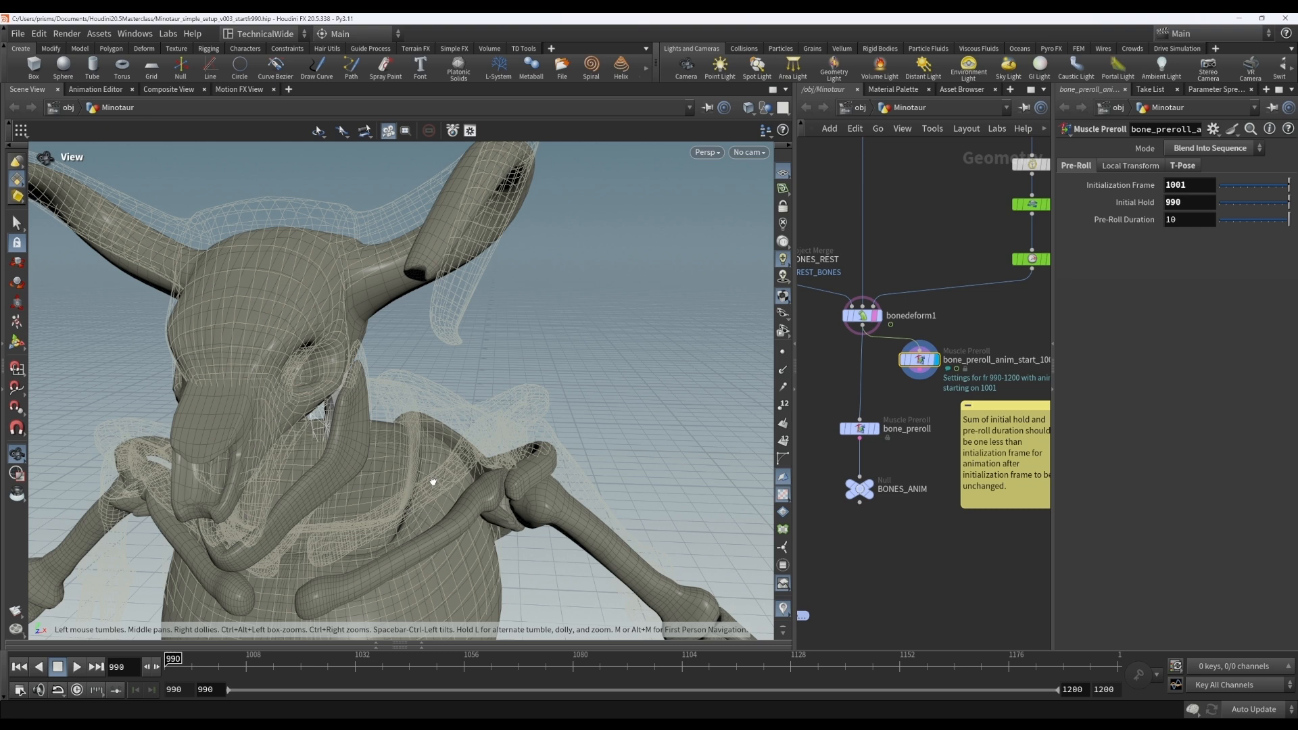
key("f")
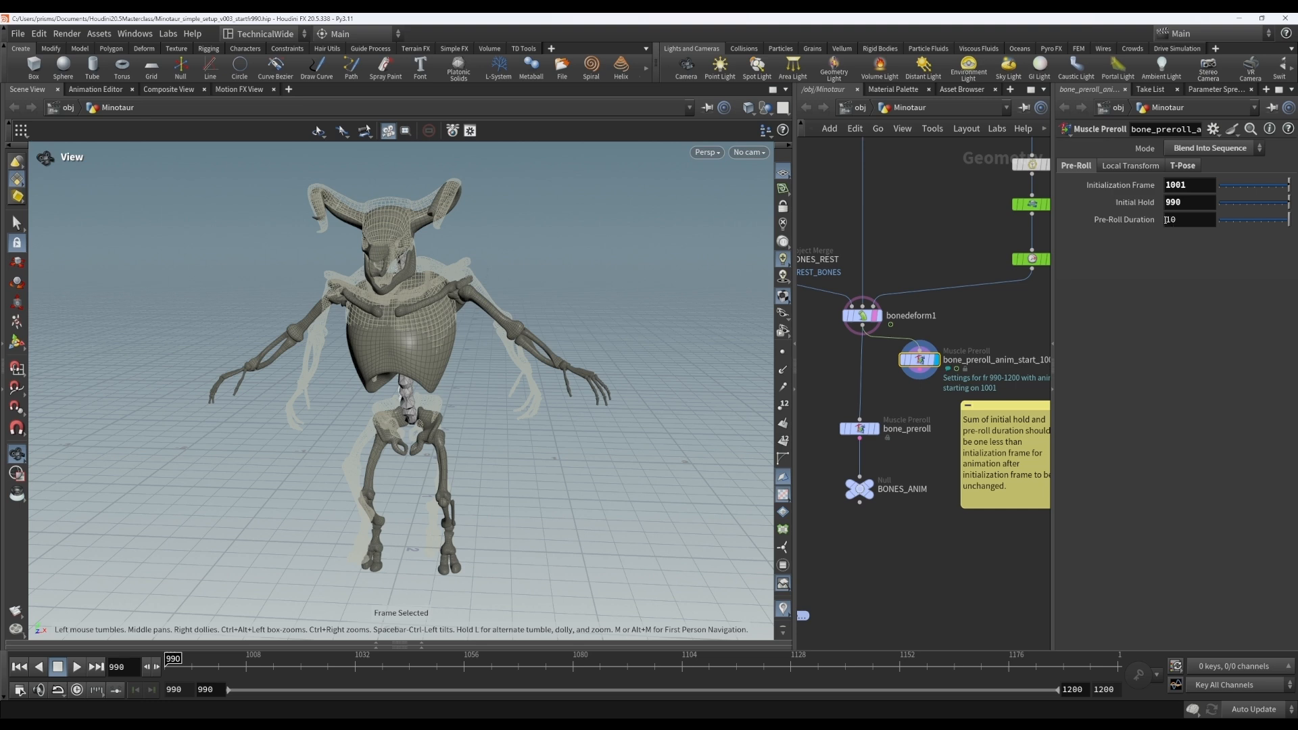
left_click(1181, 202)
left_click(1182, 219)
left_click(1183, 184)
left_click_drag(168, 677, 346, 666)
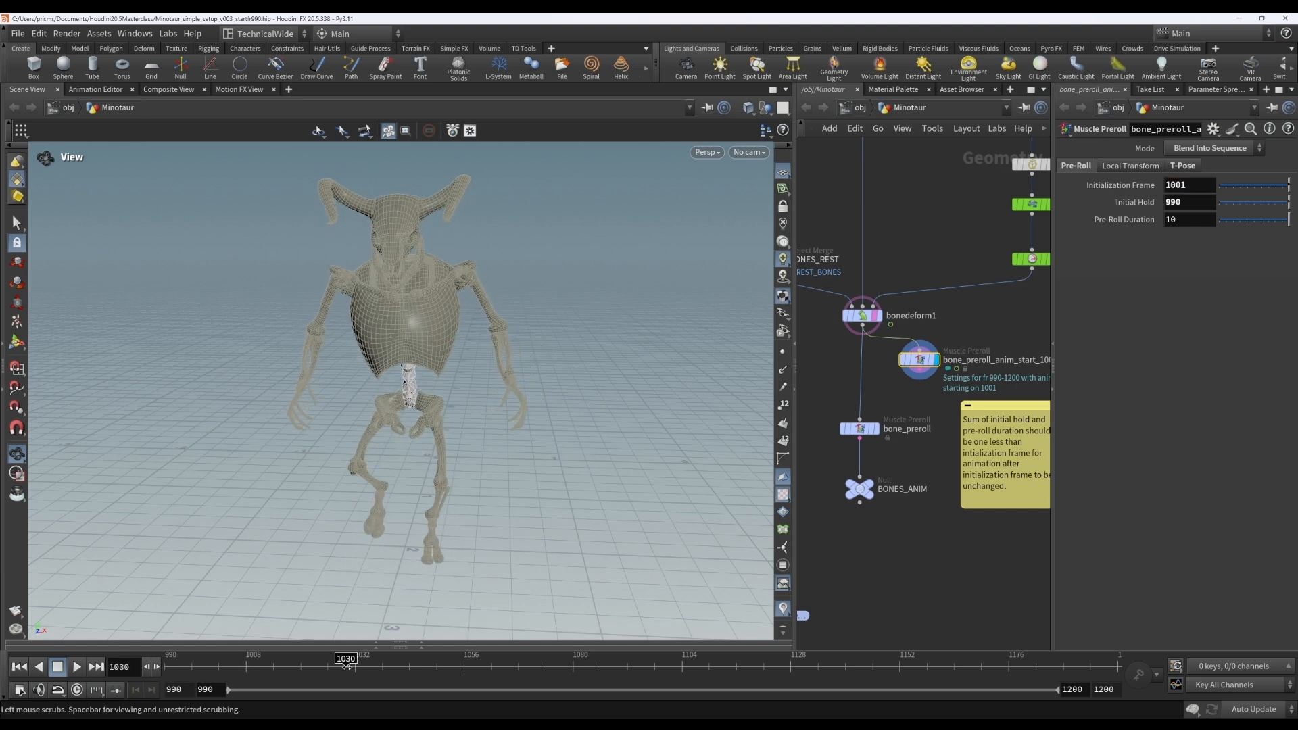
Set bone_preroll_anim_start_1001's Initial Hold to 994 and Pre-Roll Duration to 6, and scrub back to frame 990.
left_click(1189, 203)
key("BackSpace")
type("6")
key("BackSpace")
type("4")
key("Return")
left_click_drag(361, 674, 341, 668)
double_click(1187, 216)
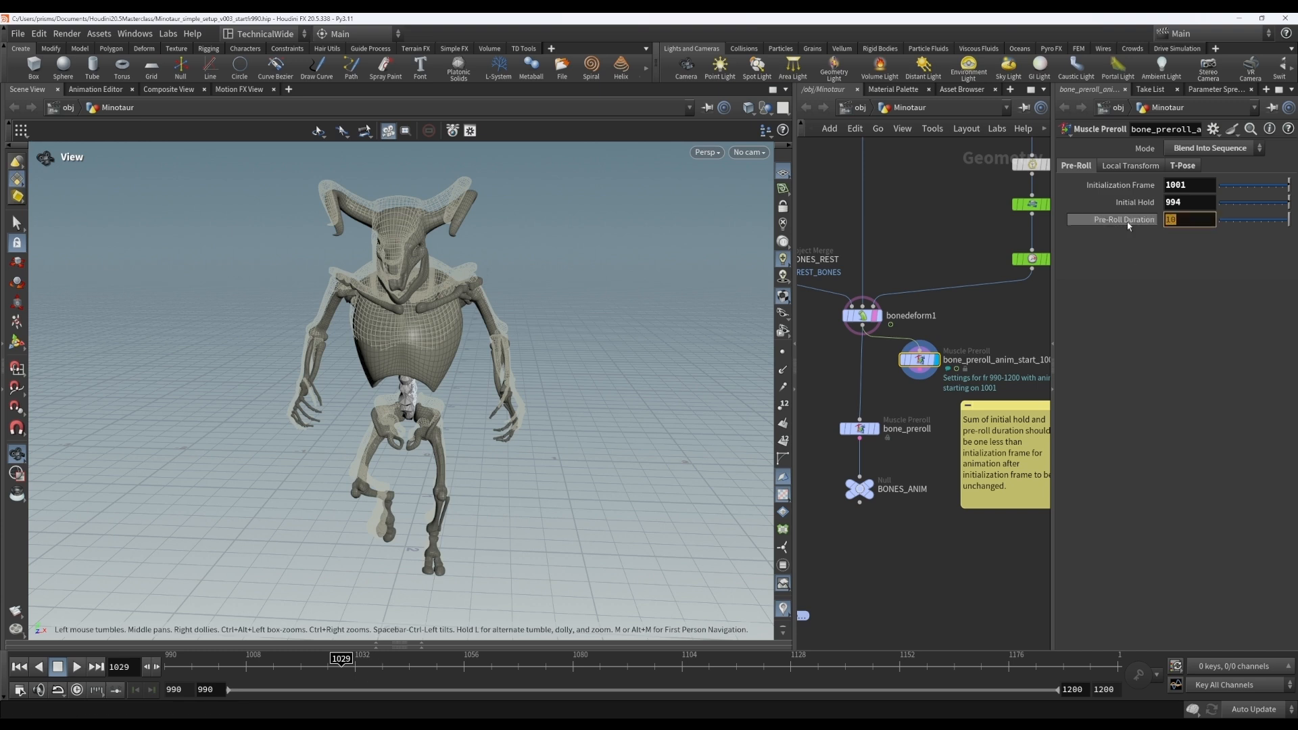
type("6")
key("Return")
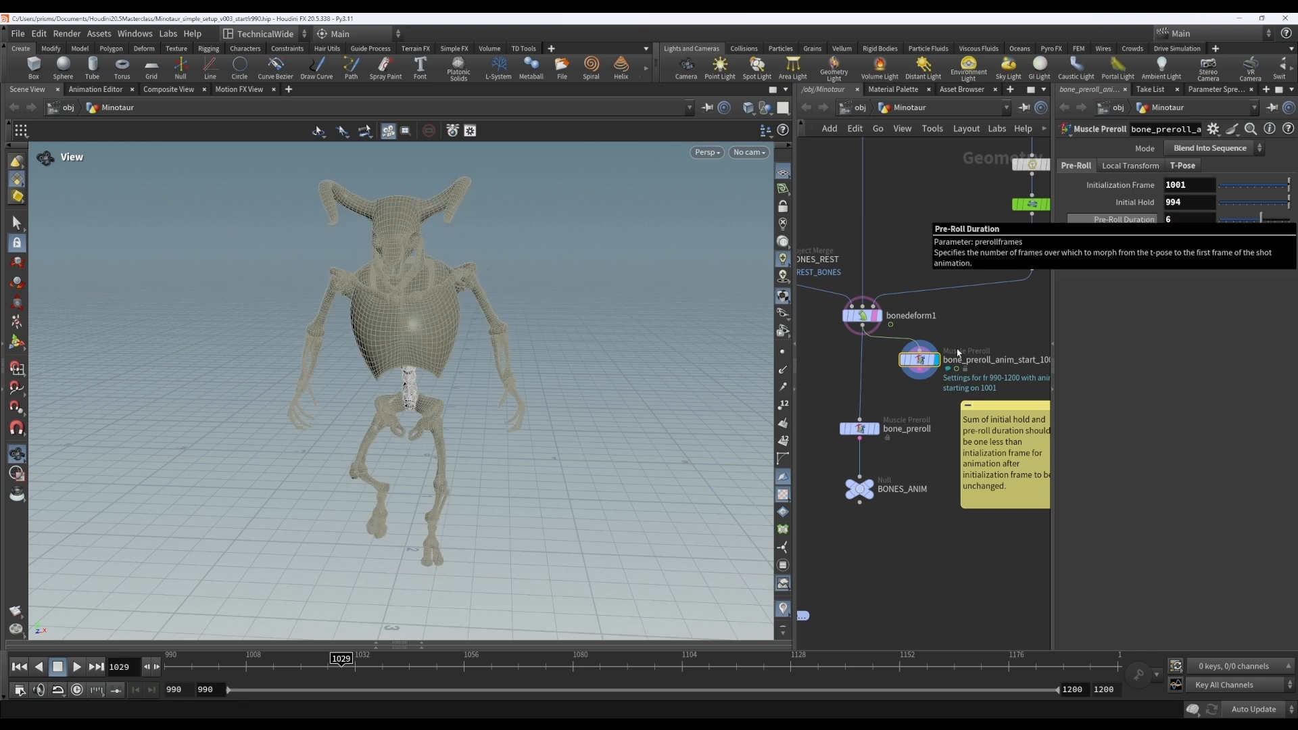
left_click_drag(375, 672, 166, 677)
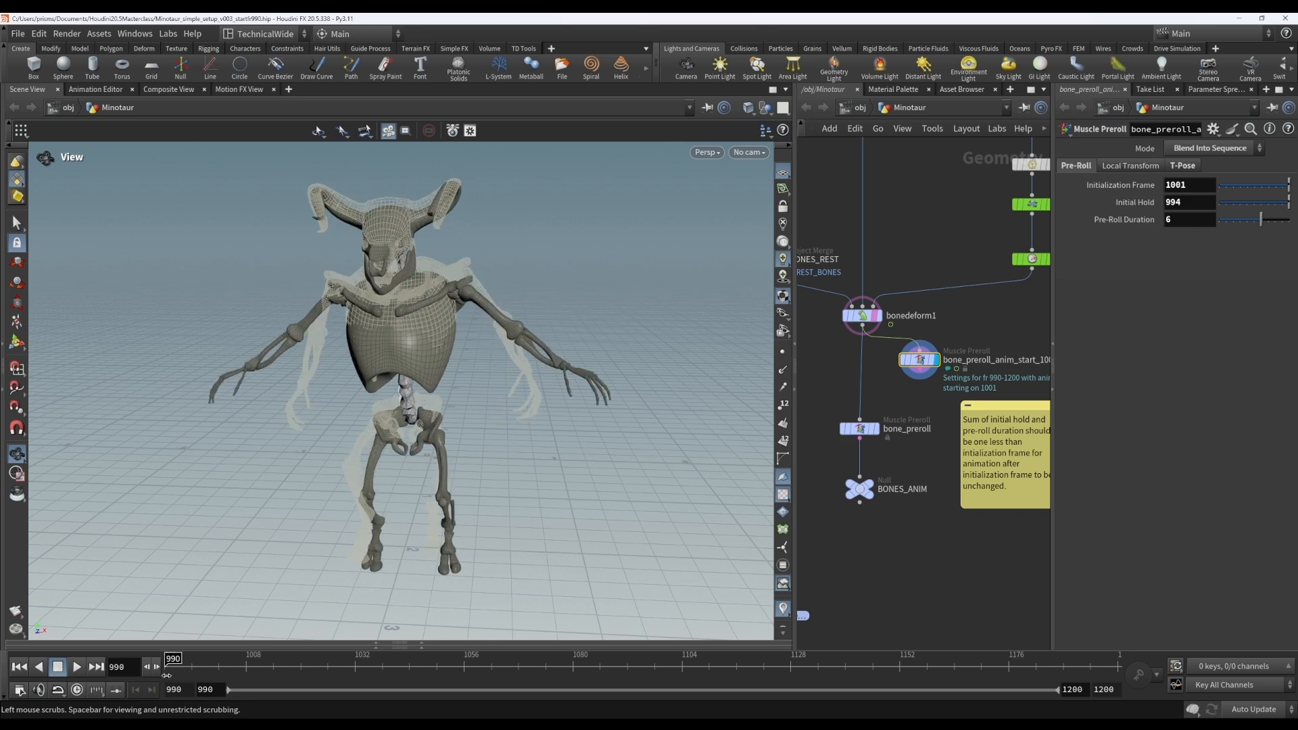
left_click(1201, 186)
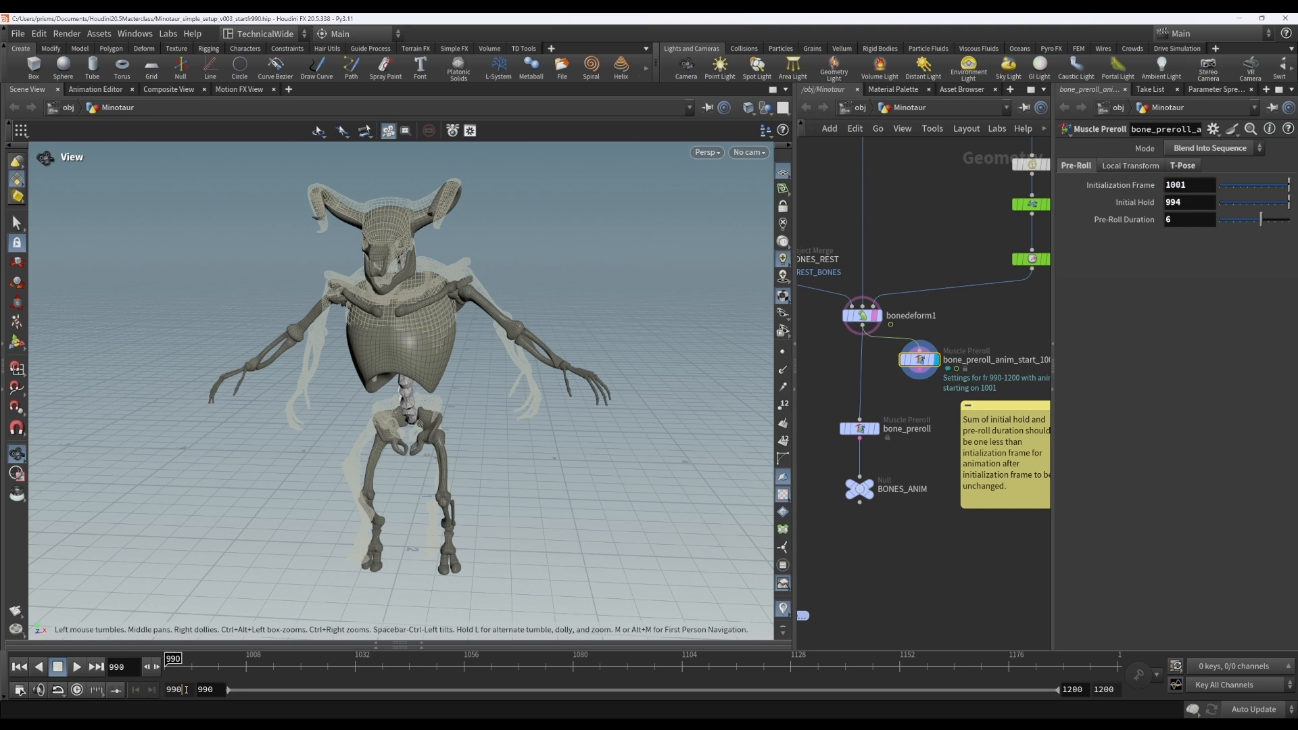
left_click(214, 689)
Switch back to the main scene, display BONES_ANIM without the bonedeform1 template, and scrub to frame 1.
mouse_move(694, 723)
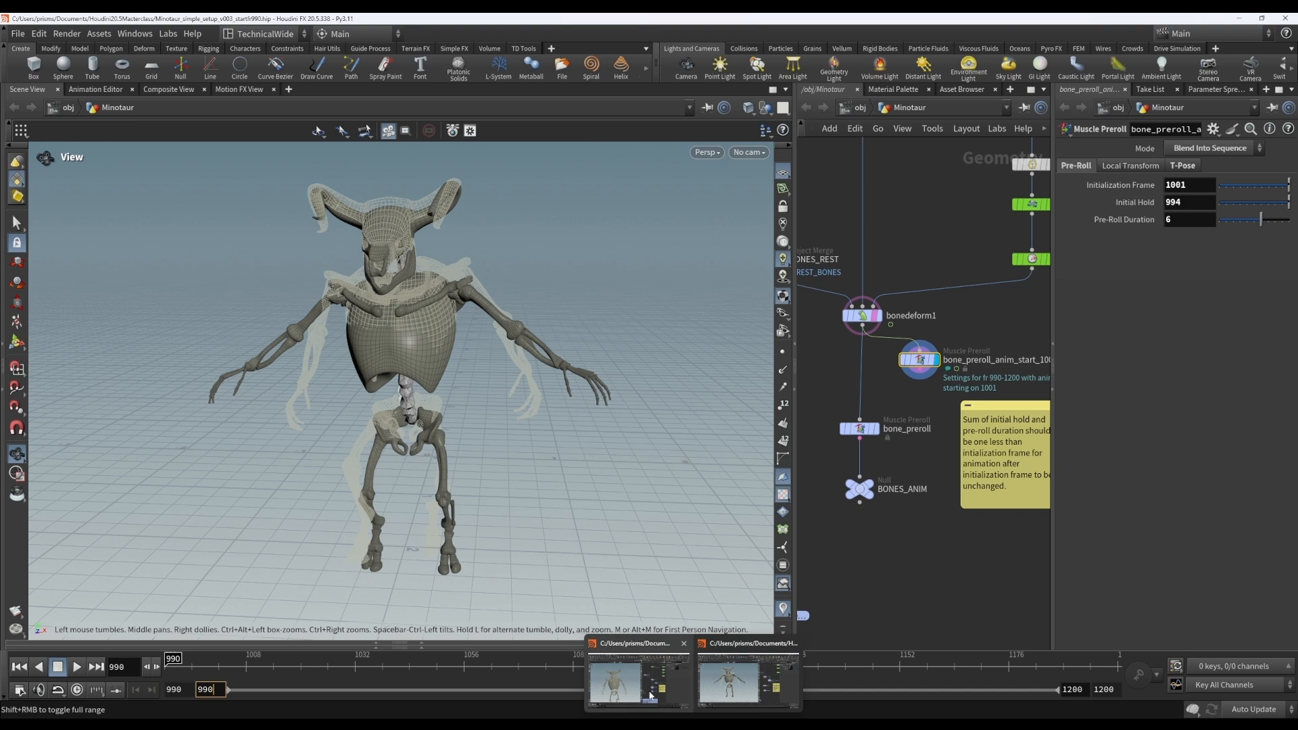
left_click(650, 695)
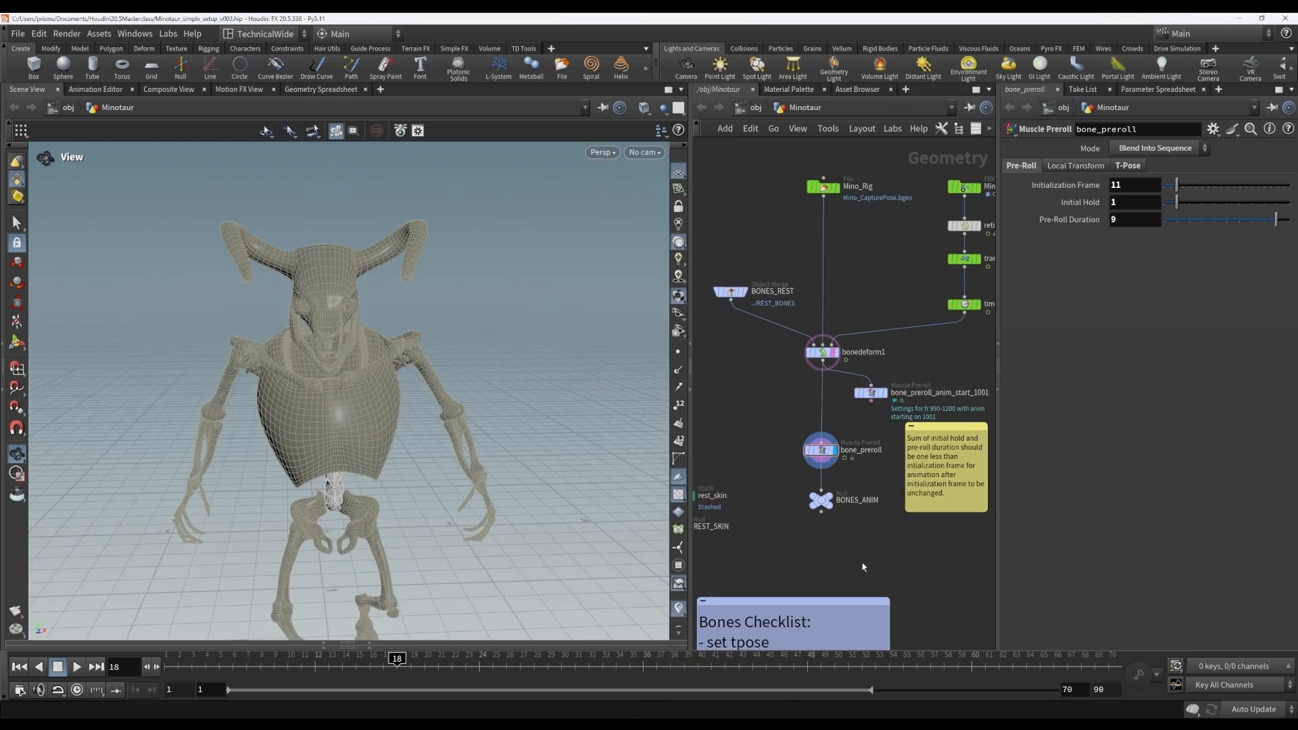
left_click(826, 506)
left_click_drag(394, 666, 342, 668)
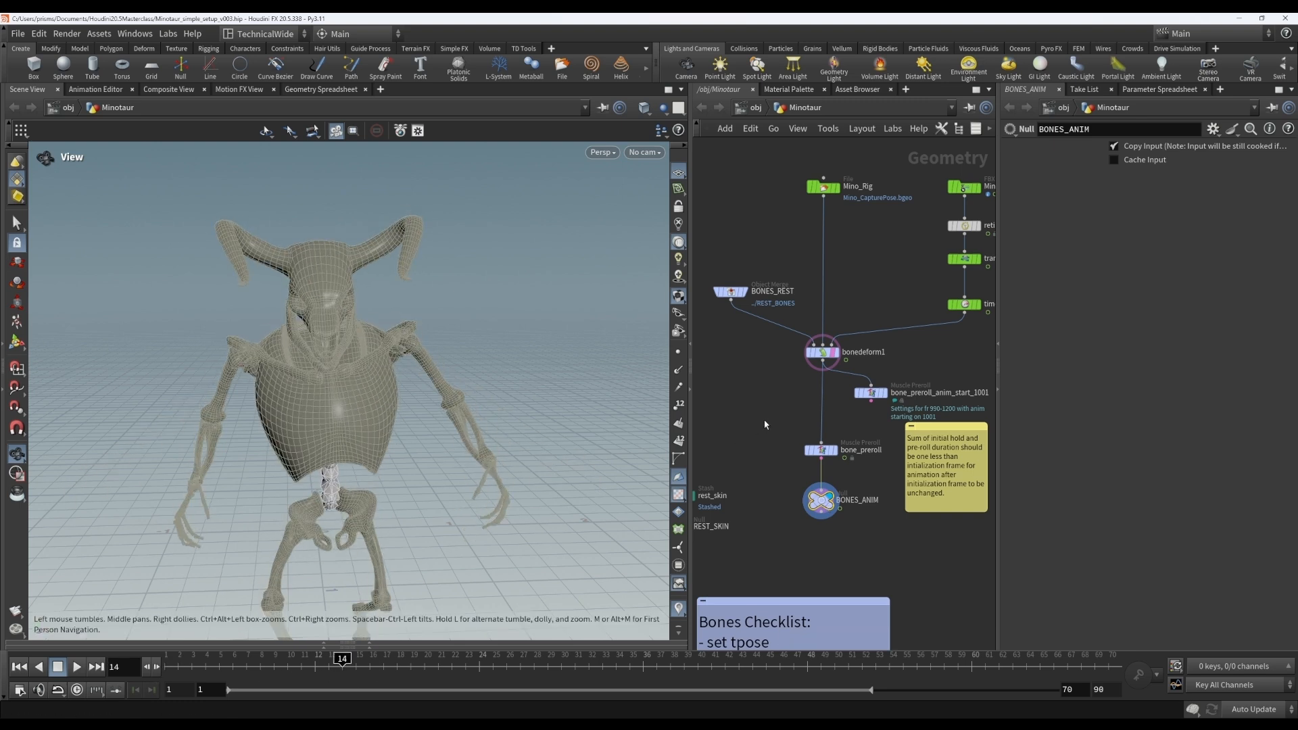
left_click(832, 357)
left_click_drag(338, 666, 173, 668)
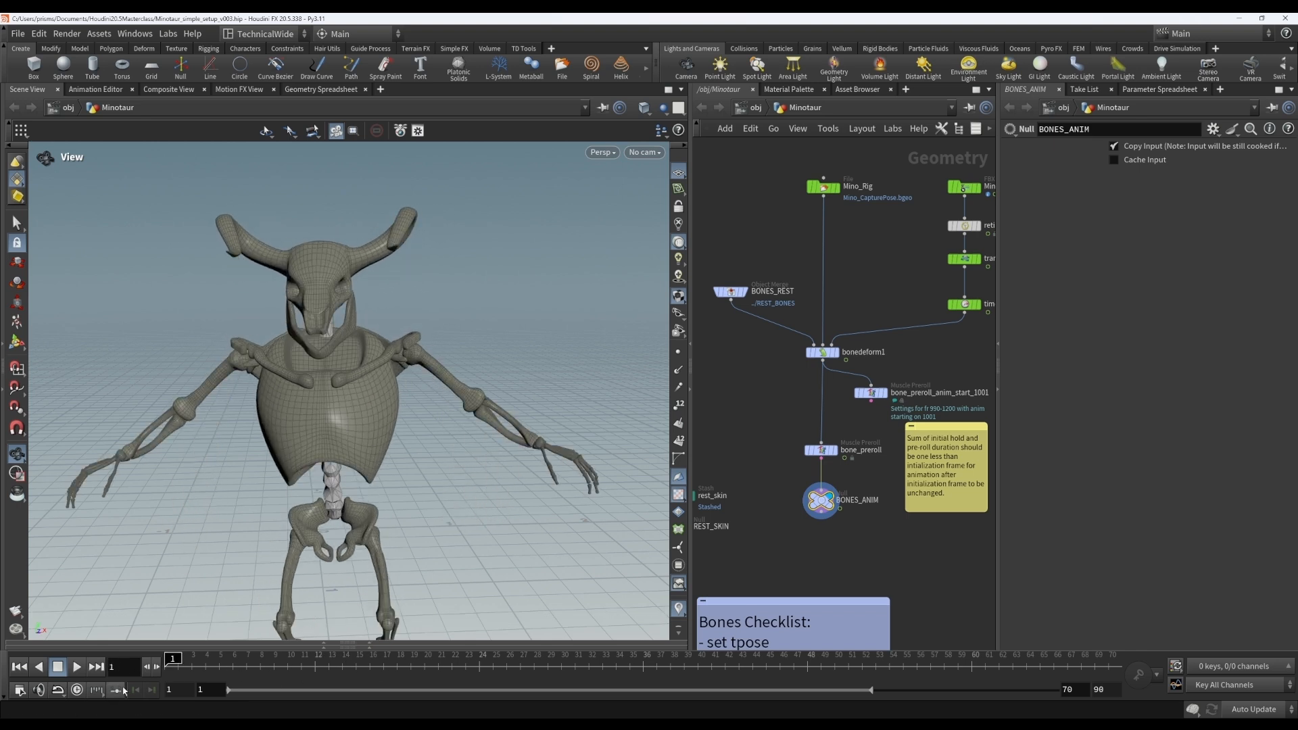
Display and select the muscles_rest stash node below the incoming geometry checklist.
scroll(809, 560, "down", 3)
middle_click_drag(810, 560, 897, 514)
scroll(863, 527, "down", 2)
middle_click_drag(816, 525, 890, 495)
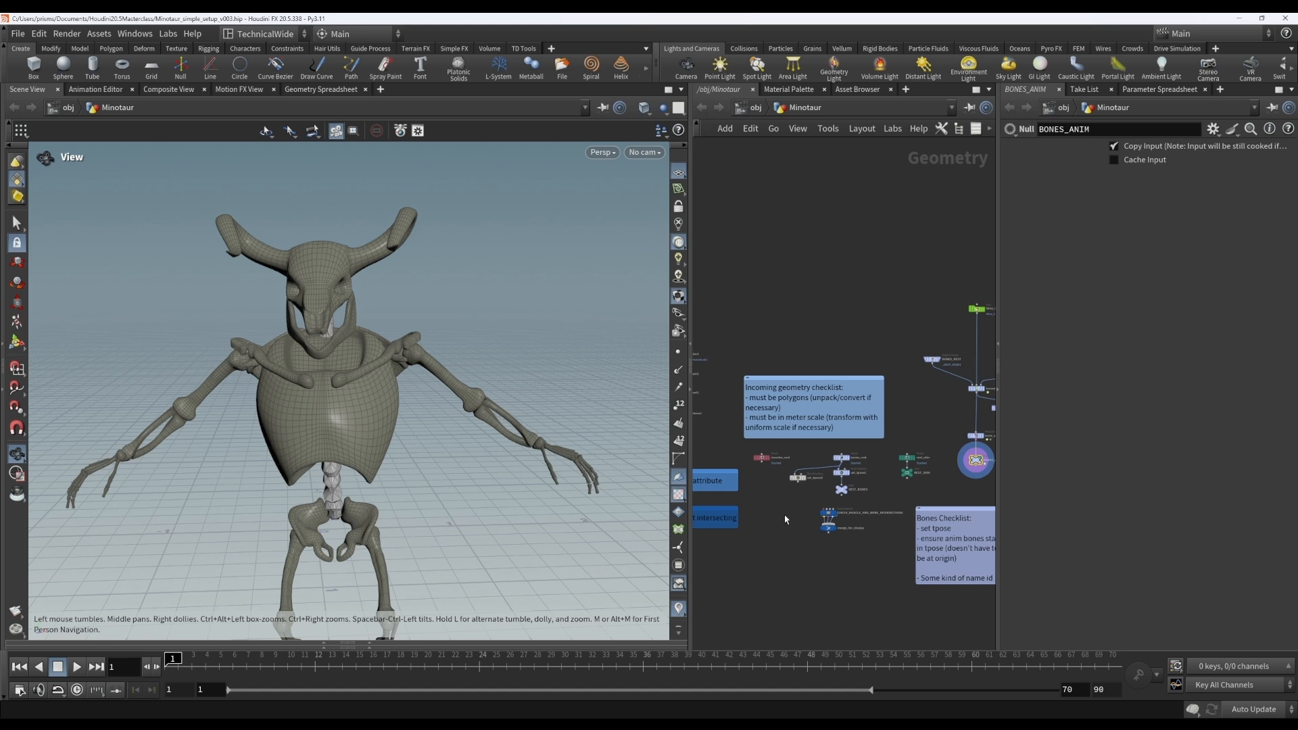
middle_click_drag(788, 519, 841, 512)
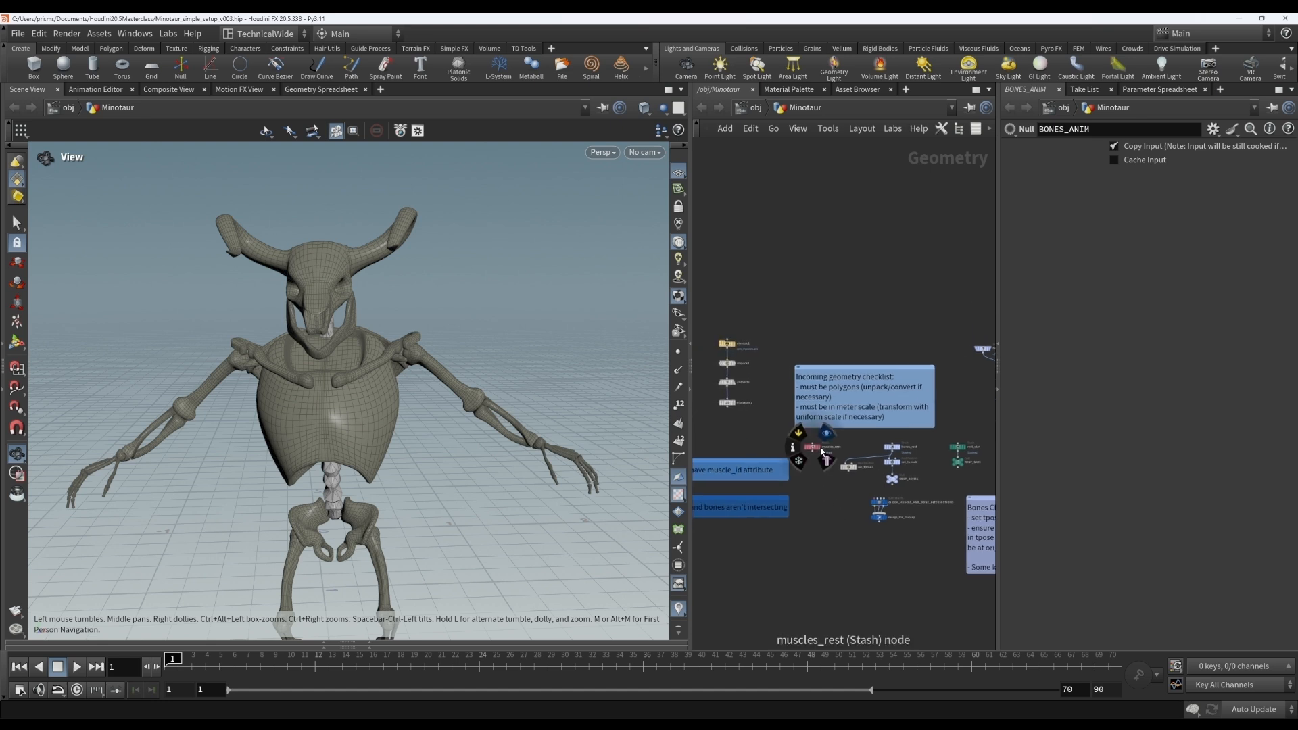
left_click(827, 434)
left_click(814, 447)
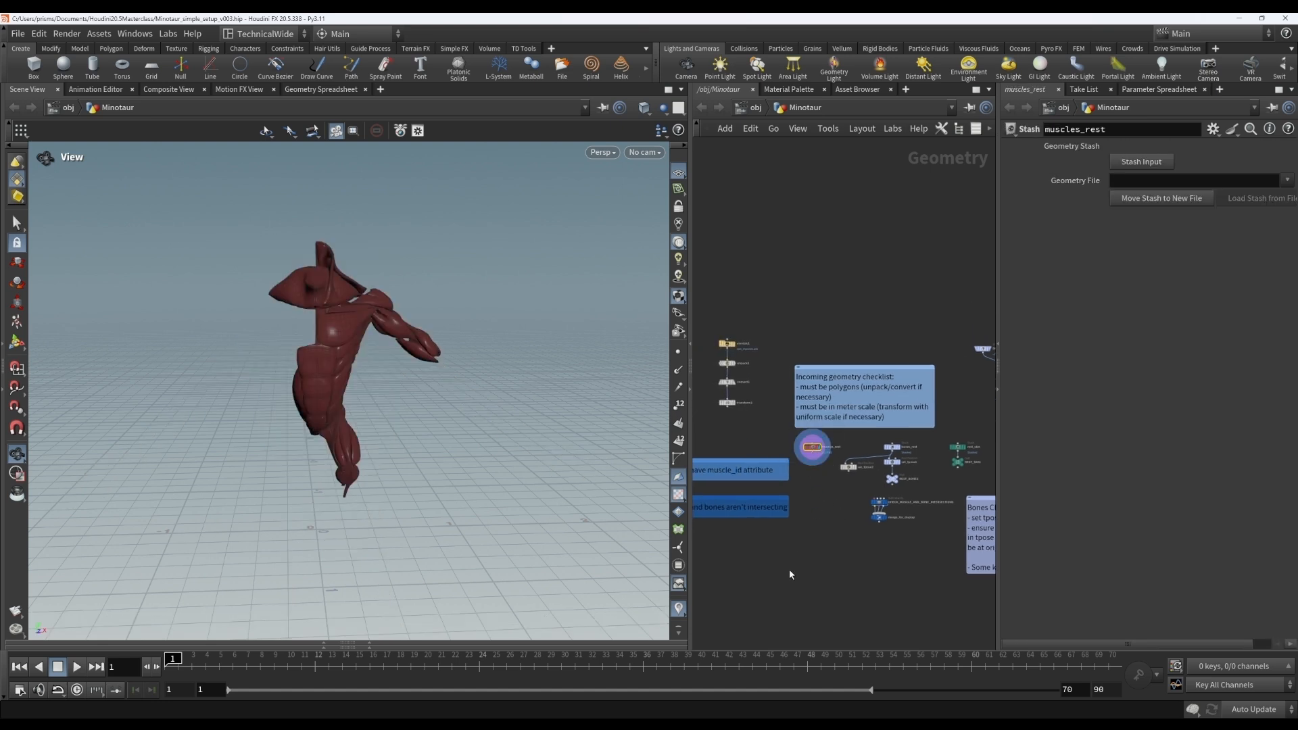
Examine the attributes in the node info of muscles_rest, including the primitive name attribute, and close the info window.
scroll(819, 454, "up", 8)
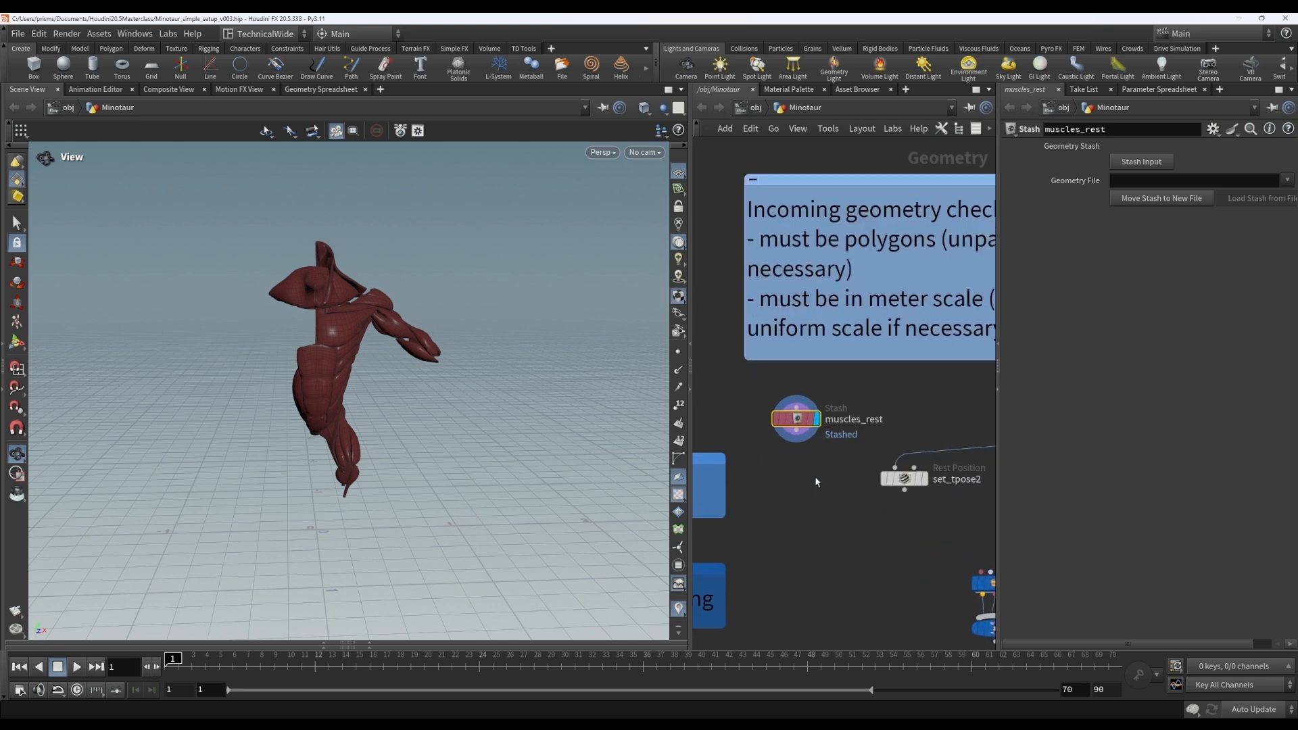
mouse_move(771, 423)
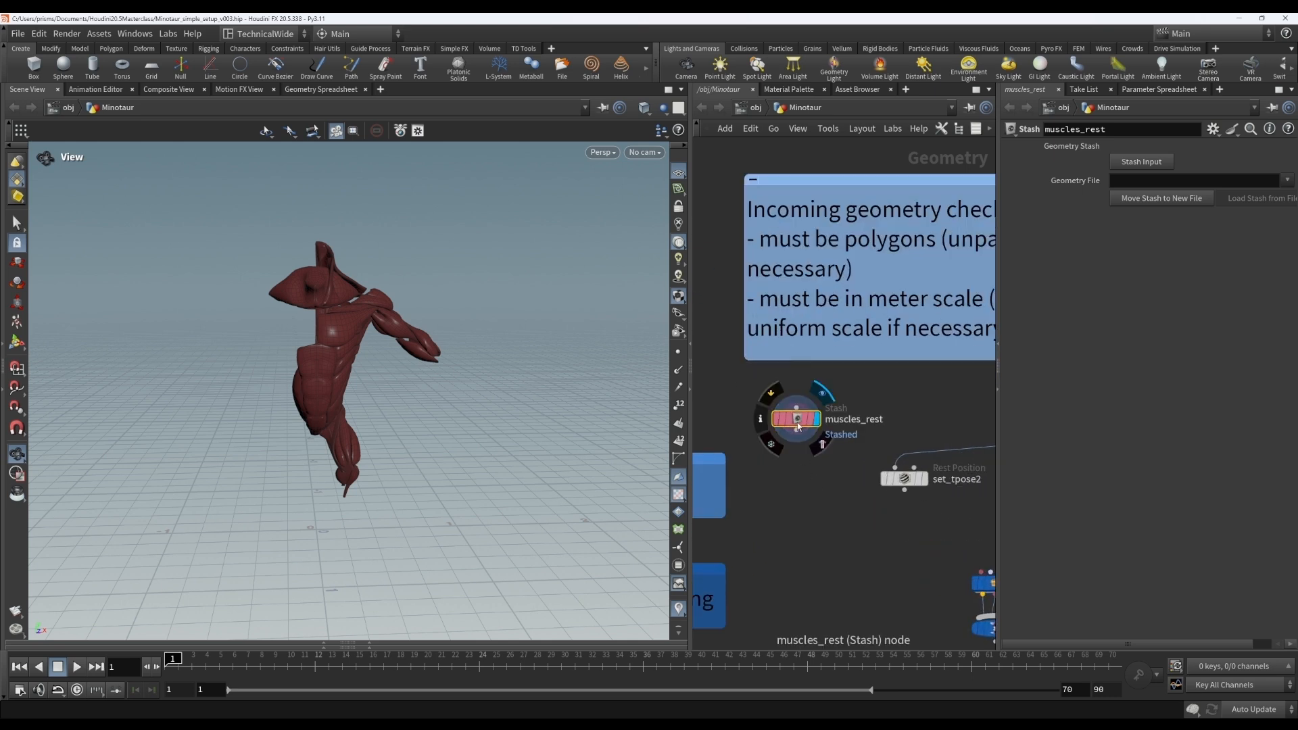
left_click(762, 420)
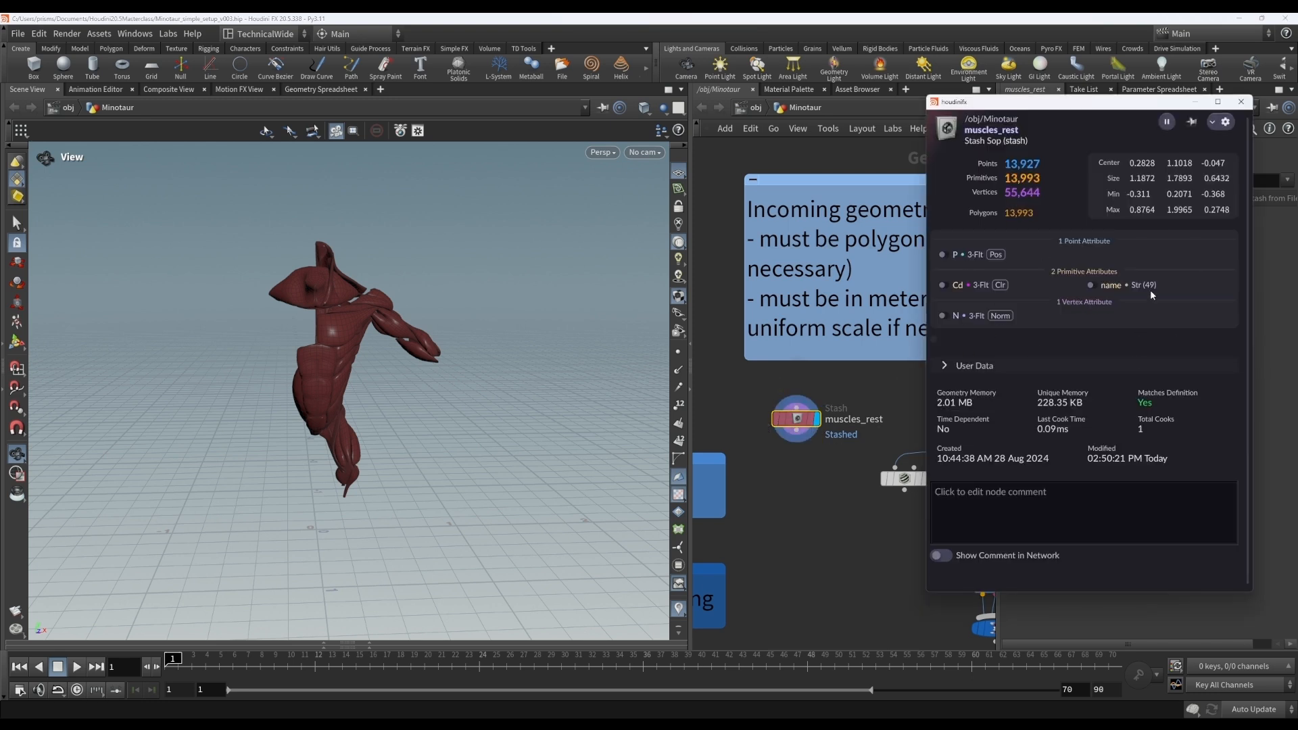
mouse_move(1151, 289)
mouse_move(1132, 322)
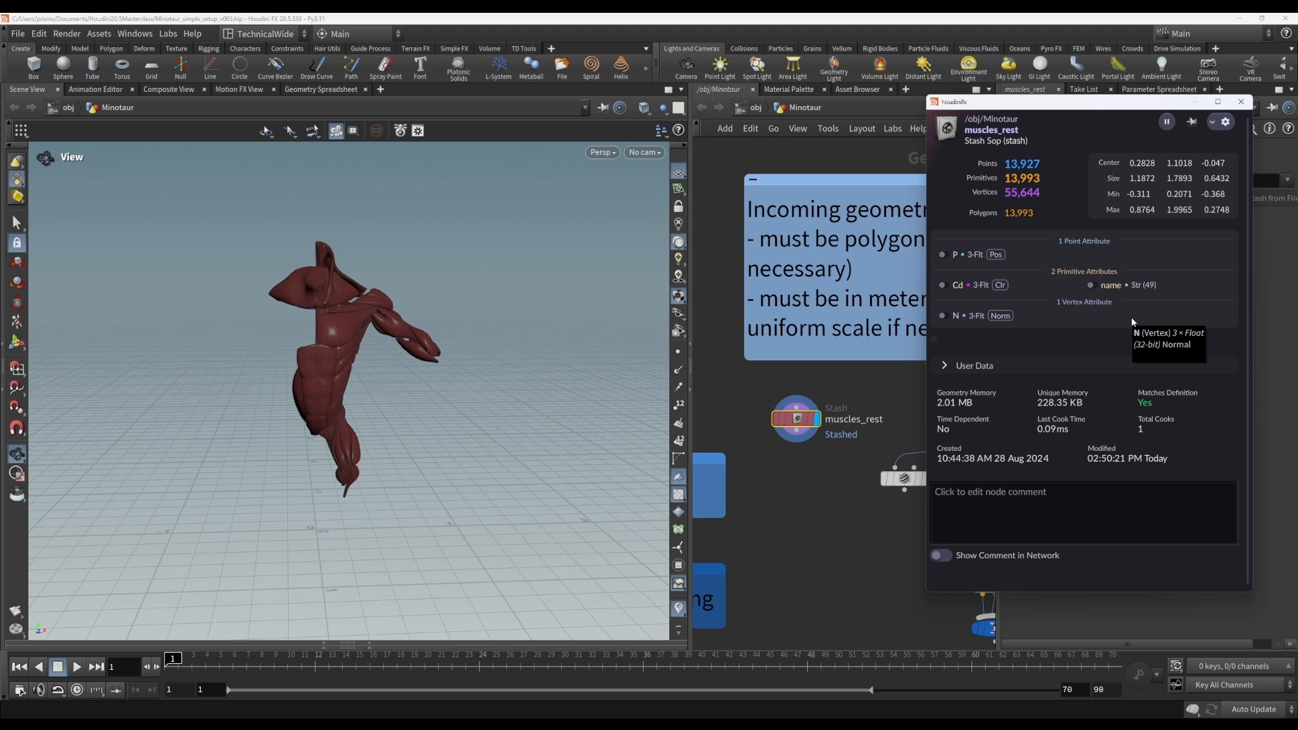
left_click(1241, 102)
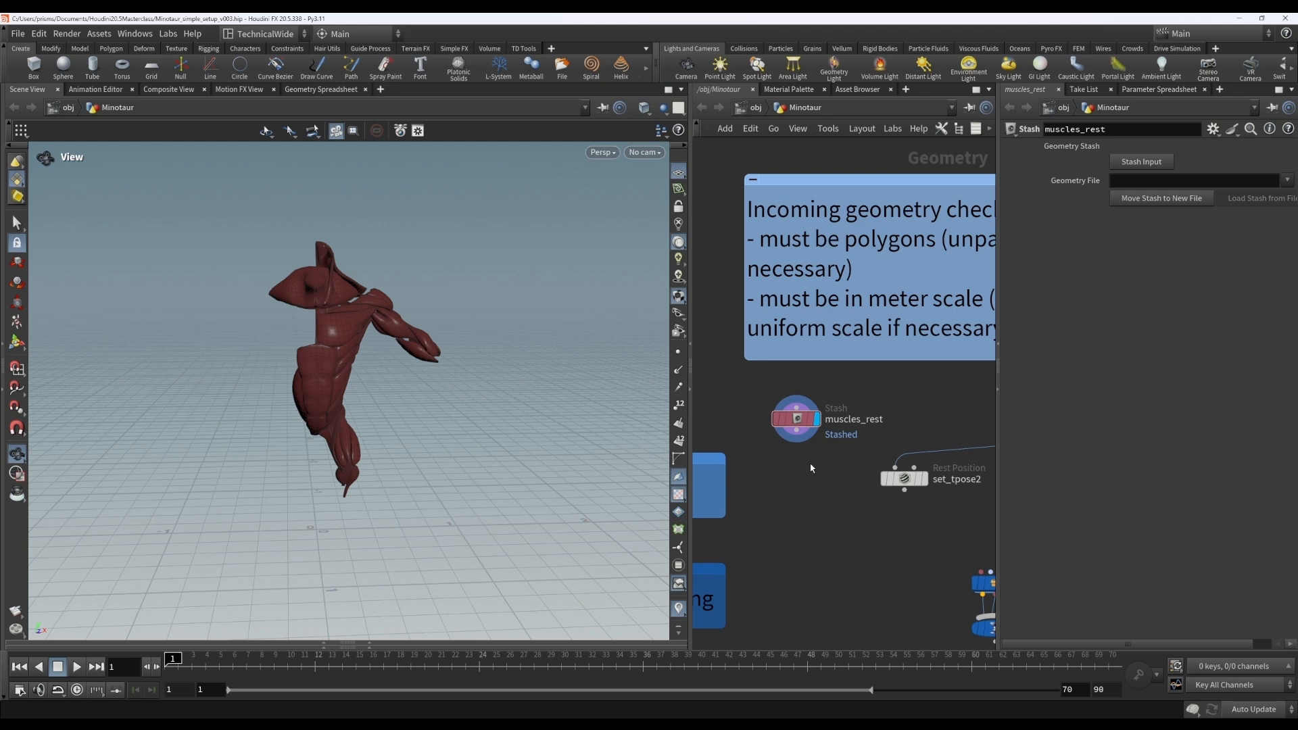
Add an Attribute Copy node below muscles_rest, wire the stash into both of its inputs, and display it.
key("Tab")
type("atco")
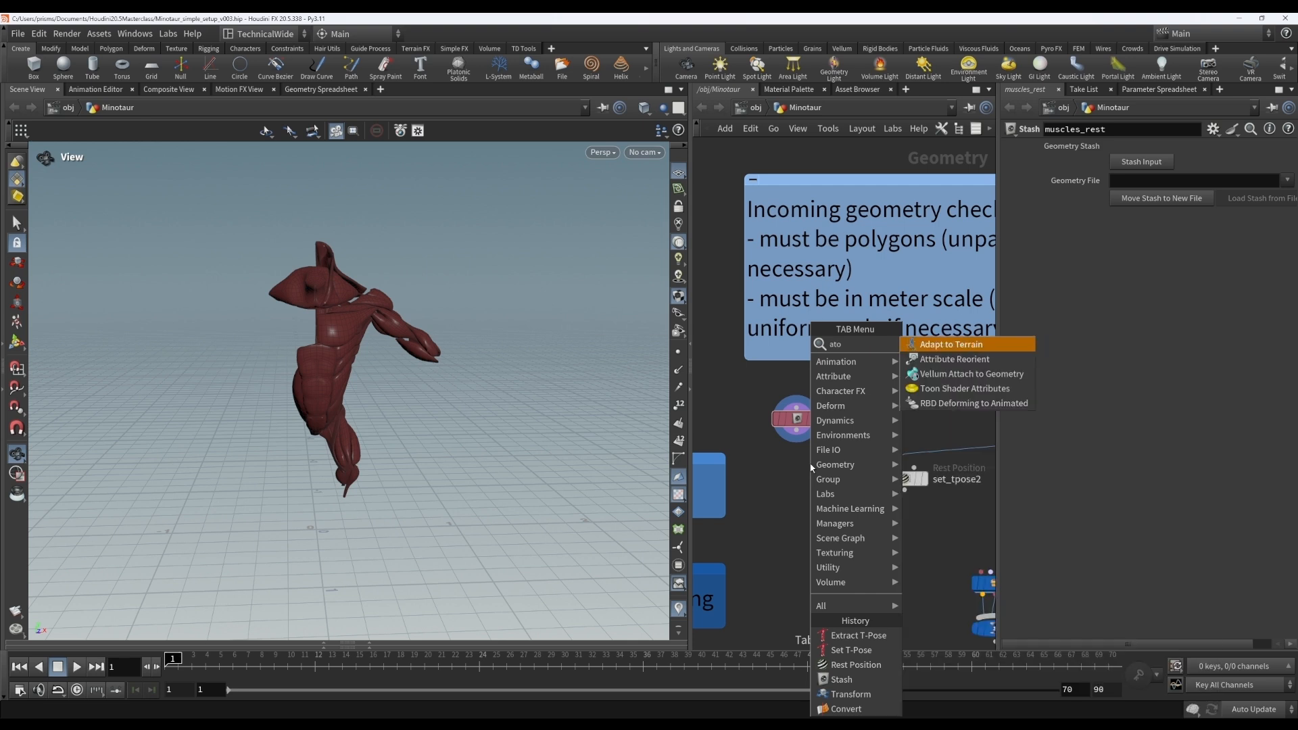
key("Down")
key("Down")
key("Return")
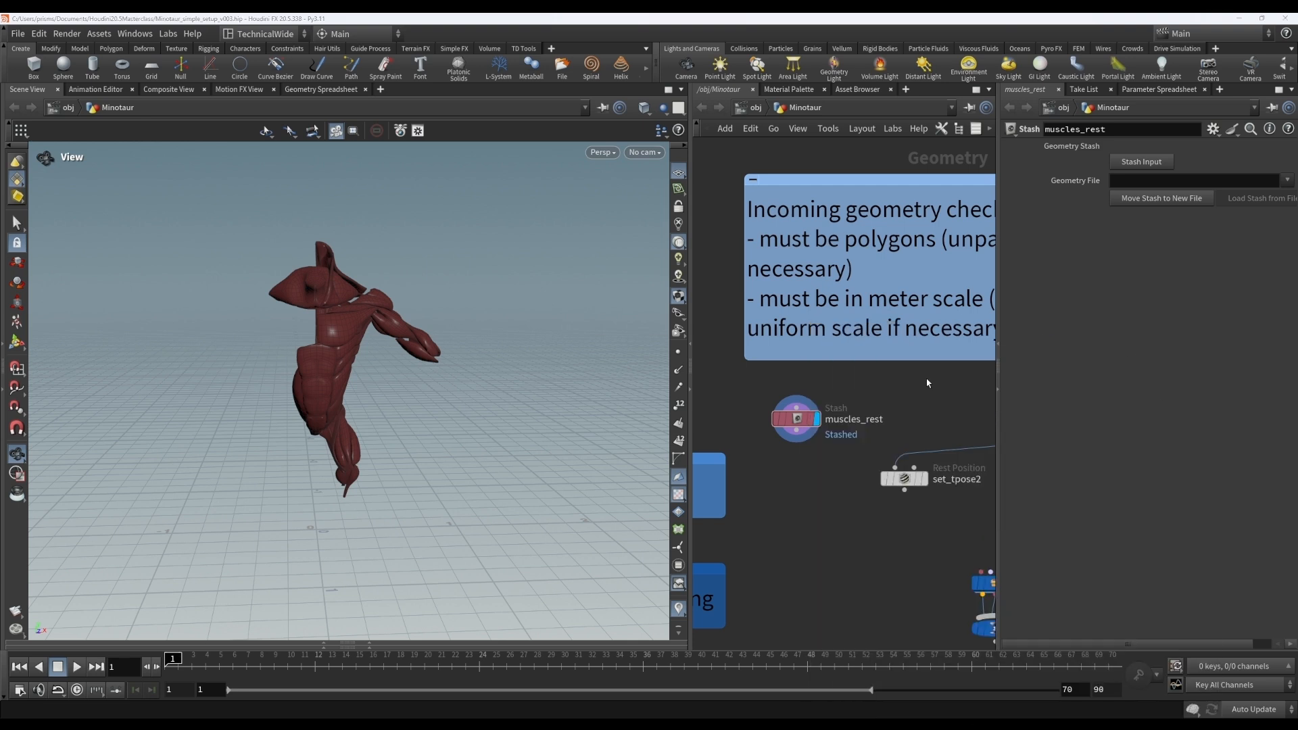
left_click(802, 471)
left_click_drag(790, 460, 806, 434)
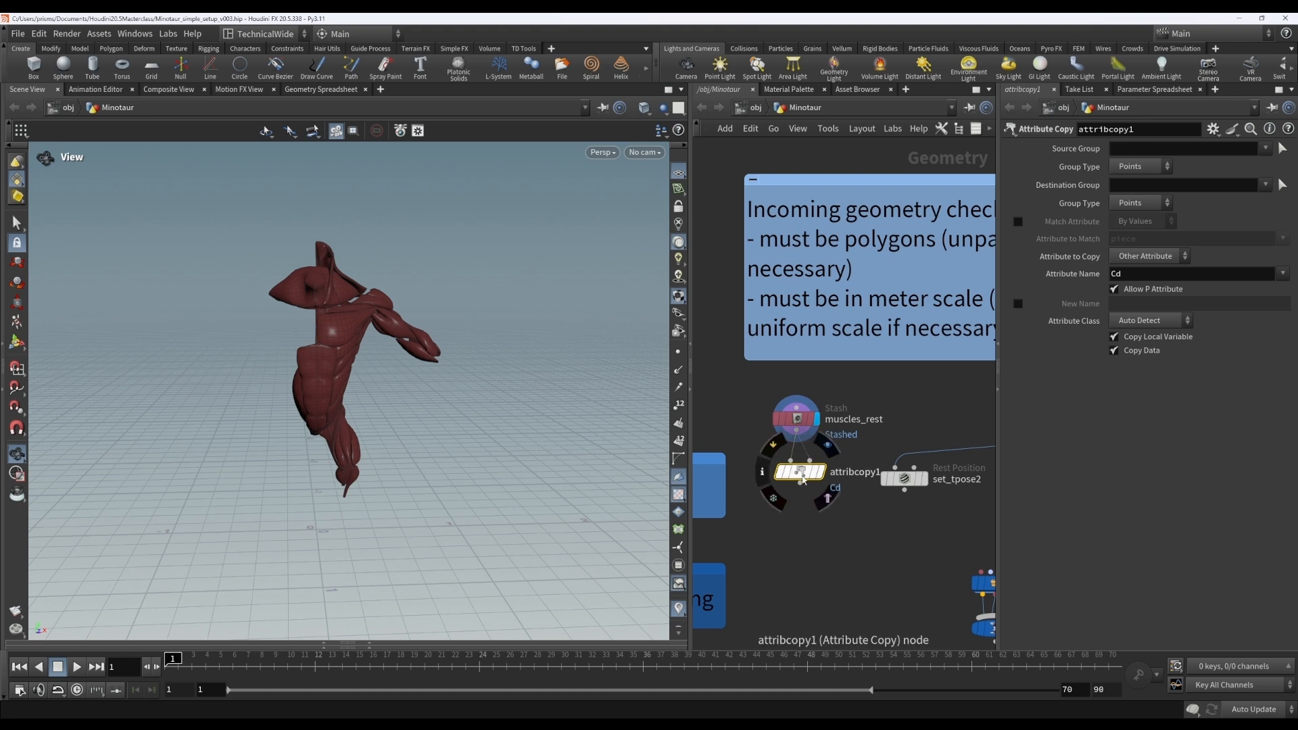
mouse_move(815, 479)
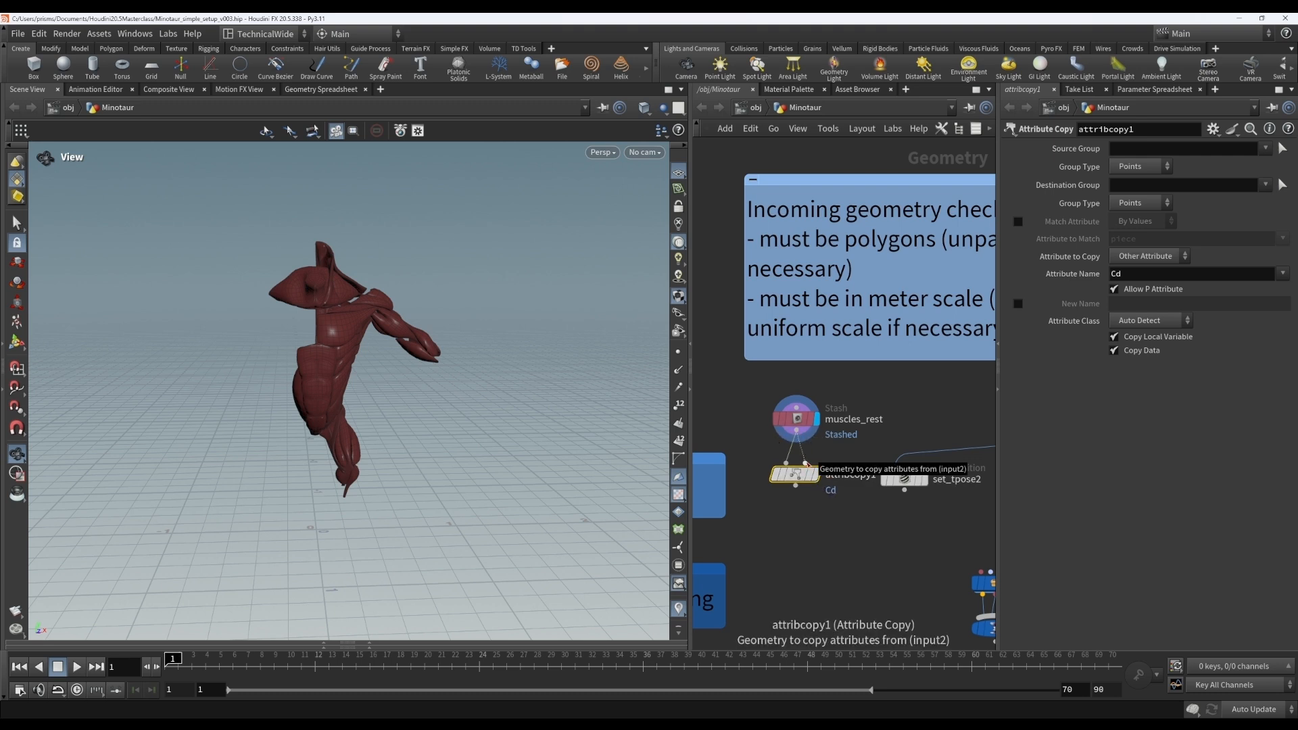
left_click(818, 474)
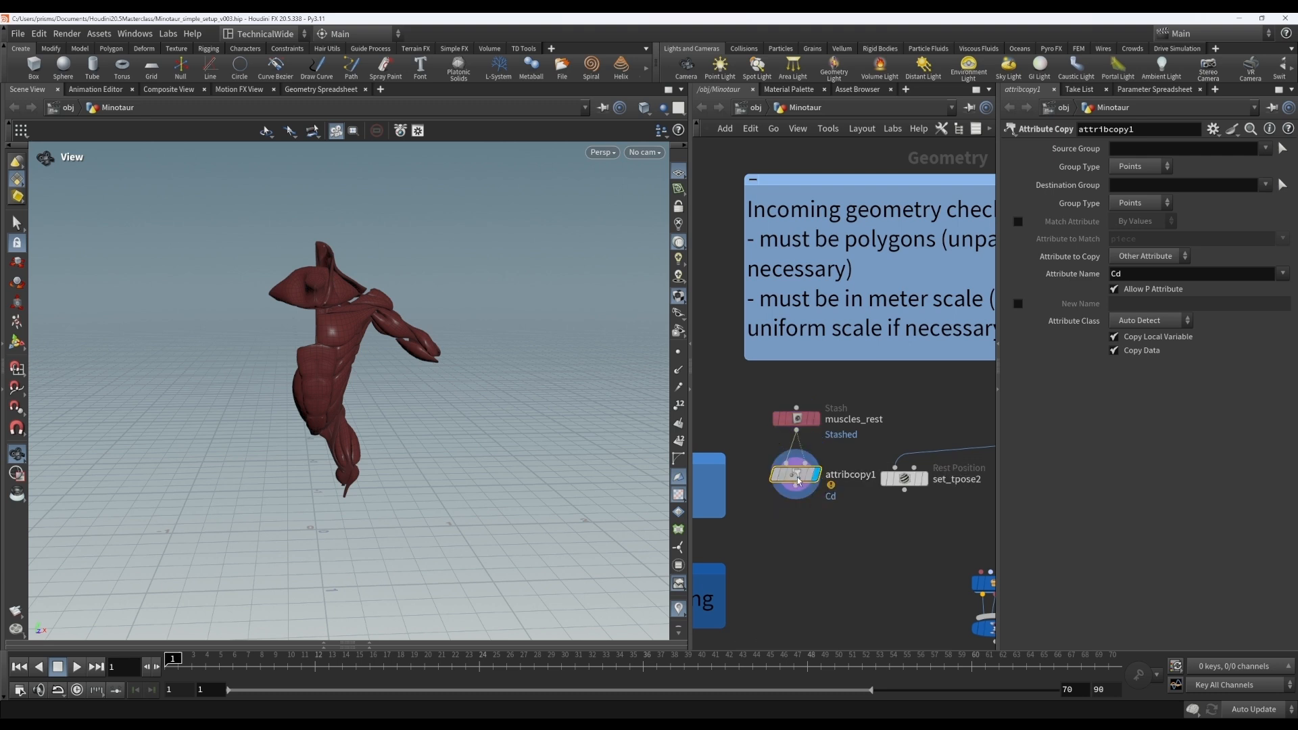
Copy the name attribute to a new attribute called muscle_id and open the Attribute Copy node's info.
left_click(1147, 275)
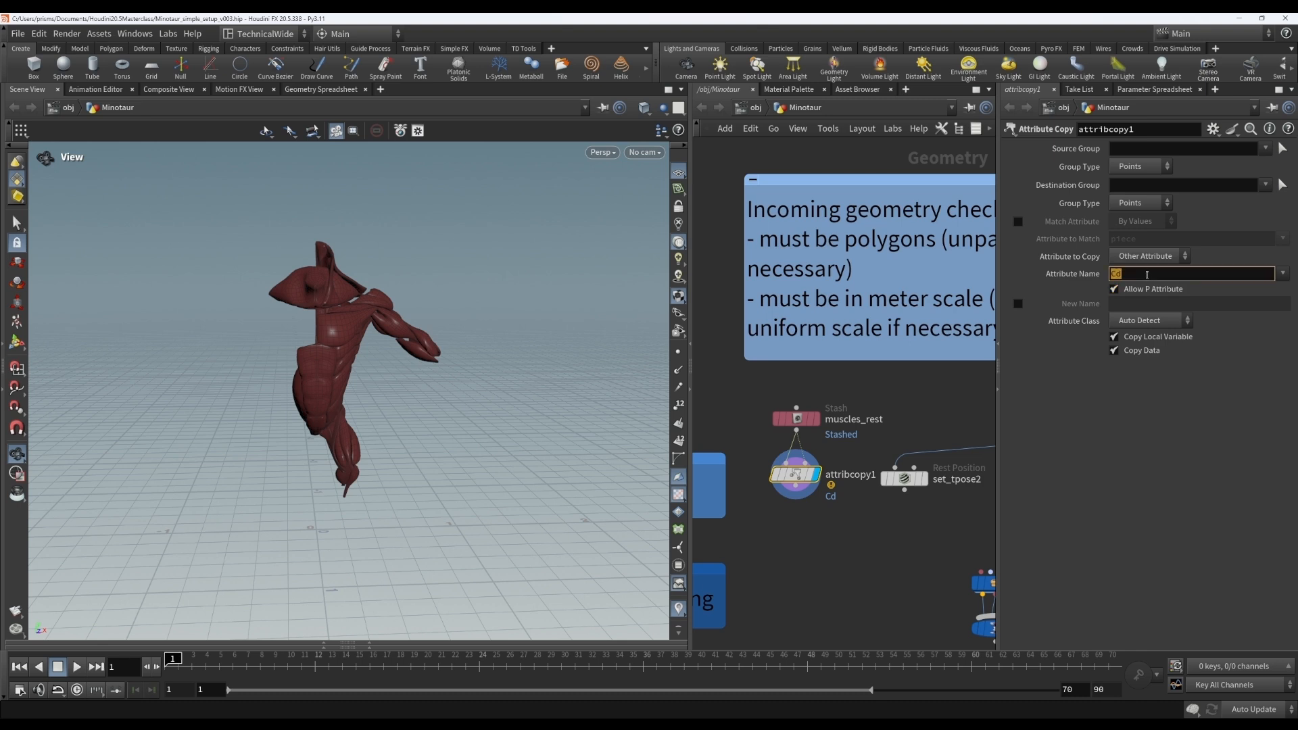
type("name")
key("Return")
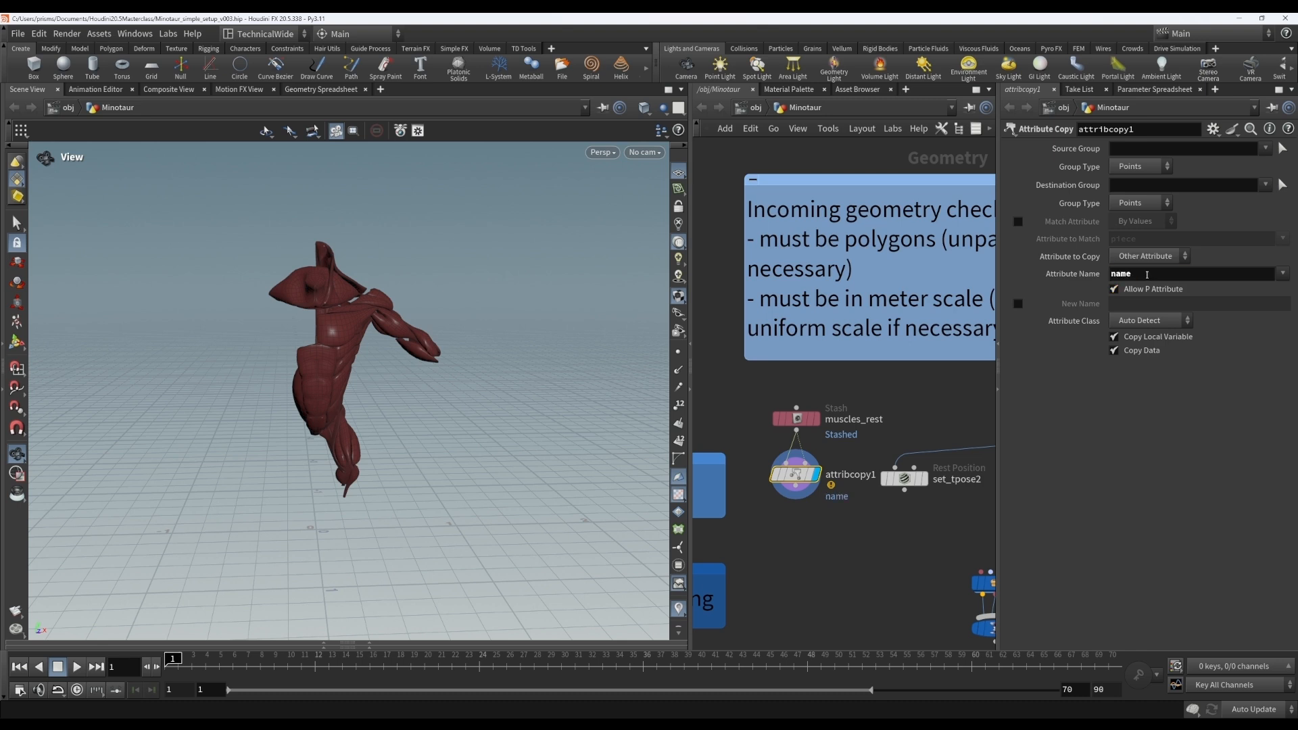
left_click(1018, 303)
left_click(1125, 304)
type("muscle_id")
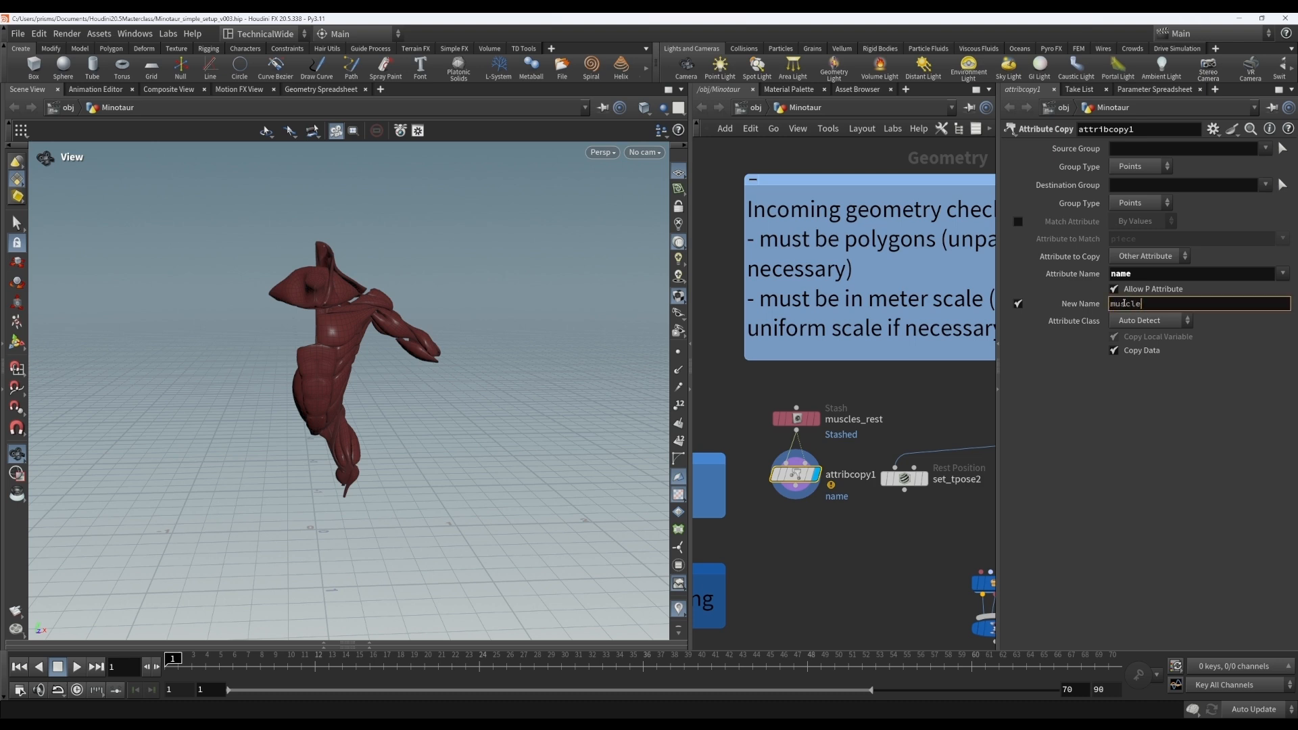
key("Return")
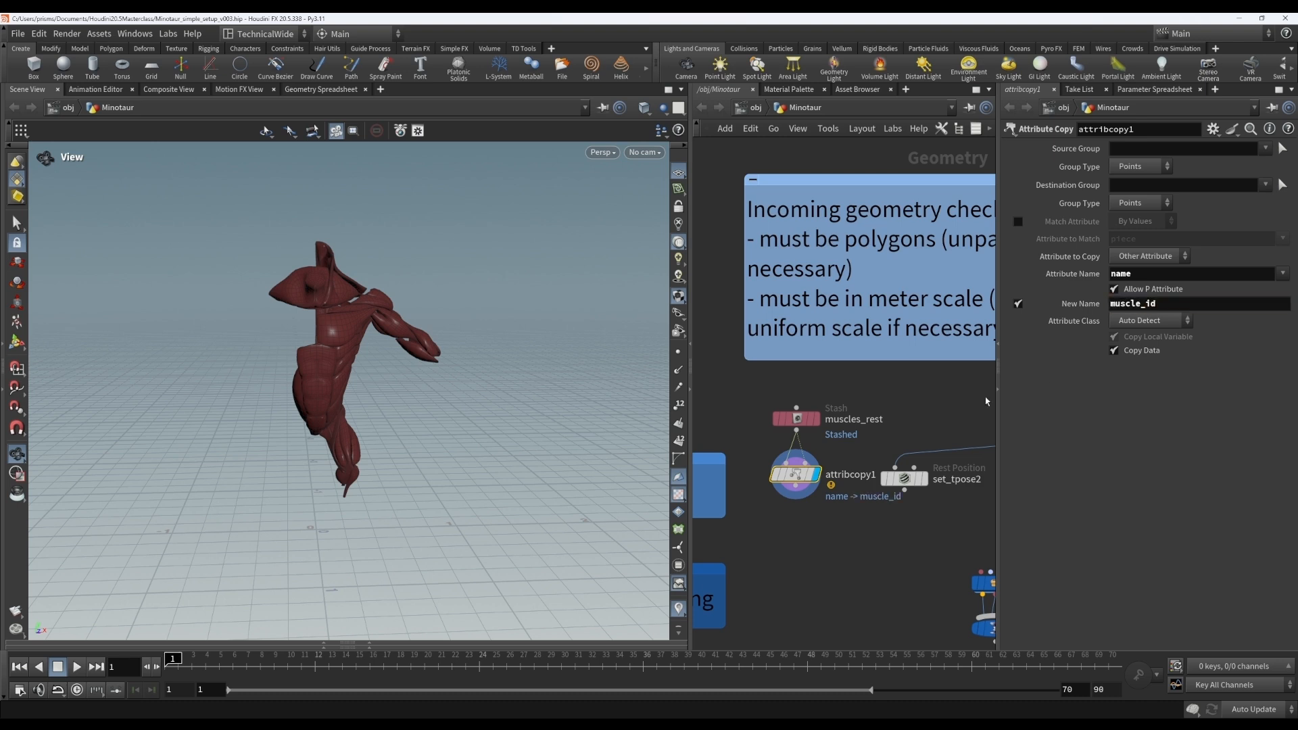
left_click(830, 487)
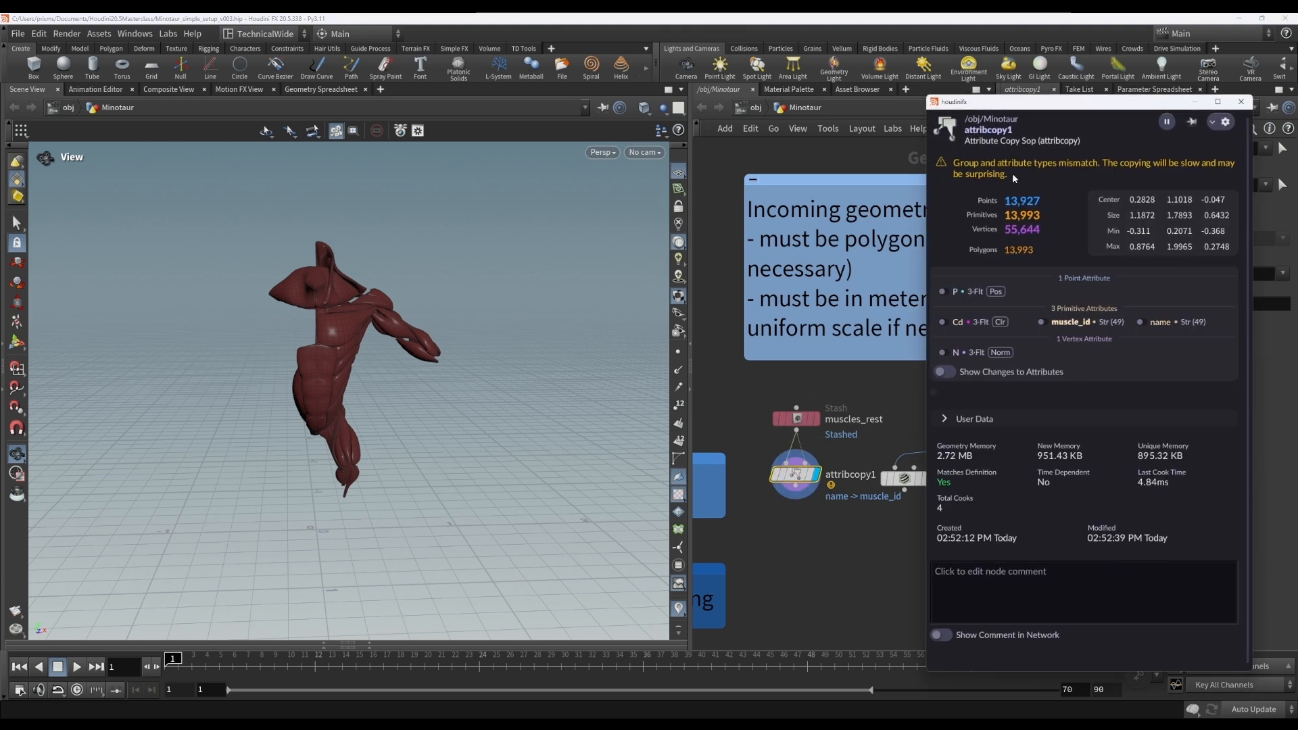
Close the node info and set both the source and destination group types of the Attribute Copy node to Primitives.
left_click(1241, 101)
left_click(1141, 167)
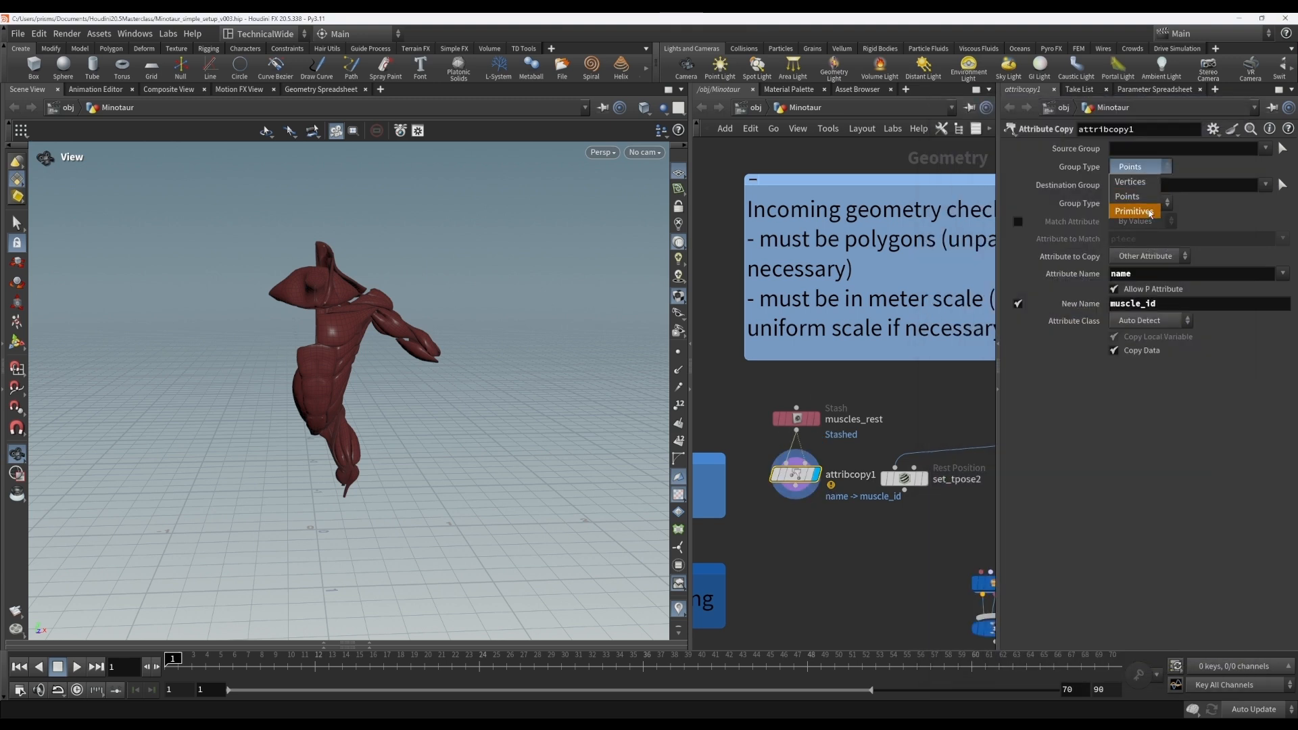
left_click(1142, 211)
left_click(1141, 203)
left_click(1141, 248)
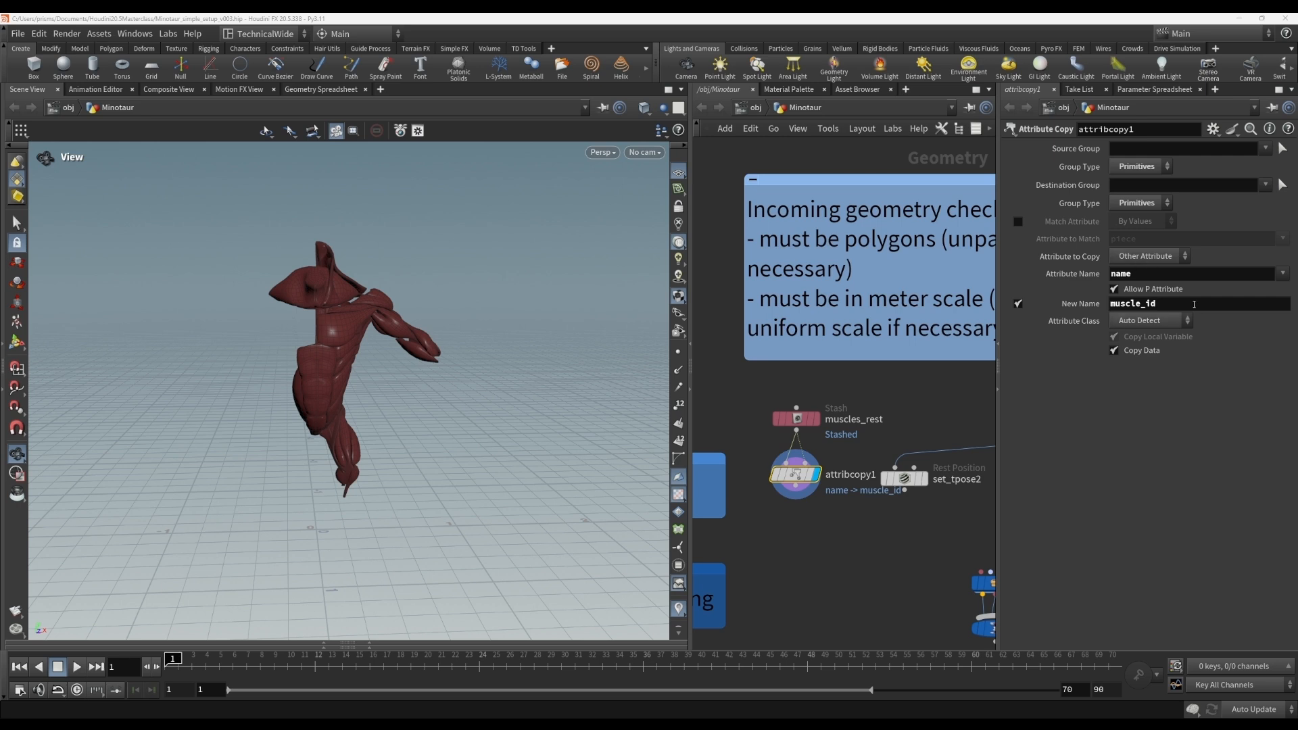
Check the muscle_id attribute in the Attribute Copy node's info and against name in the primitive spreadsheet, then return to the 3D scene.
left_click(760, 474)
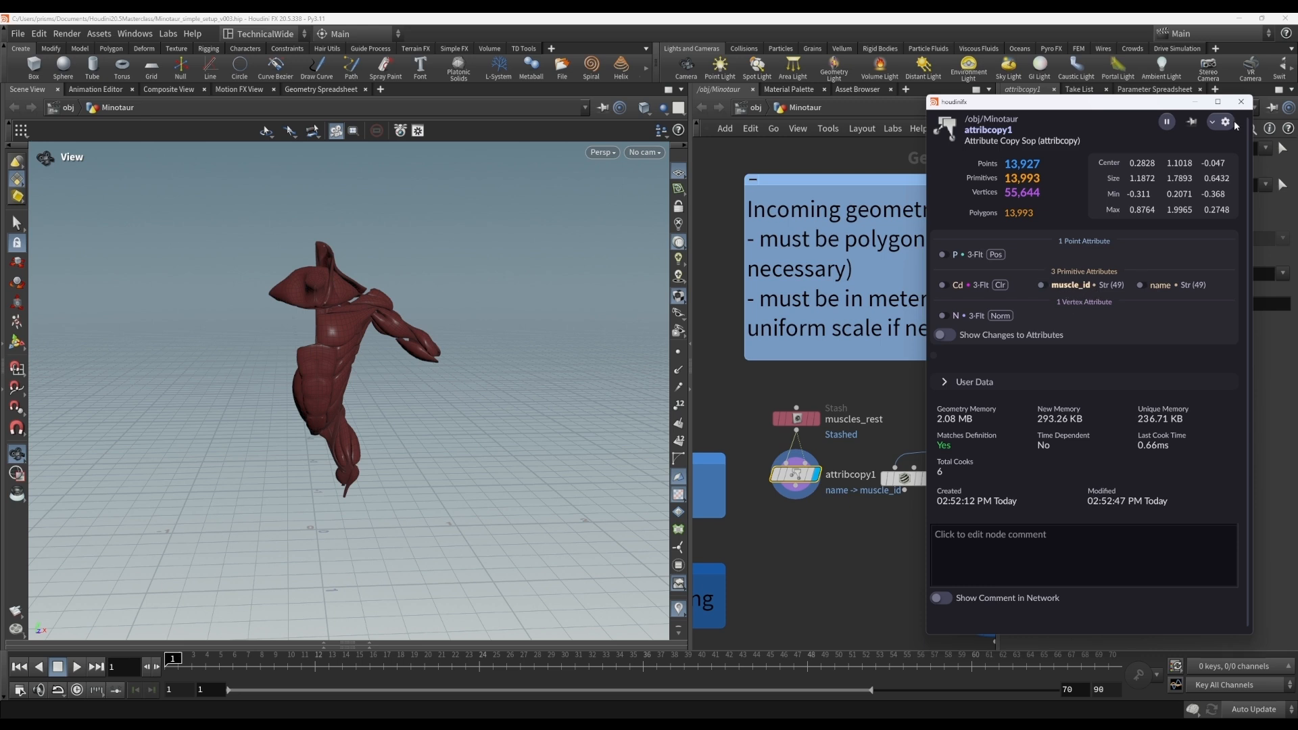
left_click(321, 89)
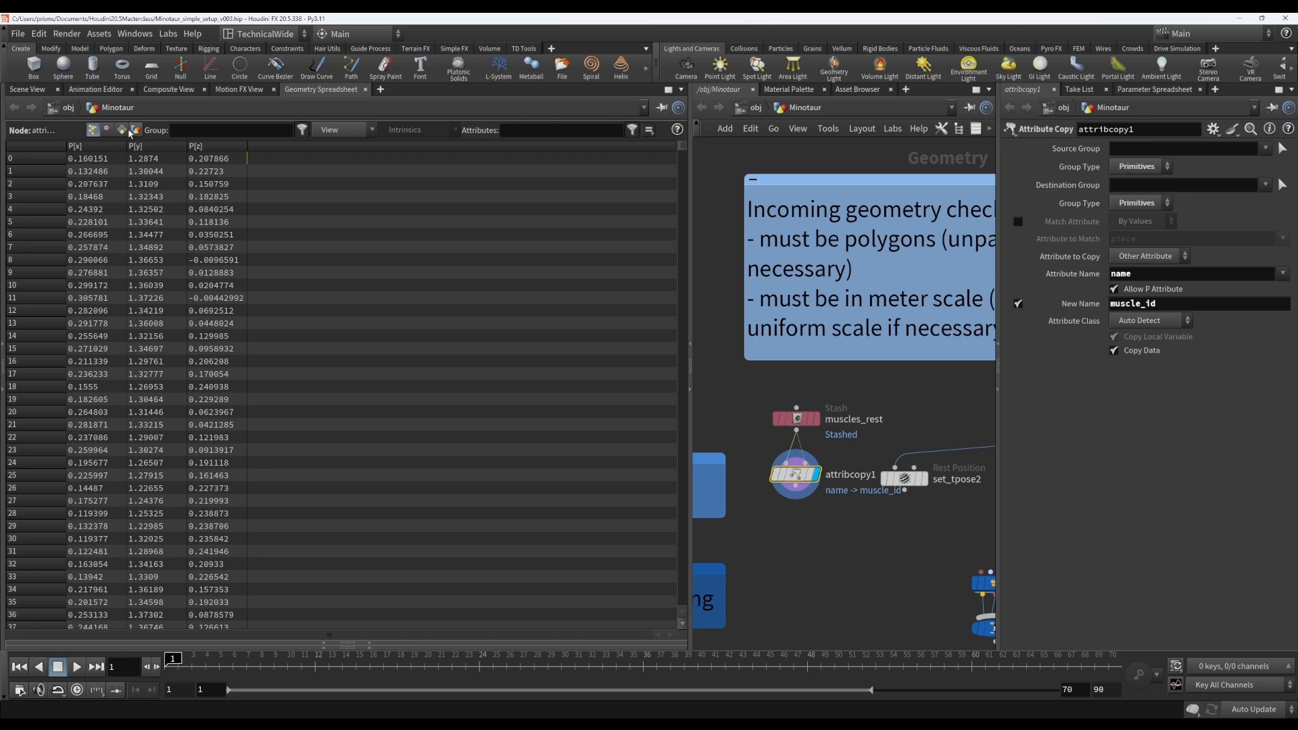
left_click(122, 130)
left_click_drag(308, 146, 519, 146)
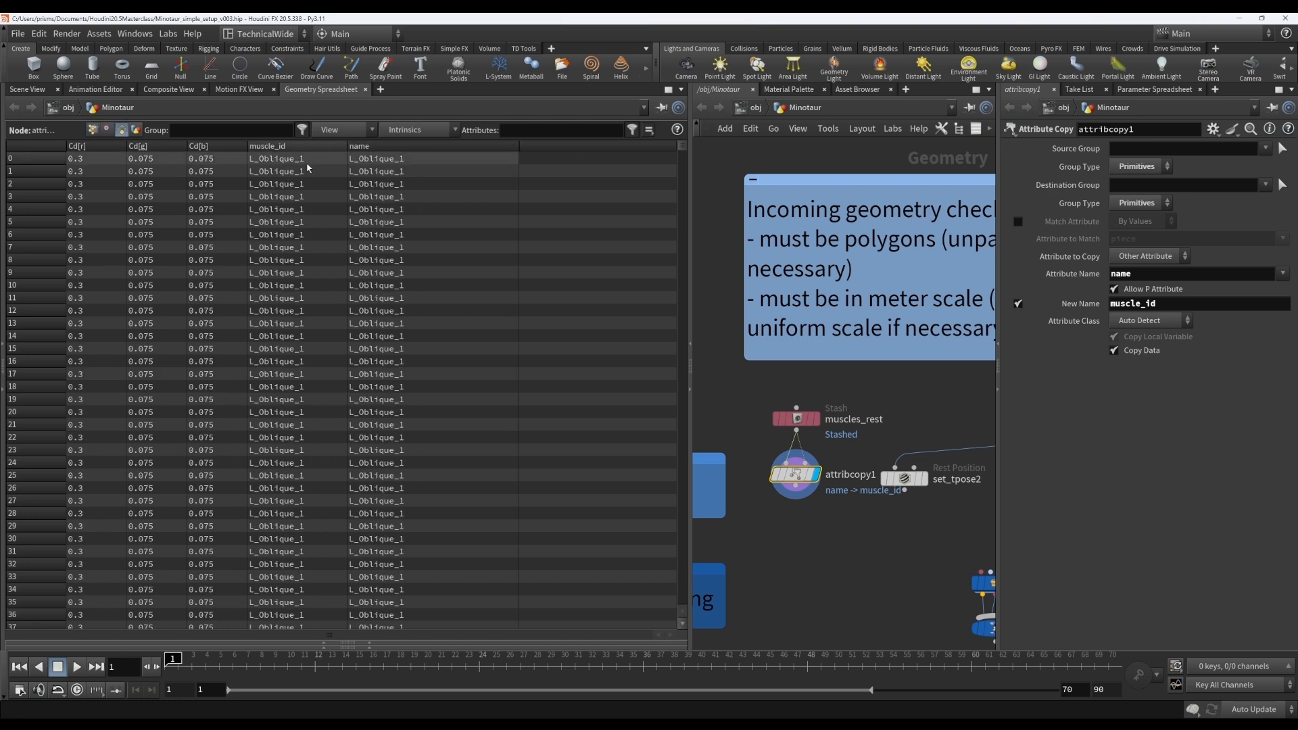
left_click(33, 90)
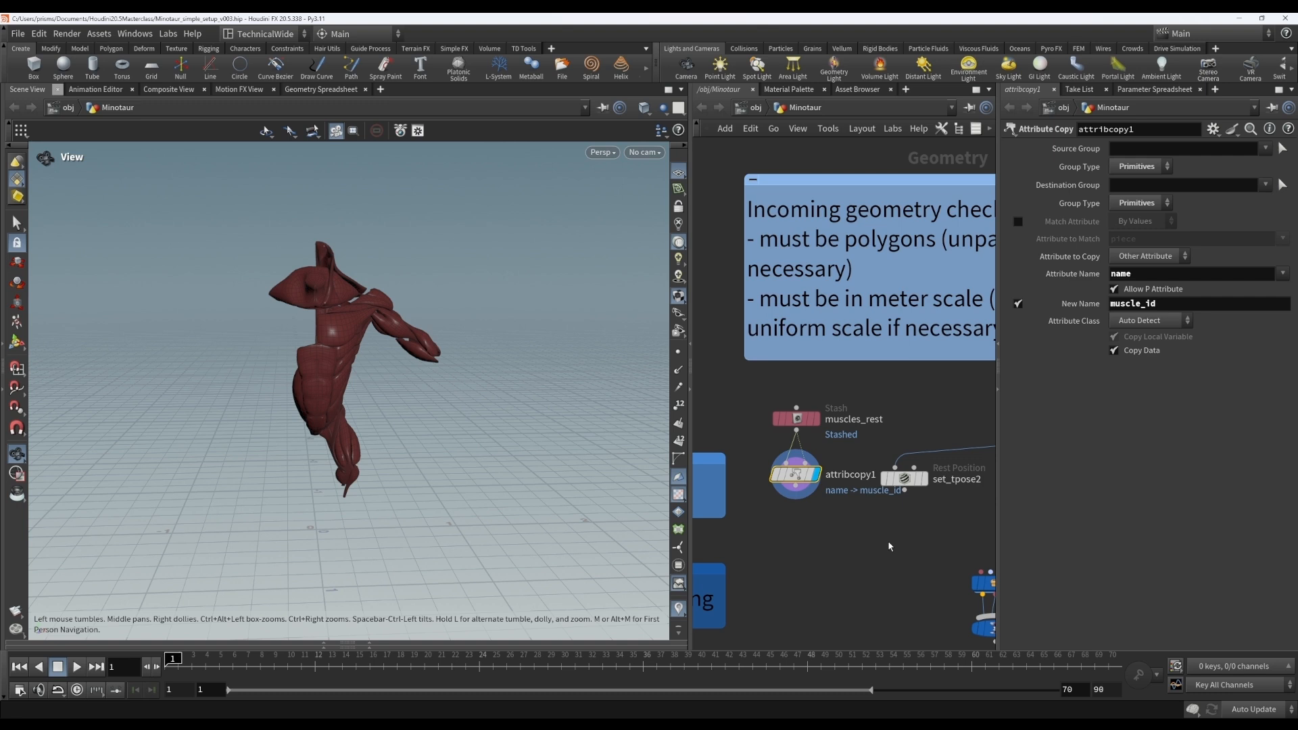
Delete the leftover set_tpose2 Rest Position node beside the Attribute Copy node.
middle_click_drag(921, 552, 821, 531)
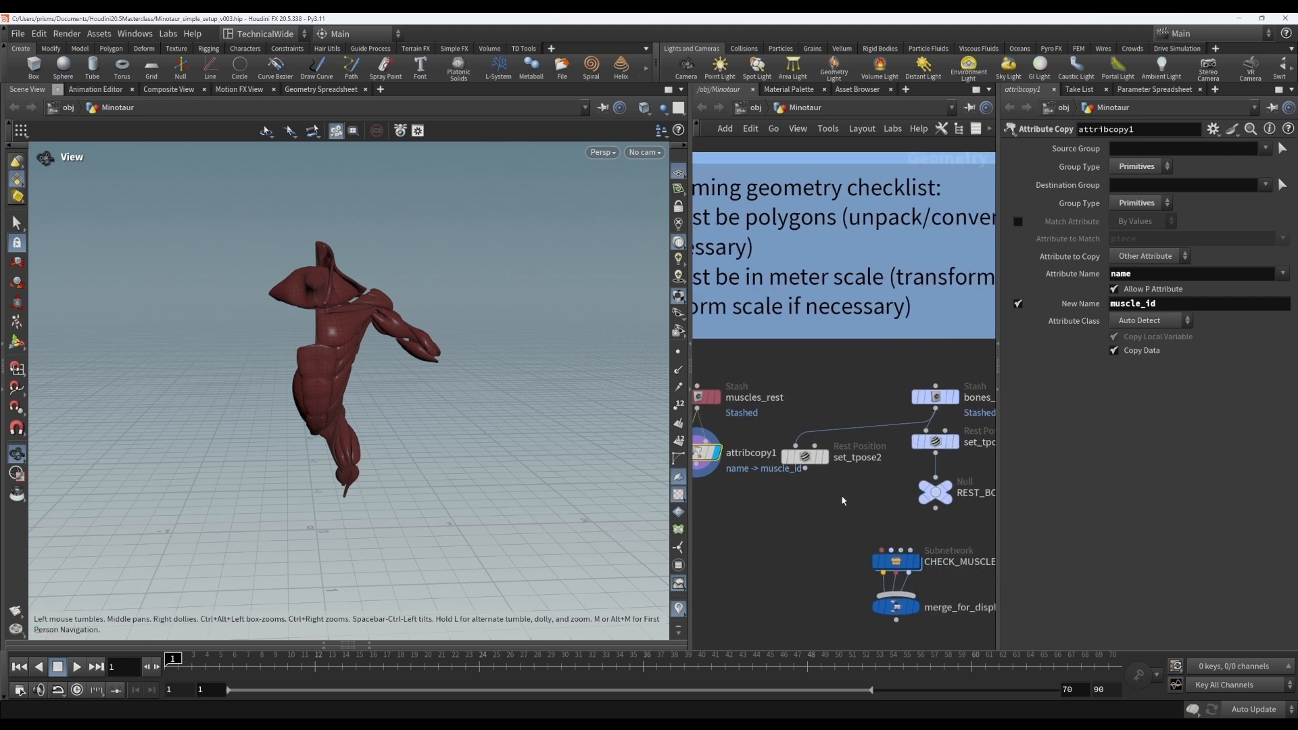
left_click(843, 462)
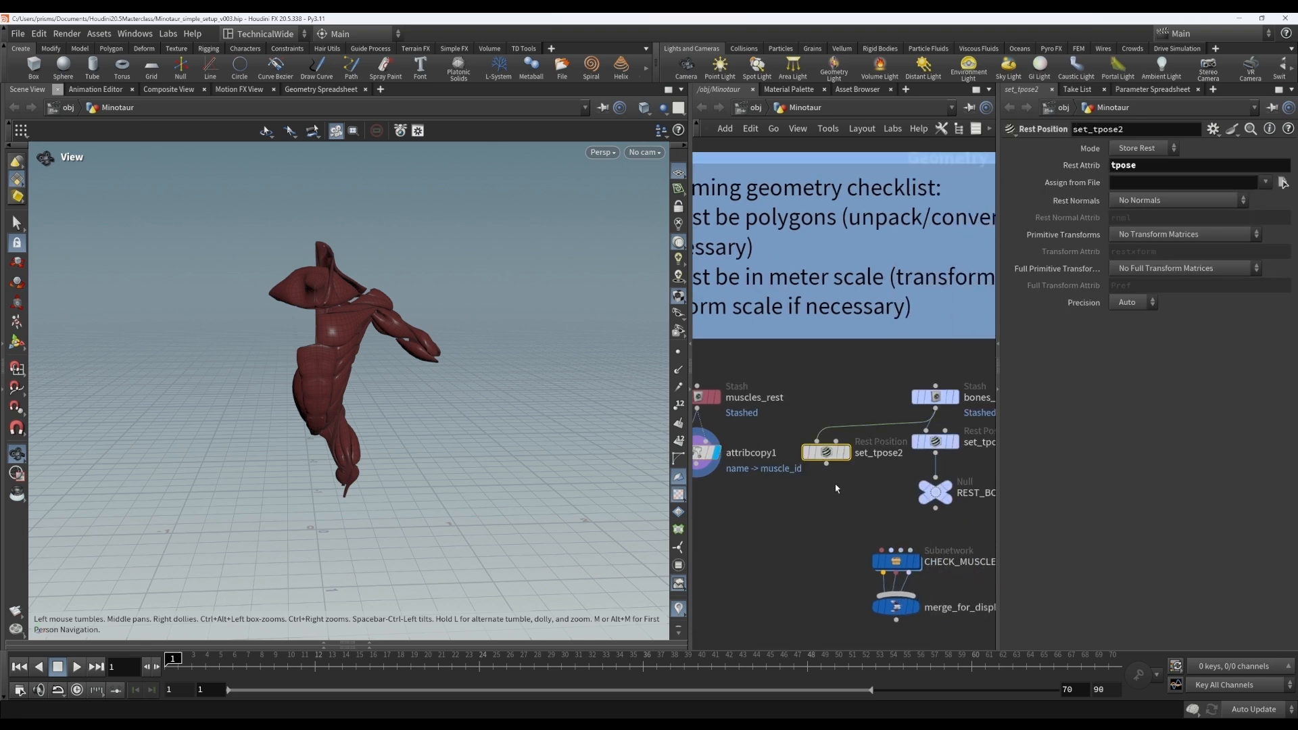
key("Delete")
Locate the nameless_muscles_example stash elsewhere in the network, then select and display it.
middle_click_drag(791, 518, 864, 507)
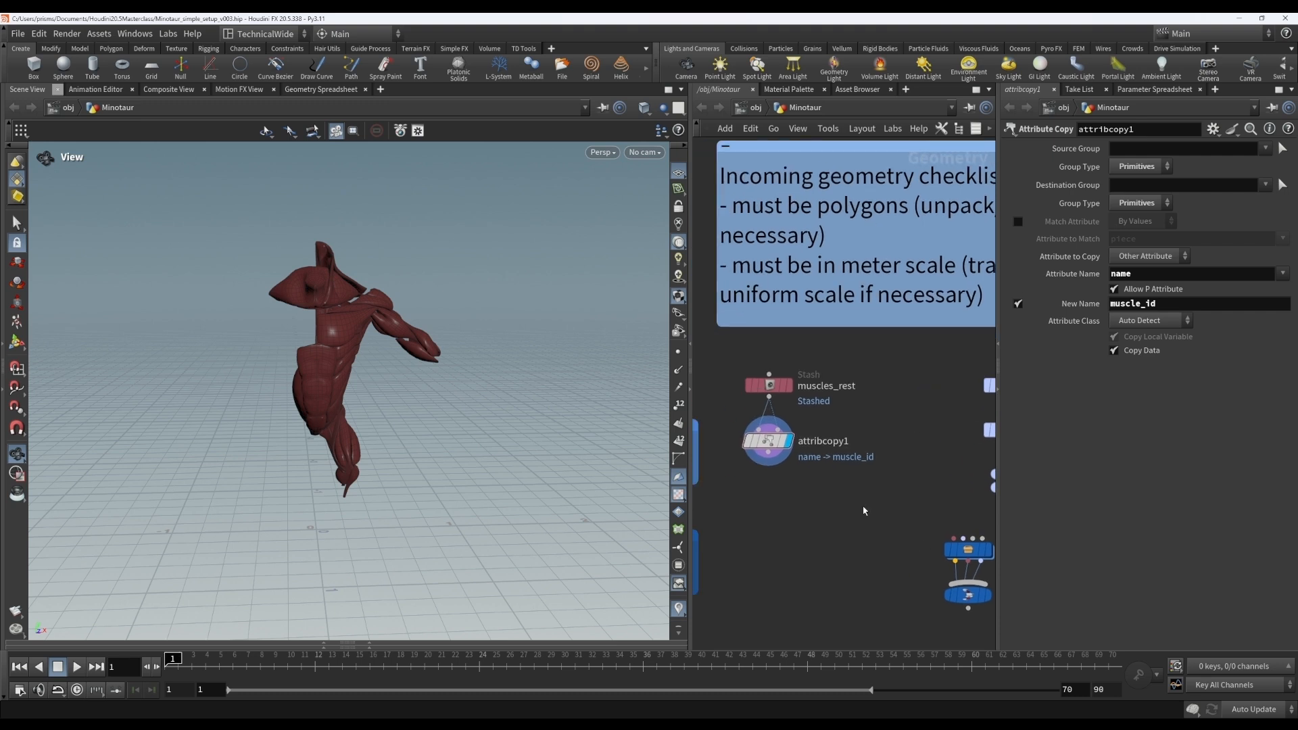
scroll(817, 529, "down", 1)
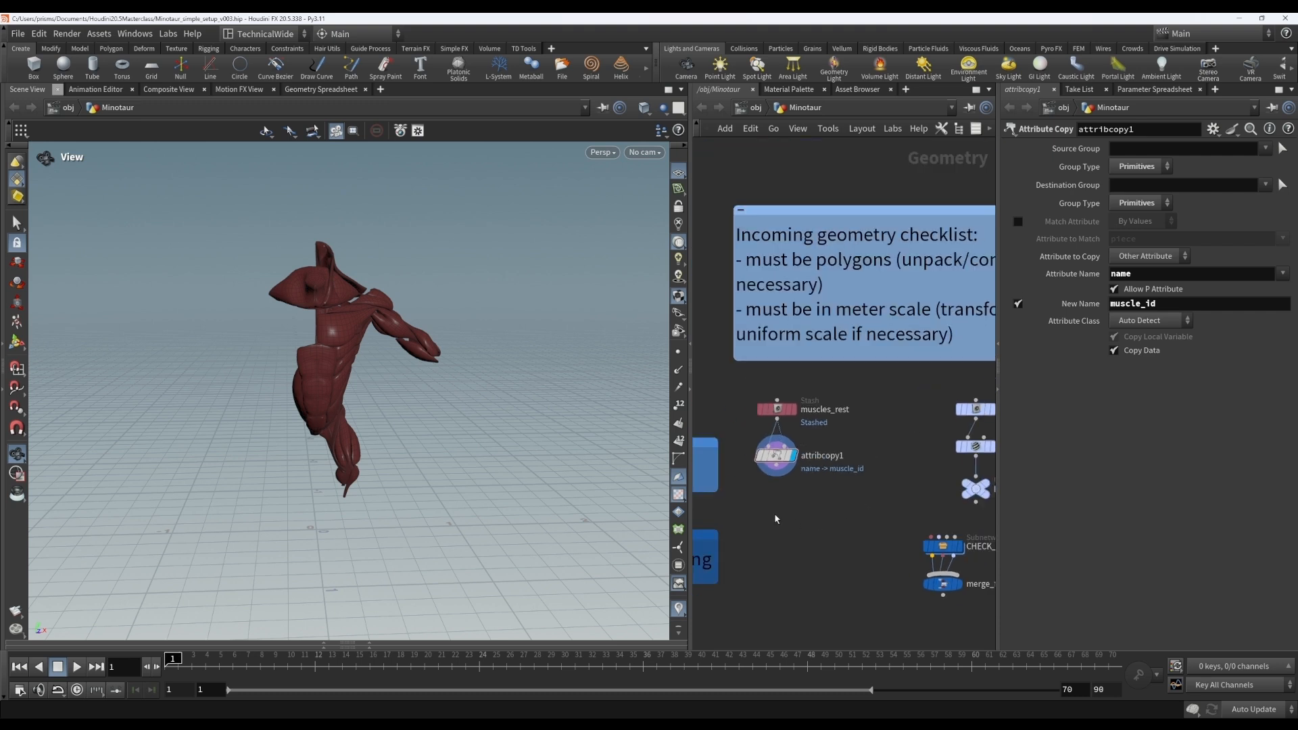
middle_click_drag(781, 515, 1055, 504)
middle_click_drag(835, 496, 1057, 510)
middle_click_drag(726, 487, 960, 506)
left_click(800, 433)
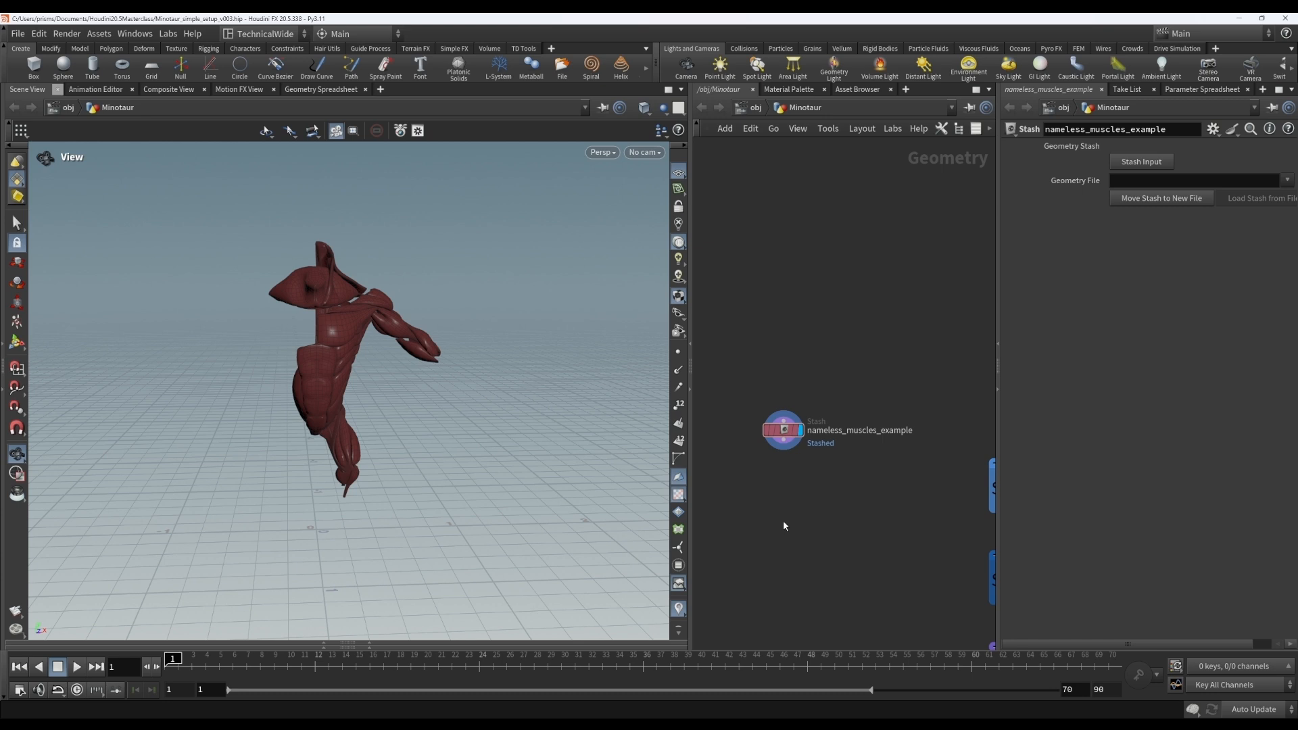
Add a Muscle ID node below the nameless_muscles_example stash and display it.
key("Tab")
type("musclid")
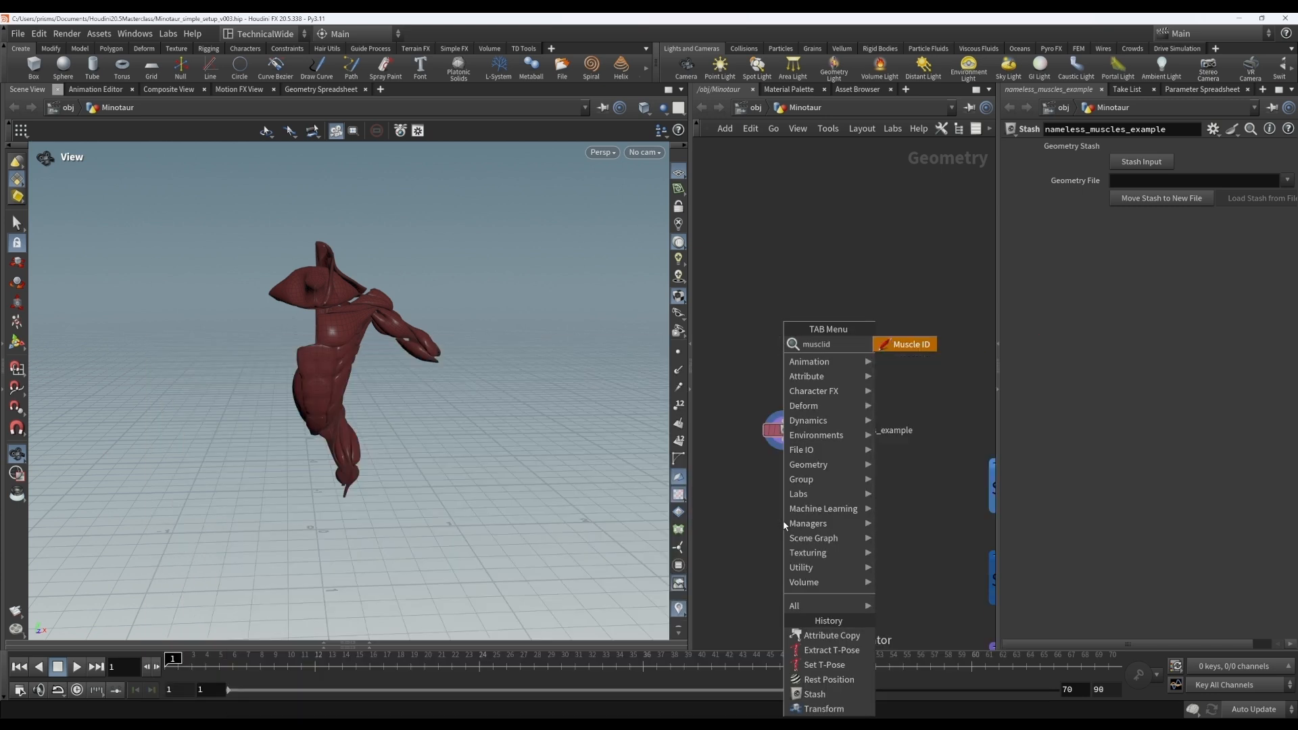
key("Return")
left_click(786, 488)
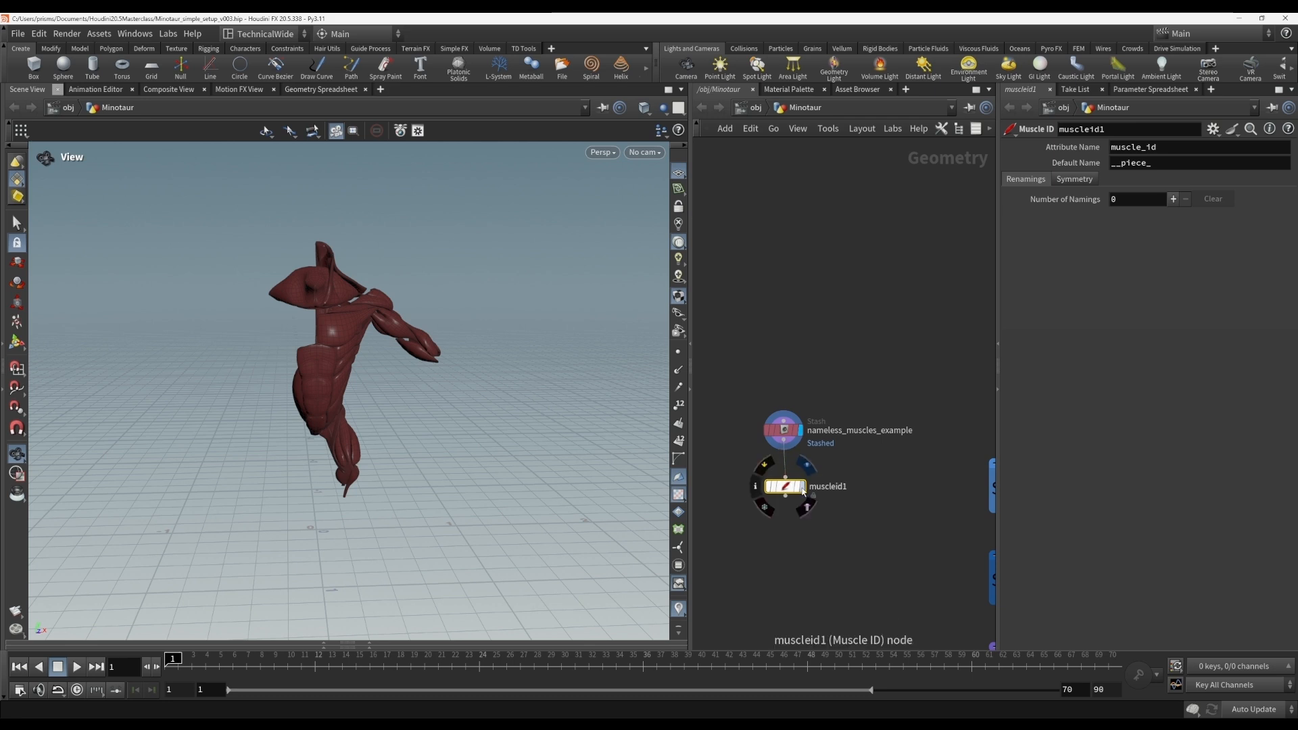
left_click(803, 489)
left_click_drag(789, 486, 783, 493)
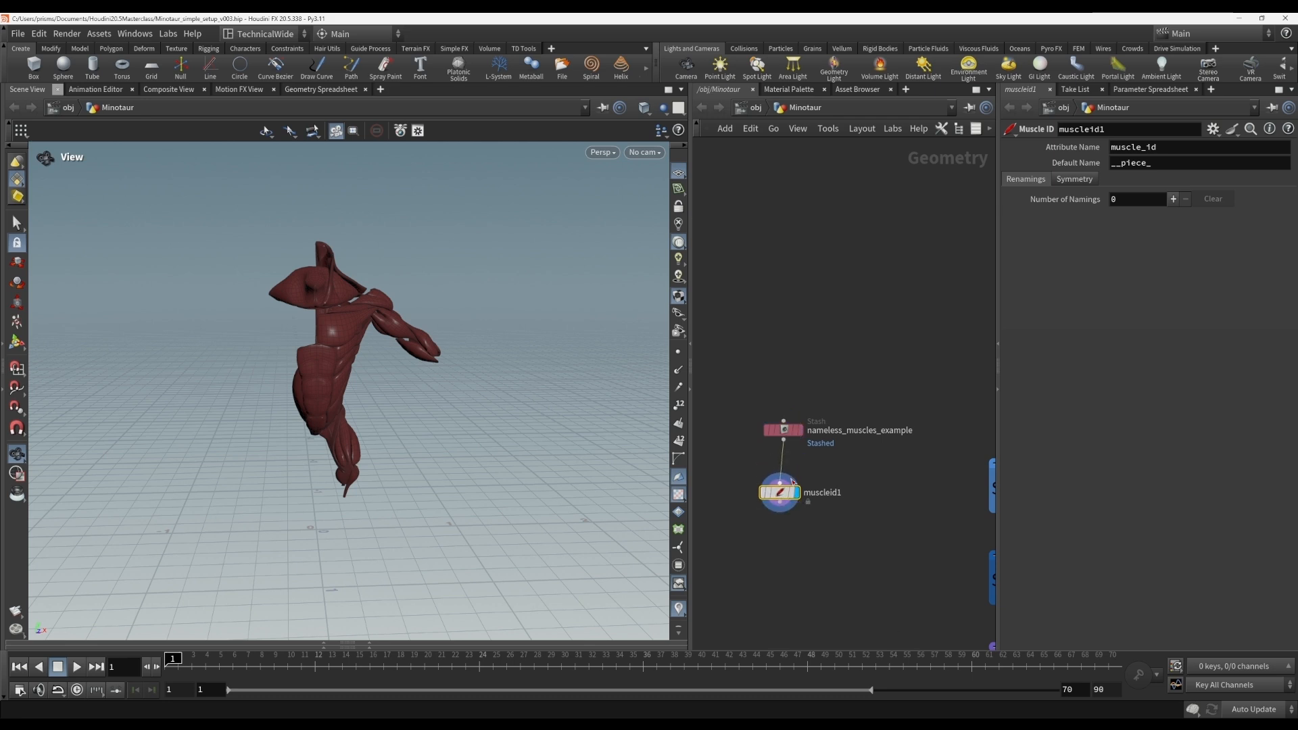
Remove and remake the wire from the nameless_muscles_example stash to the Muscle ID node, and align the node beneath the stash.
left_click(783, 468)
key("Delete")
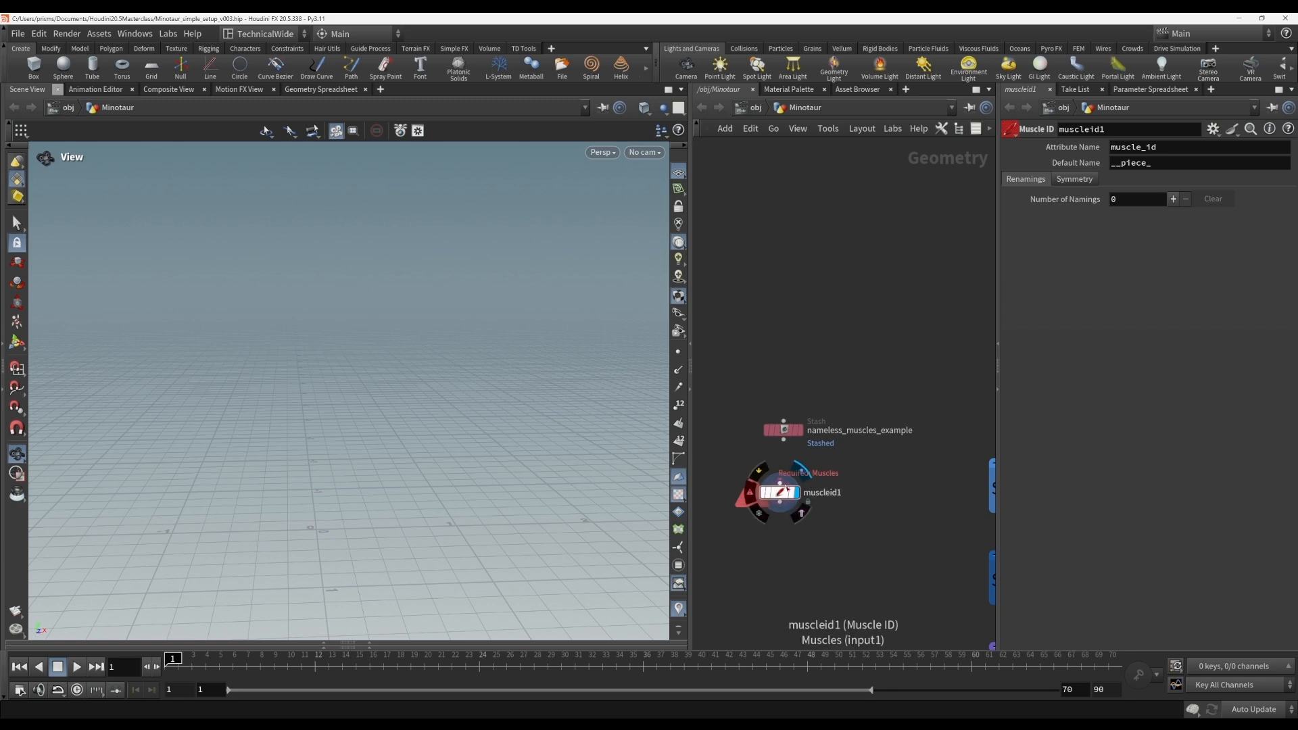
left_click_drag(781, 483, 784, 440)
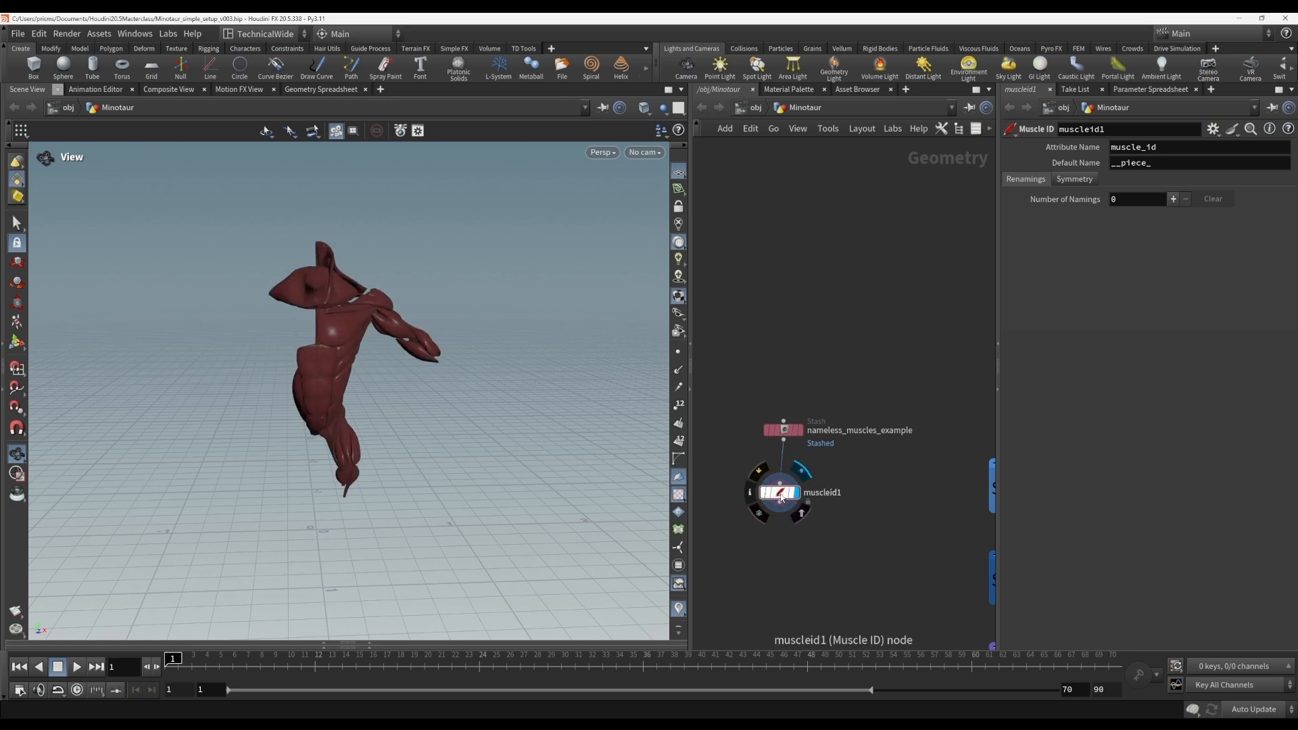
left_click(783, 498)
left_click_drag(782, 498, 786, 487)
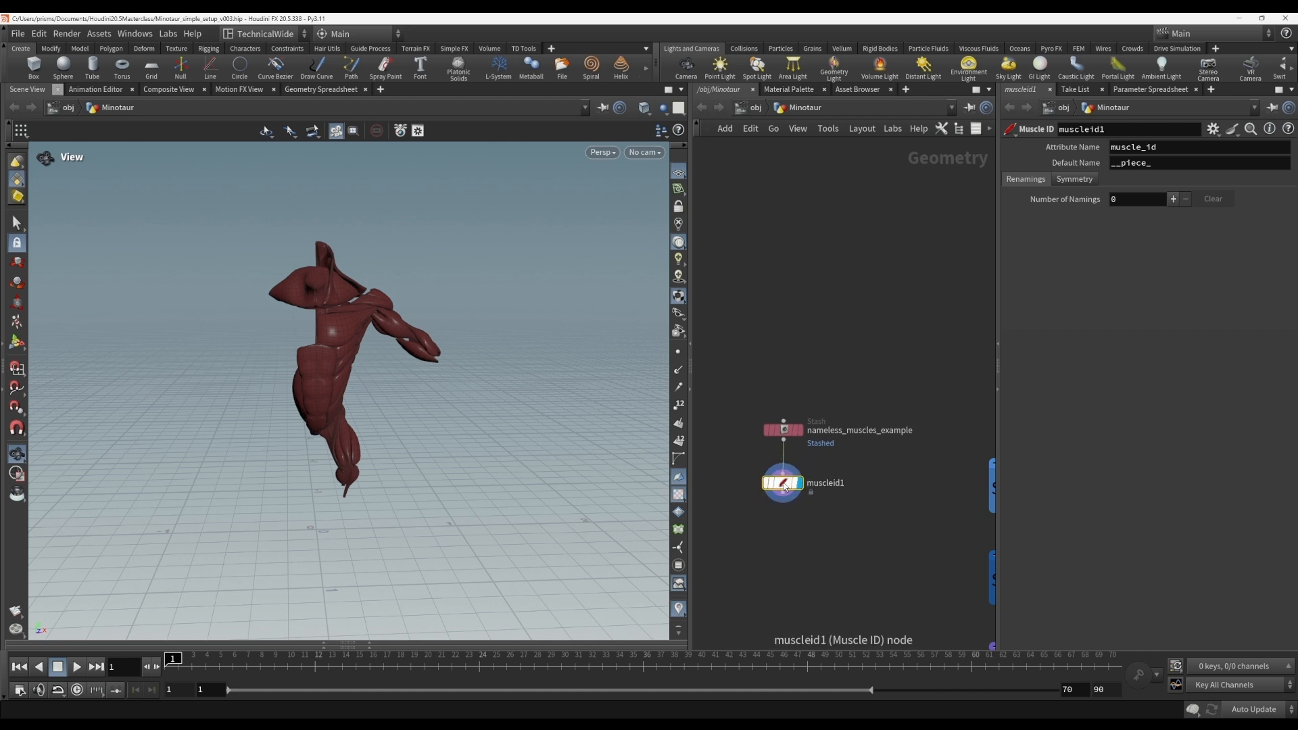
key("ctrl+c")
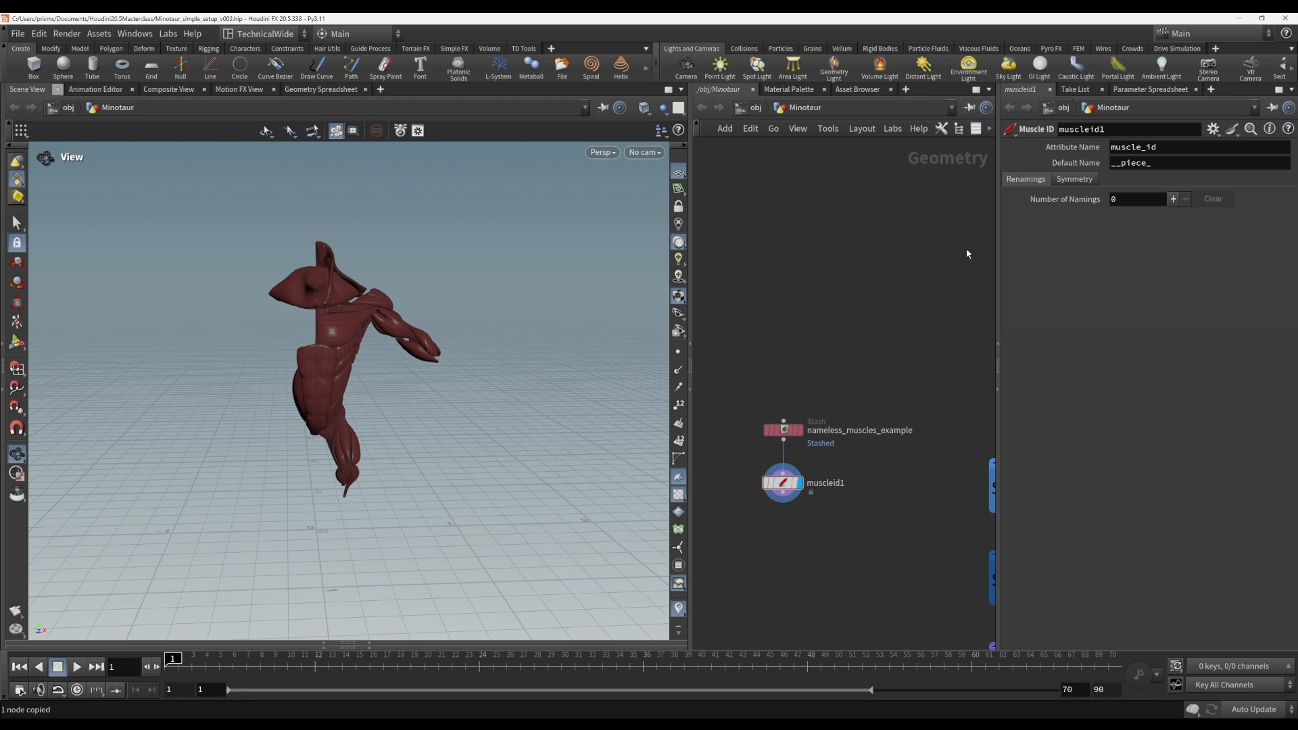
Select the Muscle ID node and activate its interactive muscle renaming state in the viewport.
mouse_move(788, 489)
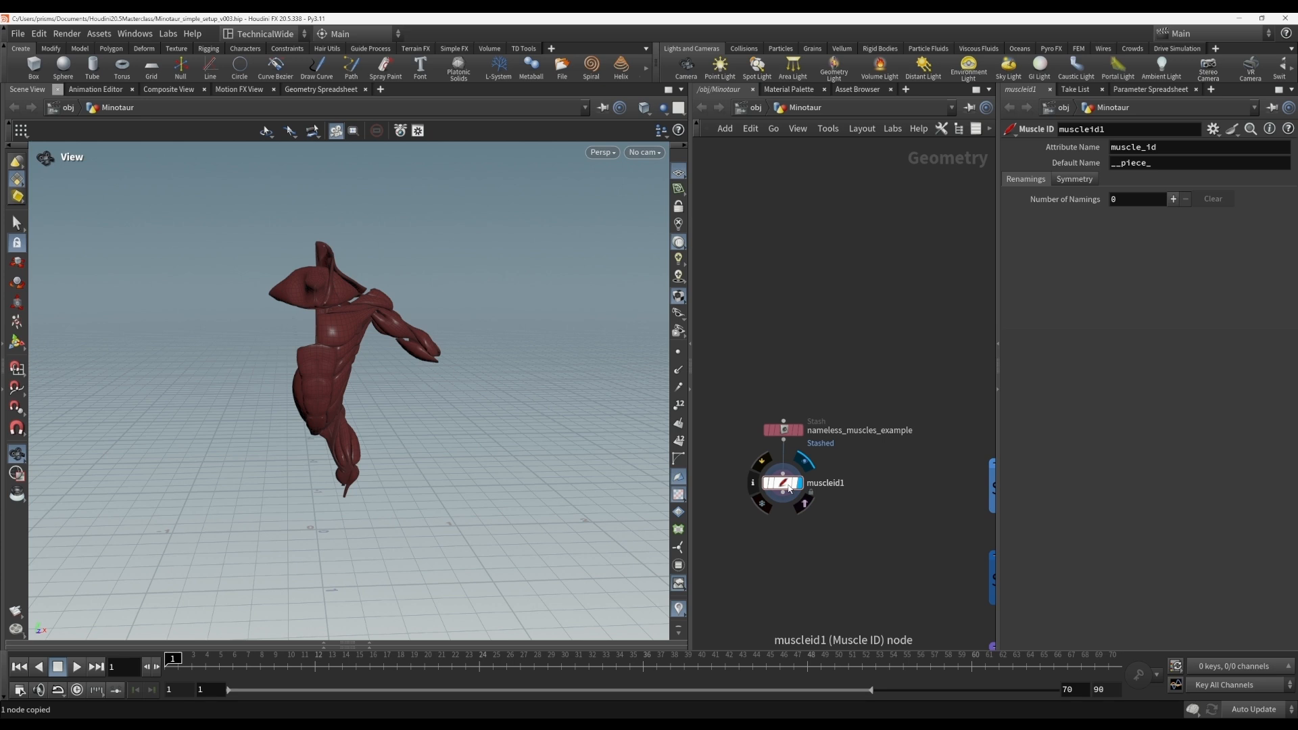
left_click(790, 487)
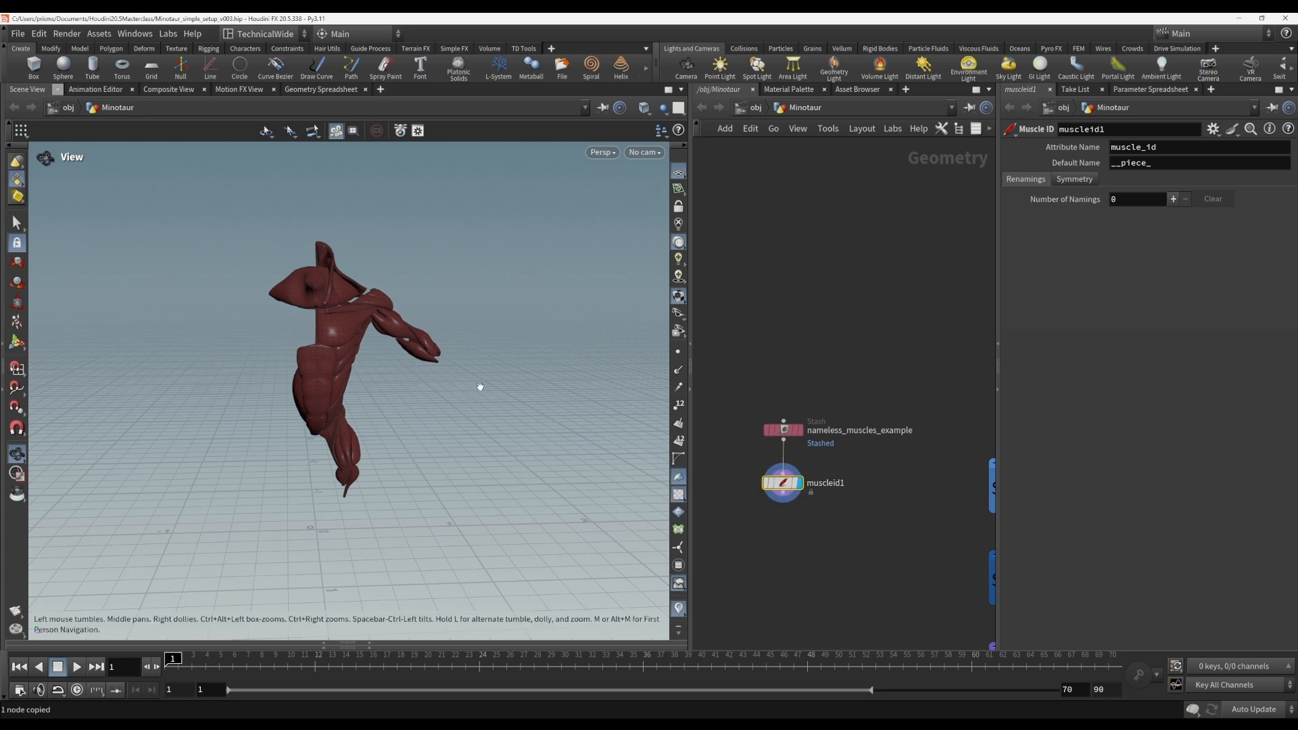
key("Return")
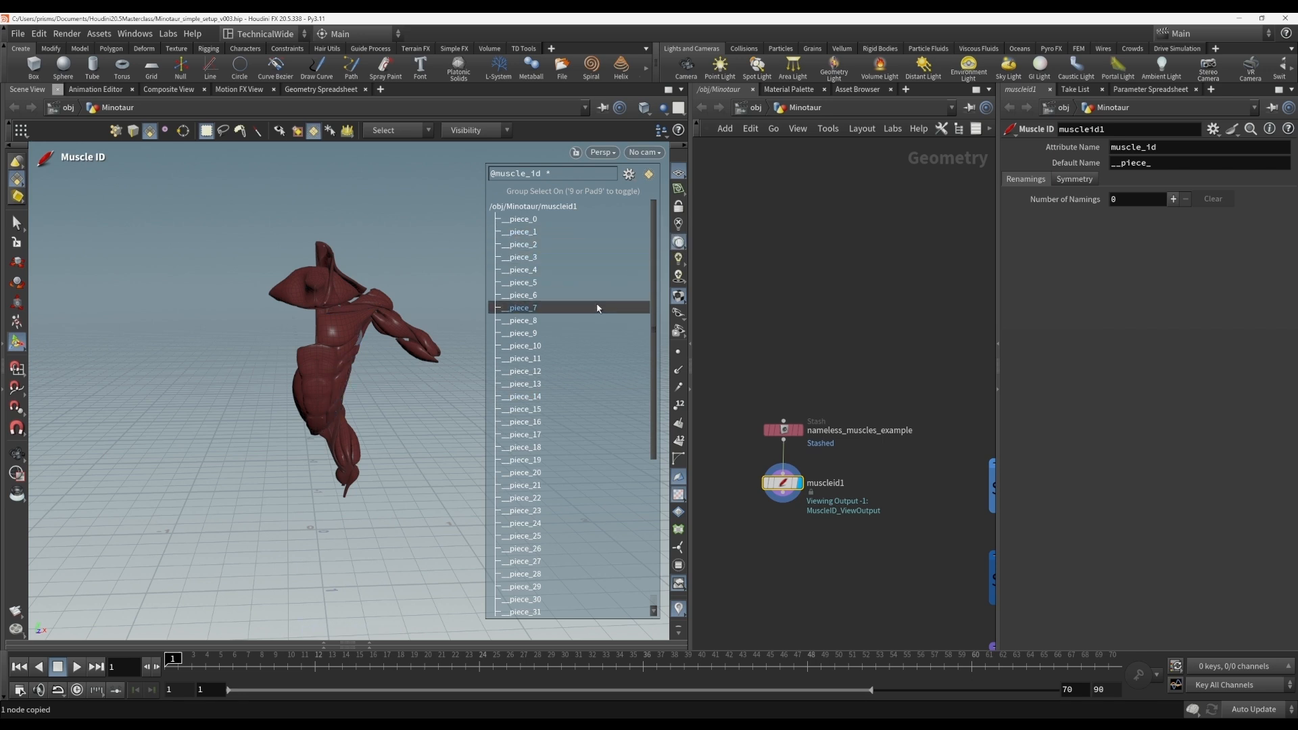
key("s")
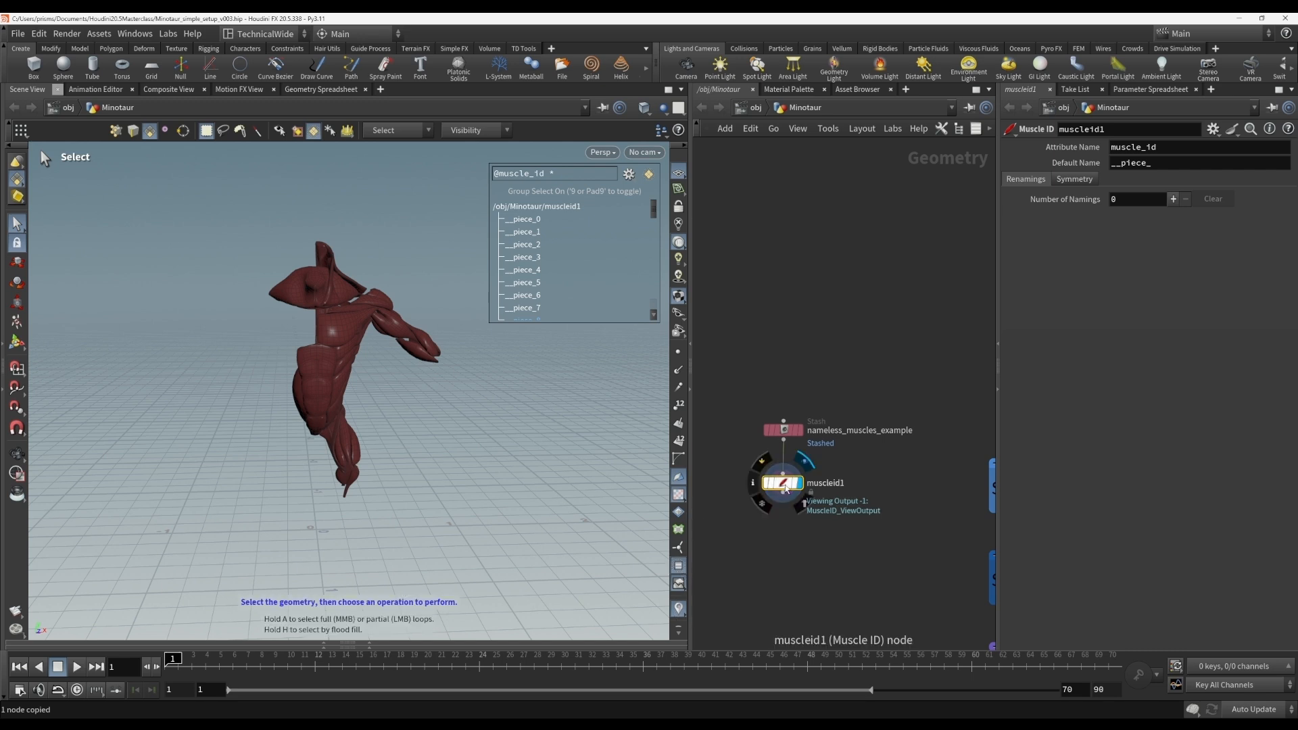
key("Return")
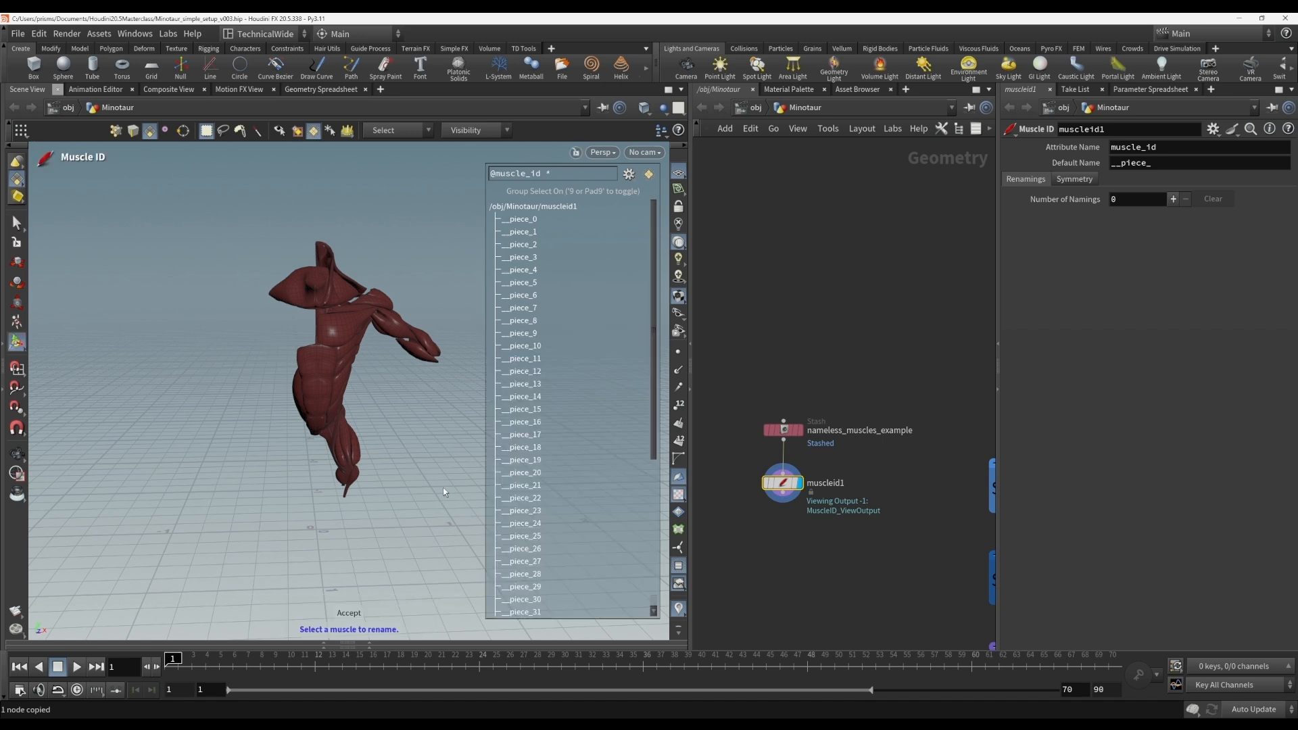
Rename the large lower chest muscle, __piece_15, as L_Pectoralis_maj_ster.
left_click_drag(432, 422, 408, 414, "alt")
middle_click_drag(375, 391, 406, 411, "alt")
right_click_drag(406, 411, 446, 390, "alt")
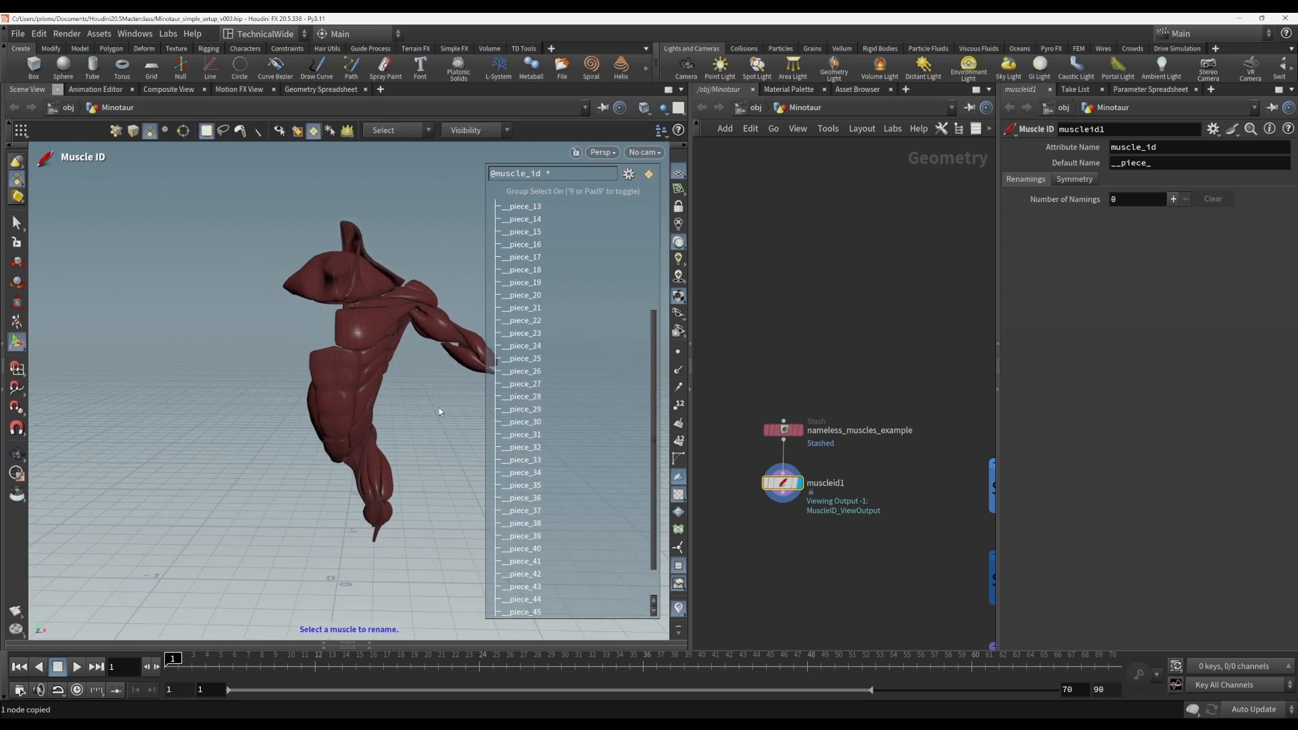
left_click(368, 331)
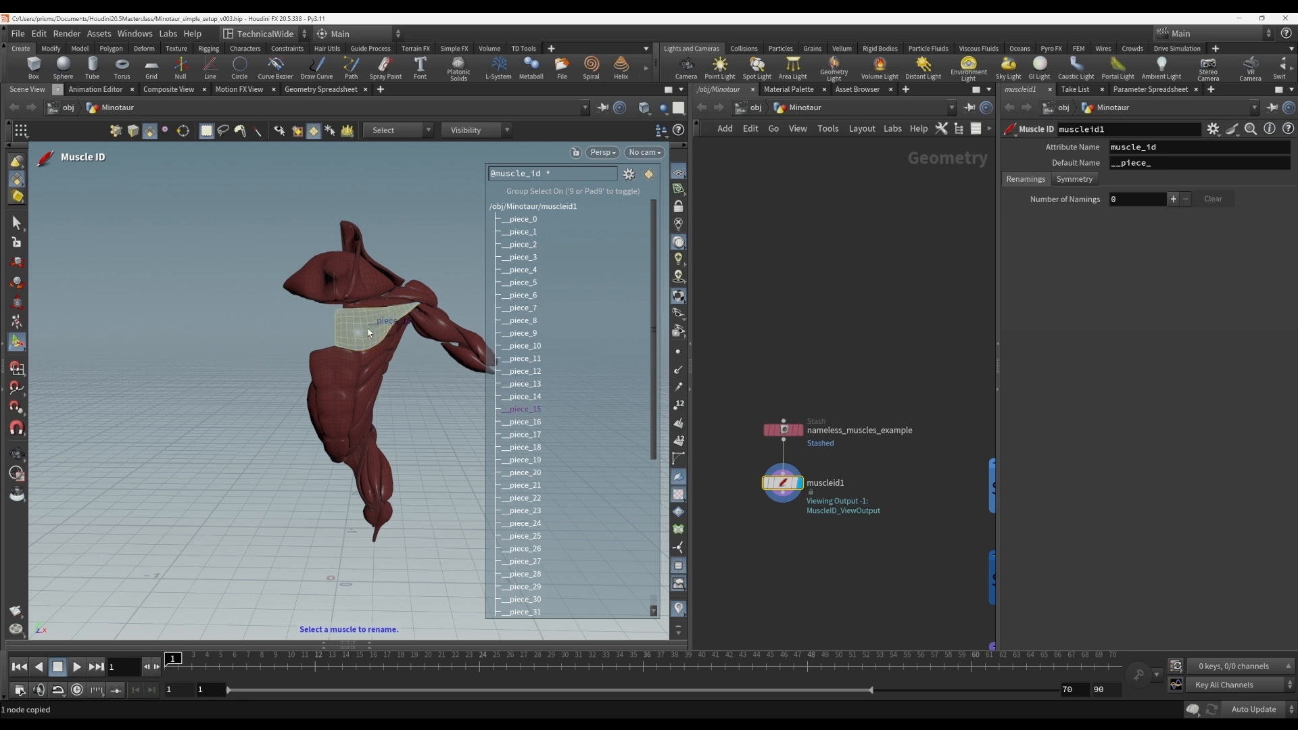
left_click(368, 328)
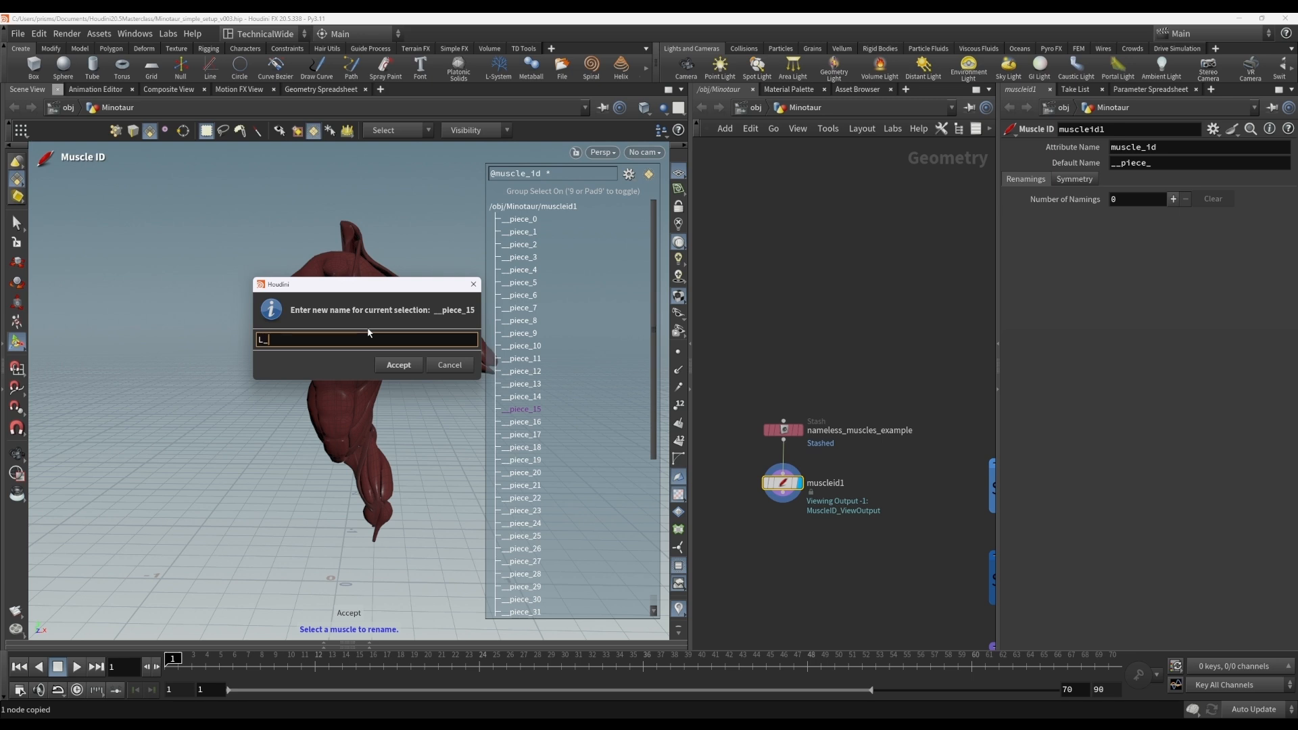
type("Pectoralis_maj_ster")
left_click_drag(380, 288, 376, 381)
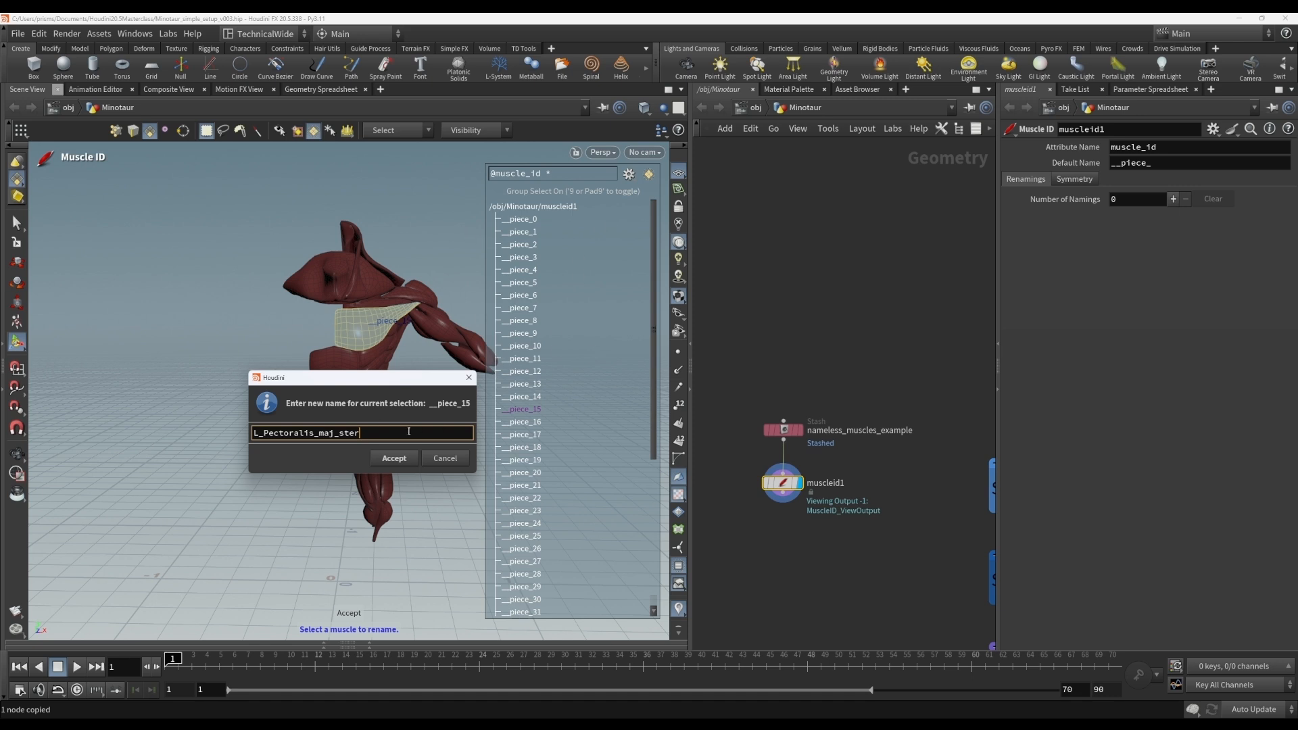
key("Return")
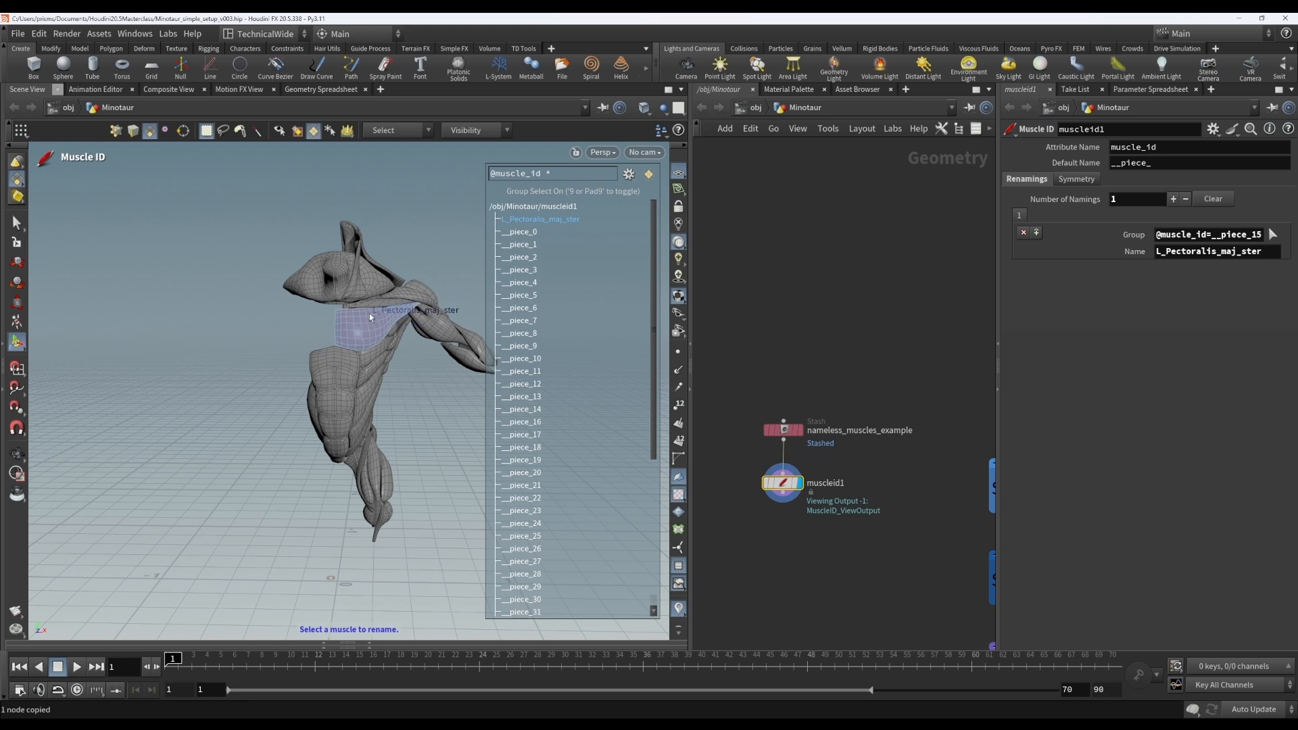
Rename the thin upper chest muscle just above it, __piece_14, as L_Pectoralis_maj_clav.
left_click(351, 335)
scroll(663, 270, "up", 2)
scroll(606, 291, "up", 3)
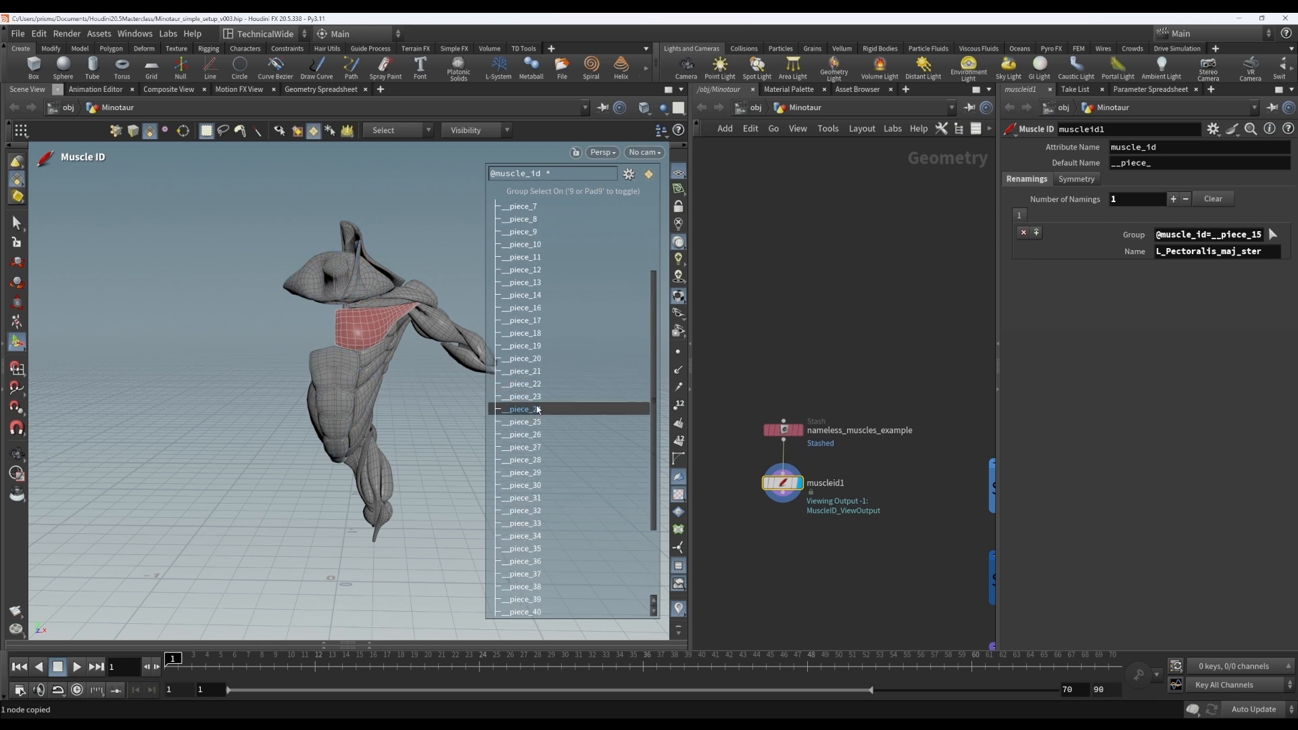
left_click(376, 303)
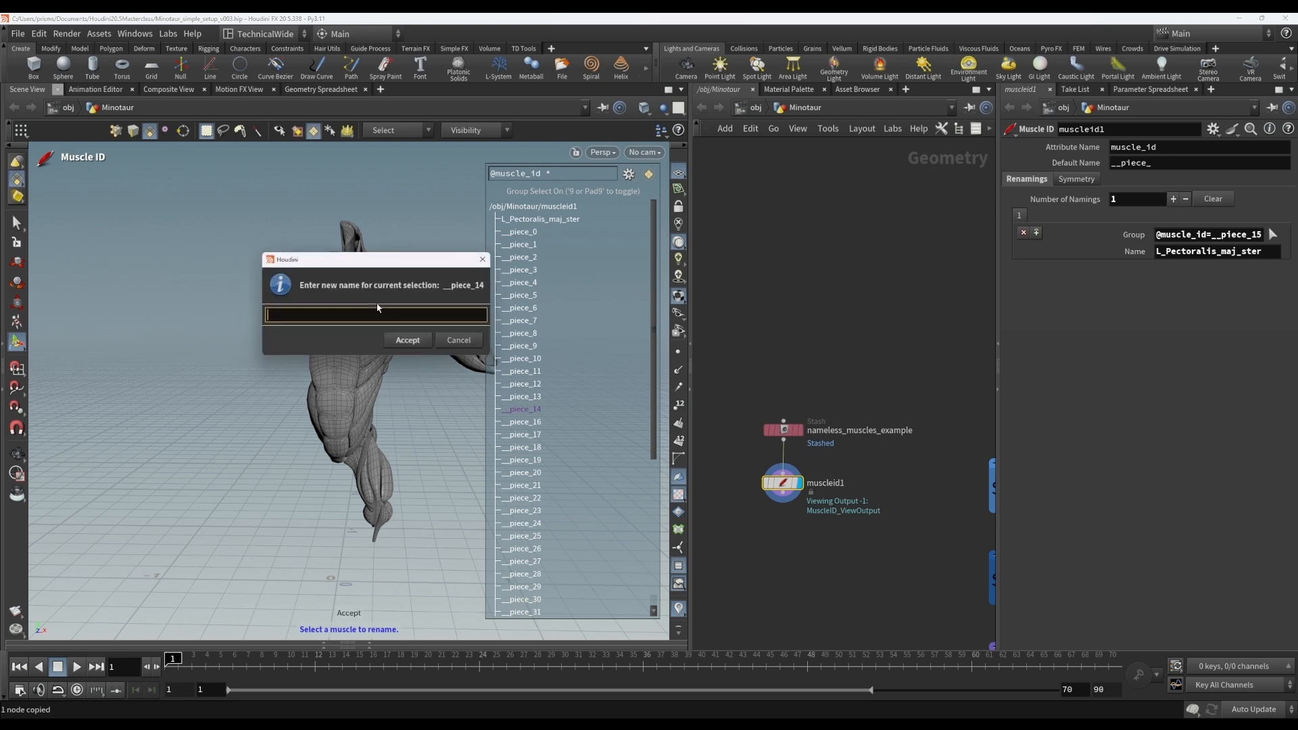
type("L_Pectoralis_maj_clav")
key("Return")
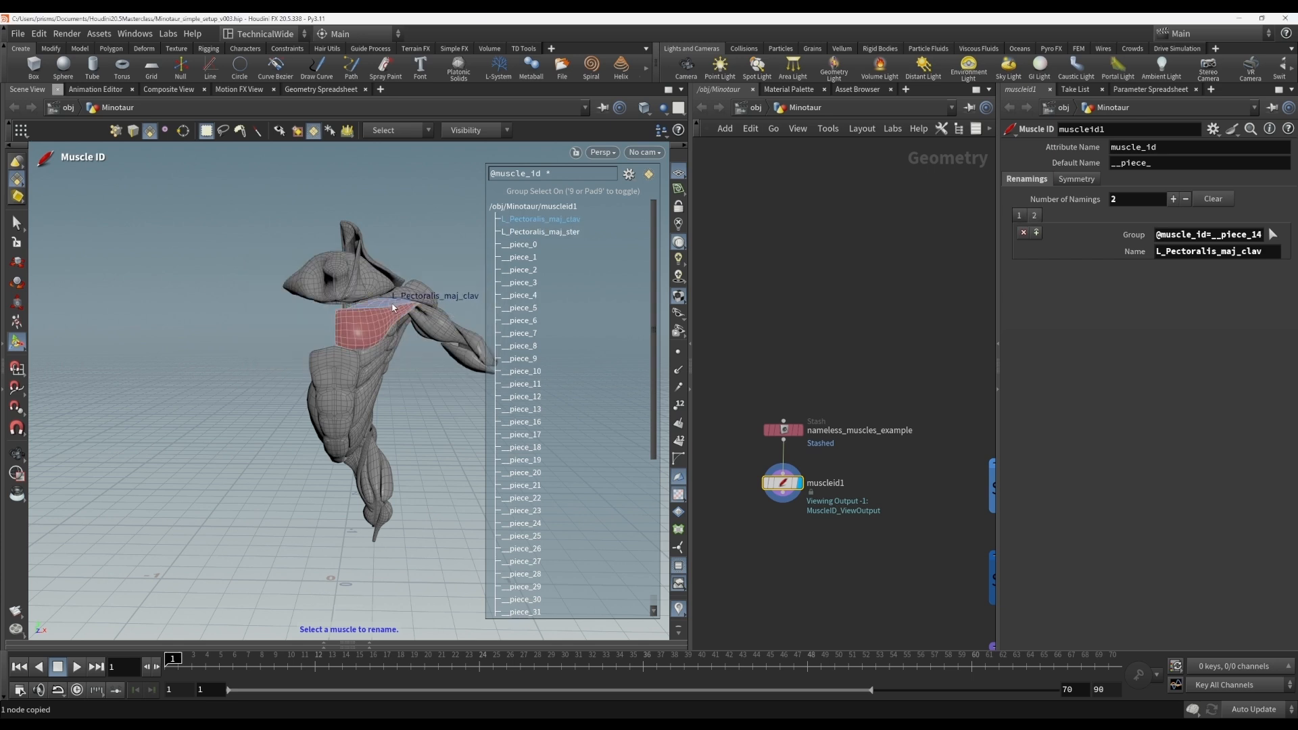
Resume the Muscle ID renaming state and examine the remaining unnamed torso muscles up close.
mouse_move(406, 371)
left_mouse_down("alt")
mouse_move(464, 371)
mouse_move(438, 429)
mouse_move(388, 366)
left_mouse_up("alt")
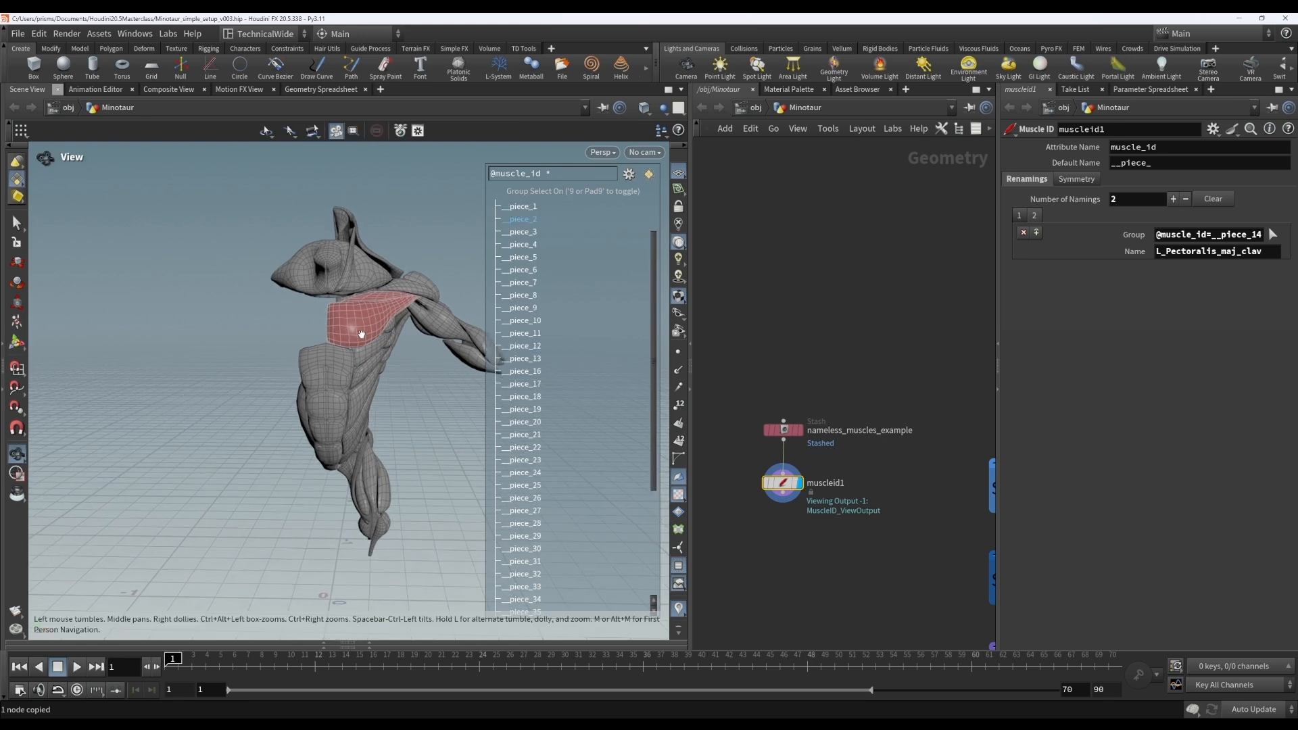
key("Return")
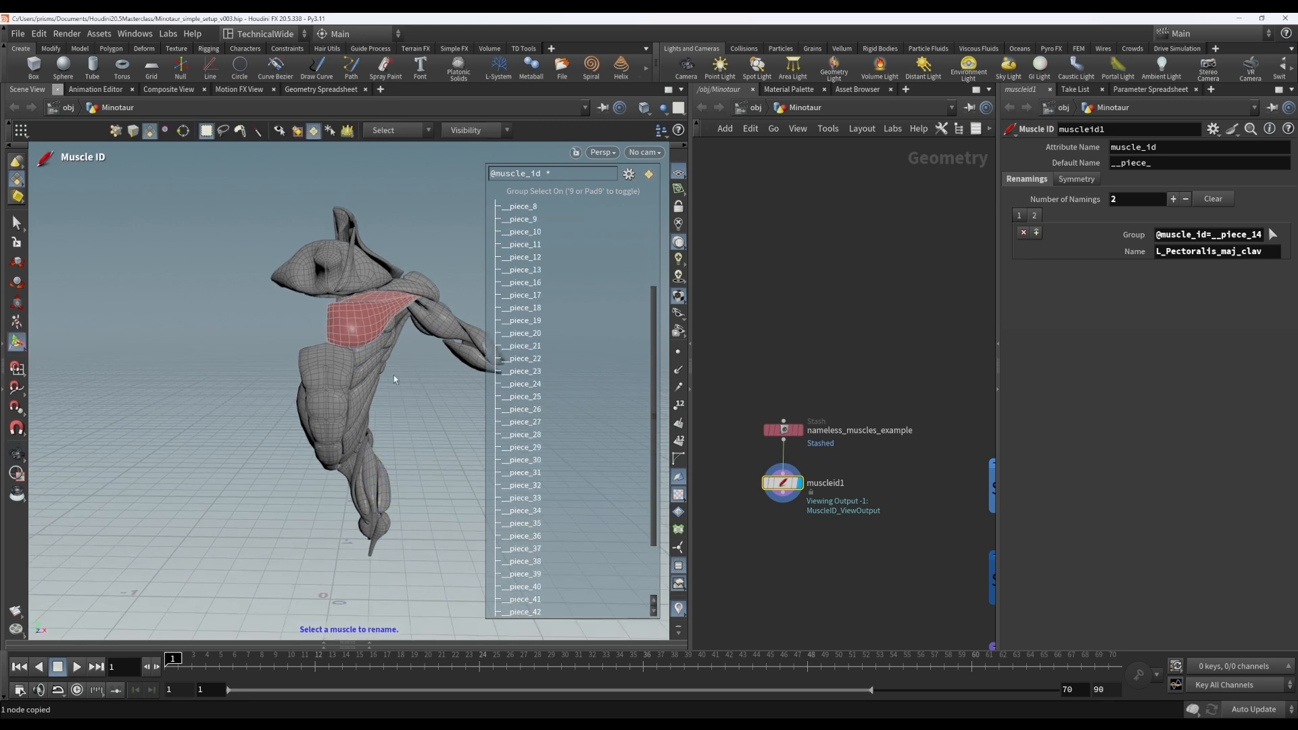
right_click_drag(379, 405, 435, 388, "alt")
mouse_move(435, 389)
left_mouse_down("alt")
mouse_move(365, 395)
mouse_move(428, 398)
left_mouse_up("alt")
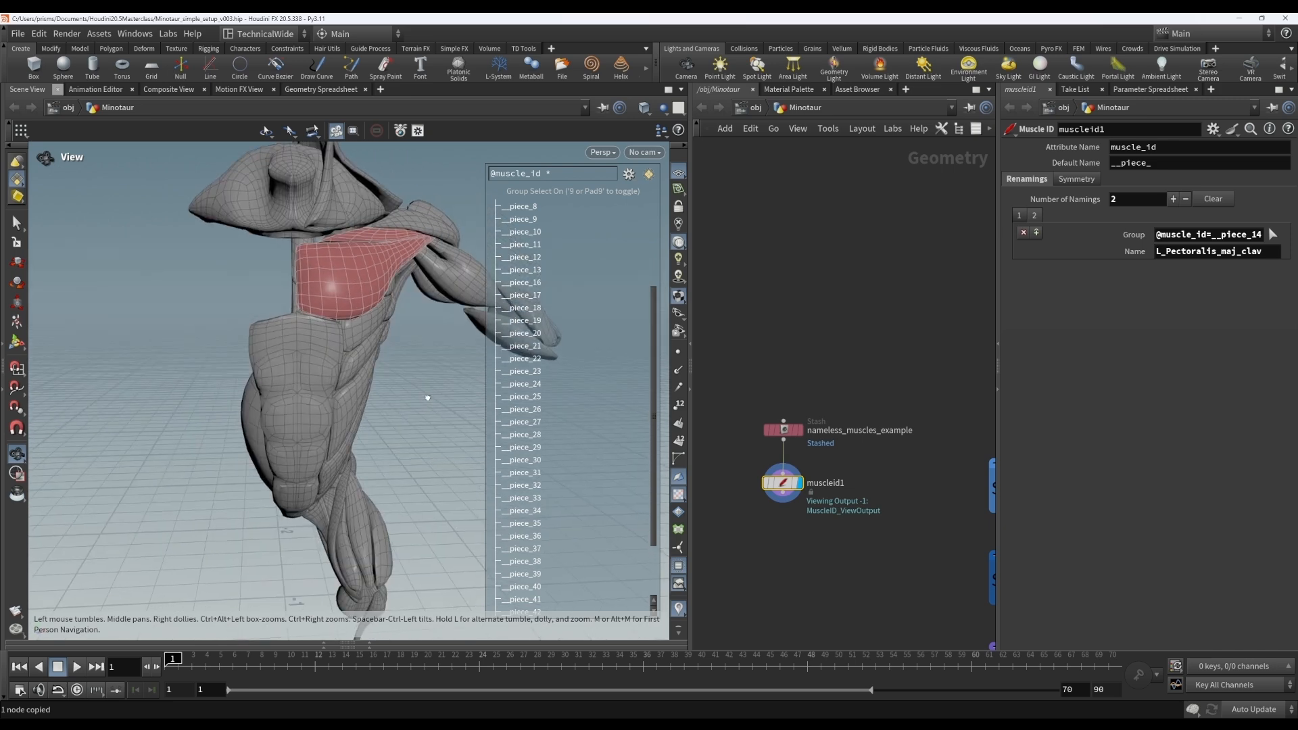
mouse_move(243, 391)
left_mouse_down("alt")
mouse_move(302, 379)
mouse_move(212, 379)
mouse_move(220, 369)
mouse_move(246, 386)
left_mouse_up("alt")
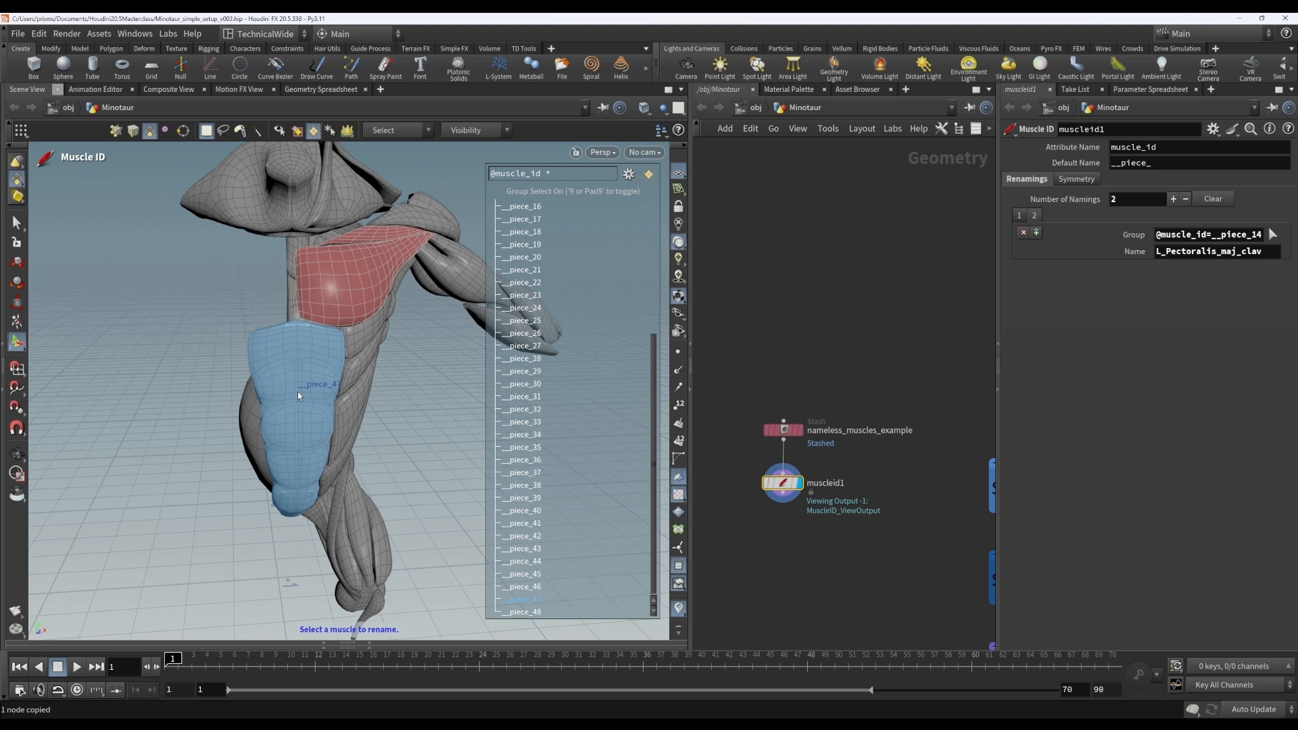
Rename the front abdominal muscle, __piece_47, as C_Rectus_abdominis.
left_click(298, 396)
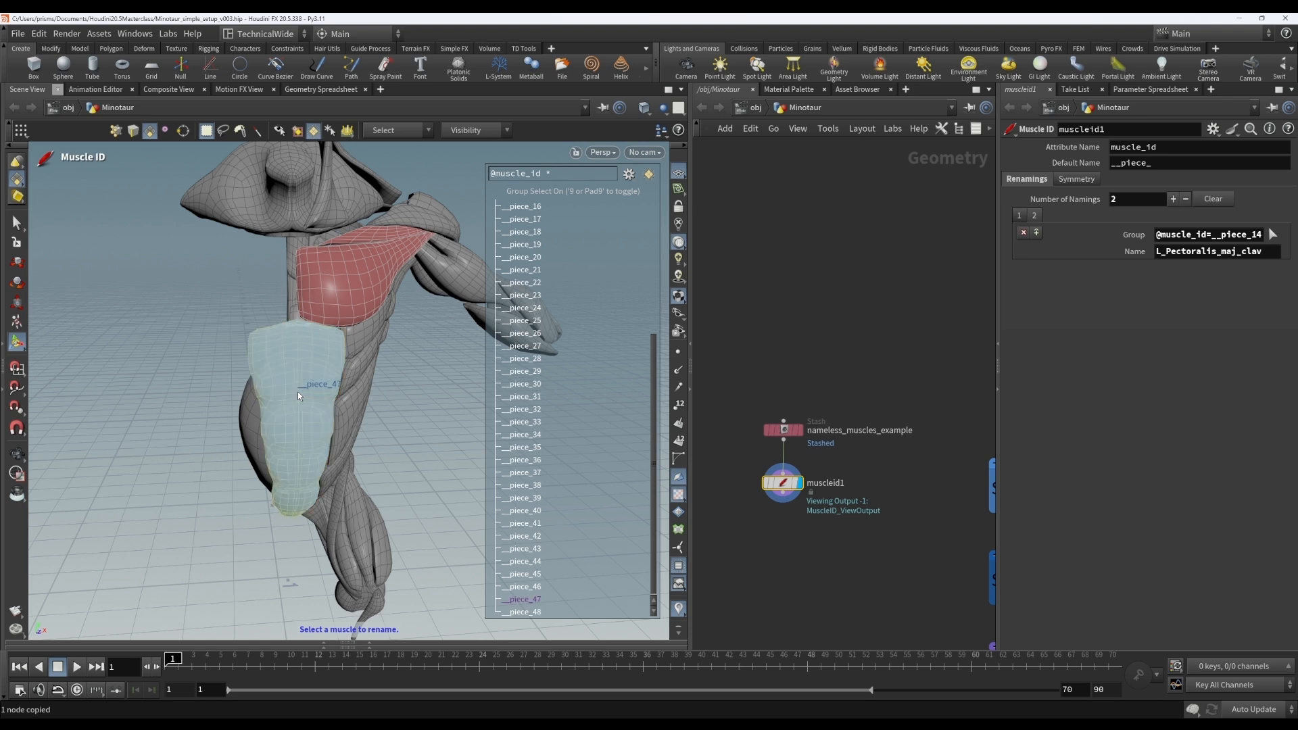
key("Return")
type("C_Rectus_abdominis")
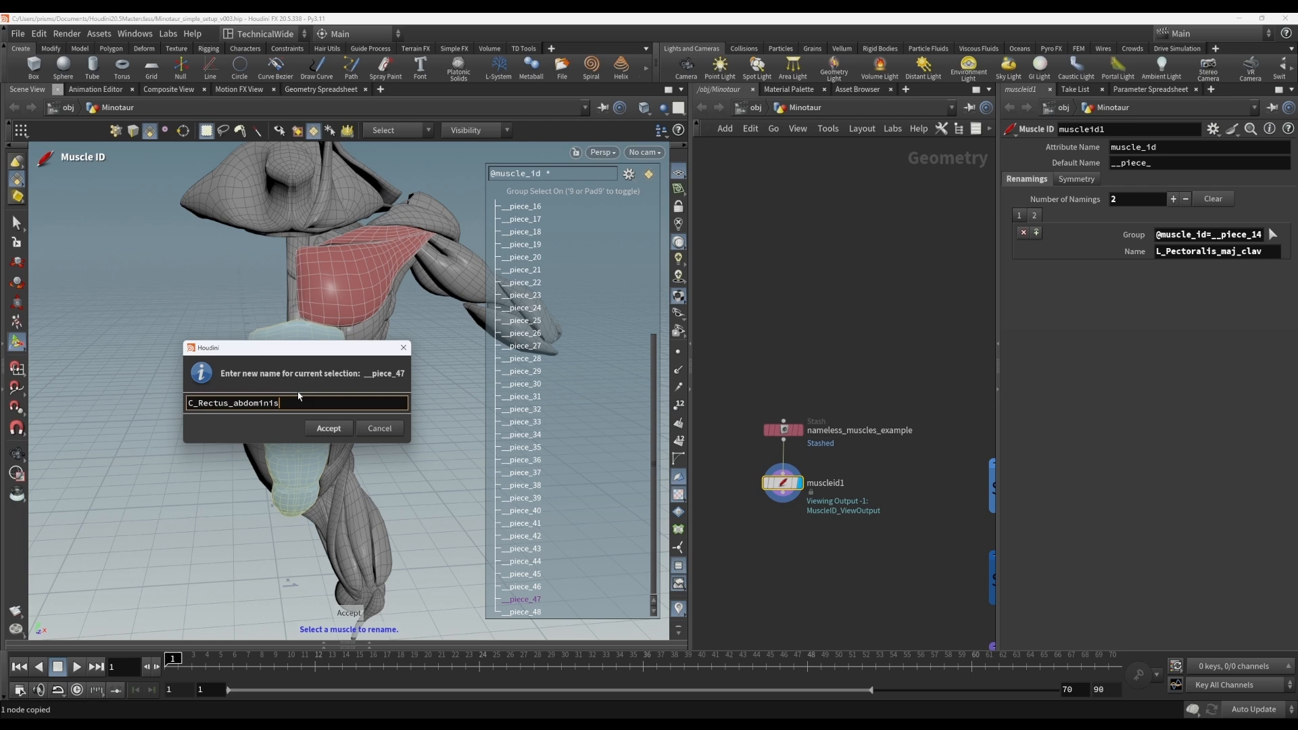
key("Return")
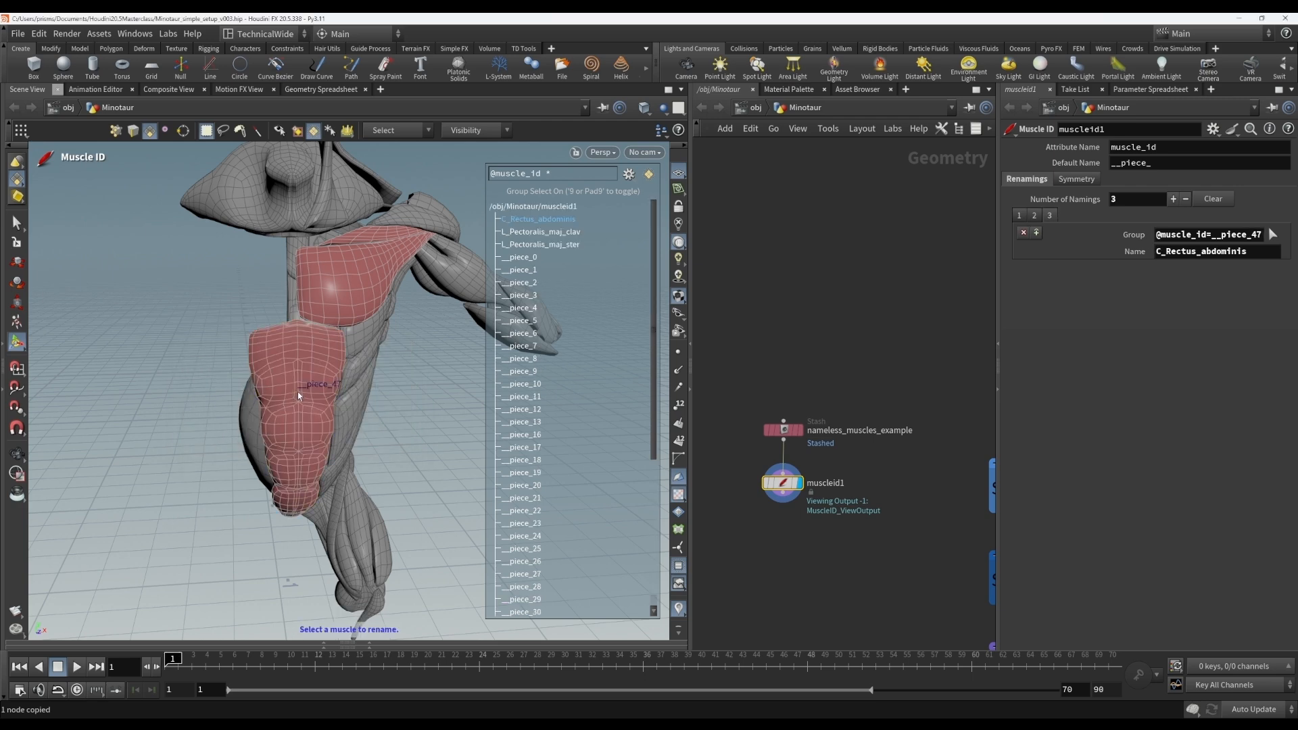
Turn on the template display of the REST_BONES node so the skeleton is drawn together with the muscles.
key("Escape")
left_click_drag(299, 416, 394, 392)
scroll(393, 393, "down", 2)
middle_click_drag(333, 402, 380, 451)
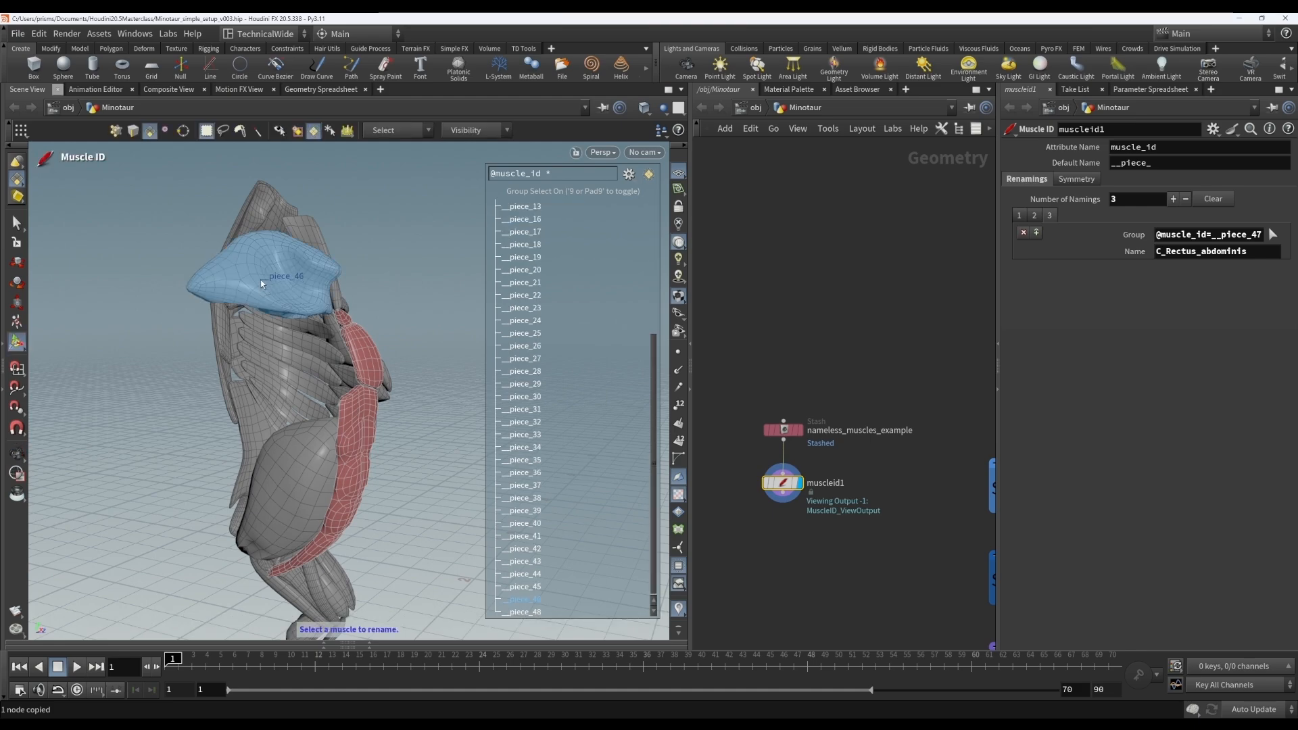
key("space")
left_click_drag(336, 490, 363, 473)
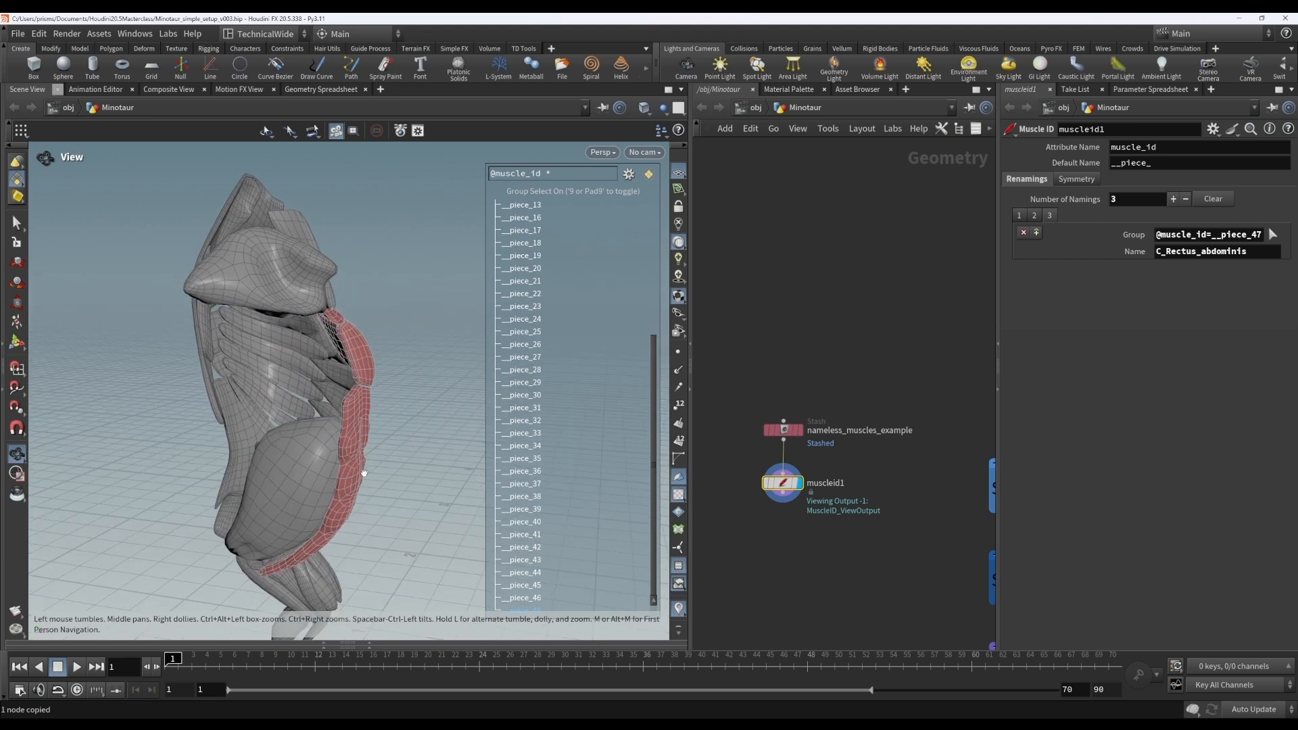
mouse_move(878, 580)
middle_mouse_down()
mouse_move(484, 566)
mouse_move(357, 597)
middle_mouse_up()
middle_click_drag(786, 443, 448, 458)
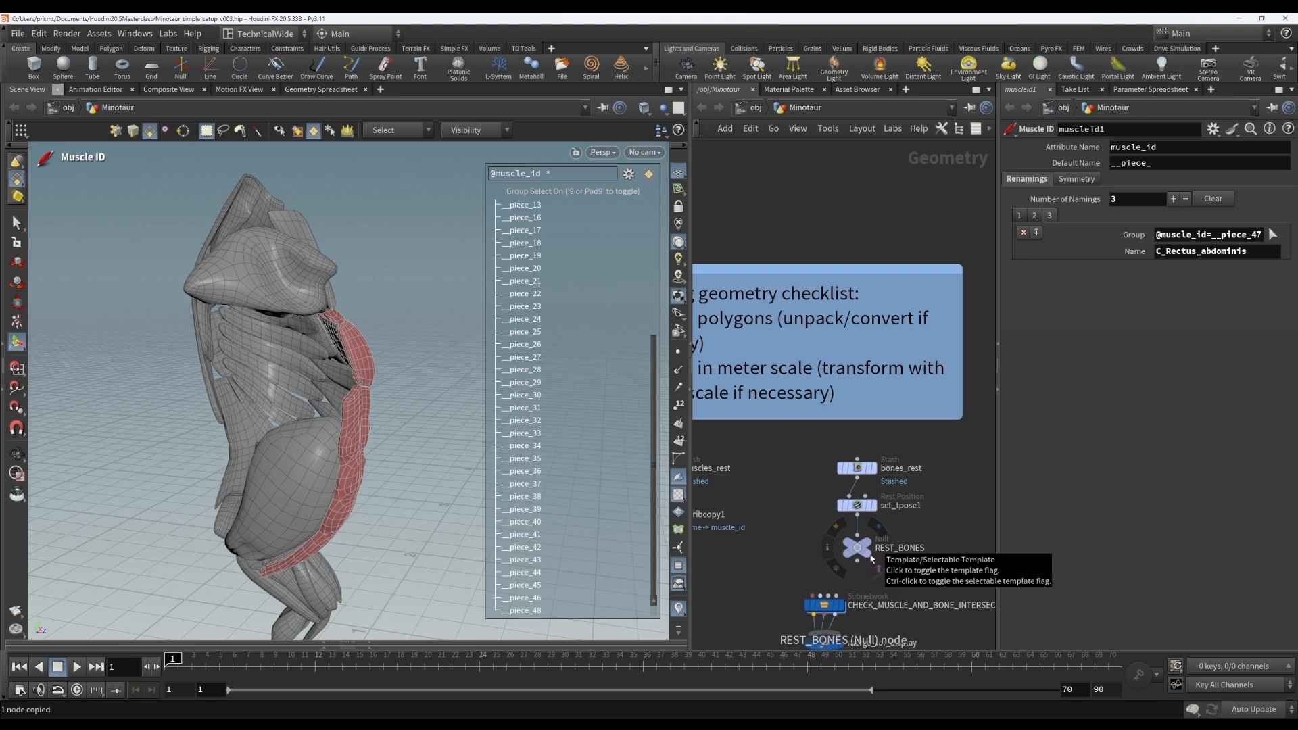
left_click(868, 559)
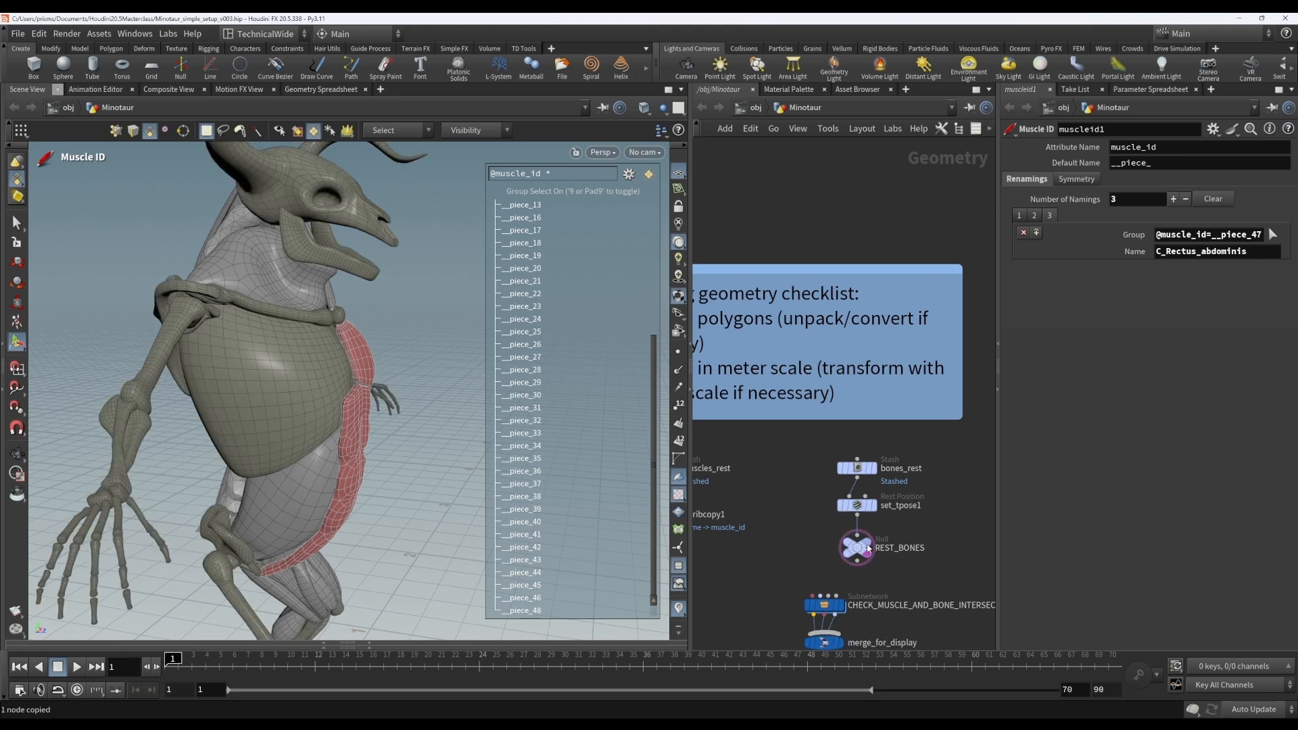
Return to the muscleid1 node in the network and examine how the belly piece fills the space between rib cage and pelvis.
left_click_drag(409, 490, 240, 473, "alt")
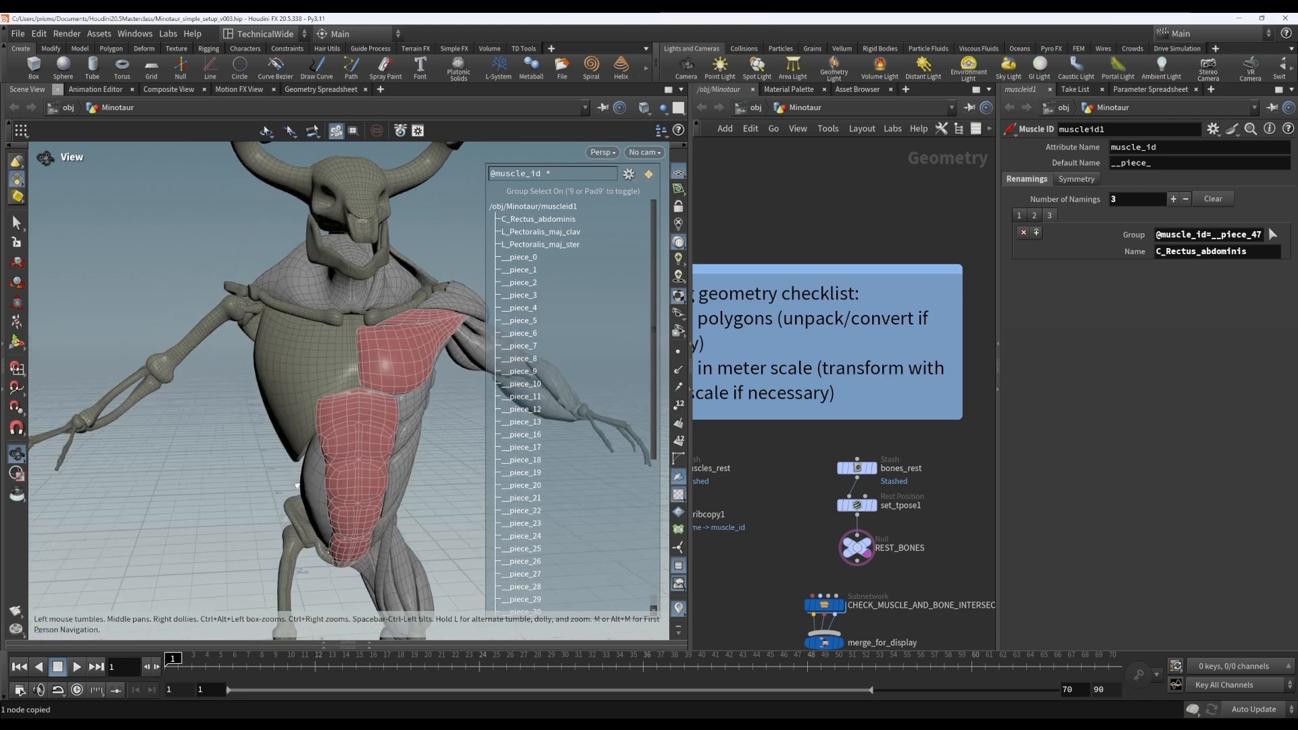
scroll(238, 470, "down", 3)
middle_click_drag(724, 555, 902, 542)
middle_click_drag(774, 541, 932, 530)
middle_click_drag(710, 426, 884, 459)
middle_click_drag(744, 477, 953, 478)
middle_click_drag(758, 512, 897, 501)
key("Escape")
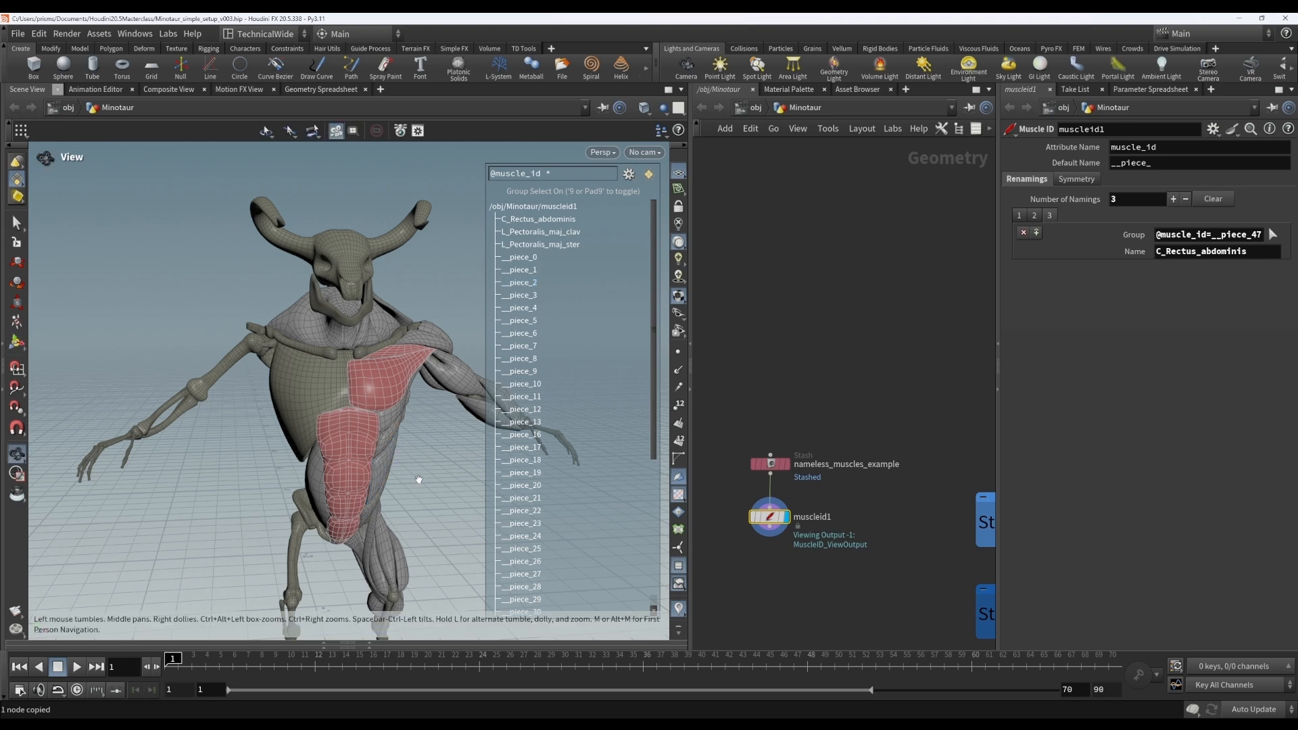
left_click_drag(417, 478, 362, 498)
right_click_drag(363, 499, 451, 477)
left_click_drag(403, 497, 287, 514)
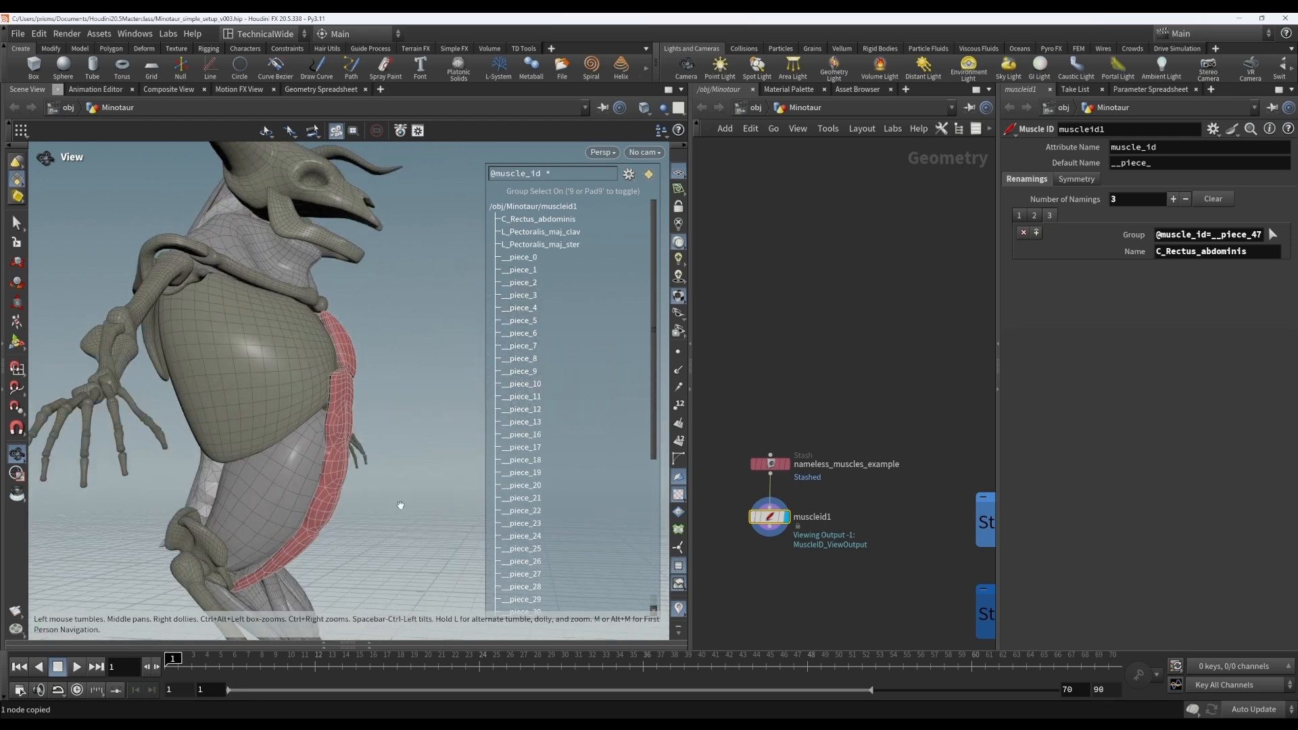
key("Return")
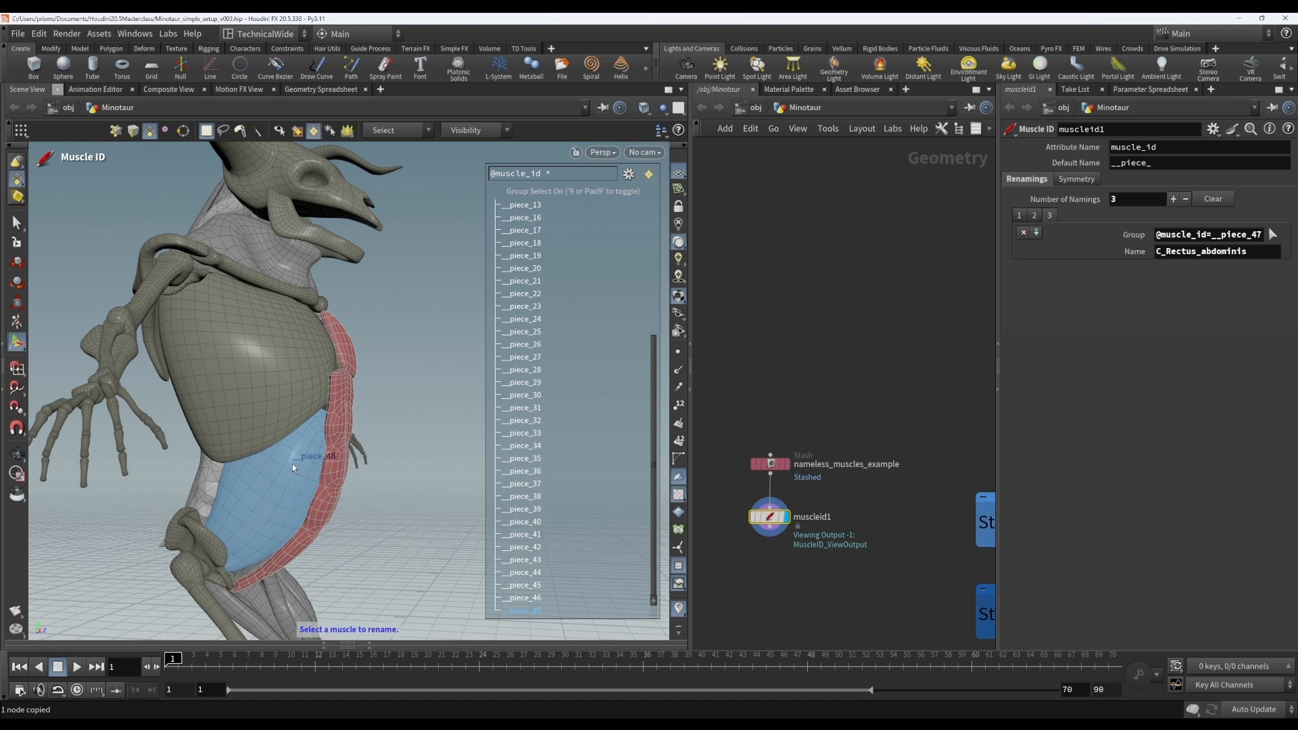
left_click_drag(292, 493, 169, 487, "alt")
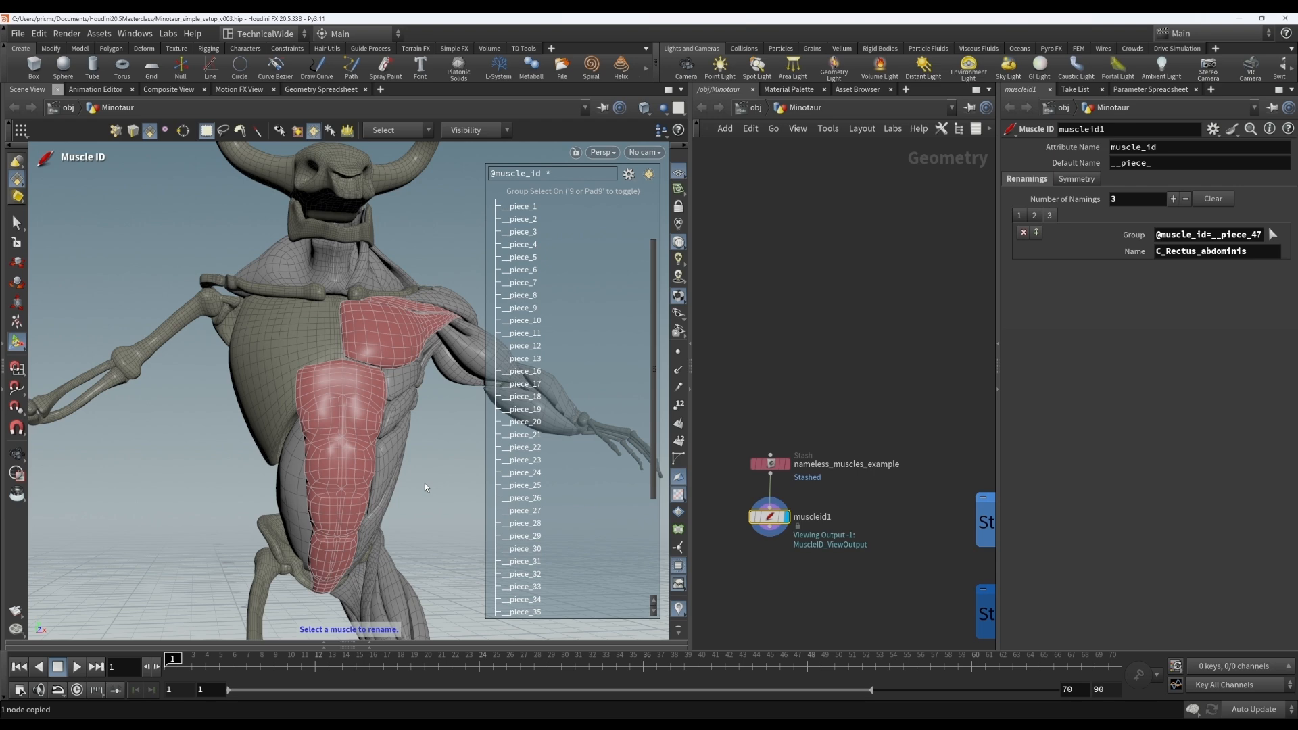
key("Escape")
left_click_drag(419, 483, 467, 492)
mouse_move(380, 507)
left_mouse_down()
mouse_move(405, 507)
mouse_move(370, 507)
left_mouse_up()
key("Return")
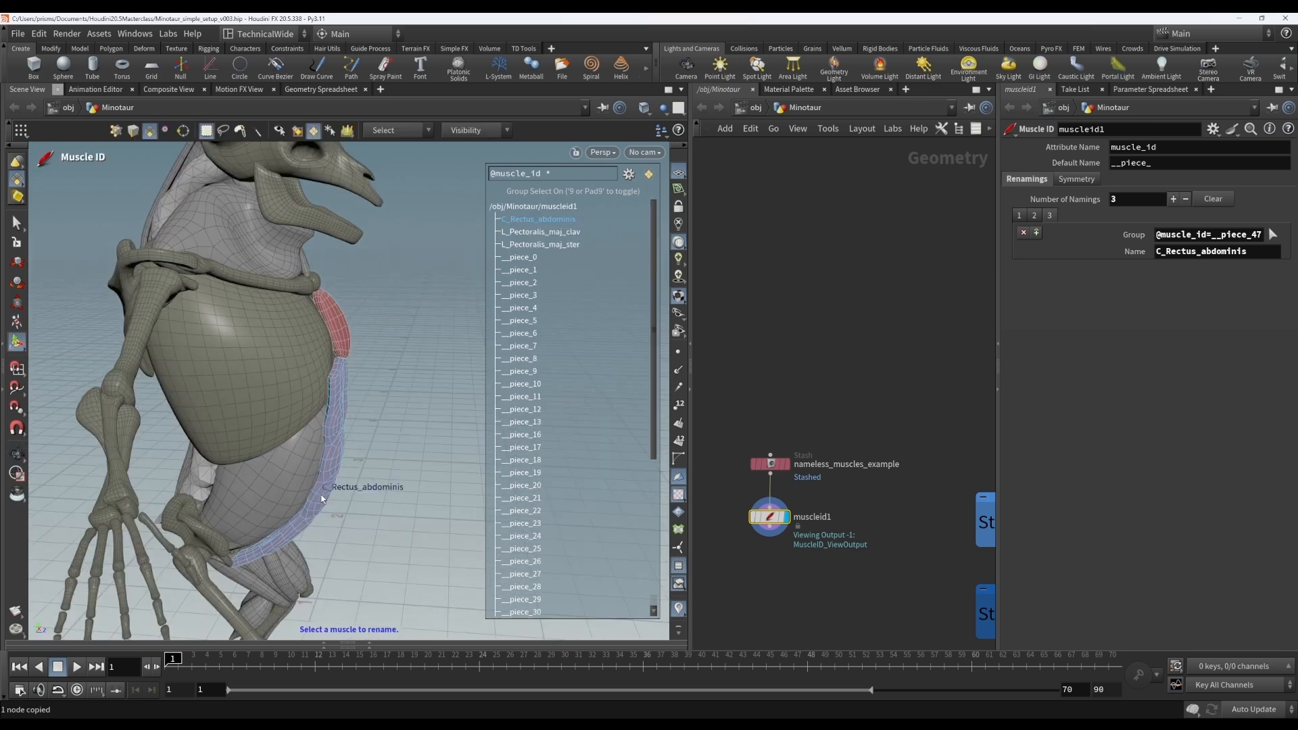
Rename the belly volume below the rib cage, __piece_48, as C_belly_cavity.
right_click_drag(389, 487, 298, 476, "alt")
left_click_drag(298, 477, 260, 484, "alt")
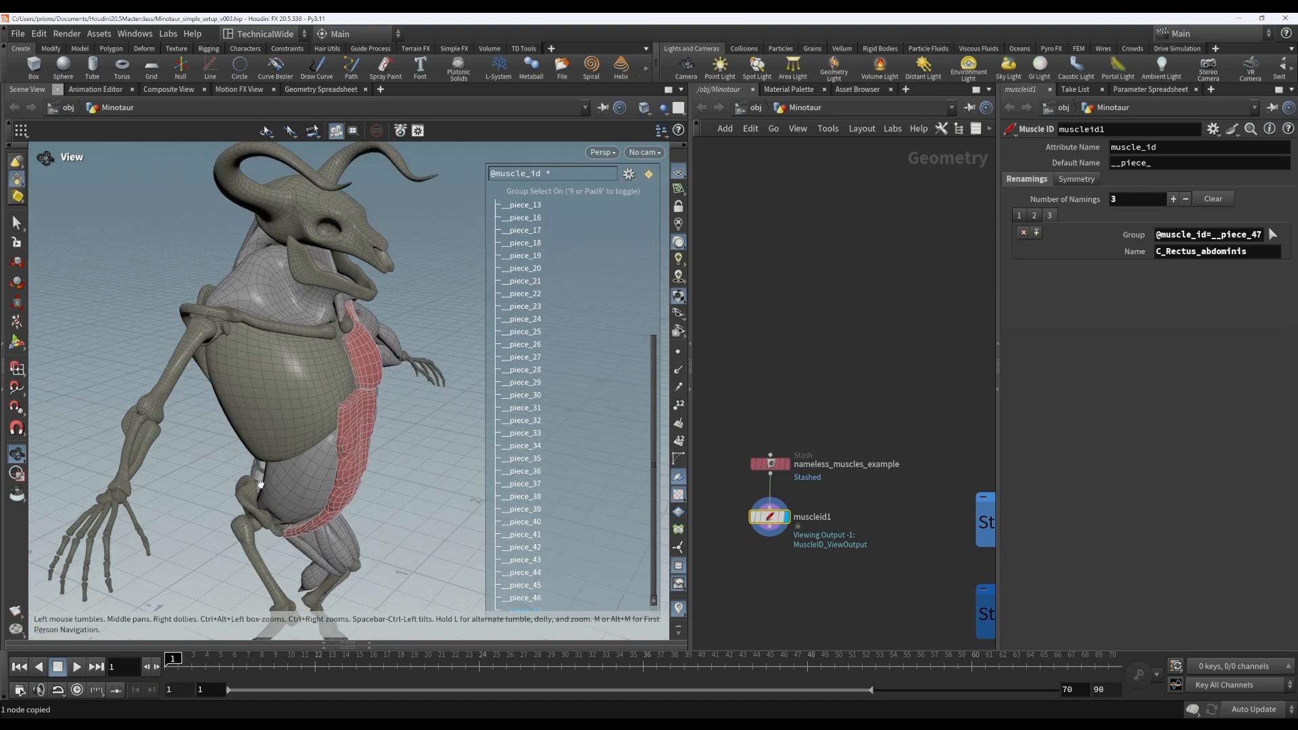
left_click(297, 491)
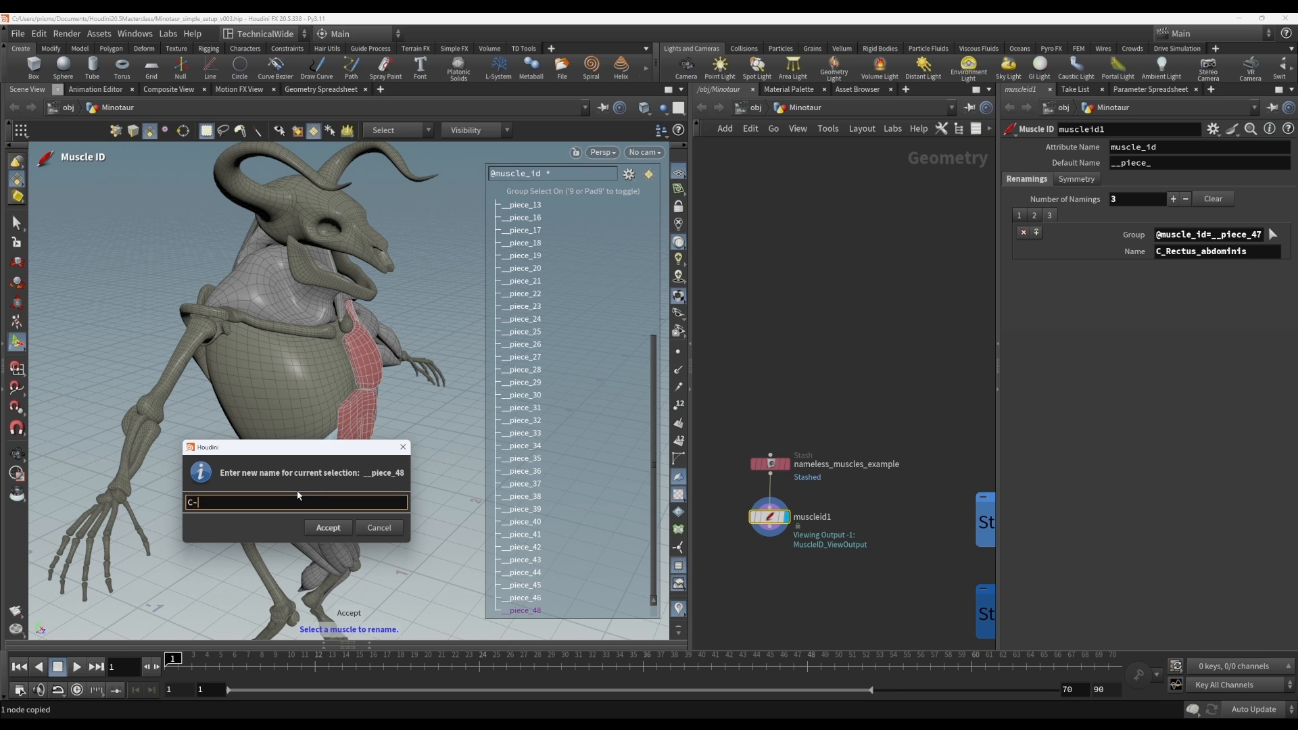
type("C_belly_cab")
type("ity")
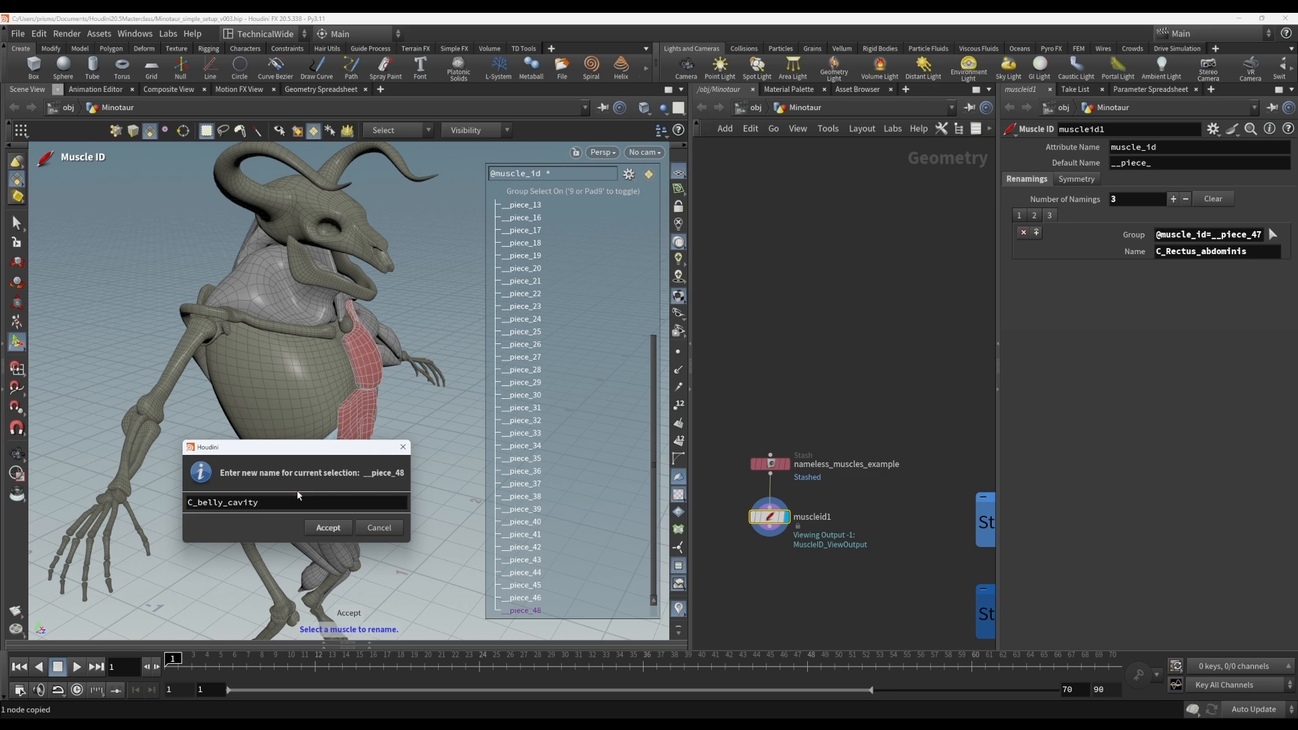
key("Return")
Rename the large neck volume above the collarbones, __piece_46, as C_neck_filler.
left_click_drag(289, 387, 324, 365, "alt")
left_click_drag(253, 330, 180, 314, "alt")
left_click_drag(374, 389, 270, 392, "alt")
right_click_drag(270, 392, 353, 370, "alt")
left_click_drag(353, 370, 325, 307, "alt")
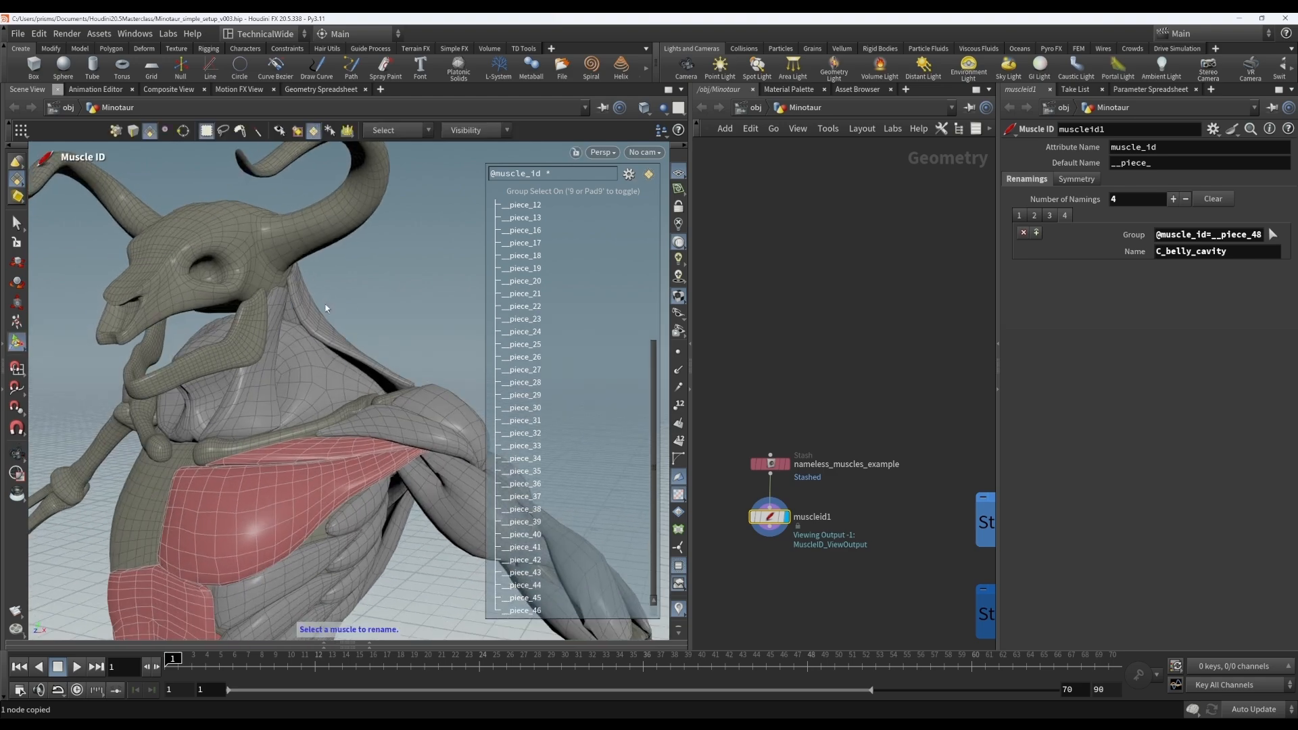
left_click_drag(417, 359, 372, 329, "alt")
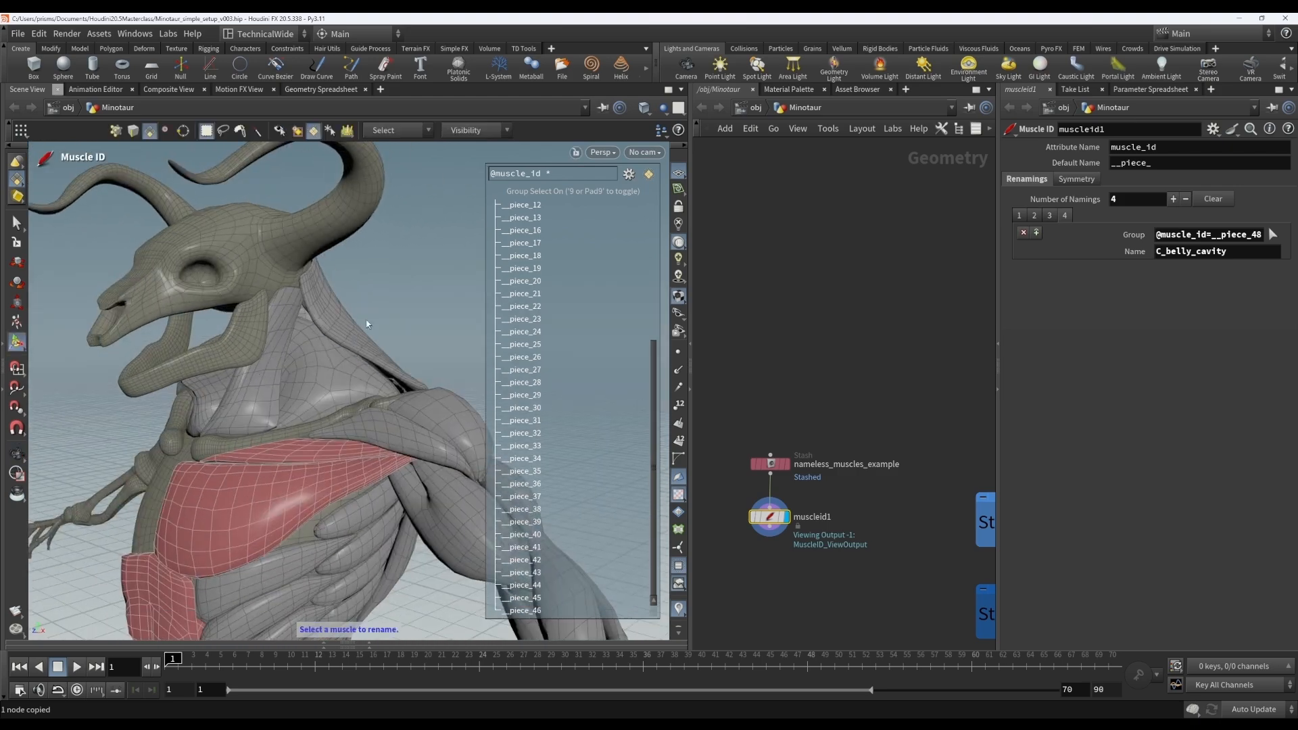
left_click_drag(293, 380, 230, 376)
left_click_drag(324, 388, 443, 351, "alt")
left_click_drag(318, 366, 270, 408, "alt")
left_click_drag(180, 403, 122, 405, "alt")
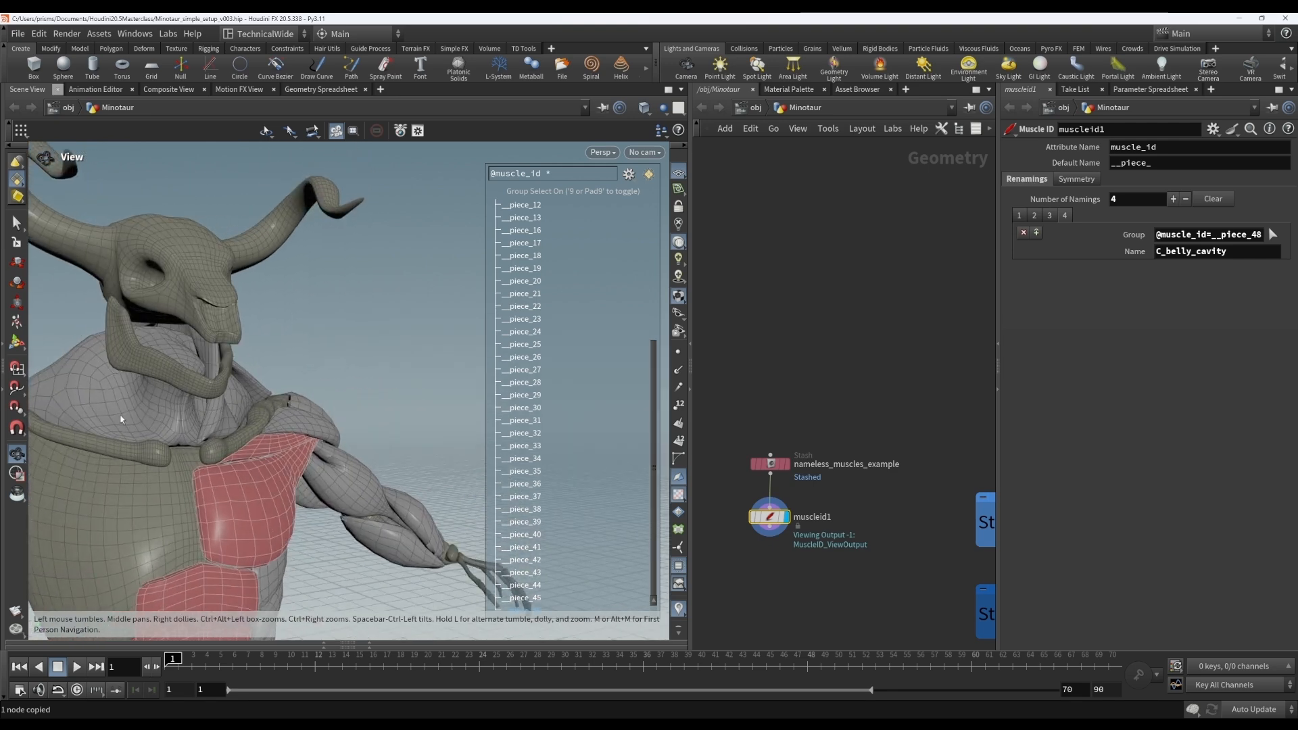
left_click(95, 407)
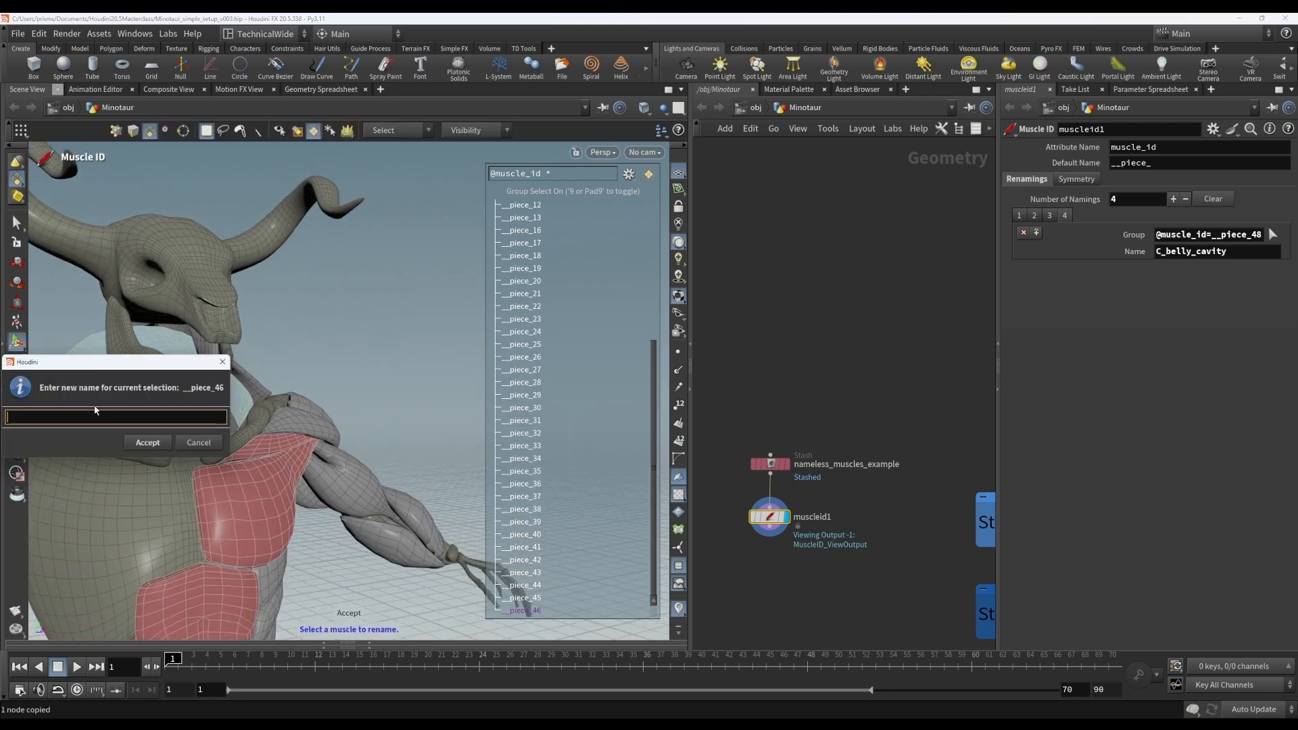
type("C_neck_filler")
key("Return")
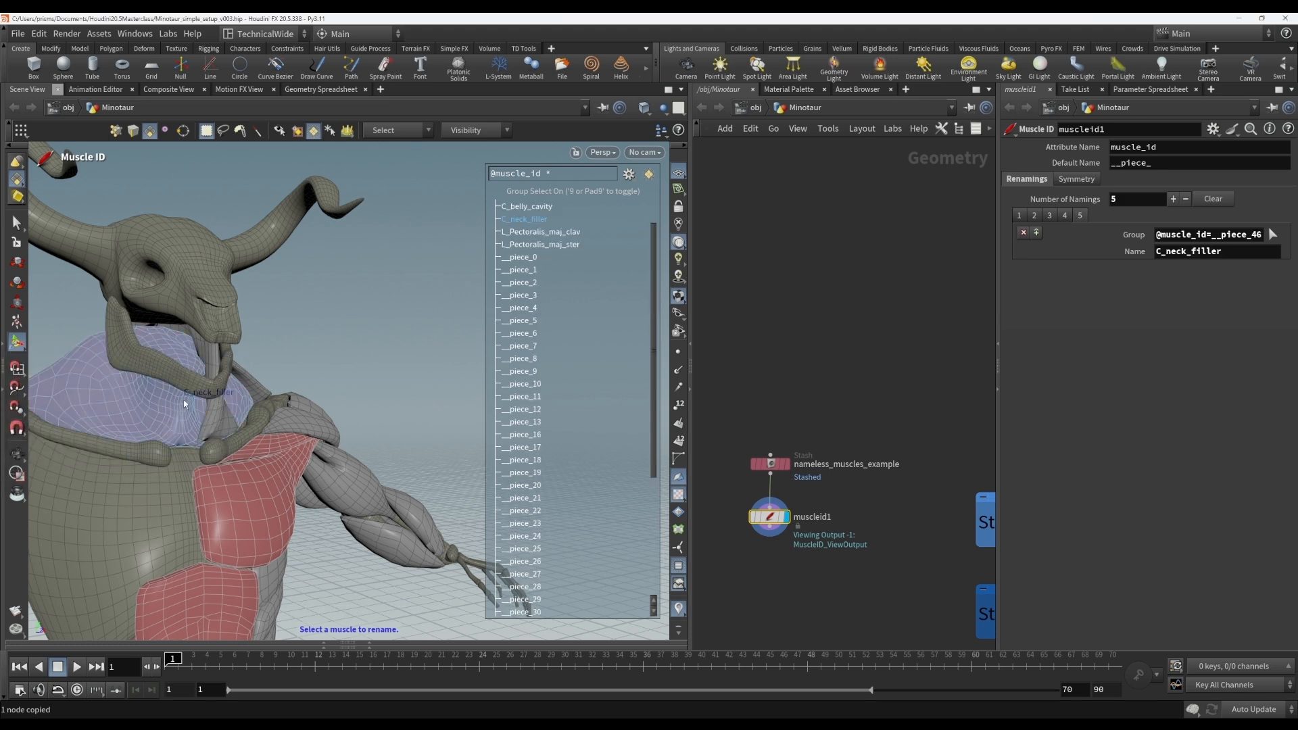
Reselect the muscleid1 node to get back to its interactive muscle renaming.
right_click_drag(292, 598, 285, 567, "alt")
left_click_drag(284, 566, 356, 571, "alt")
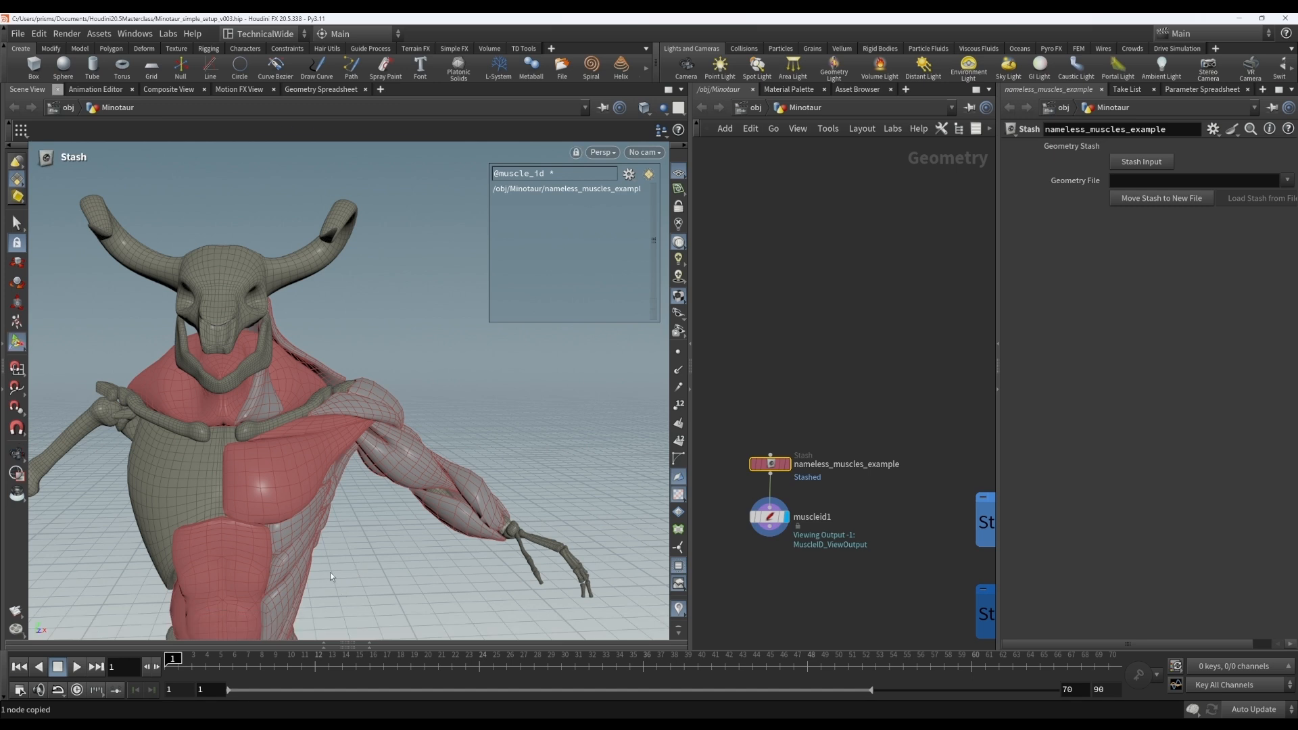
left_click(770, 518)
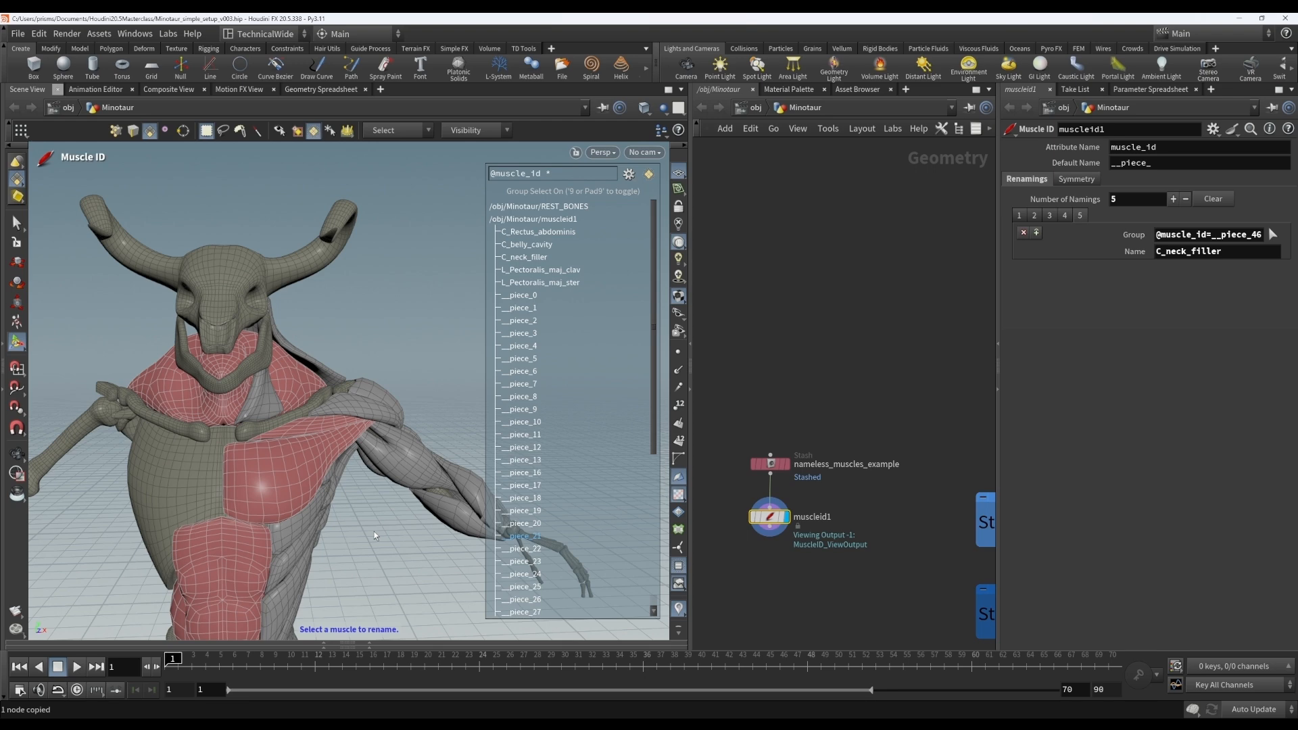
Examine the renamed neck and belly volumes in relation to the rib cage from the front and side.
key("Escape")
mouse_move(375, 532)
left_mouse_down()
mouse_move(317, 541)
mouse_move(362, 552)
left_mouse_up()
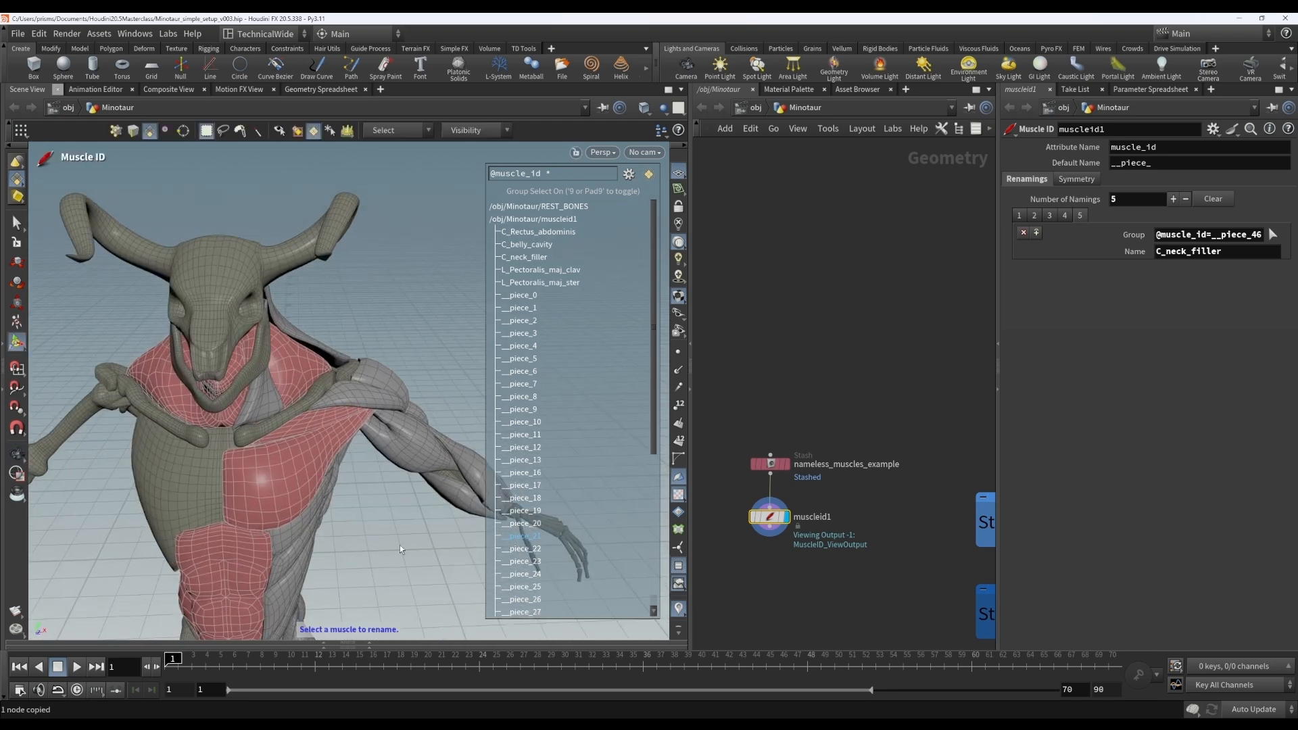
right_click_drag(409, 551, 392, 528, "alt")
middle_click_drag(391, 528, 479, 362, "alt")
scroll(489, 368, "down", 5)
scroll(338, 440, "down", 3)
left_click_drag(325, 450, 270, 378, "alt")
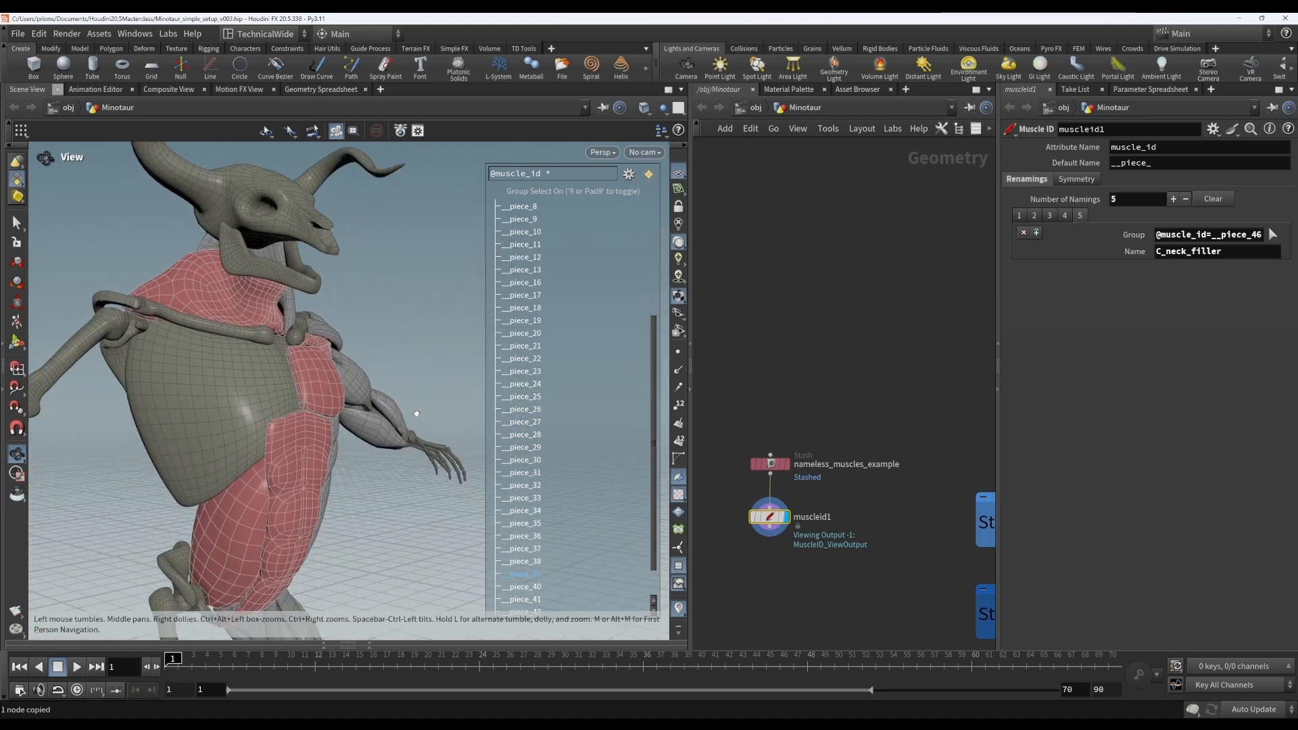
key("Return")
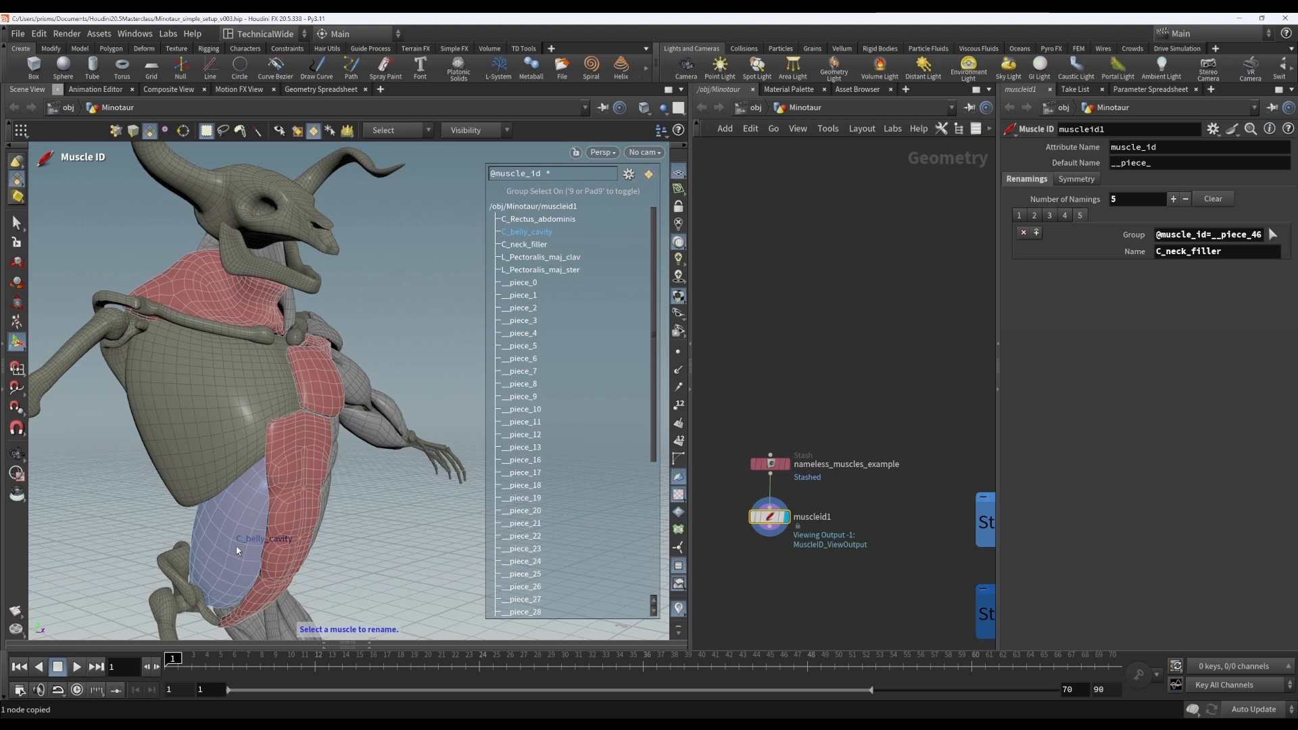
key("Escape")
left_click_drag(382, 524, 276, 475)
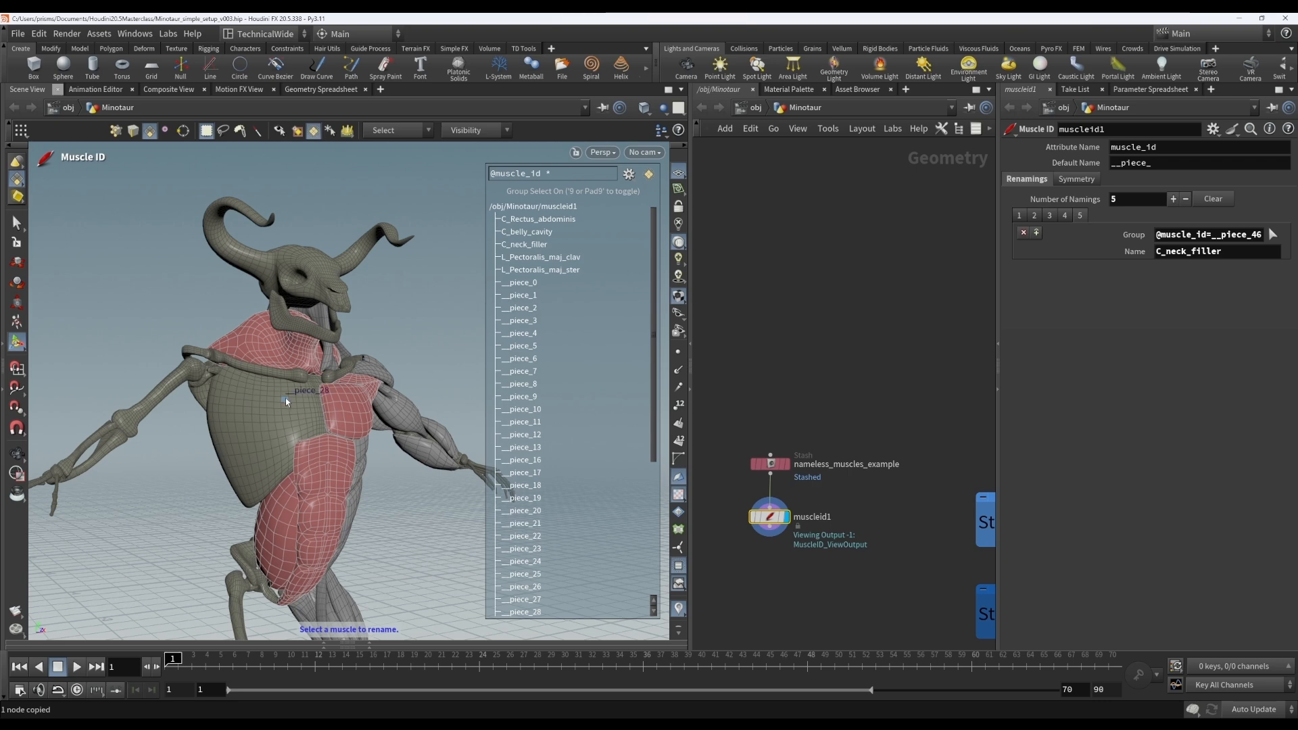
right_click_drag(240, 448, 289, 437, "alt")
left_click_drag(289, 436, 200, 405, "alt")
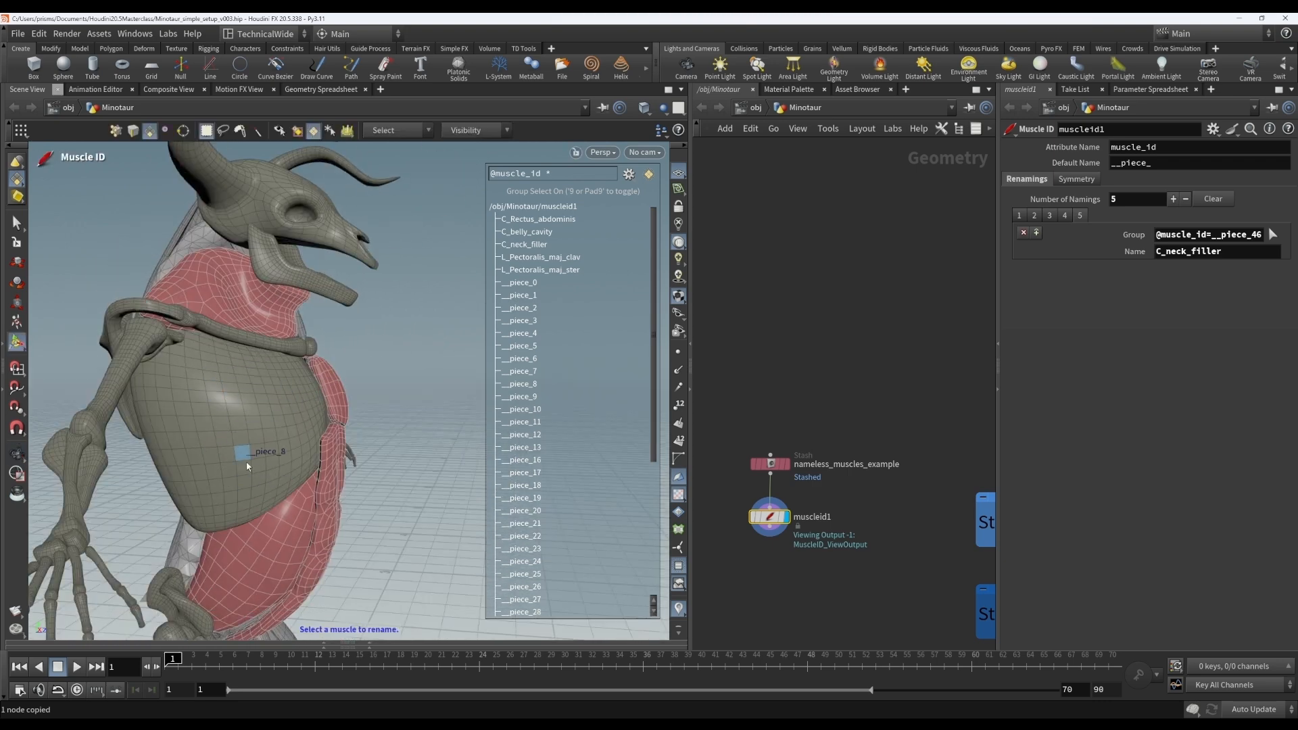
left_click_drag(255, 478, 160, 514, "alt")
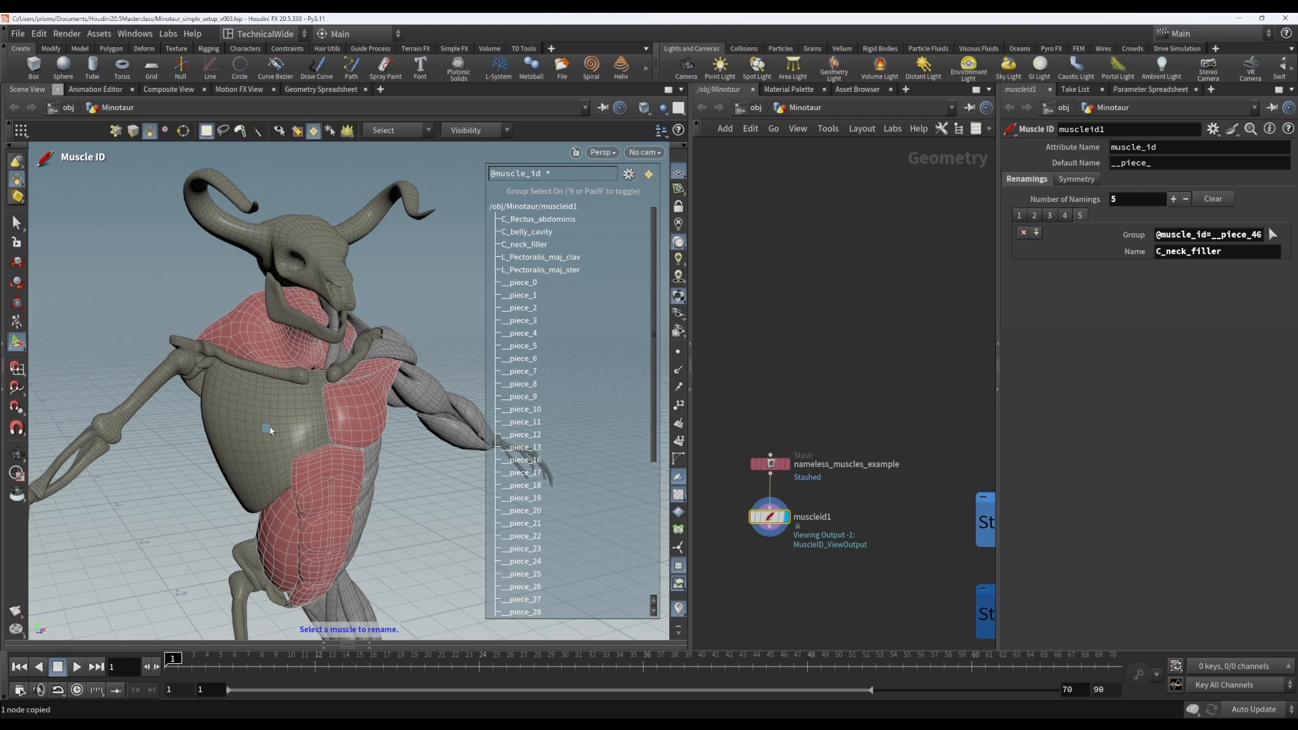
left_click_drag(262, 423, 236, 395)
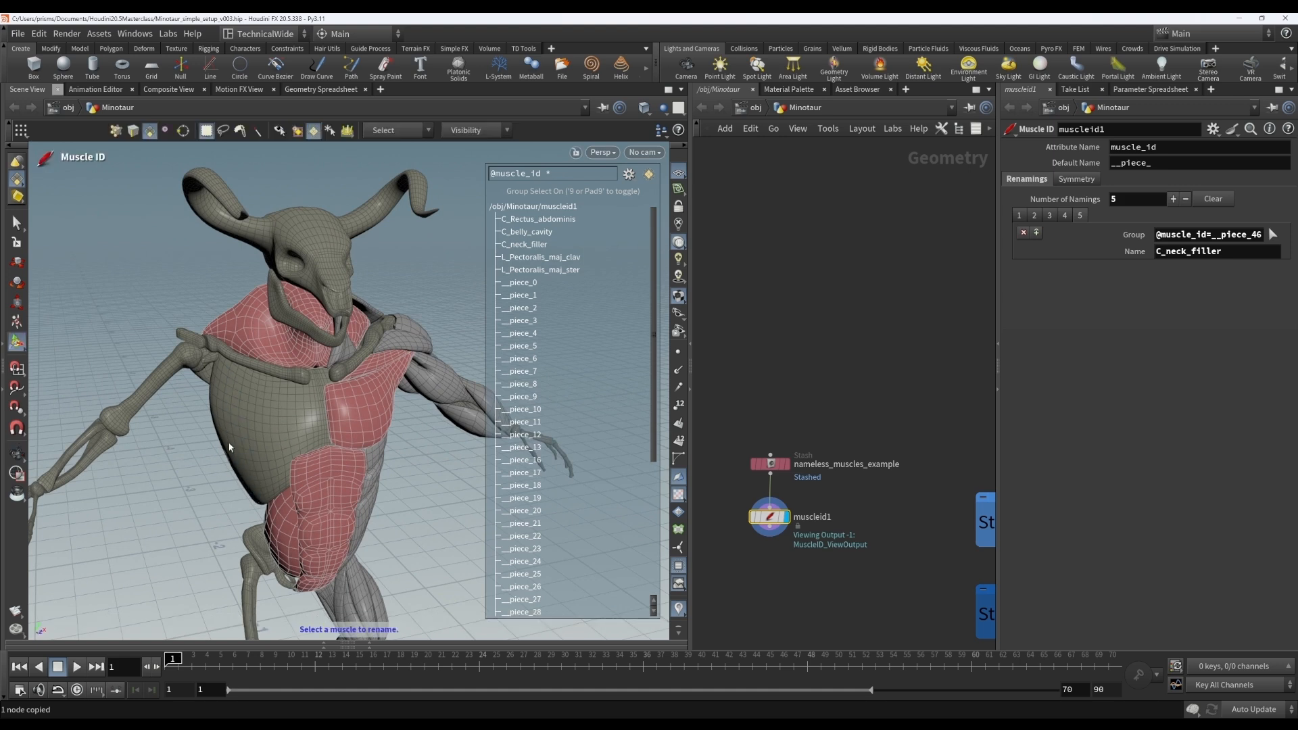
Examine the pelvis, legs and arm bones around the belly volume, then the whole torso from the front.
key("Escape")
left_click_drag(221, 425, 334, 404)
middle_click_drag(279, 530, 261, 360)
right_click_drag(260, 360, 336, 456)
mouse_move(336, 456)
left_mouse_down()
mouse_move(157, 456)
mouse_move(318, 476)
mouse_move(322, 447)
left_mouse_up()
key("Return")
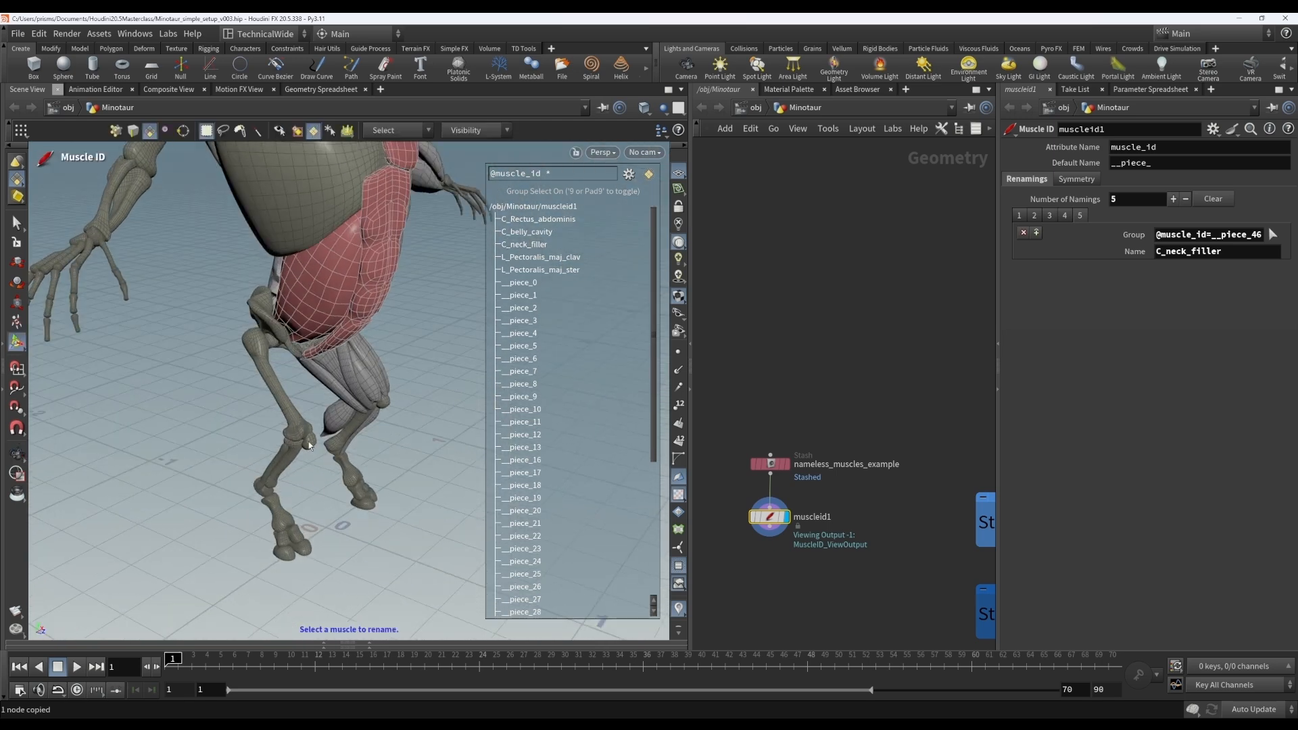
right_click_drag(223, 411, 128, 307, "alt")
middle_click_drag(129, 308, 190, 368, "alt")
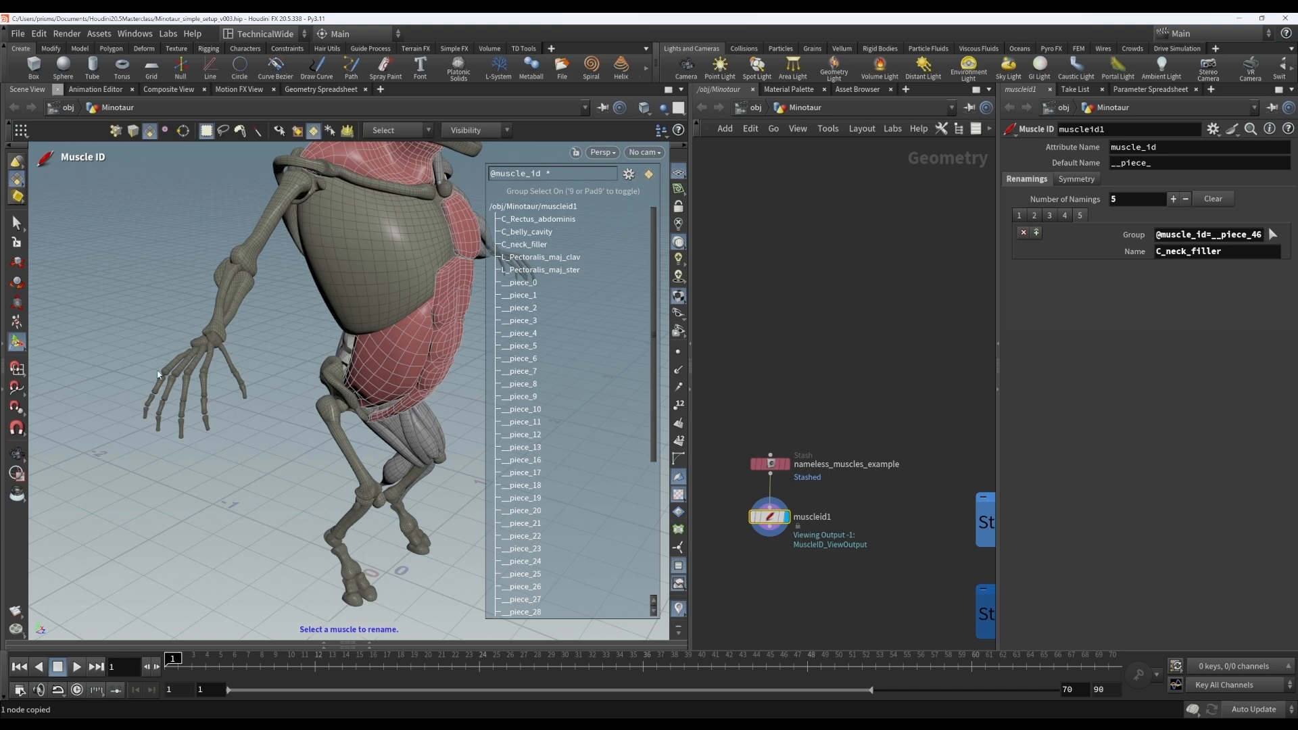
middle_click_drag(304, 327, 288, 408, "alt")
left_click_drag(288, 408, 292, 447, "alt")
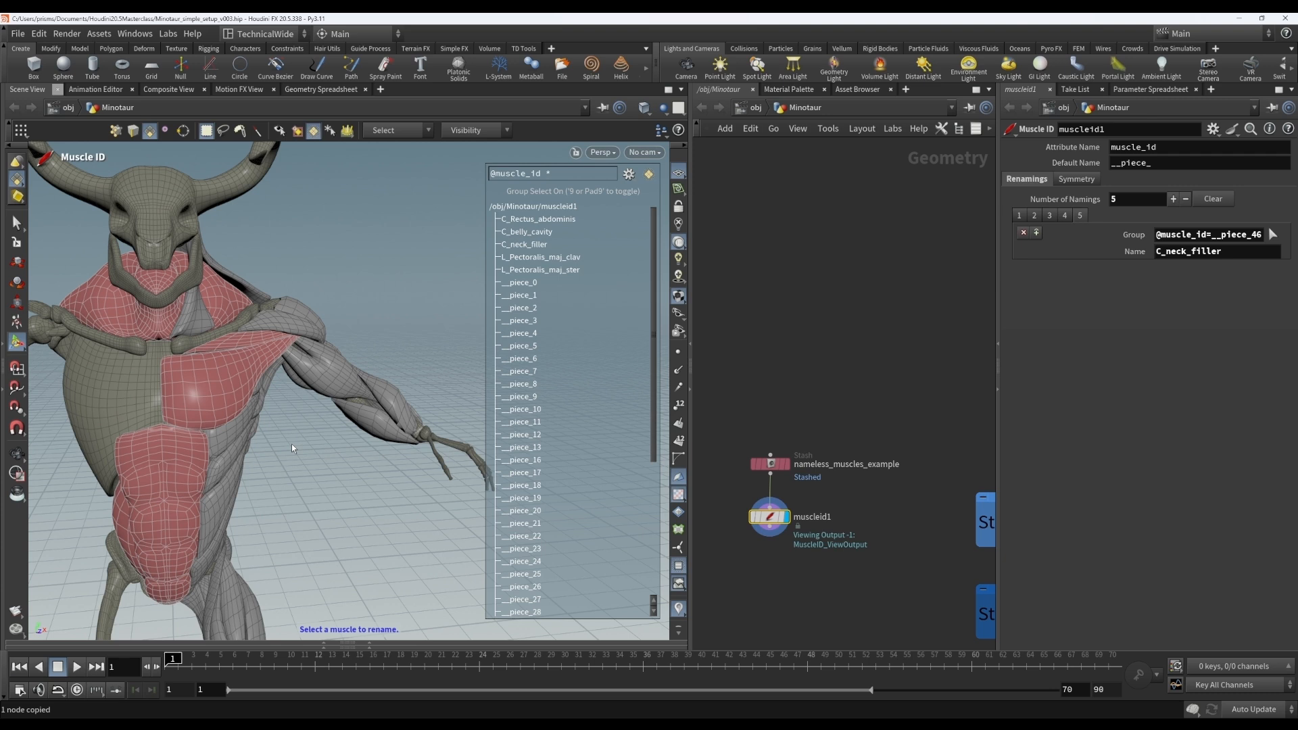
Show the first renaming entry of the Muscle ID node, the one for the large chest muscle.
scroll(568, 378, "down", 4)
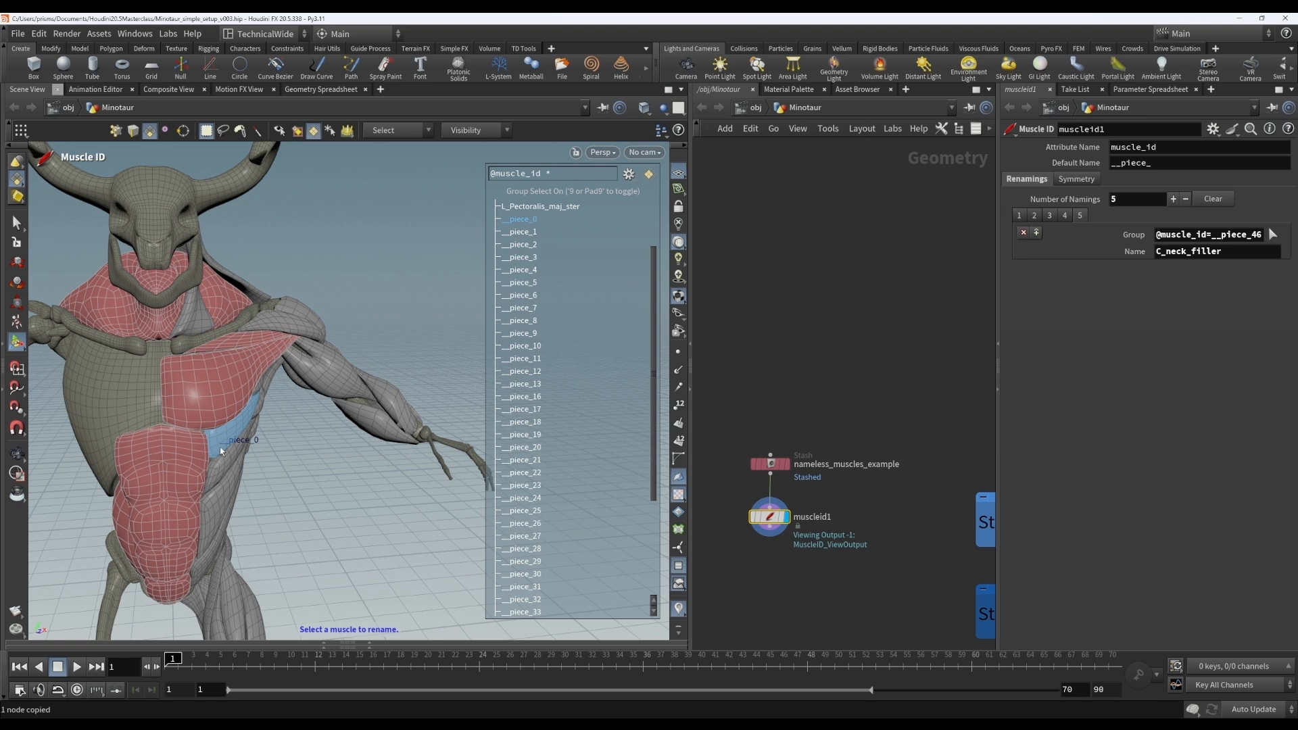
left_click(233, 385)
left_click(1020, 216)
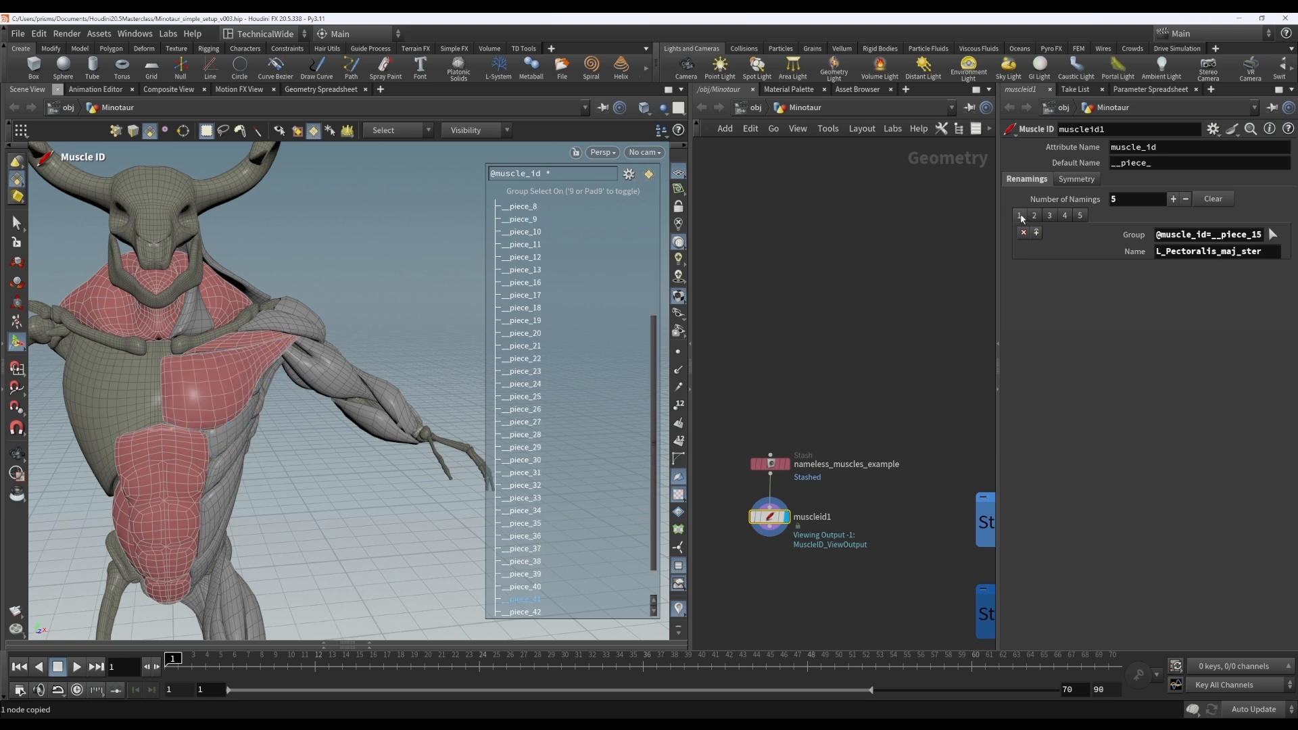
Show the following renaming entries of the Muscle ID node, up to the one for the abdominal muscle.
left_click(1036, 215)
left_click(1051, 218)
left_click(1059, 218)
Try editing the name C_Rectus_abdominis in its renaming entry, and remove the extra characters again.
left_click(1258, 253)
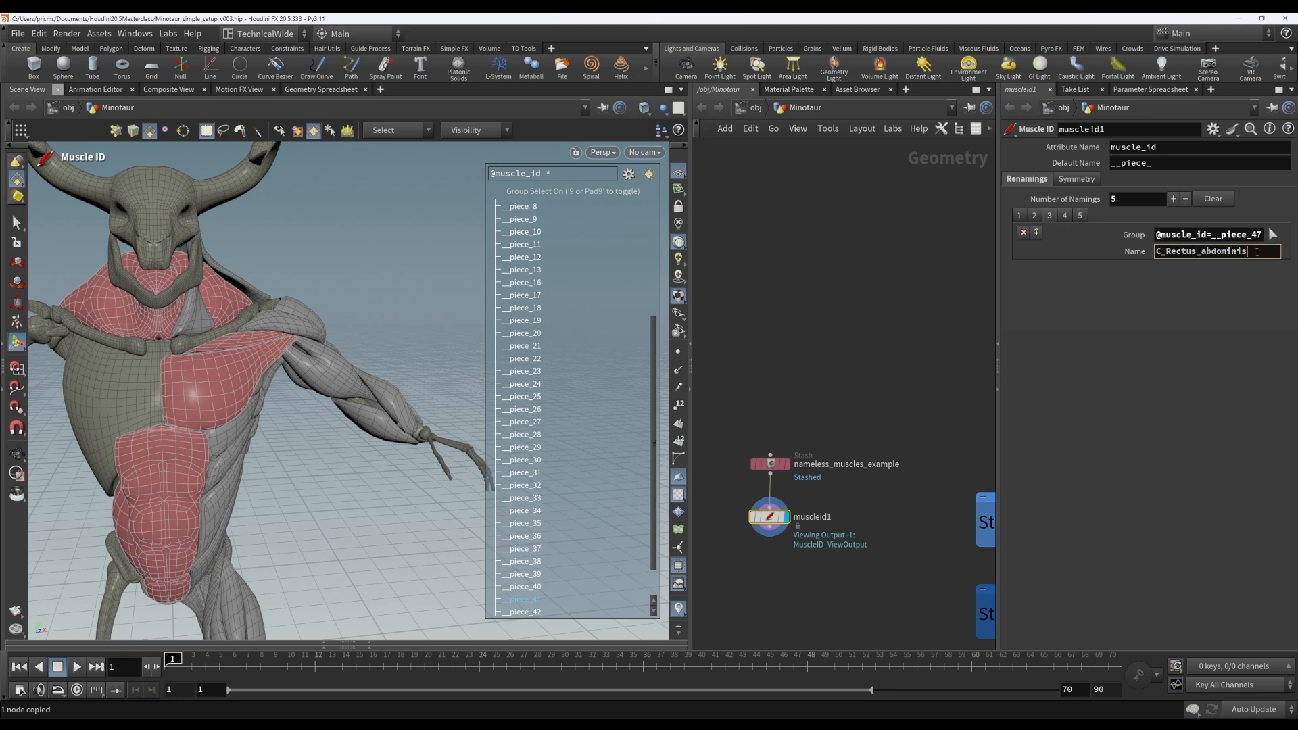
type("fgjd")
key("BackSpace")
key("BackSpace")
key("BackSpace")
key("BackSpace")
key("Return")
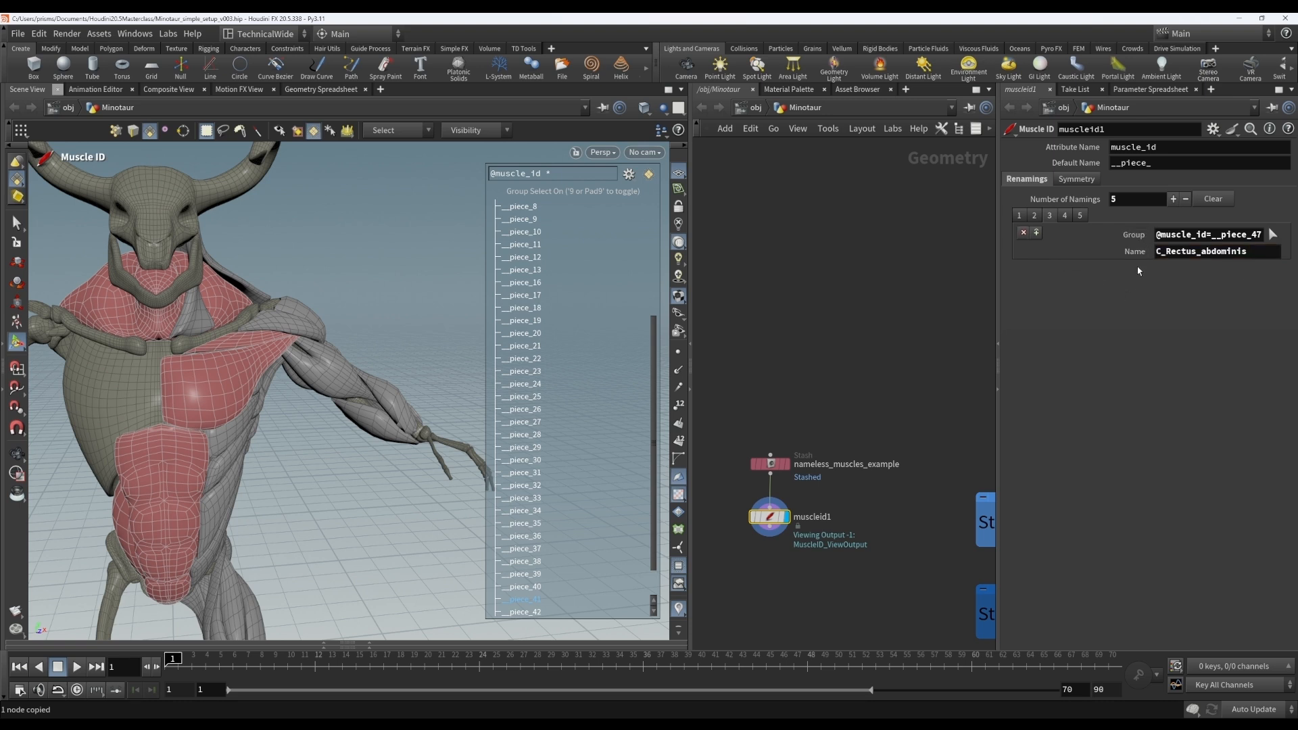
Add a Muscle Mirror node below muscleid1, connected to its output, and display the mirrored muscles.
middle_click_drag(919, 497, 931, 407)
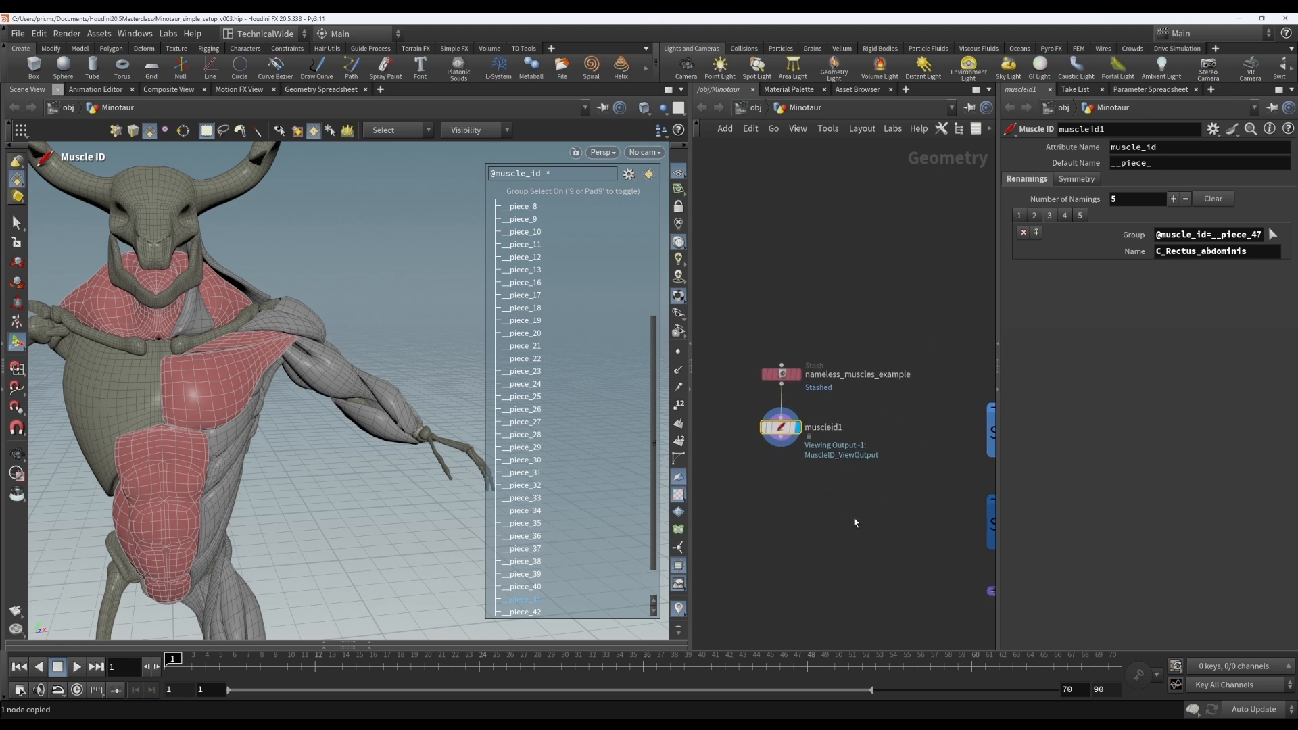
key("Tab")
type("mir")
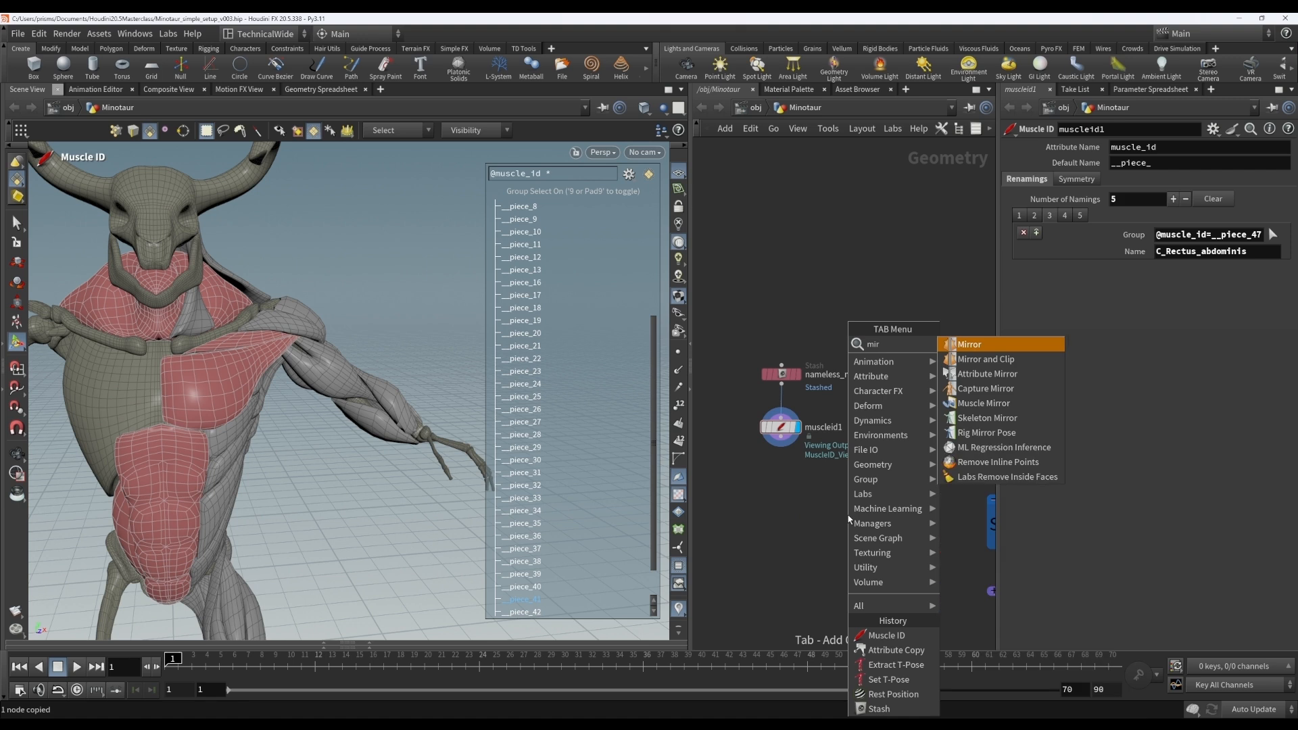
left_click(1021, 405)
left_click(784, 526)
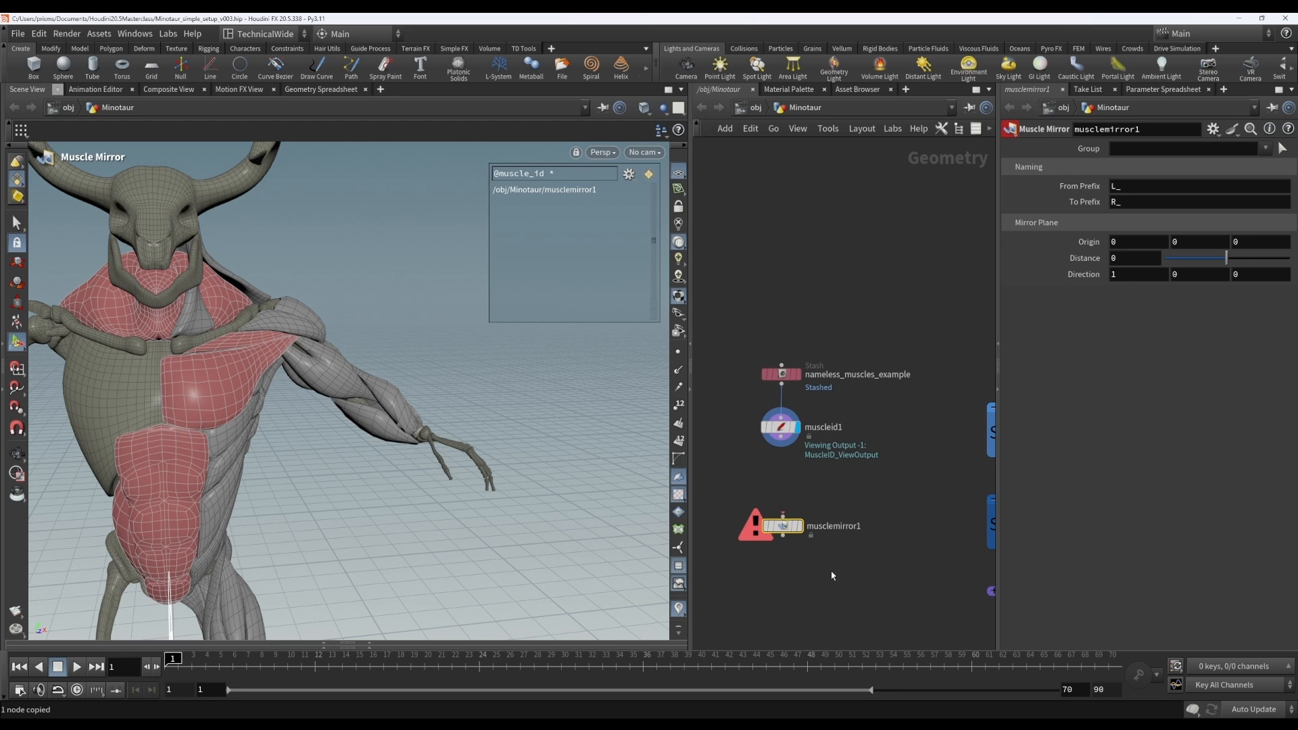
left_click_drag(782, 531, 786, 485)
left_click(802, 461)
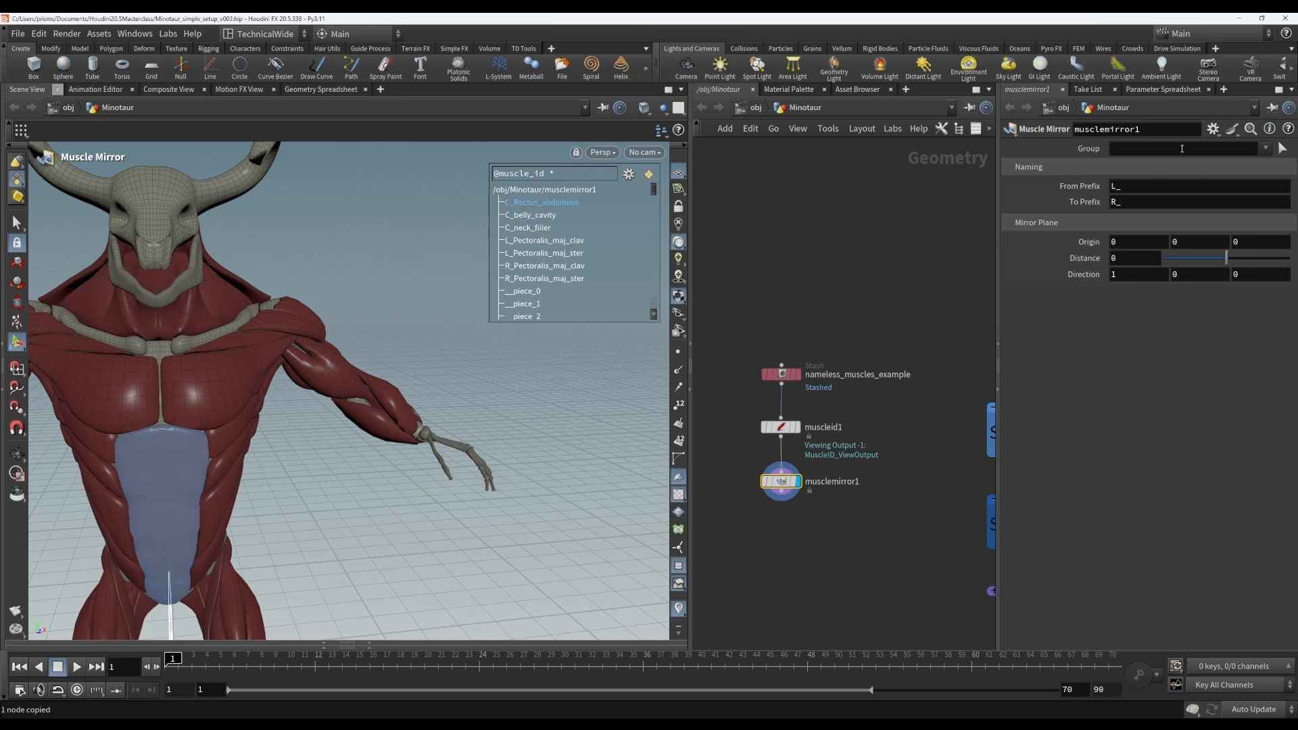
Fill the mirror group of musclemirror1 with the C_belly_cavity piece by picking it in the viewport.
left_click(1283, 148)
left_click(527, 247)
key("Return")
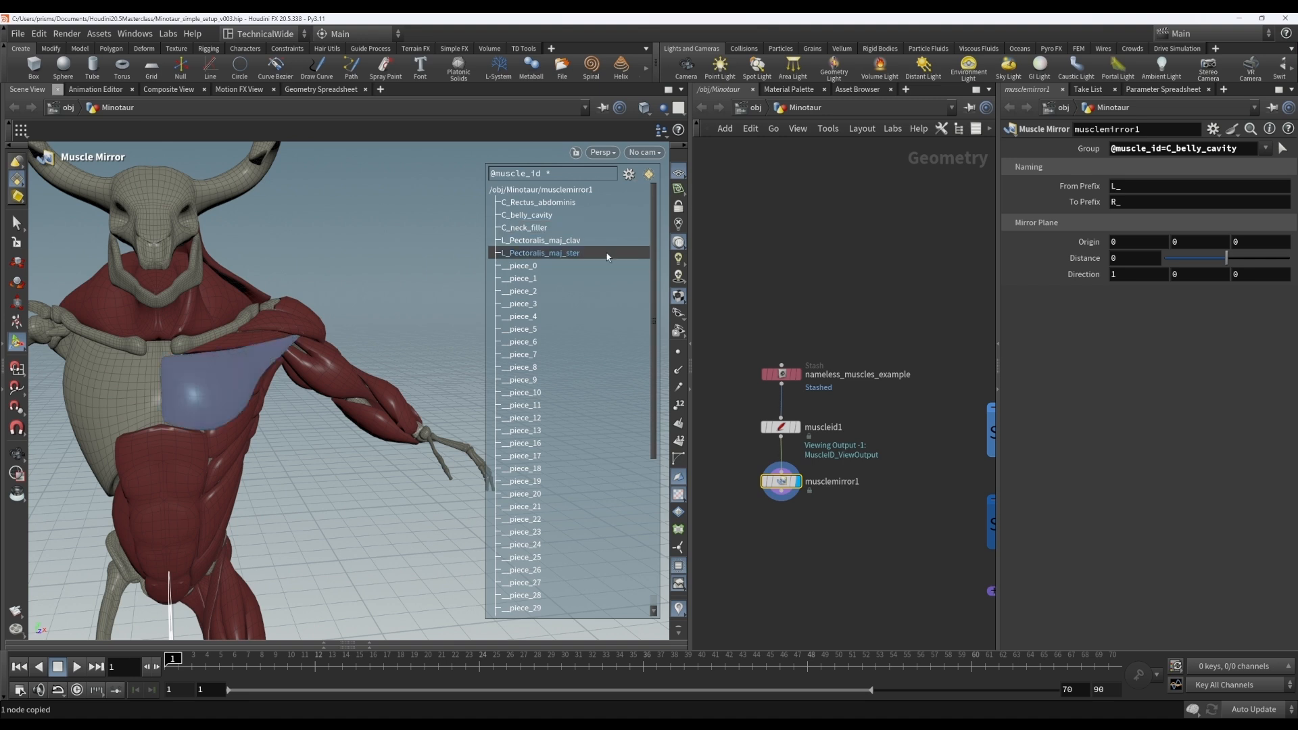
left_click_drag(1240, 152, 1177, 150)
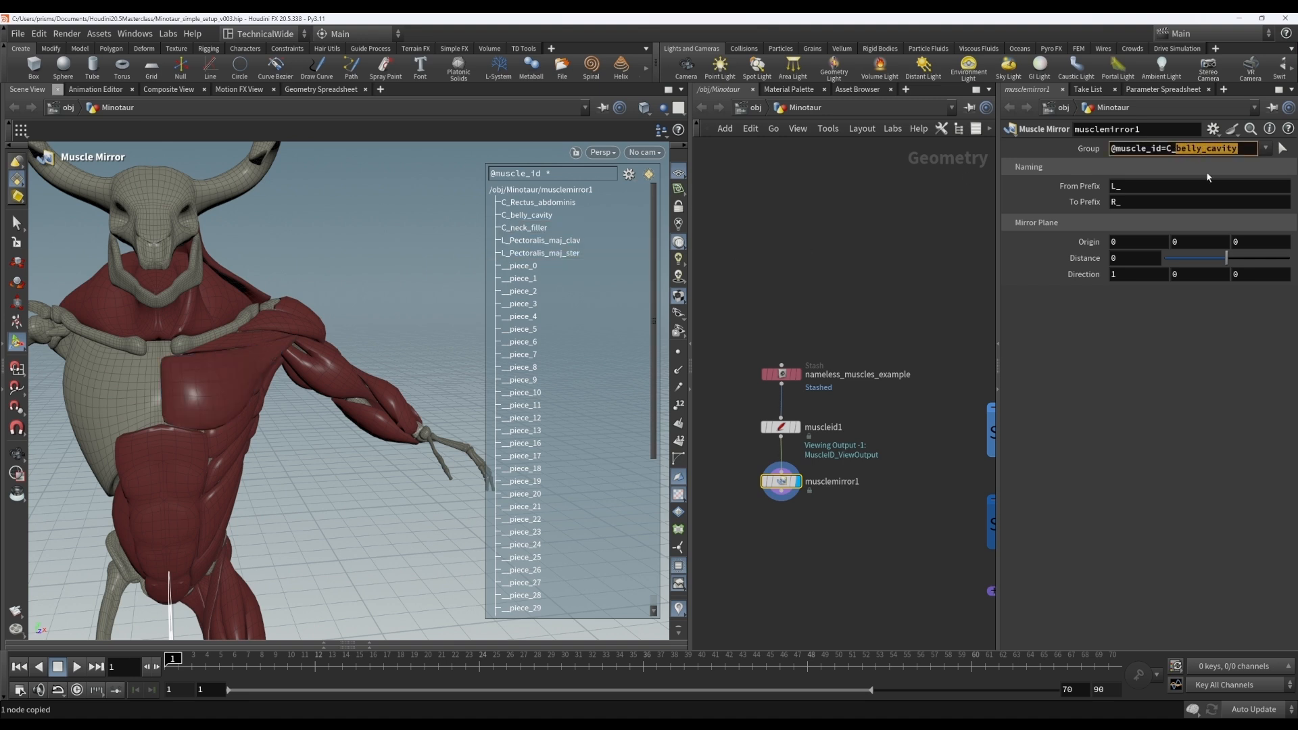
key("BackSpace")
type("*")
left_click_drag(1182, 150, 1187, 150)
left_click(1180, 150)
left_click(1195, 150)
left_click(1162, 148)
type("!")
left_click_drag(1205, 152, 1182, 152)
left_click(1209, 153)
key("Return")
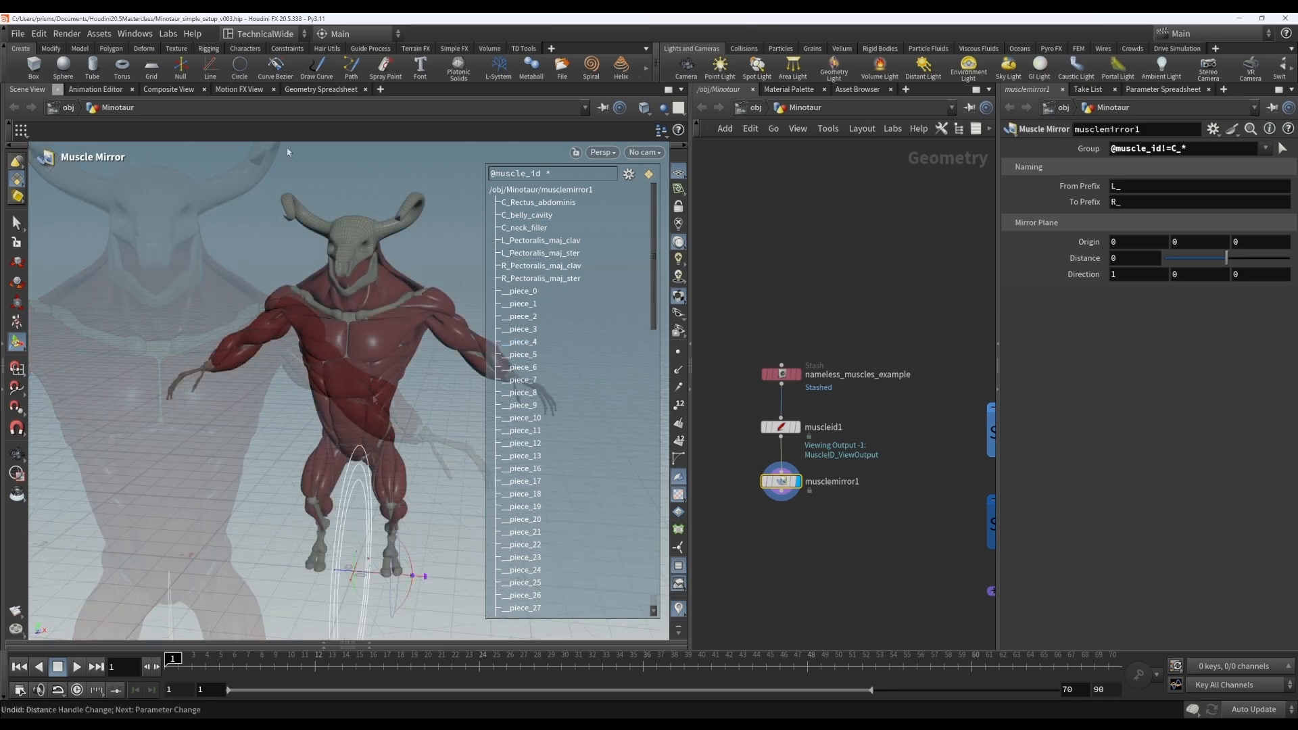
Check the muscle_id values of the mirrored primitives in the Geometry Spreadsheet down to the last rows.
left_click(321, 90)
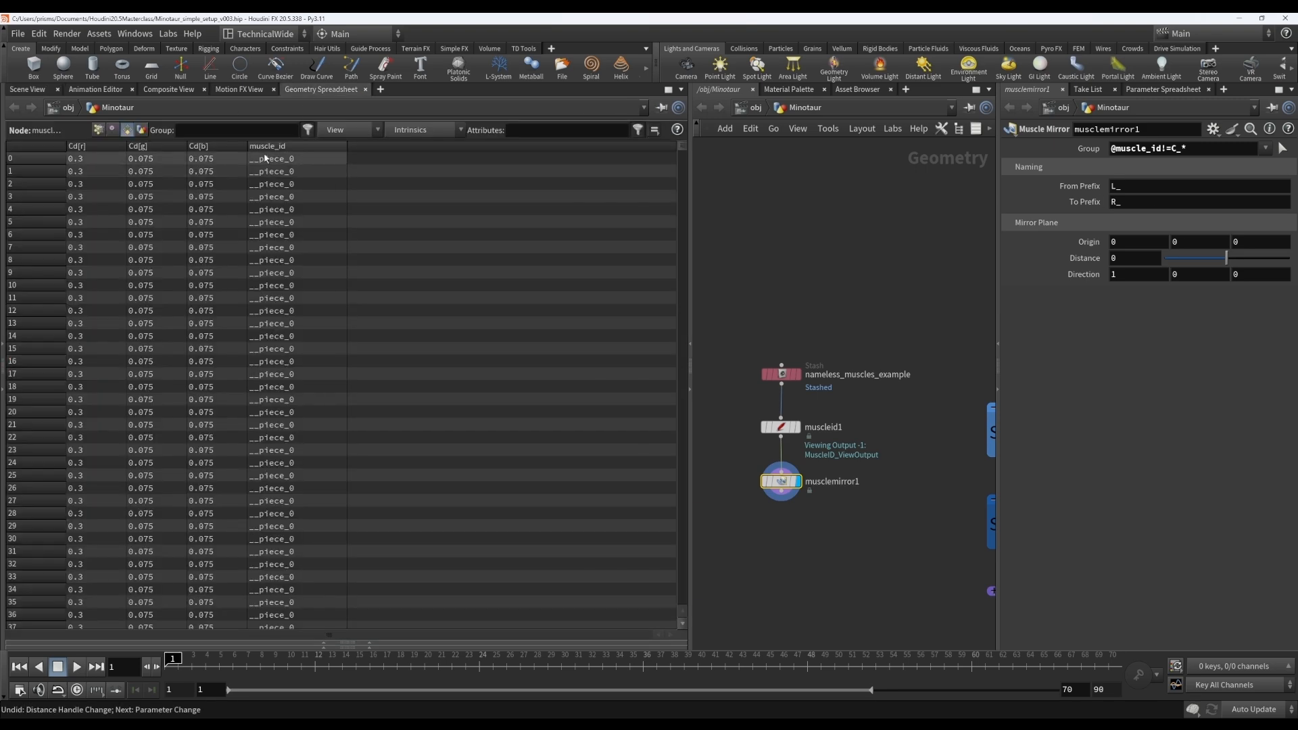
left_click_drag(682, 149, 682, 441)
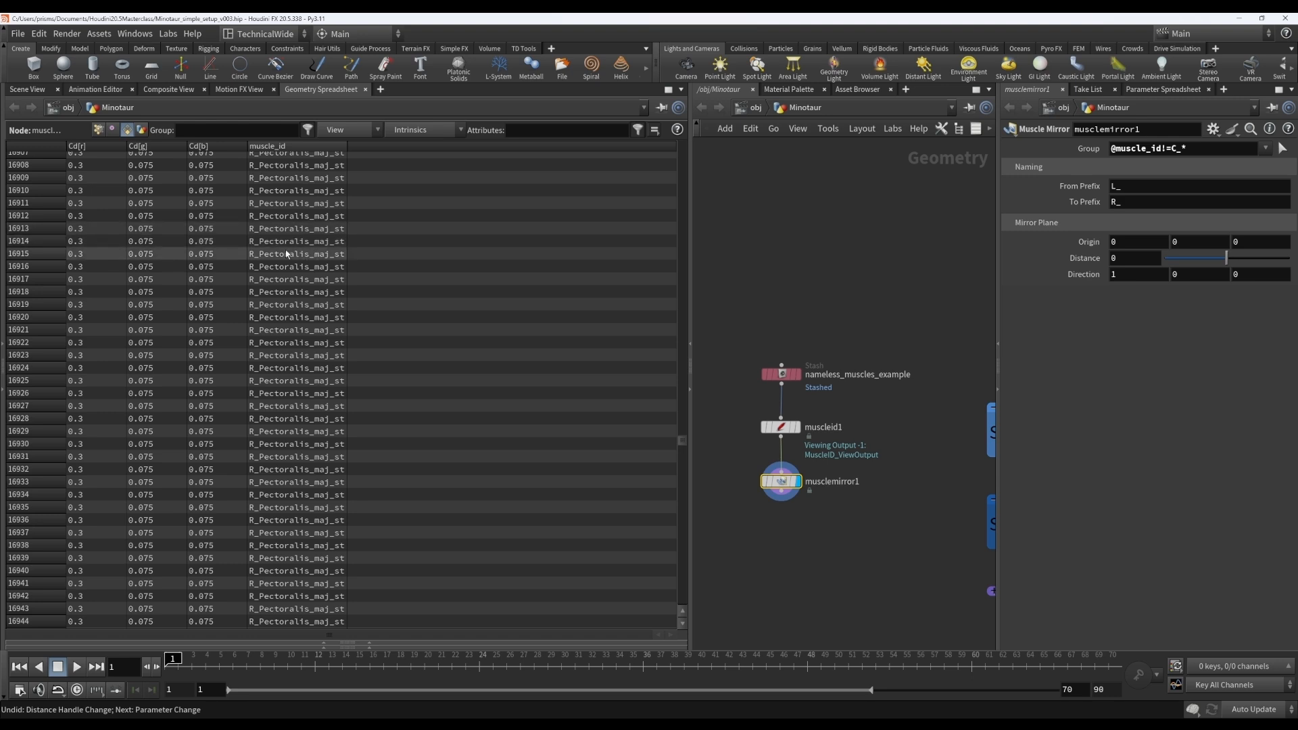
left_click(30, 90)
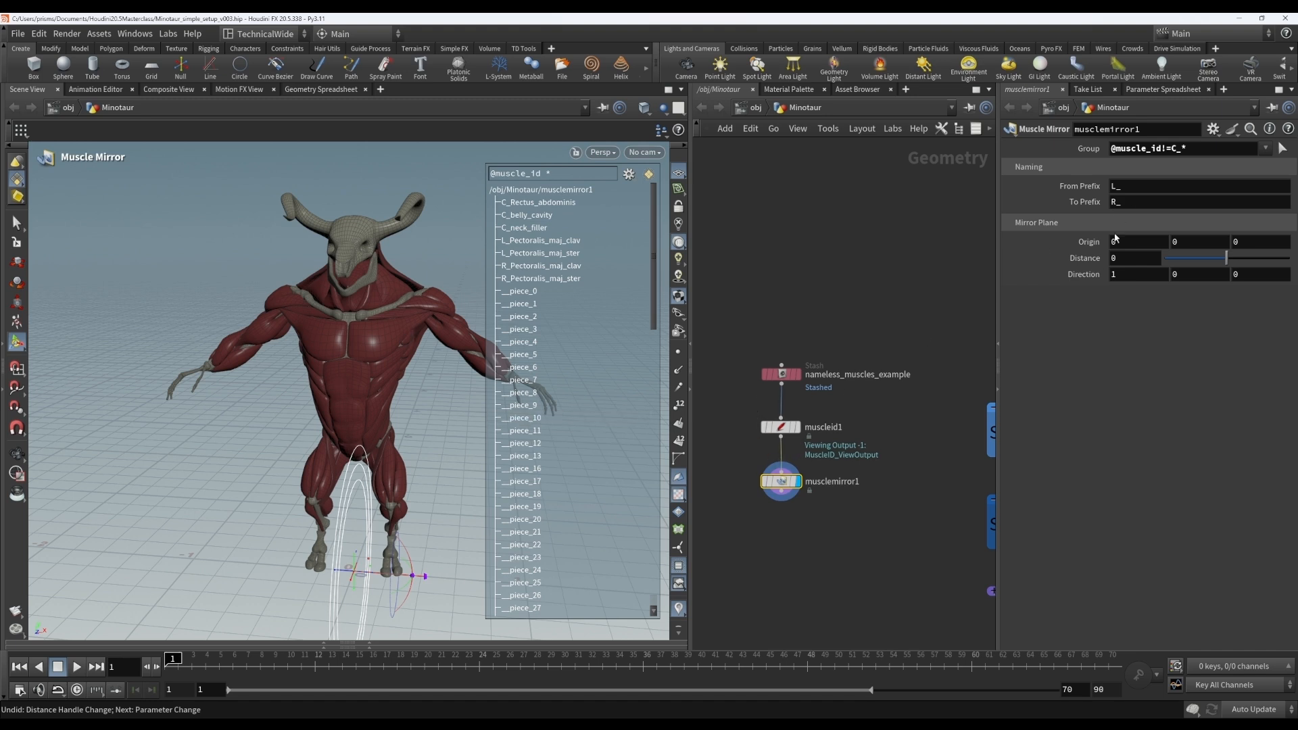
Try the swapped naming prefixes, from r_ to l_, on musclemirror1, and restore the L_ to R_ naming.
double_click(1131, 189)
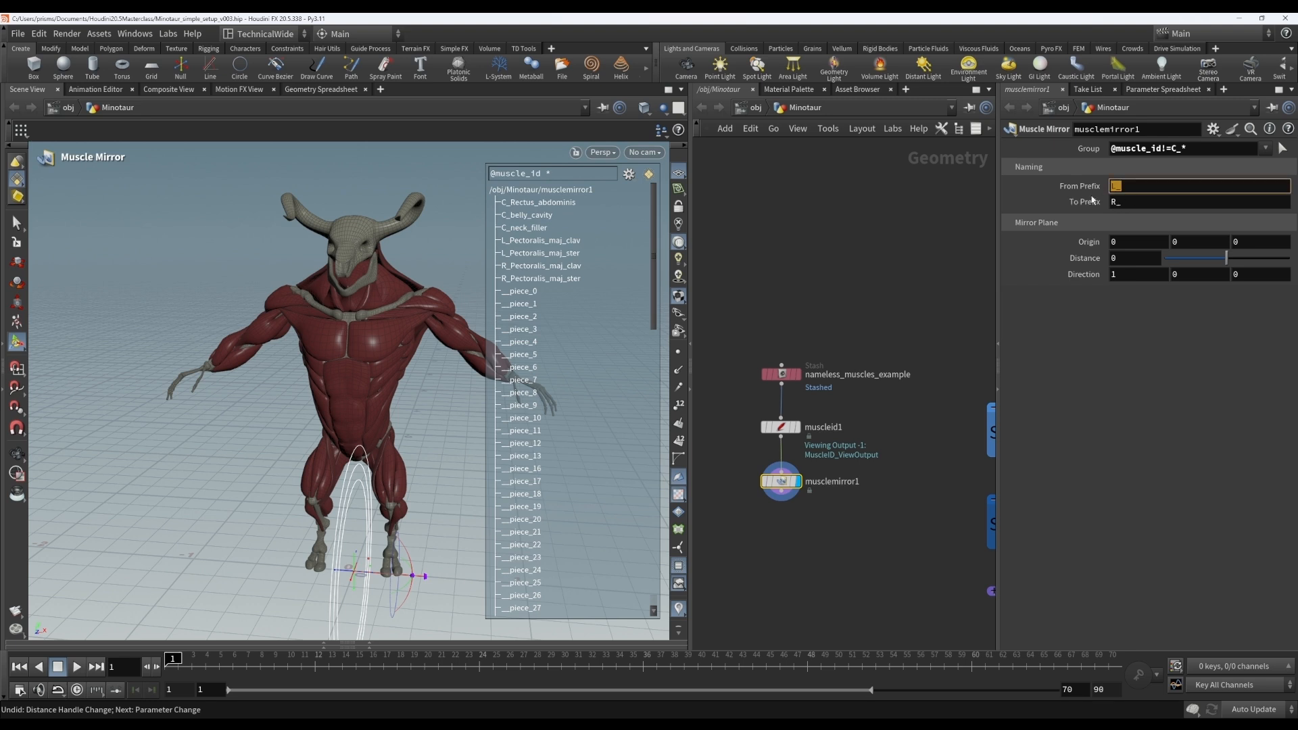
type("r_")
double_click(1131, 203)
type("l_")
key("Return")
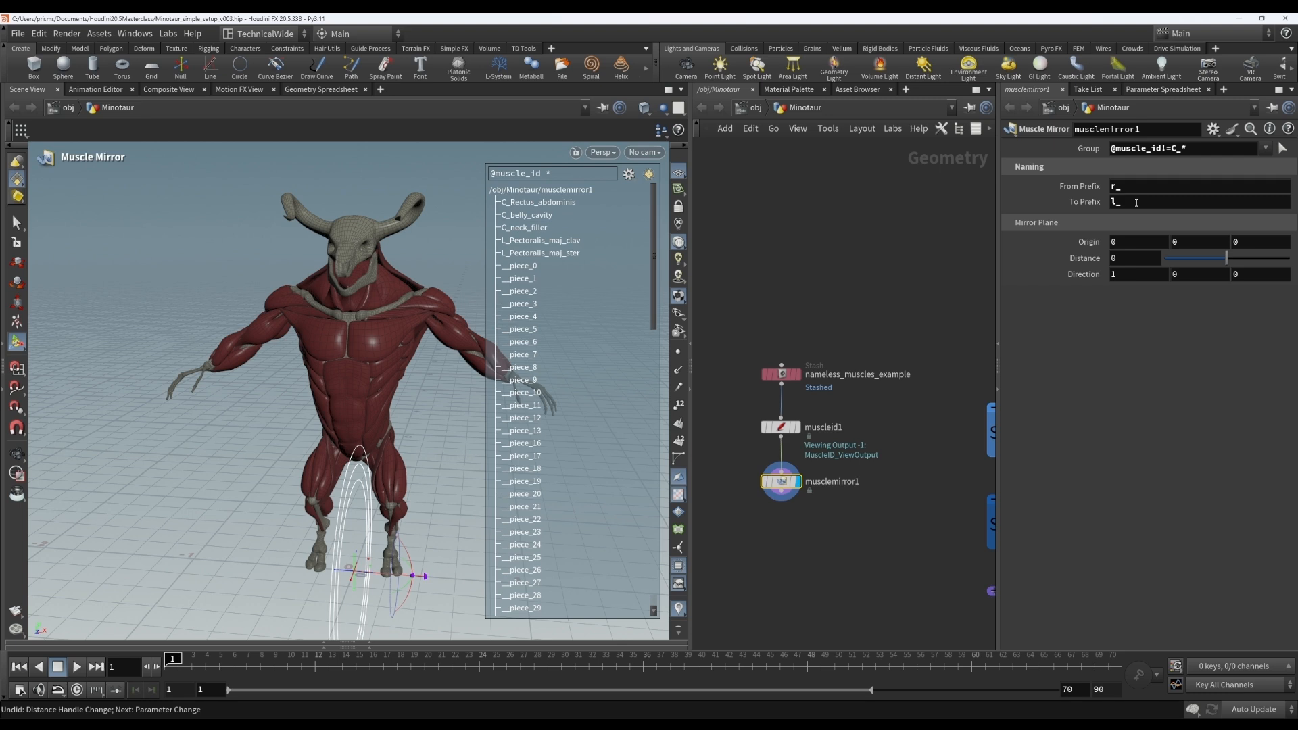
key("ctrl+z")
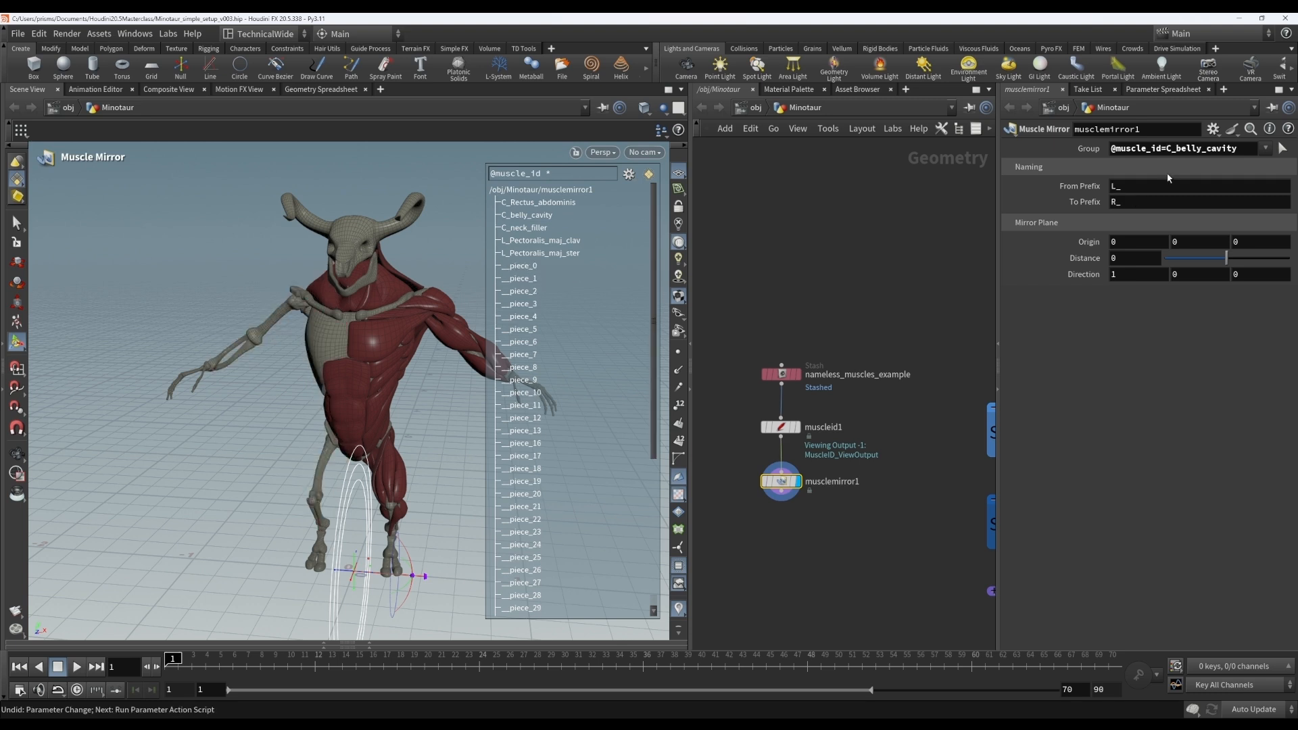
key("ctrl+shift+z")
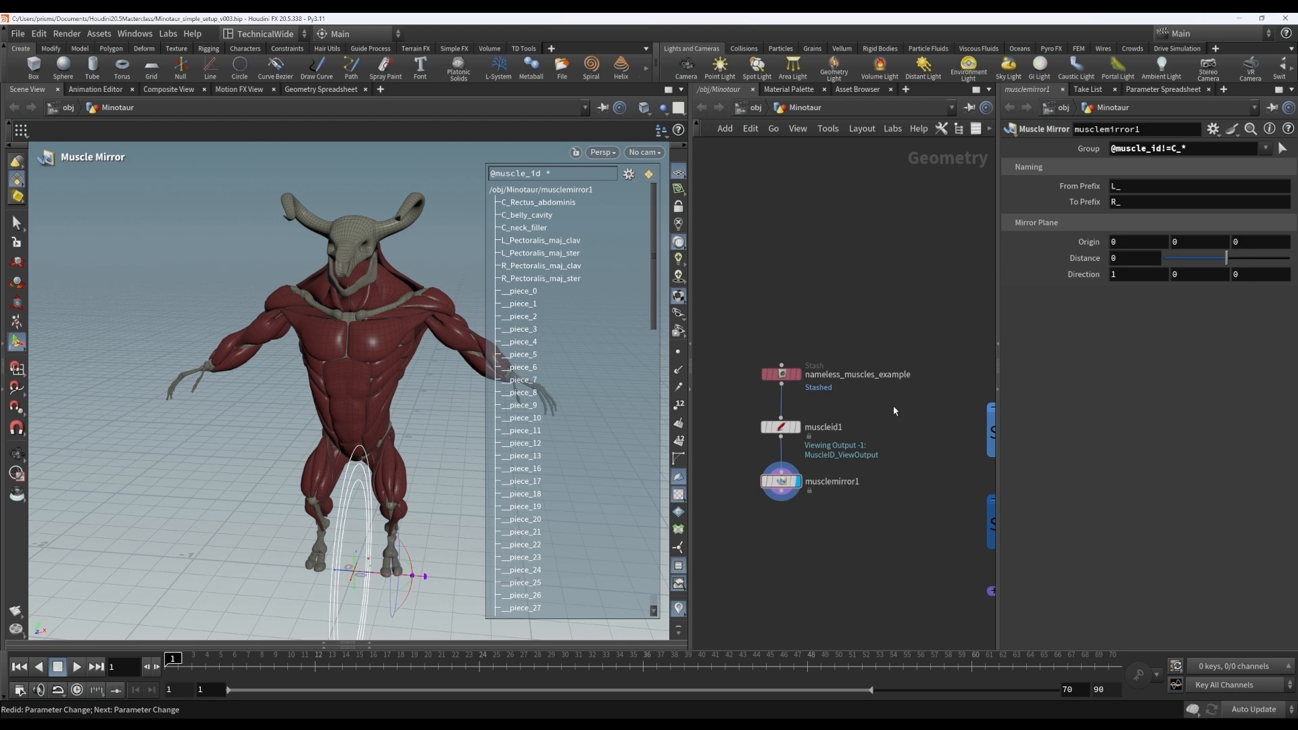
Add a second Muscle Mirror node beside muscleid1, fed by nameless_muscles_example, and display its result.
key("Tab")
type("usc")
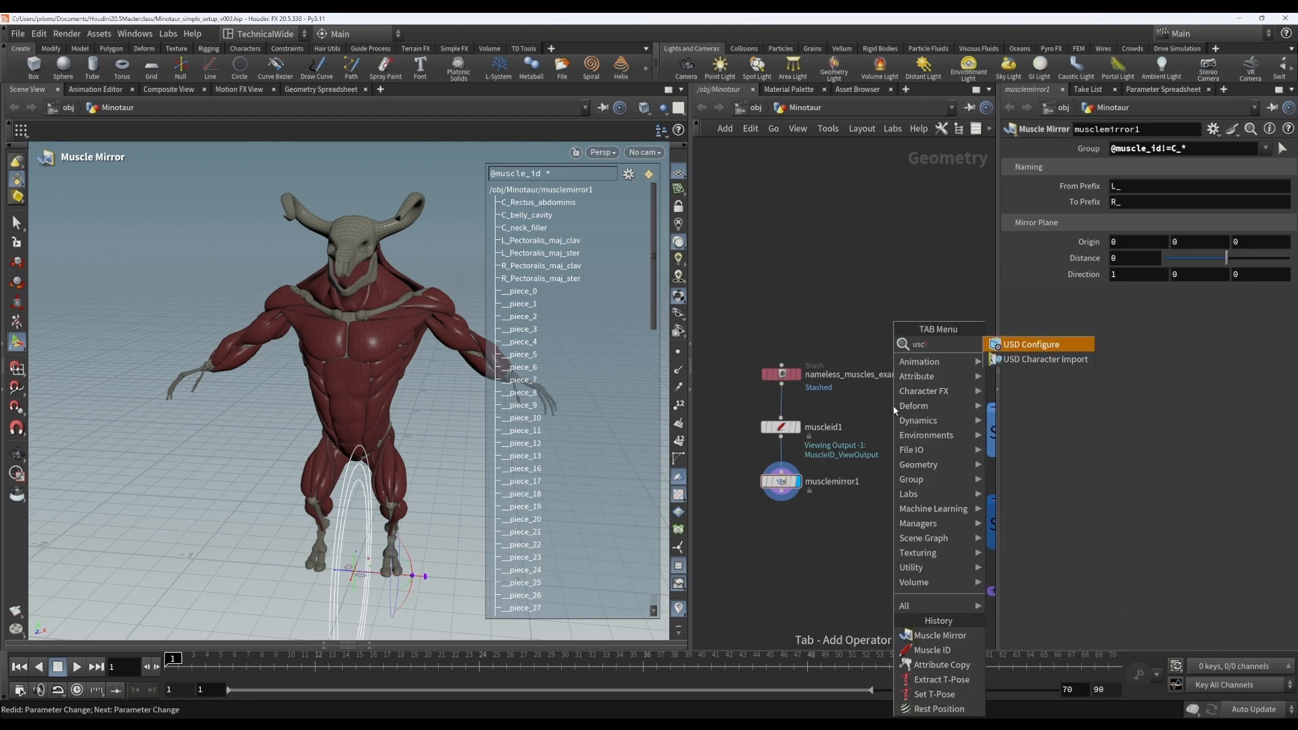
key("BackSpace")
key("BackSpace")
key("BackSpace")
type("musc")
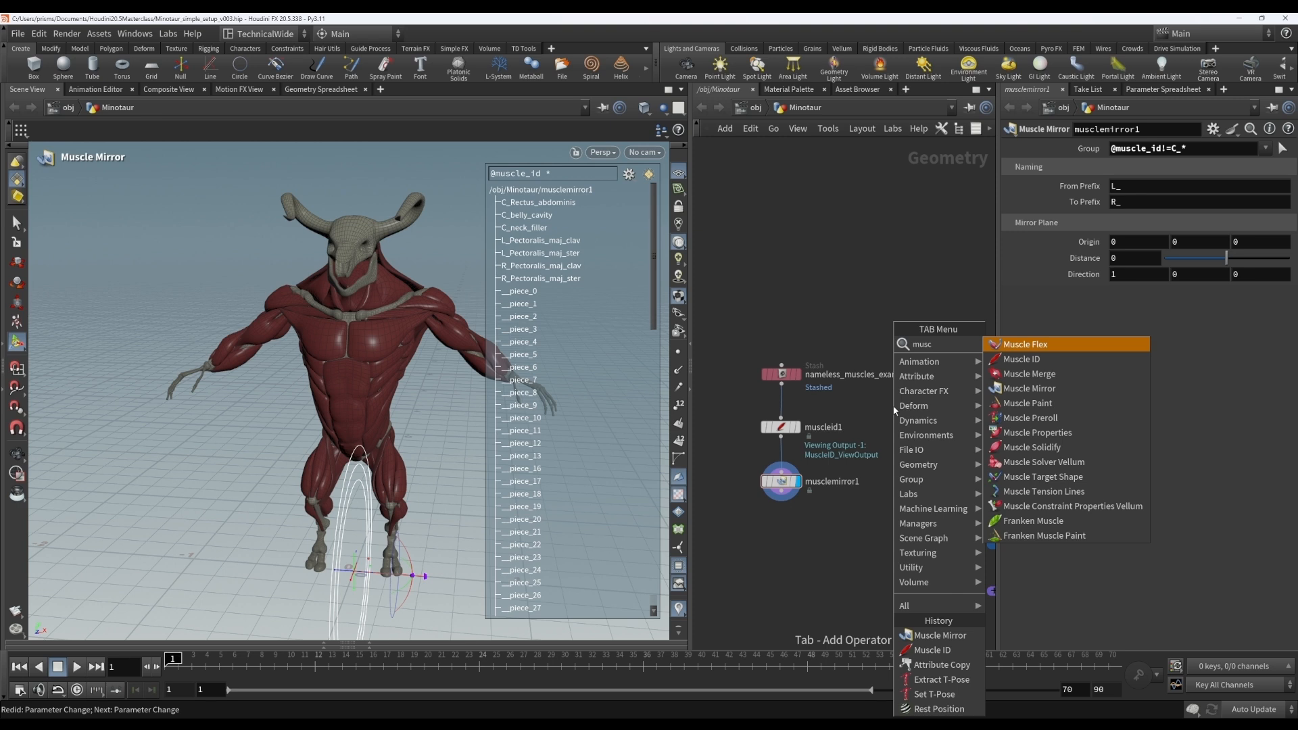
left_click(1029, 388)
left_click(903, 422)
left_click(903, 409)
left_click(814, 390)
left_click(917, 421)
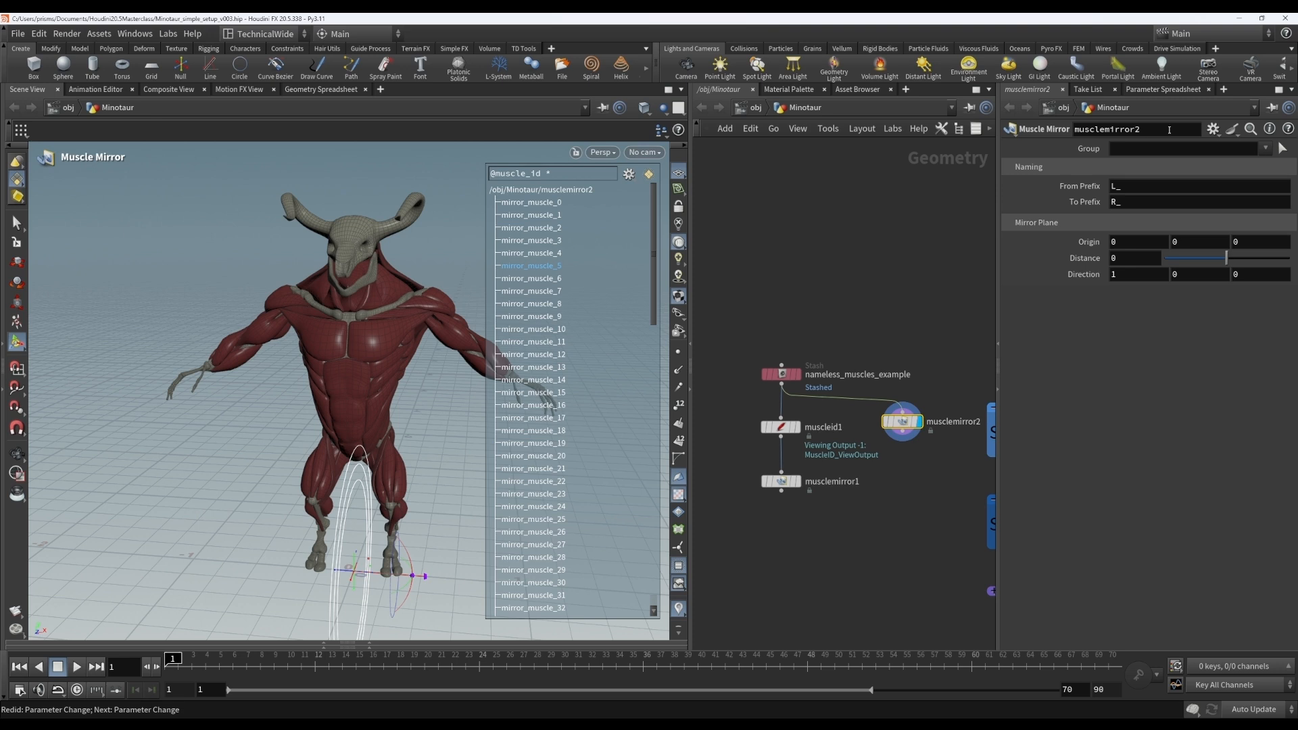
Set the group of musclemirror2 to the existing side muscles picked in the viewport, leaving out the central neck and belly pieces.
left_click(1282, 148)
left_click_drag(323, 197, 481, 535)
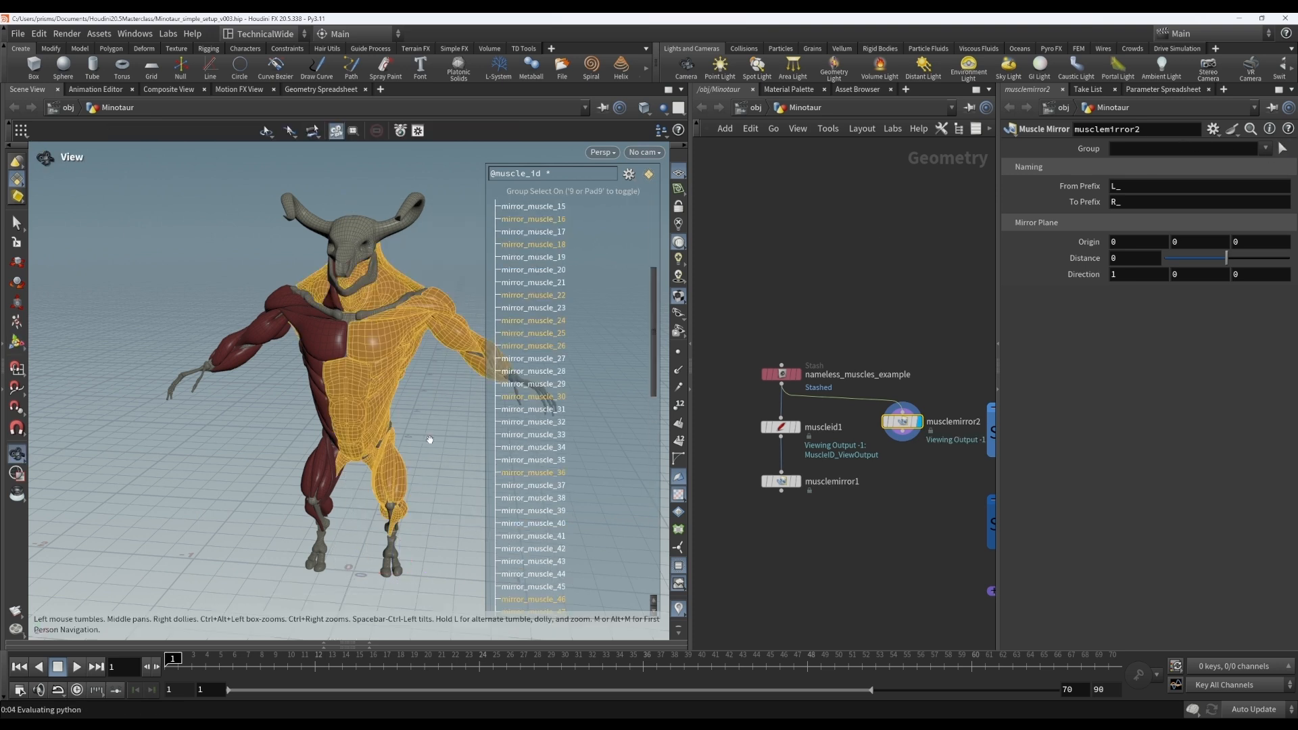
left_click_drag(429, 441, 444, 418, "alt")
left_click_drag(268, 265, 342, 365, "ctrl")
left_click_drag(316, 426, 329, 486, "ctrl")
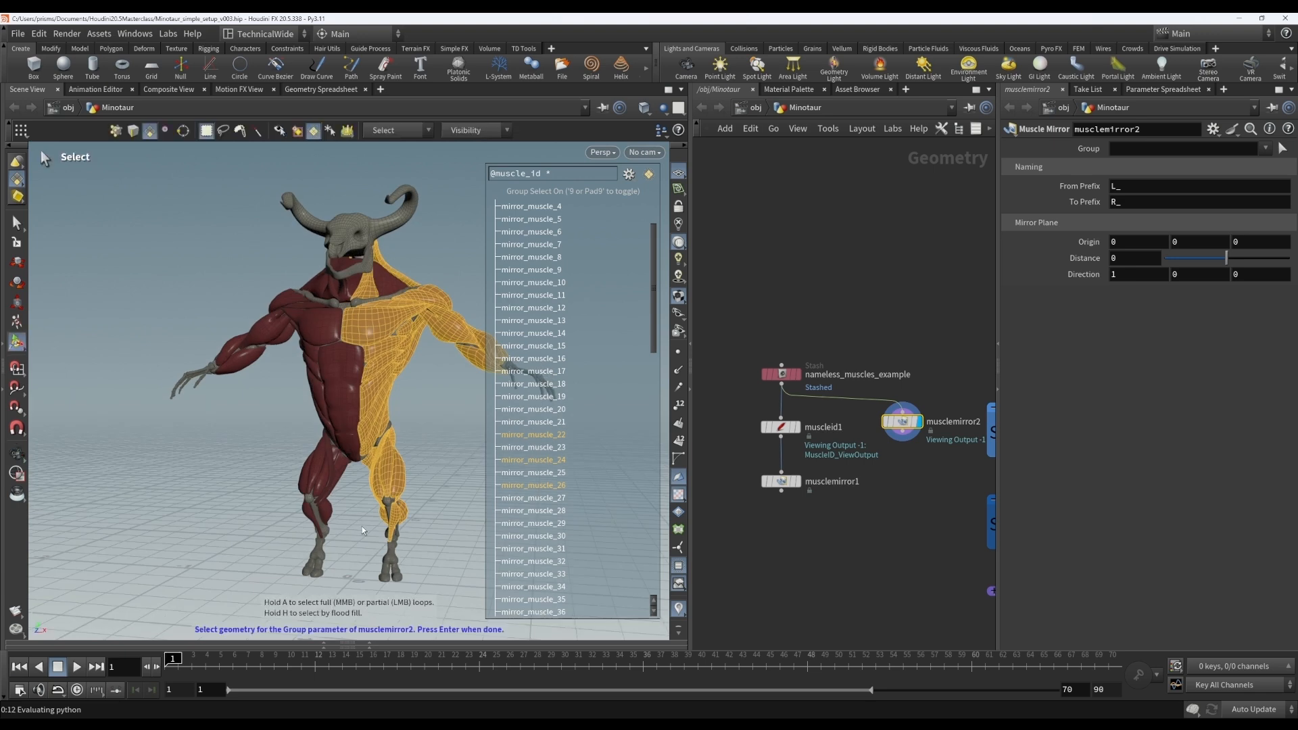
key("Return")
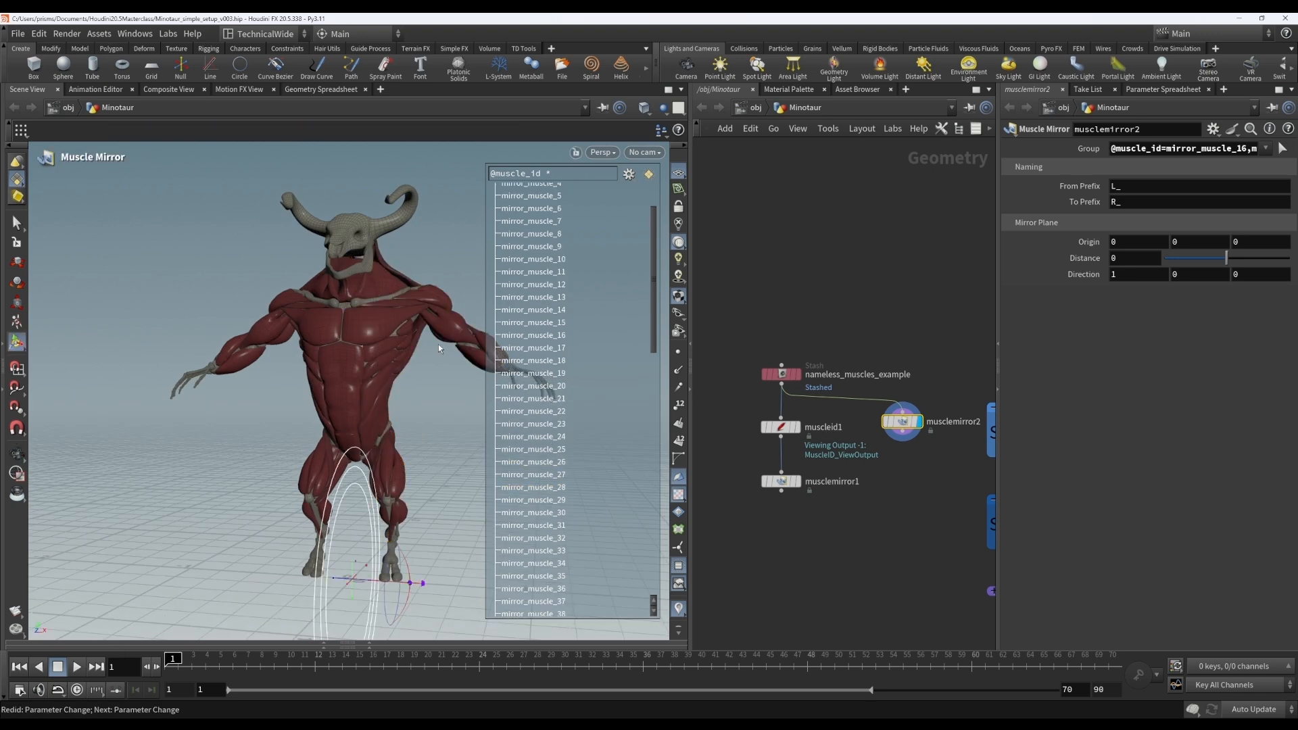
Add a Muscle ID node directly below musclemirror2.
left_click(915, 460)
key("Tab")
type("muss")
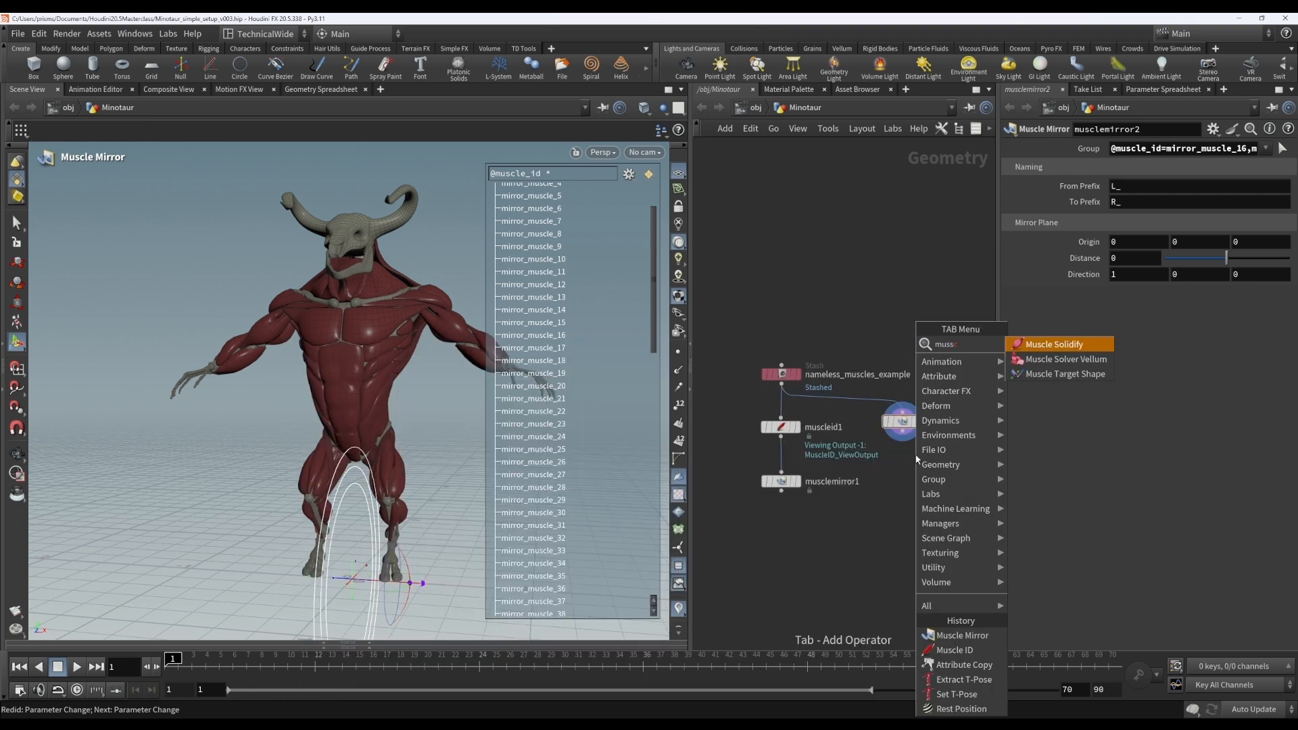
key("BackSpace")
type("ci")
key("Return")
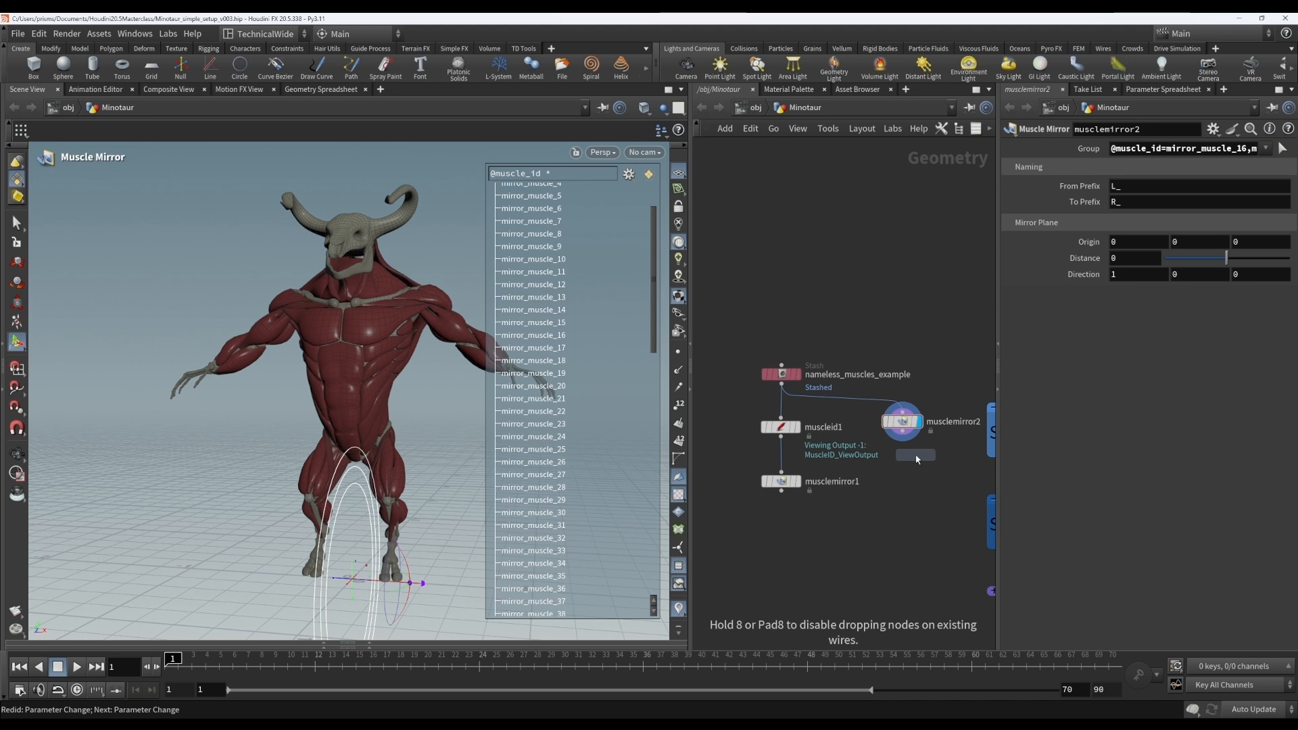
left_click(901, 476)
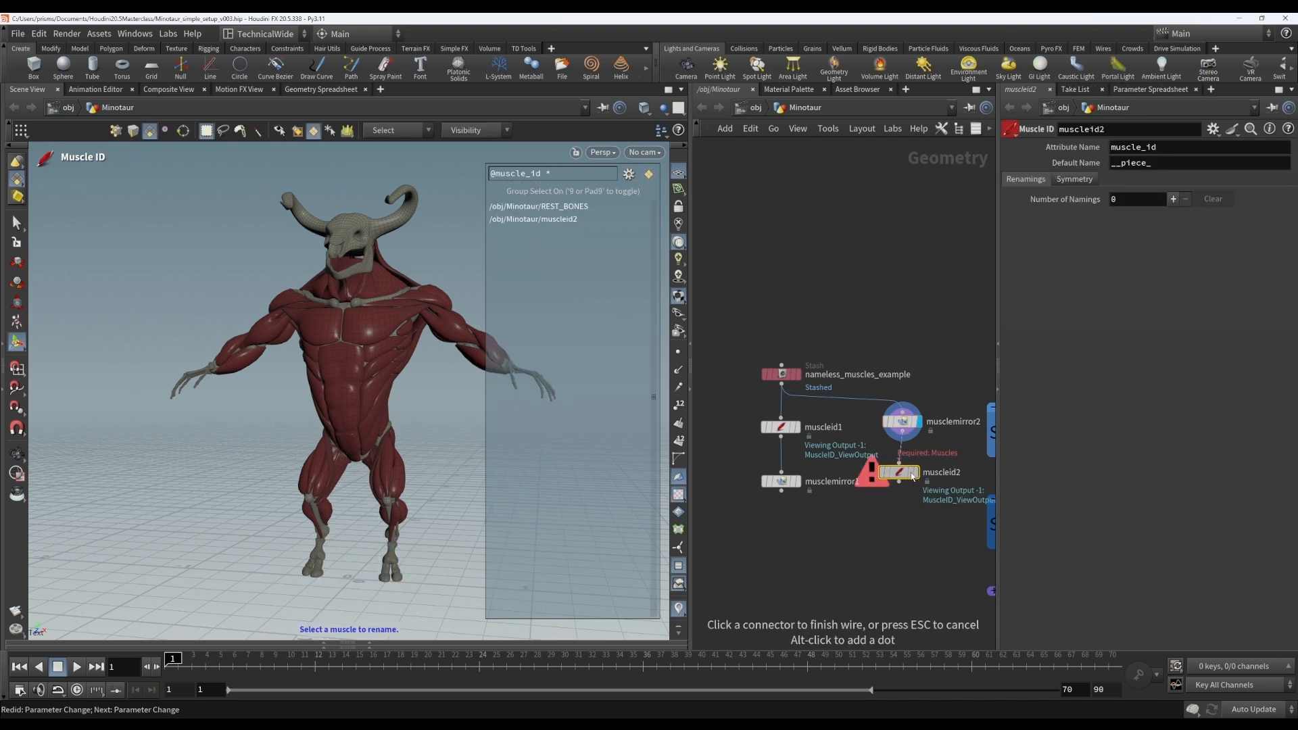
Connect the output of musclemirror2 to muscleid2, align muscleid2 beneath it, and display and select muscleid2.
left_click(917, 474)
left_click_drag(901, 473, 904, 463)
left_click(920, 422)
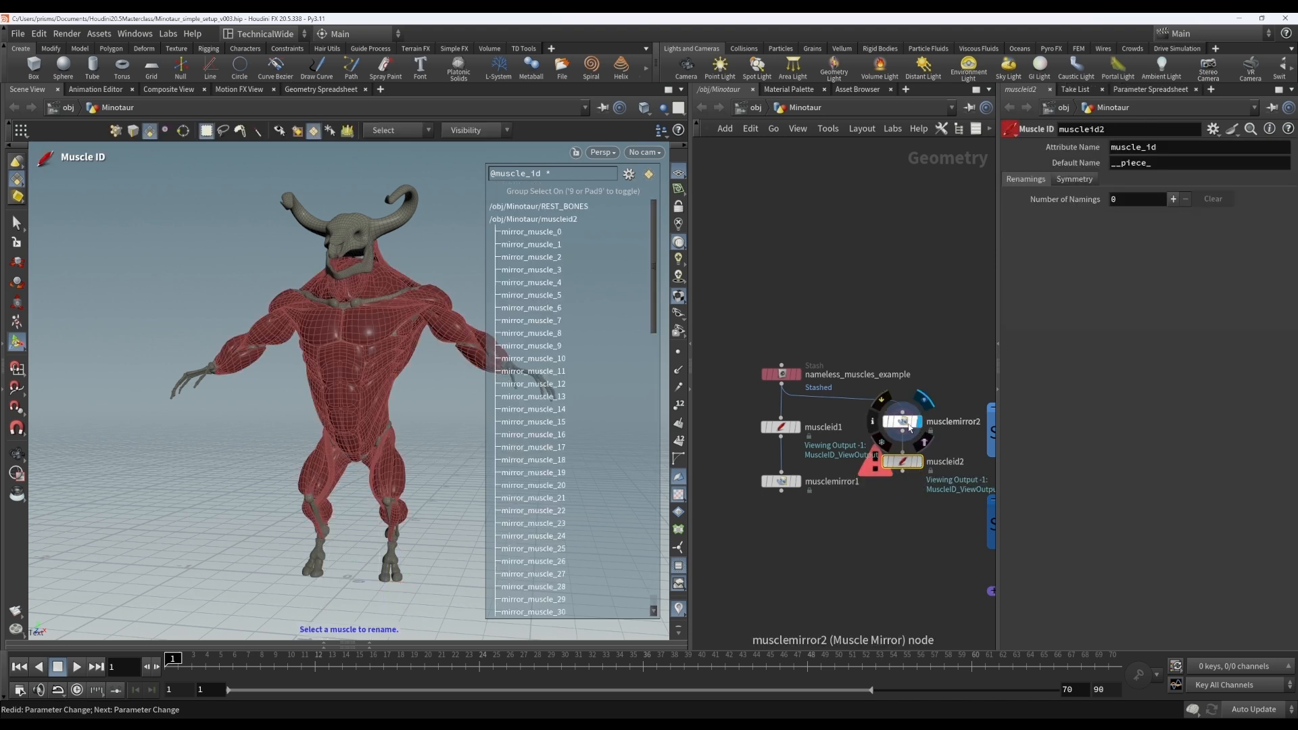
left_click(905, 423)
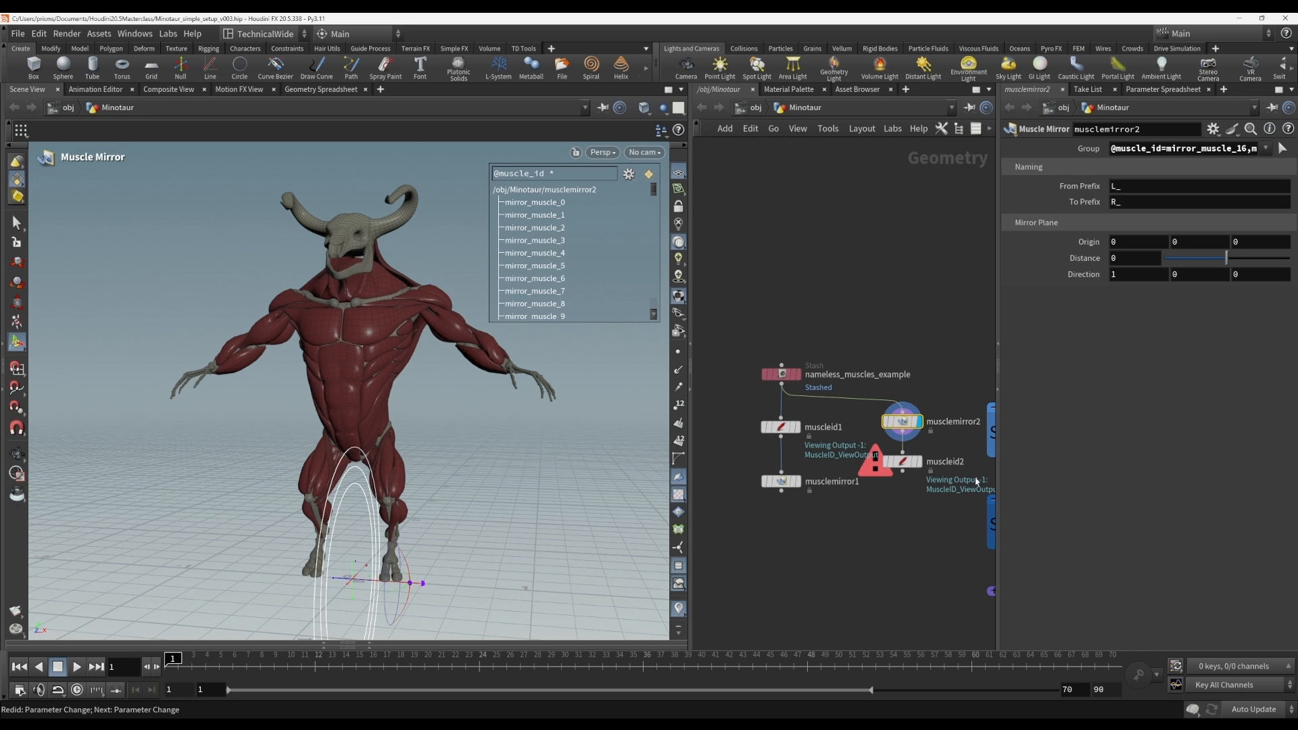
left_click(919, 463)
left_click(904, 462)
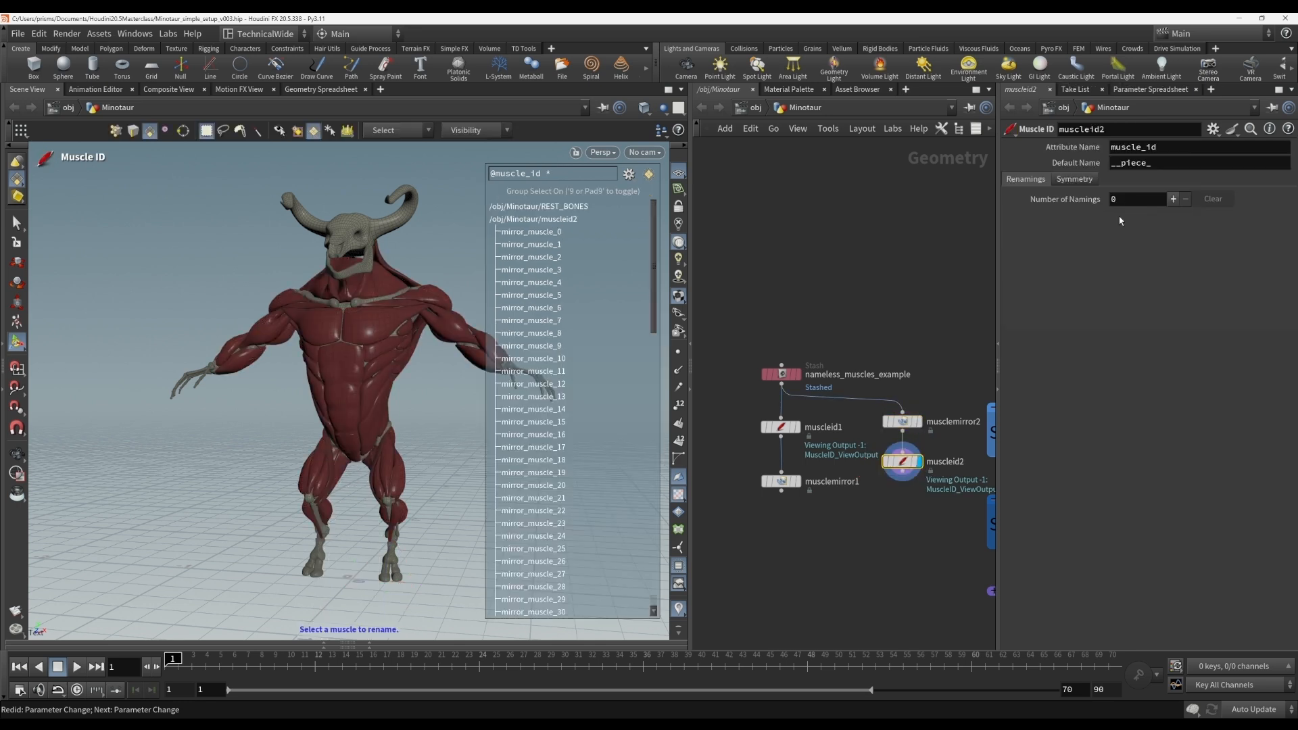
Rename the large chest muscle muscle_15 as L_pec in the viewport.
left_click(361, 334)
type("L_")
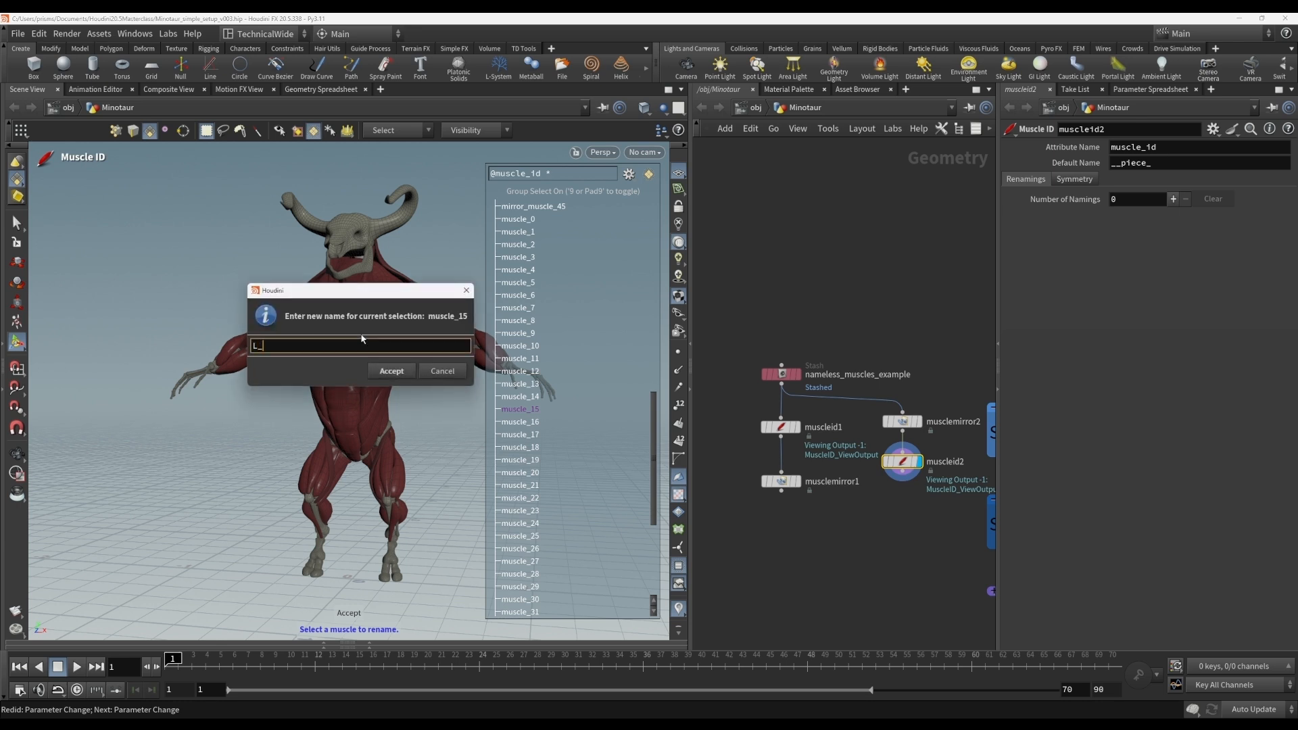
type("pec")
key("Return")
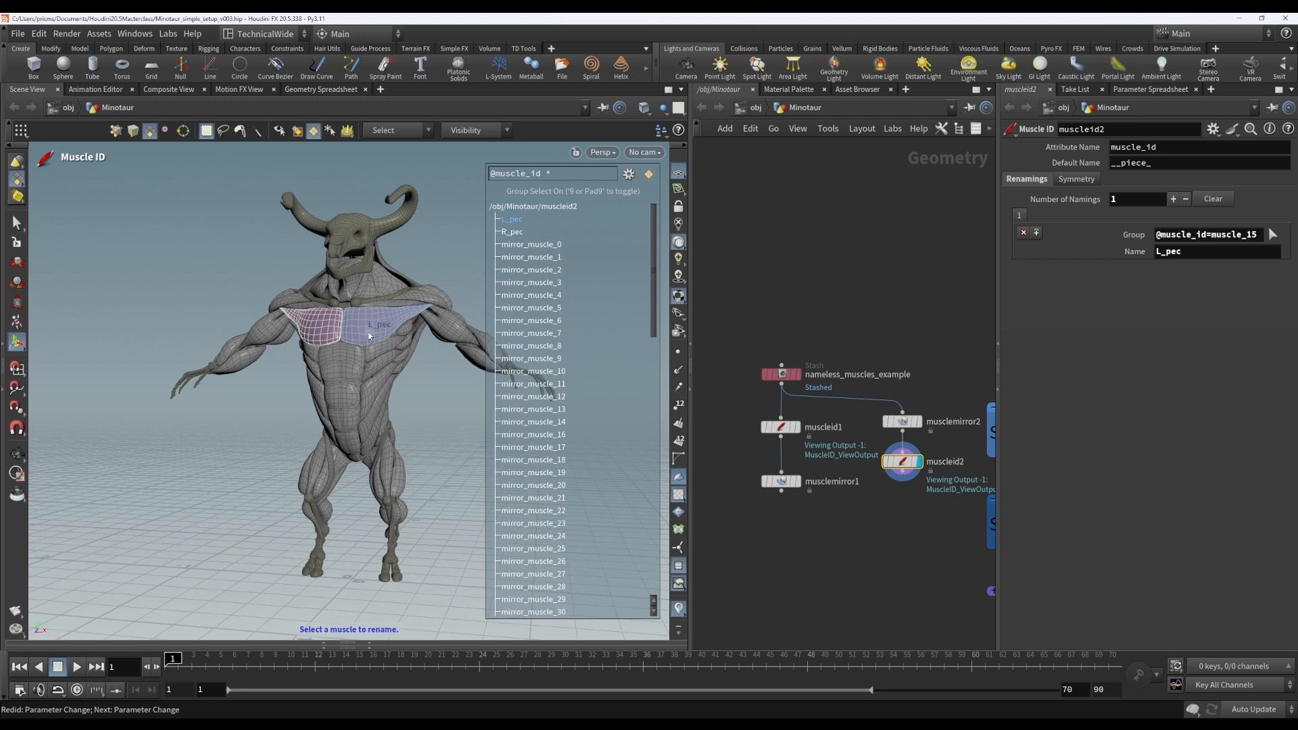
Examine the L_pec muscle and its mirrored counterpart on the chest up close from the front.
key("Escape")
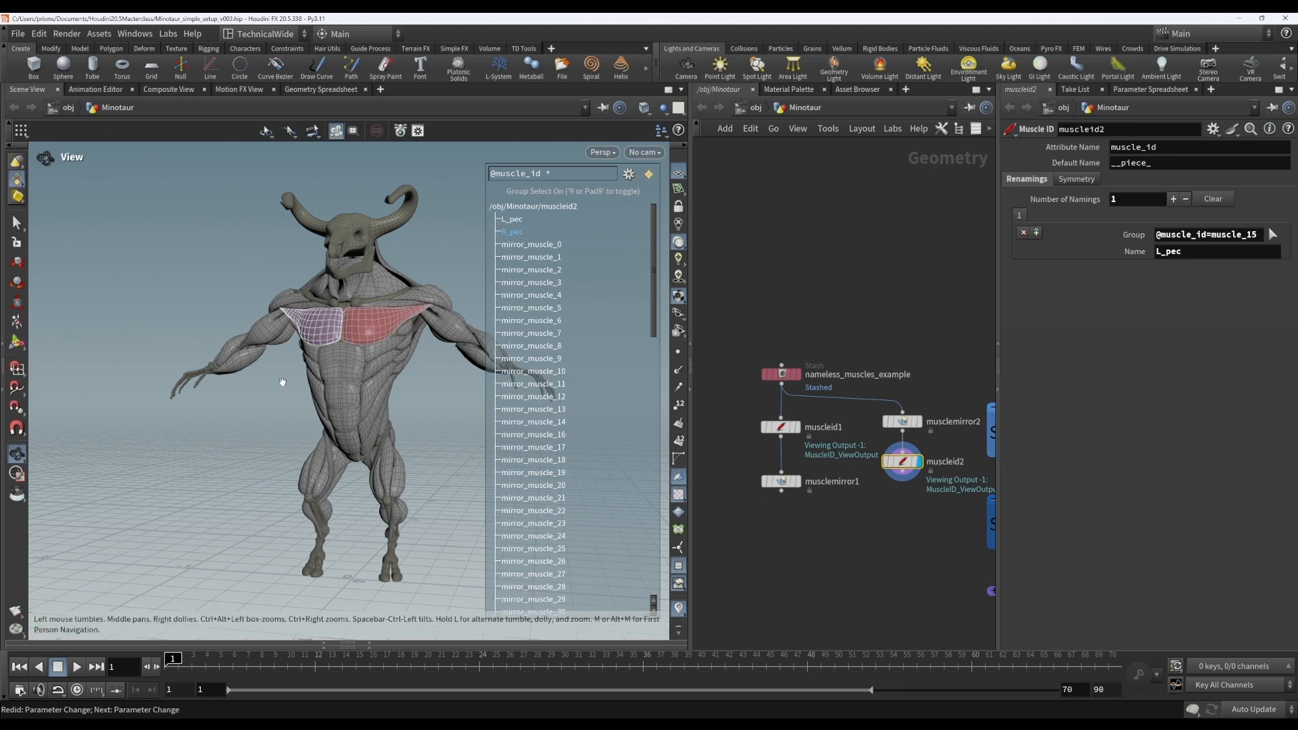
left_click_drag(282, 382, 299, 388)
scroll(298, 388, "up", 3)
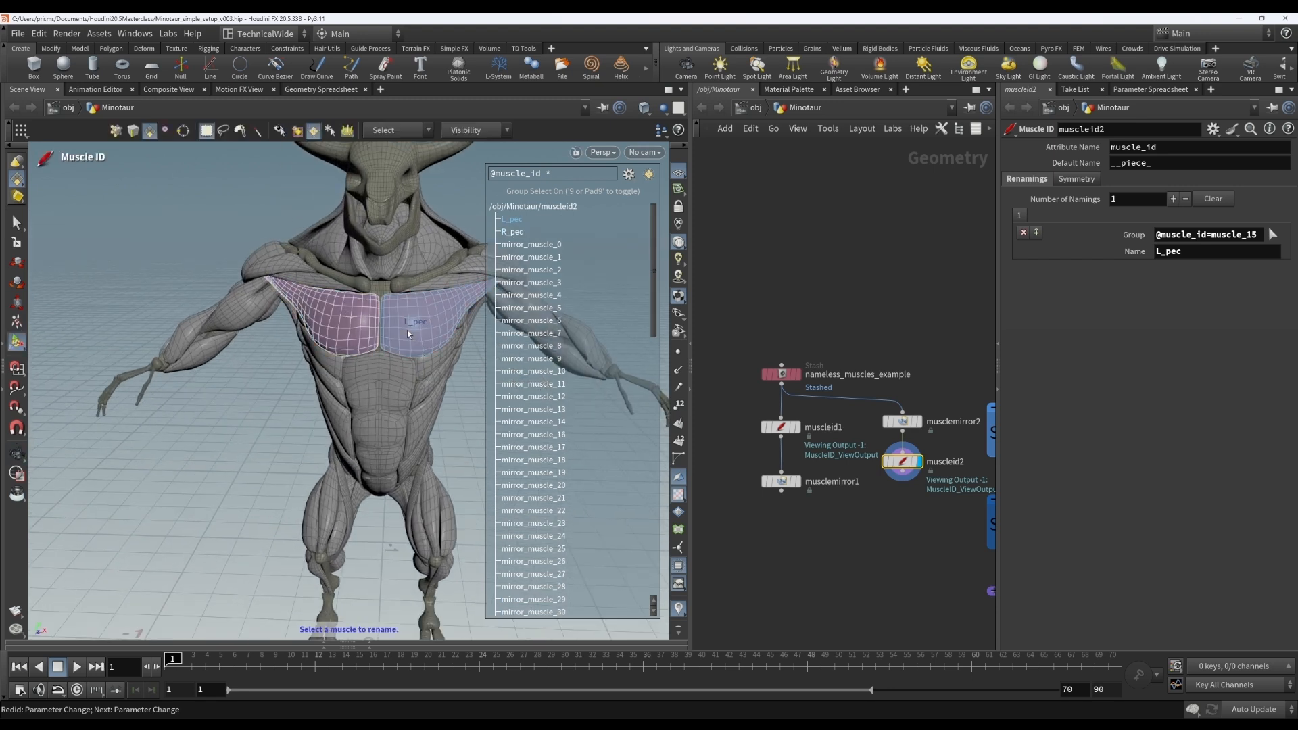
scroll(347, 333, "up", 3)
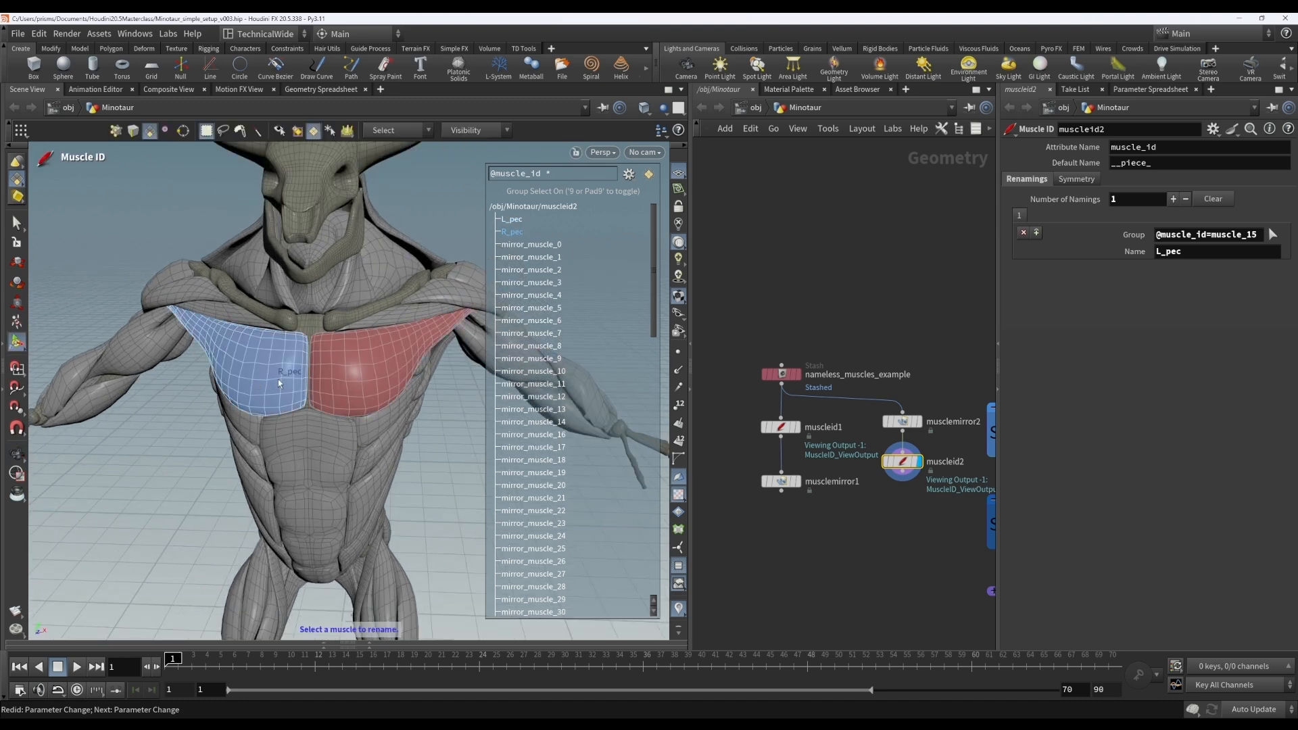
left_click_drag(259, 388, 275, 364, "alt")
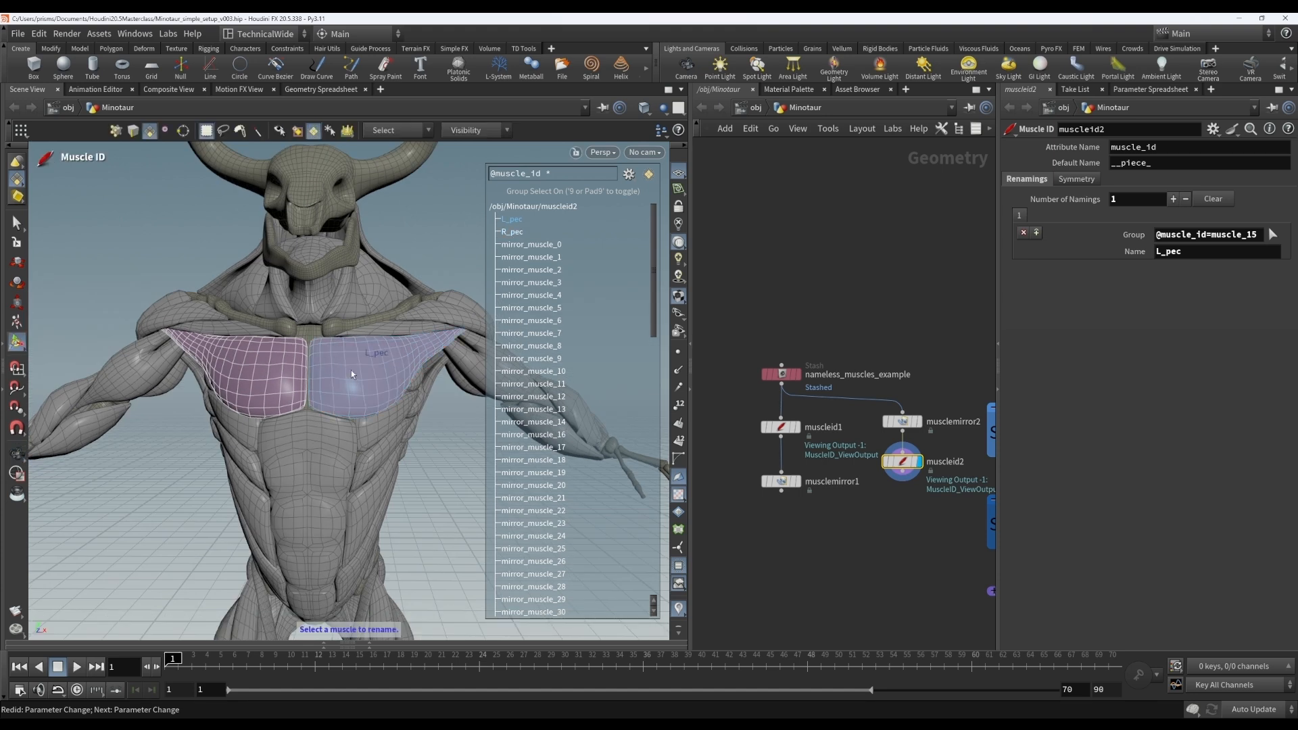
left_click(369, 392)
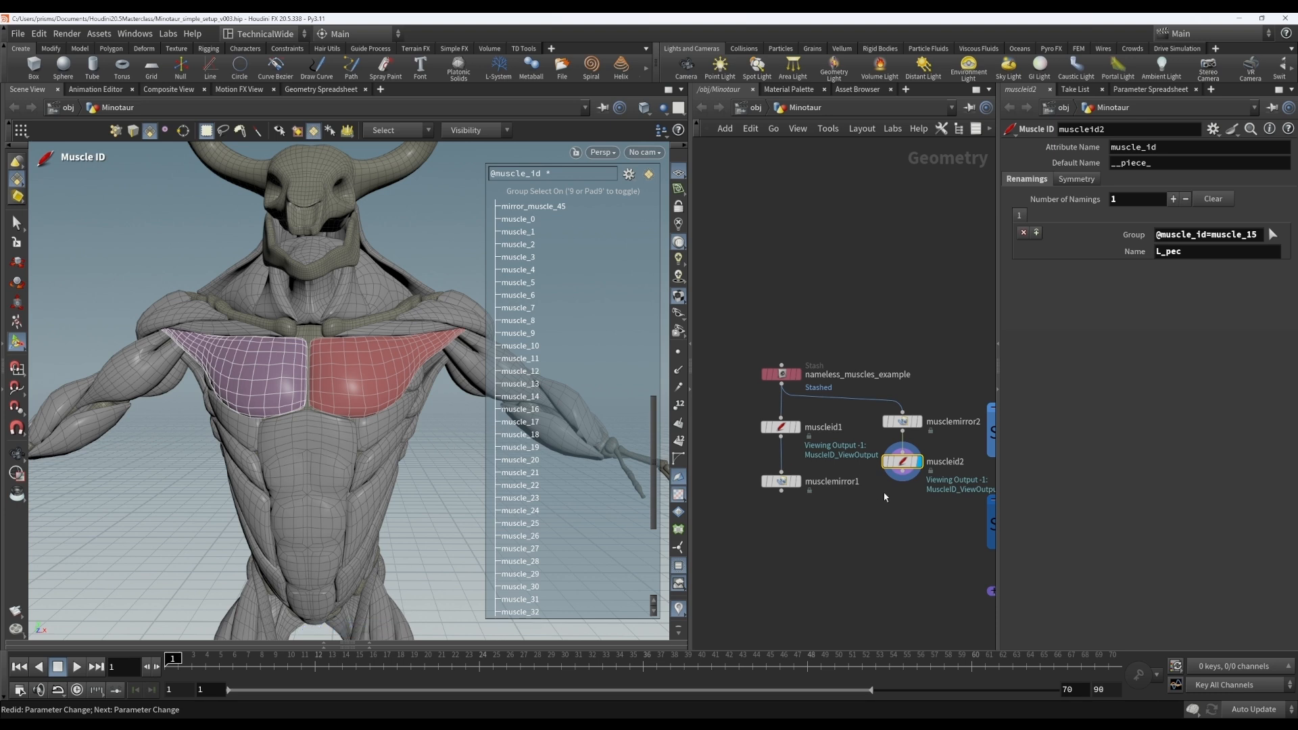
Examine the From Prefix and To Prefix symmetry settings of the muscleid2 node.
left_click(1090, 180)
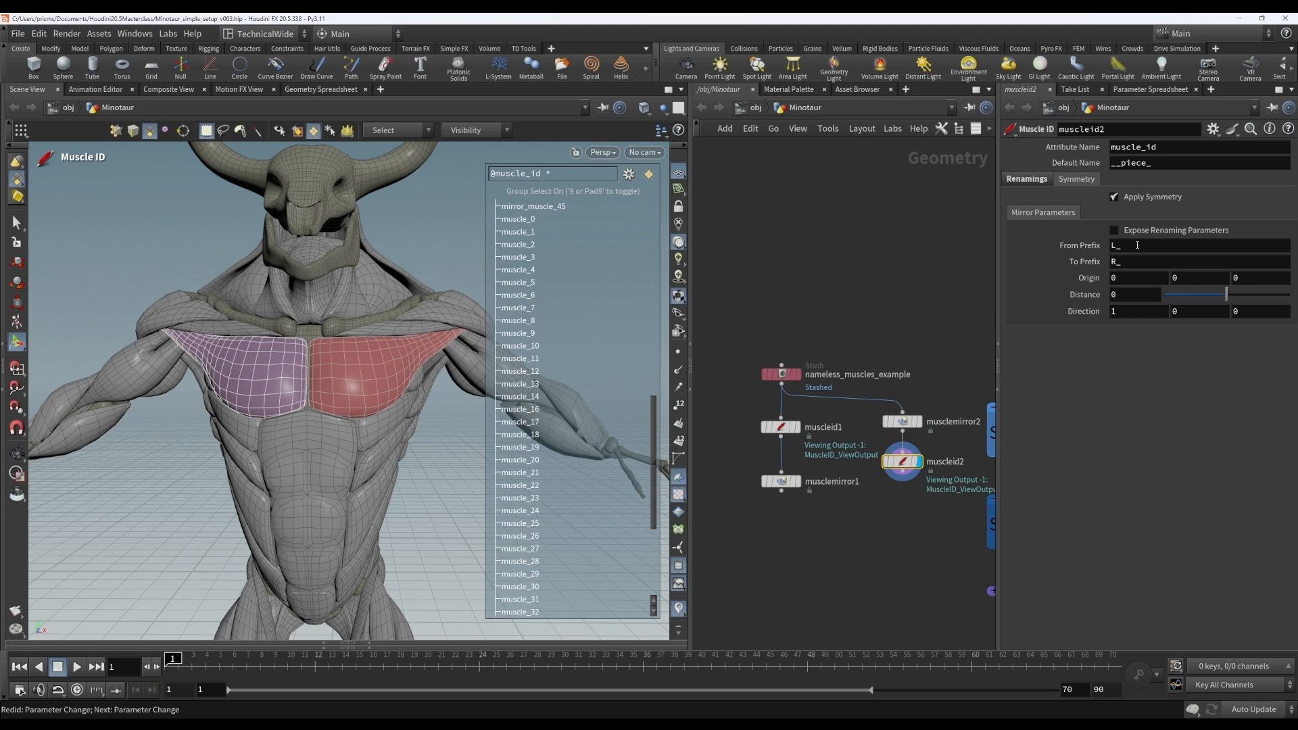
left_click(1129, 251)
left_click(1136, 264)
Display the bones_rest node and inspect its point and primitive attributes in the node info.
middle_click_drag(873, 552, 439, 532)
middle_click_drag(890, 360, 564, 378)
middle_click_drag(865, 456, 735, 469)
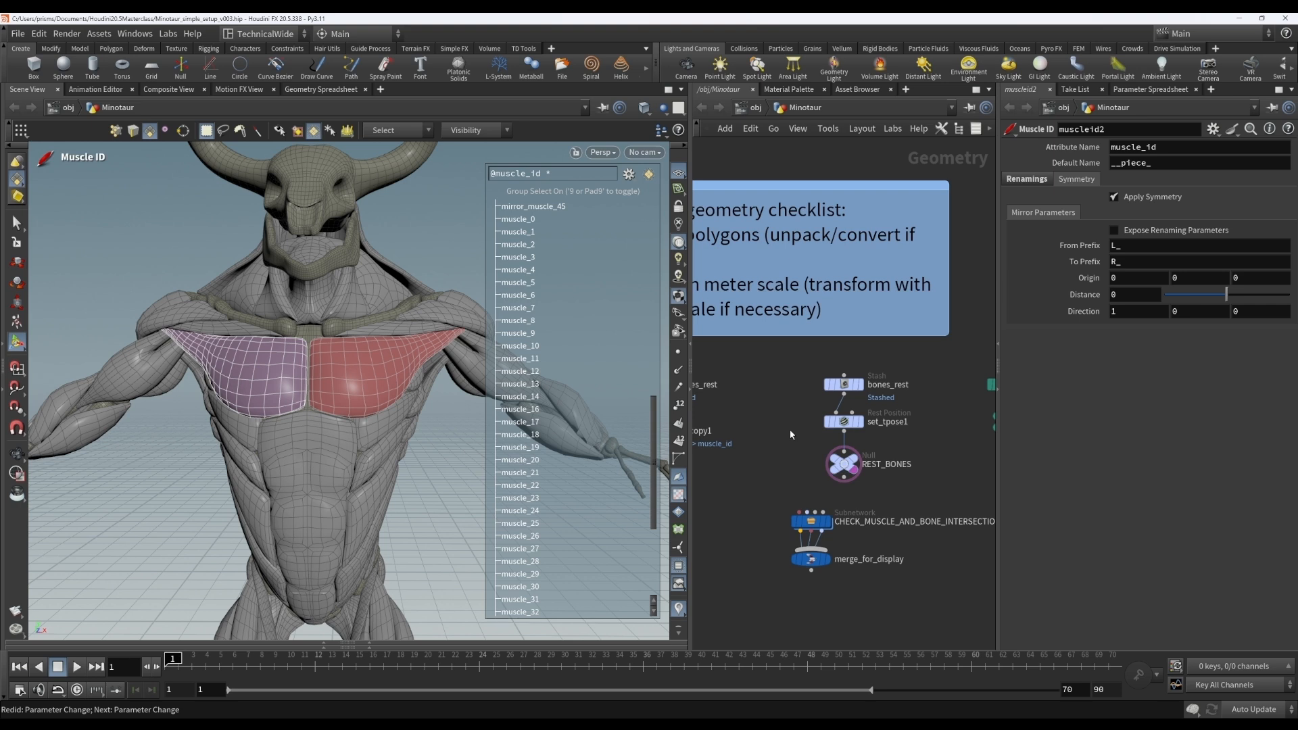
left_click(845, 385)
middle_click(845, 387)
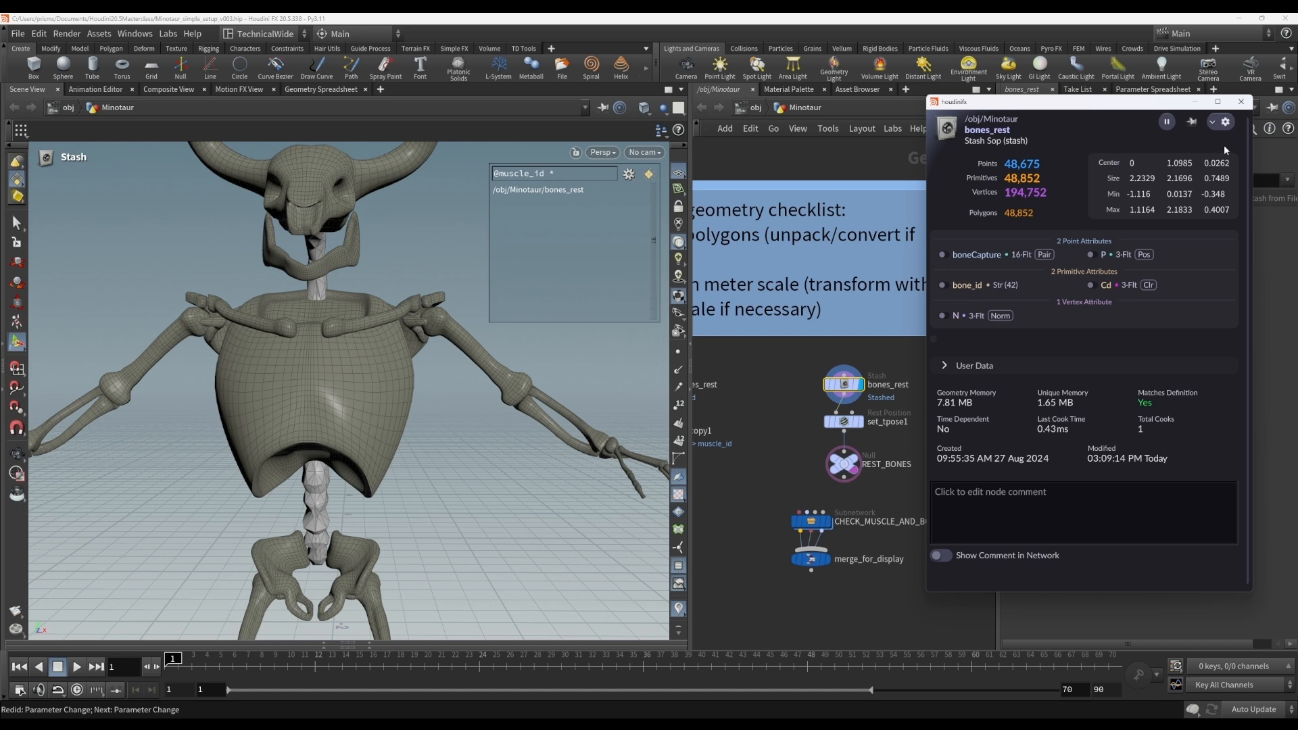
left_click(1241, 101)
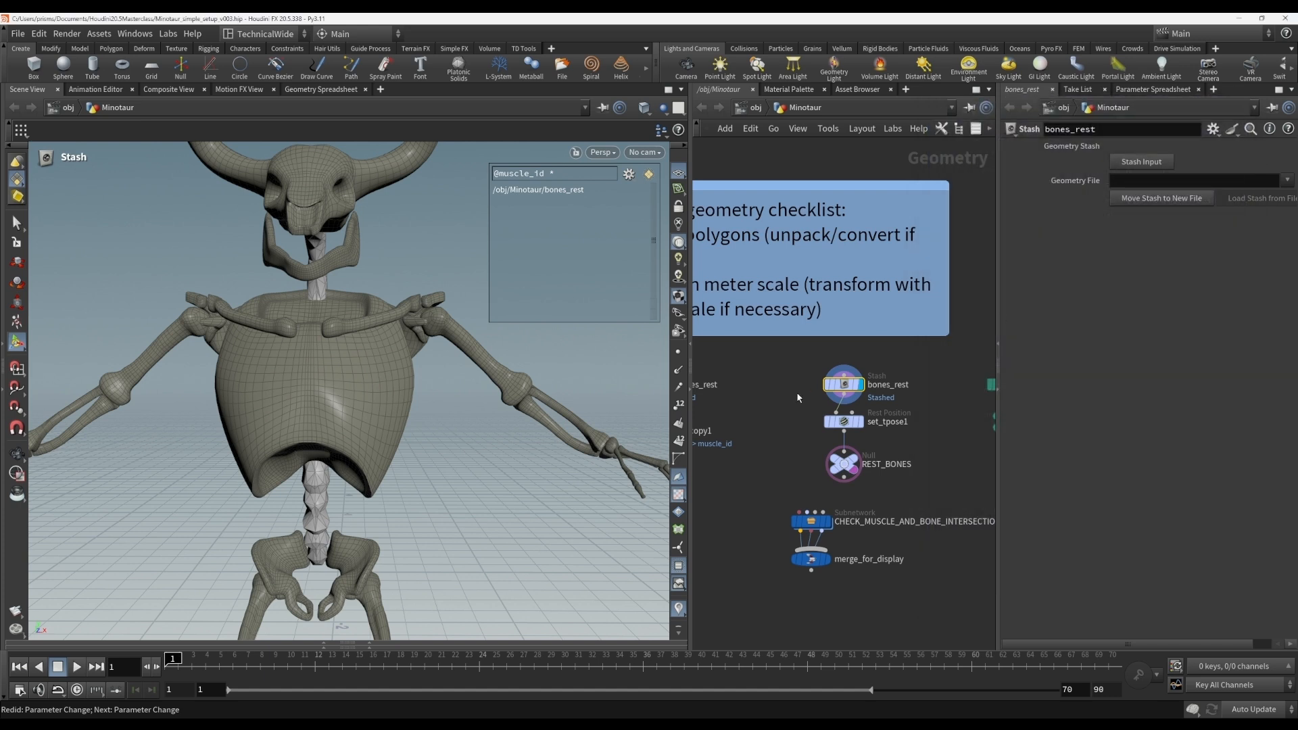
Add a Muscle ID node beside set_tpose1, connect the output of bones_rest to it, and display it.
left_click(780, 397)
key("Tab")
type("muscle id")
key("Return")
left_click(778, 426)
left_click_drag(776, 417, 842, 400)
left_click(842, 400)
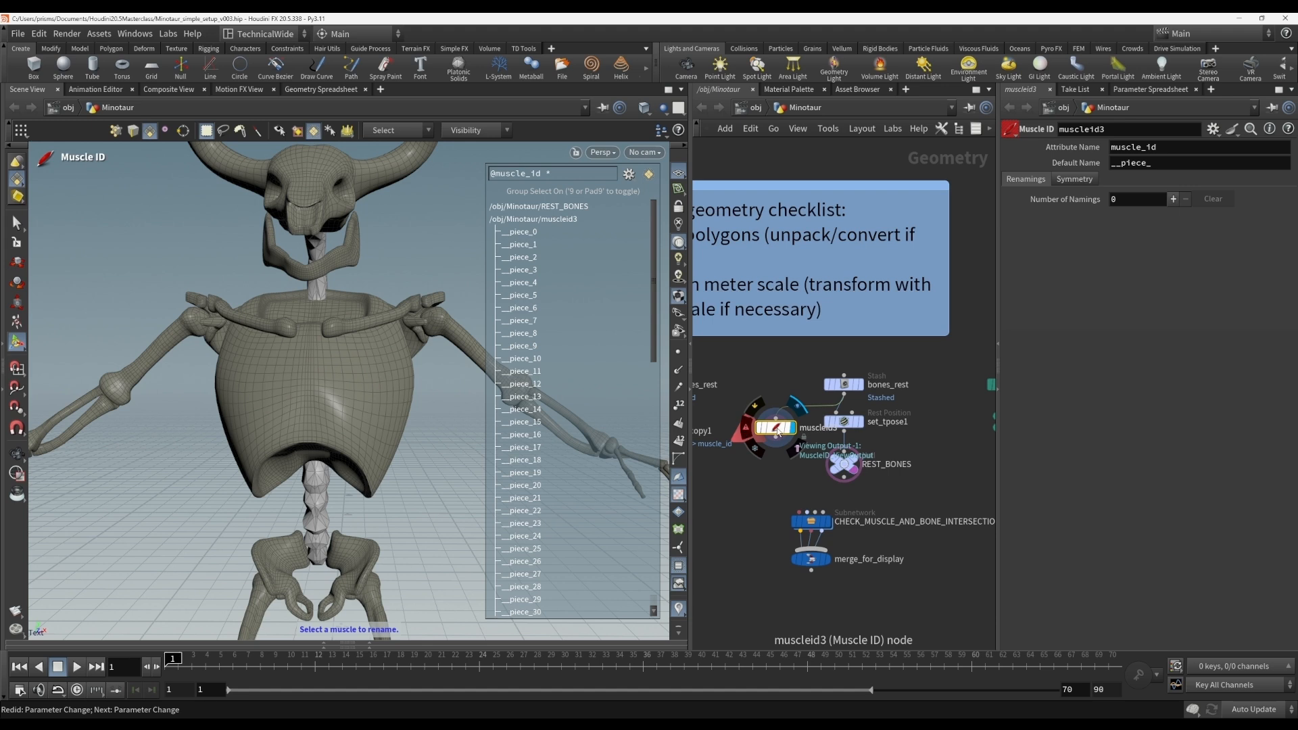
key("ctrl+c")
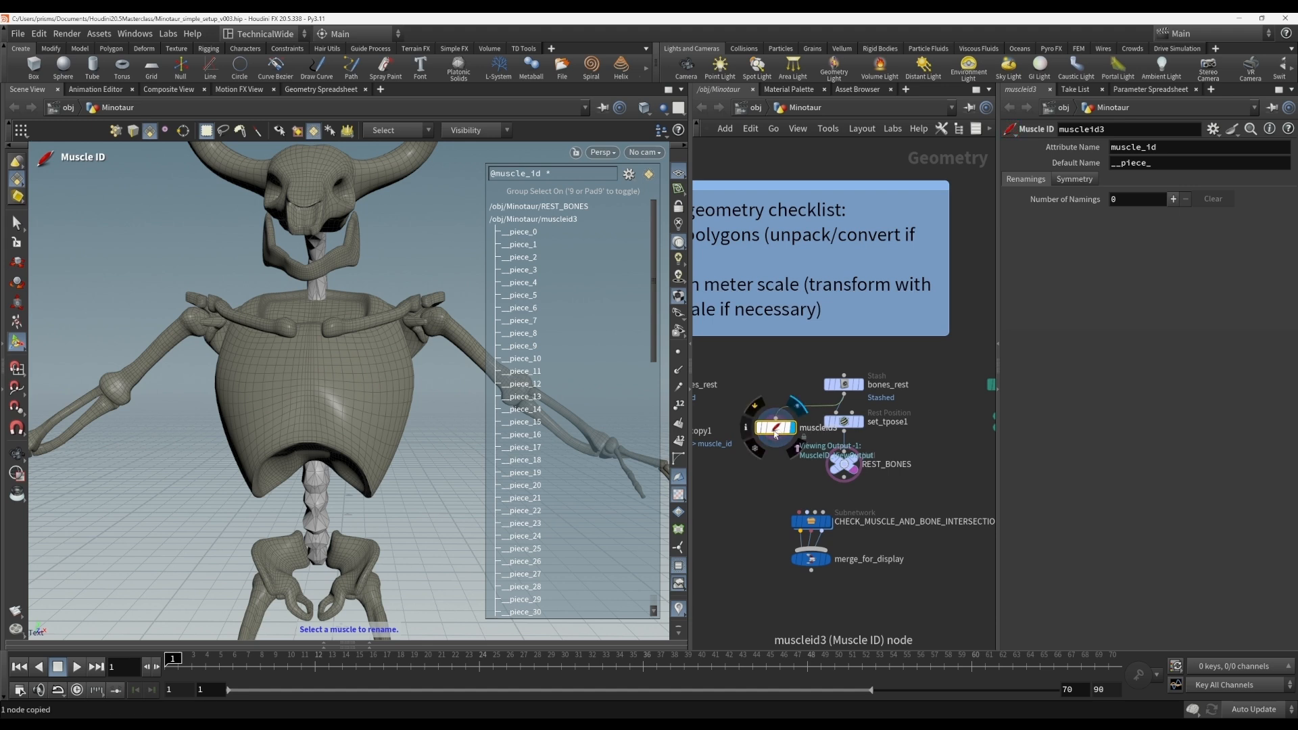
Rename the upper arm bone __piece_8 as L_fkasdfj in the viewport.
left_click(1074, 151)
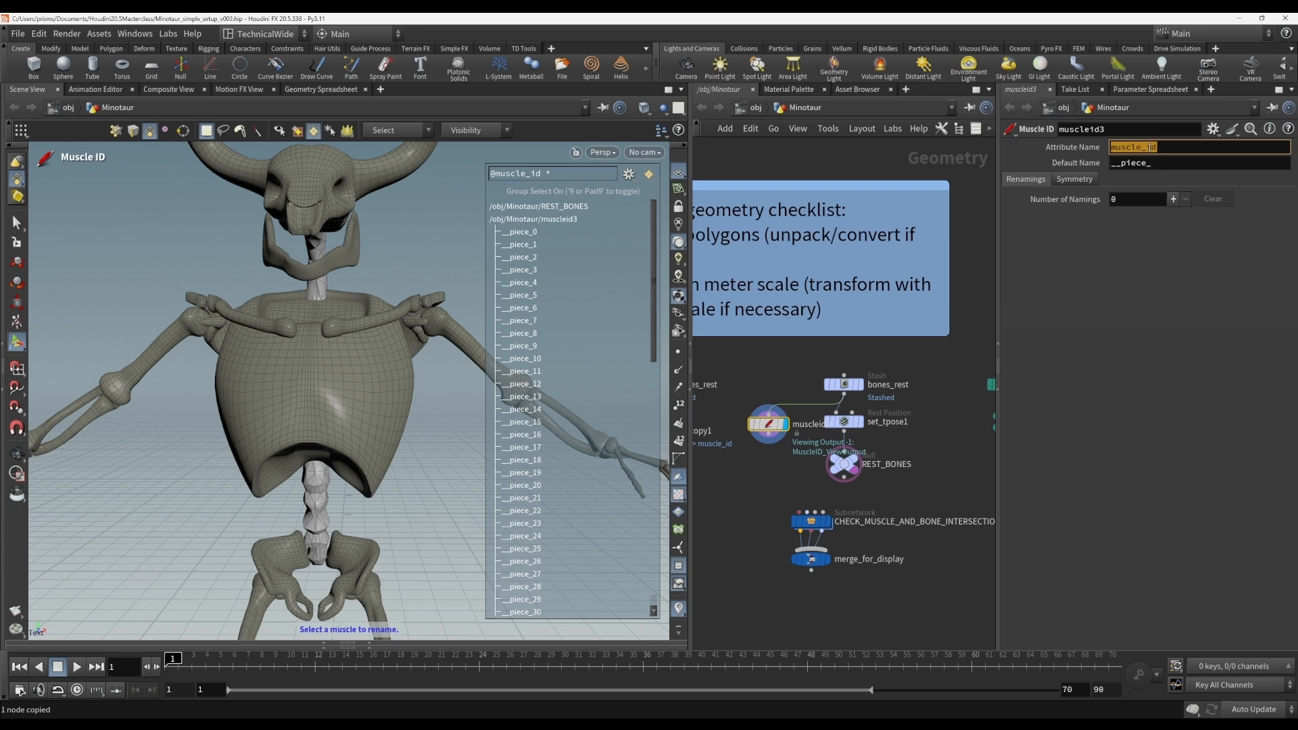
left_click(769, 426)
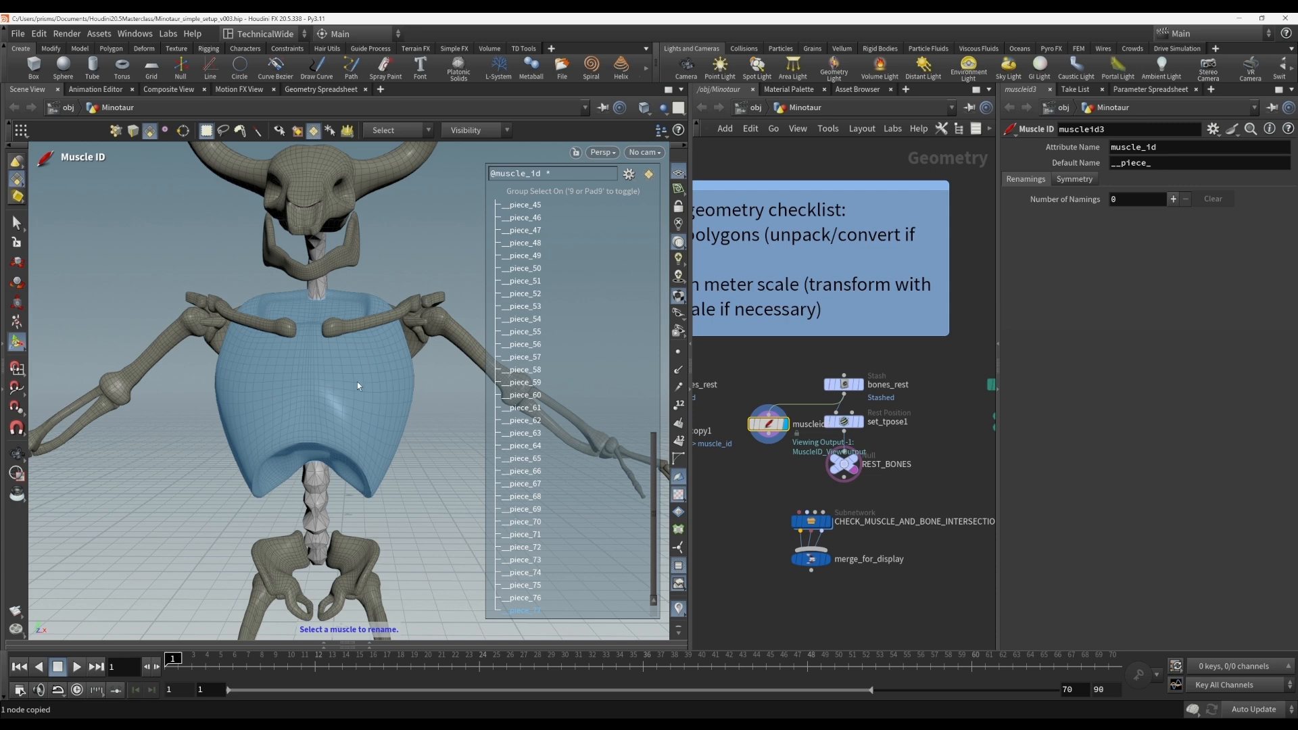
left_click(453, 338)
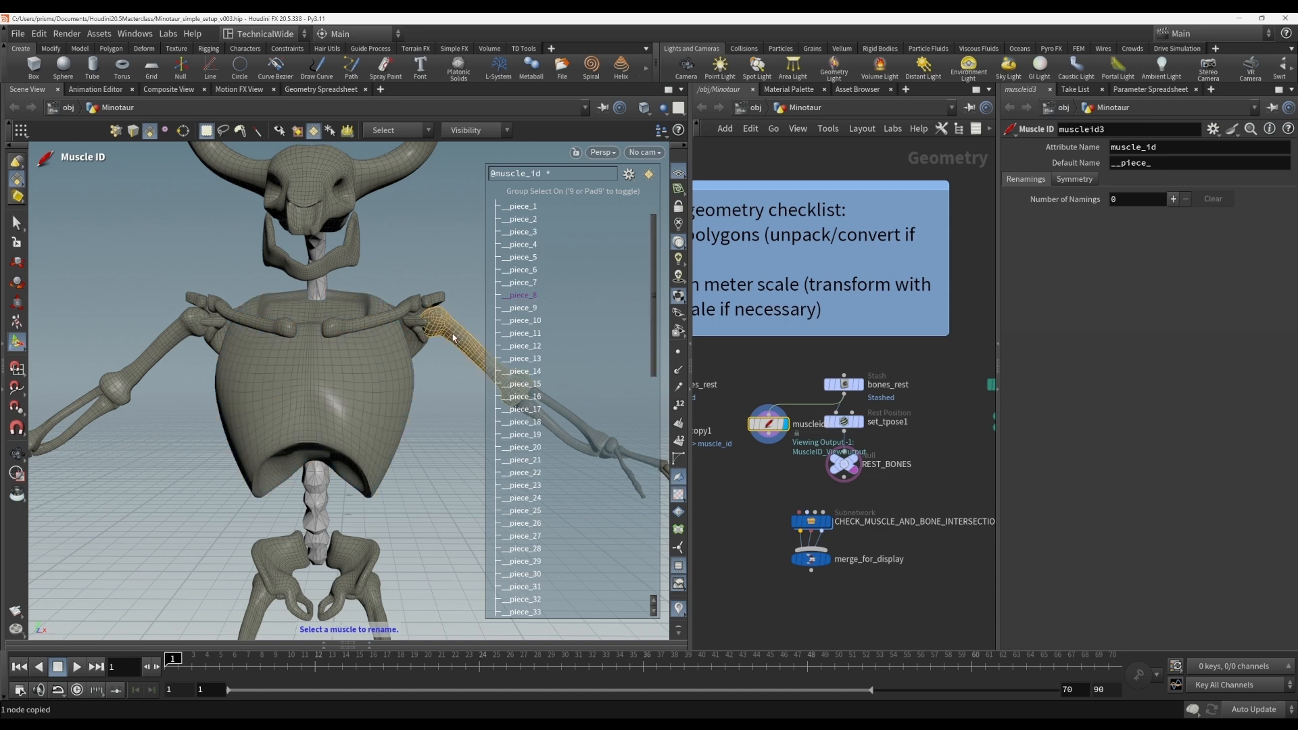
double_click(453, 339)
type("L")
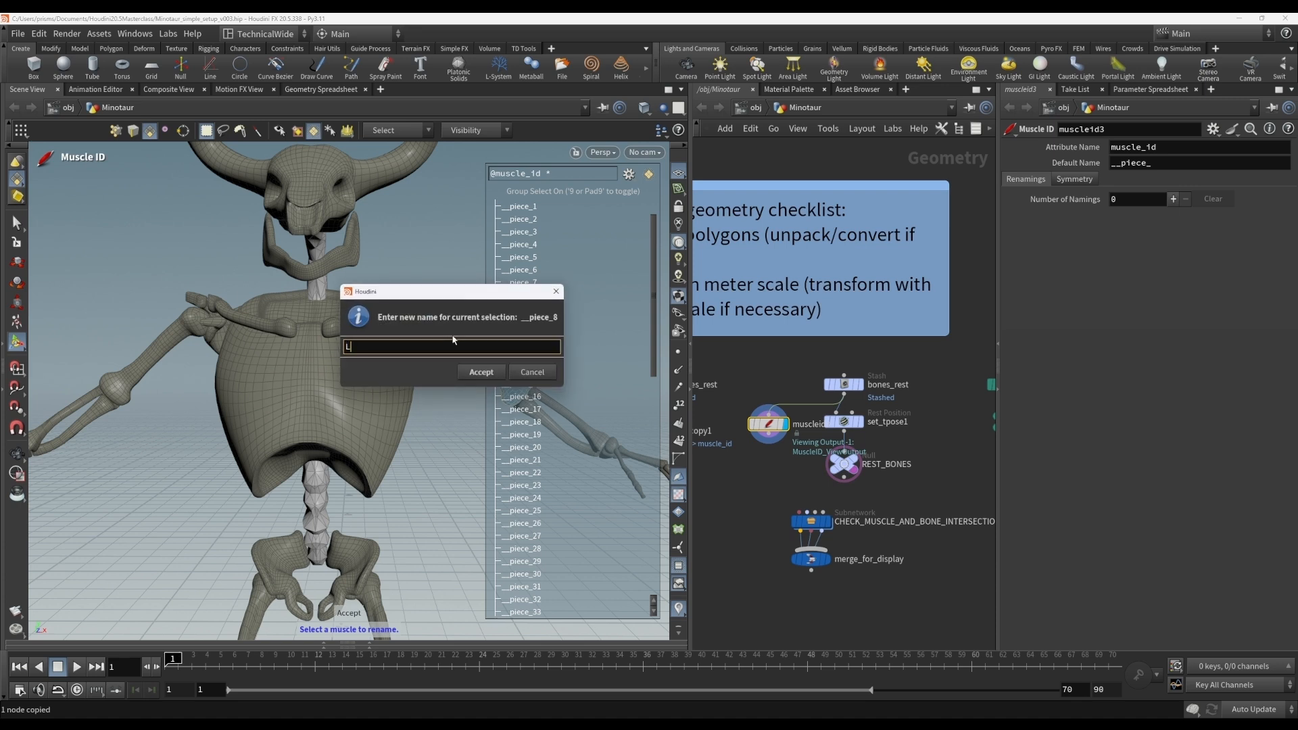
type("fkasdf;j")
type("_")
key("Return")
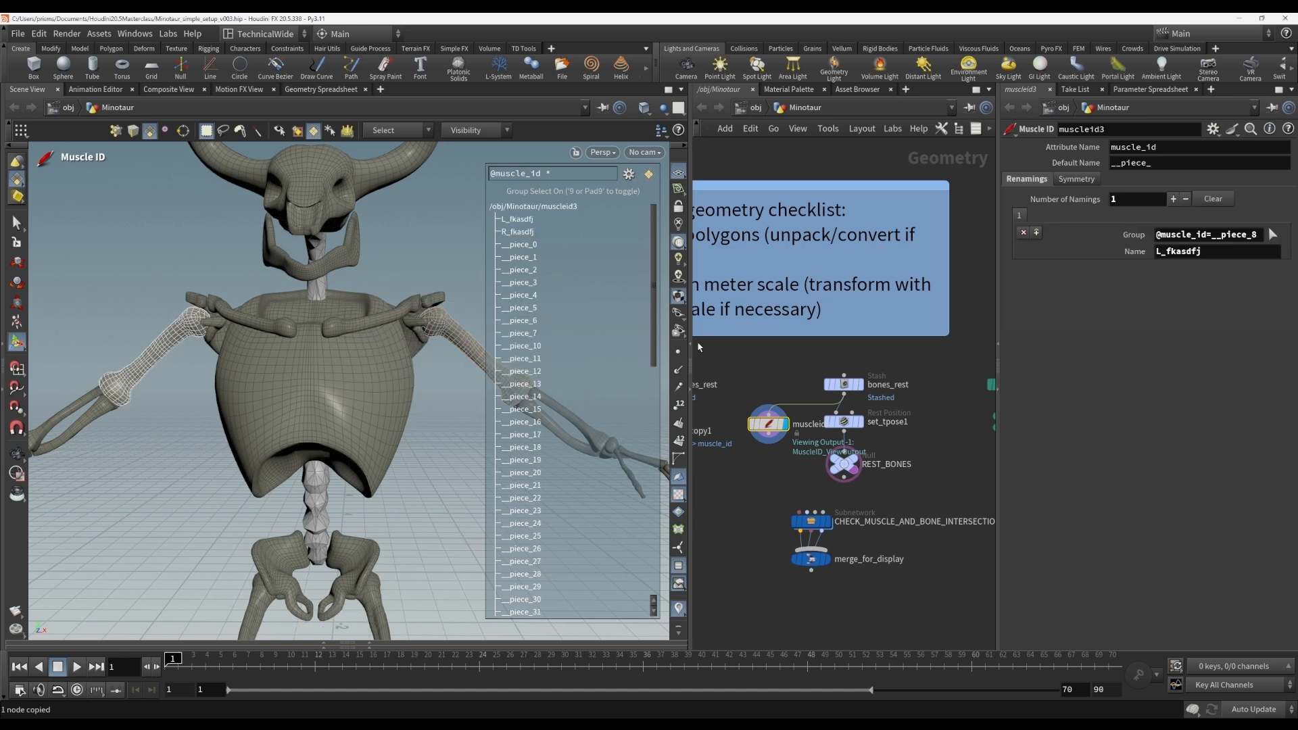
Add an Attribute Rename node below muscleid3, connect it to that node's output, and display it.
middle_click_drag(777, 478, 757, 447)
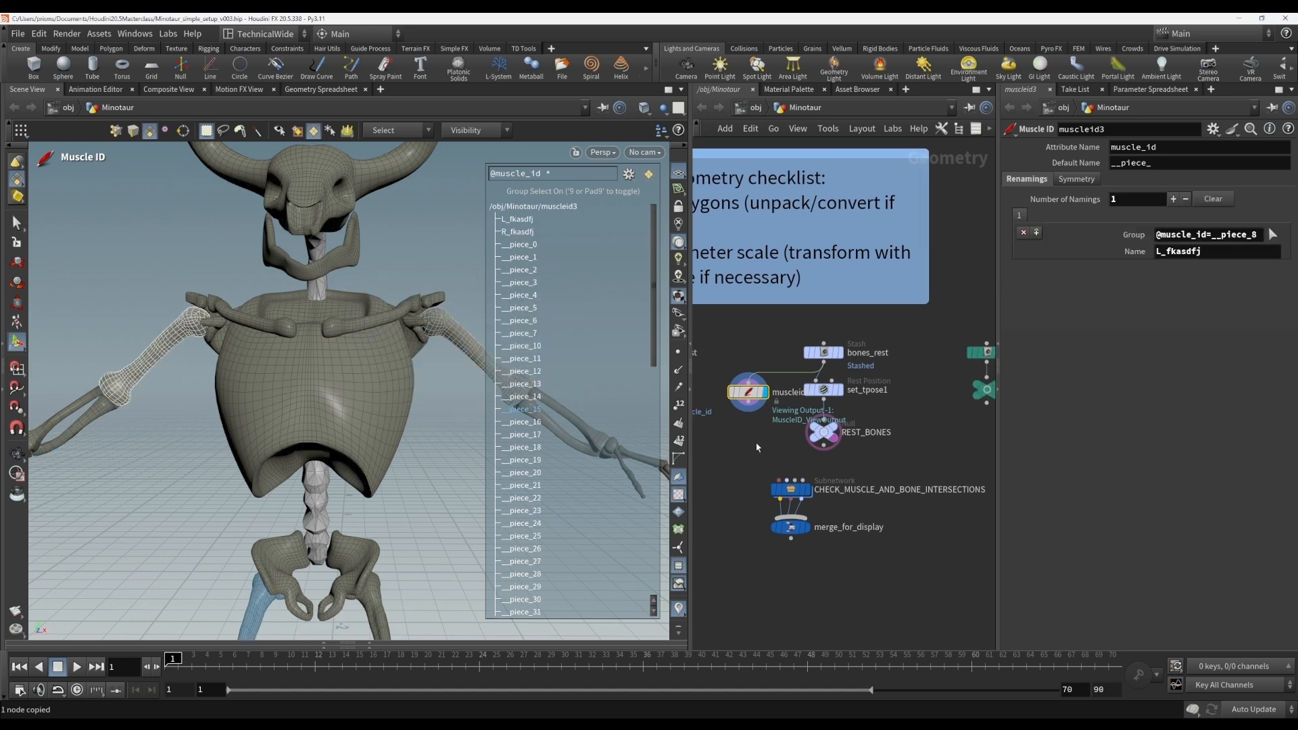
key("Tab")
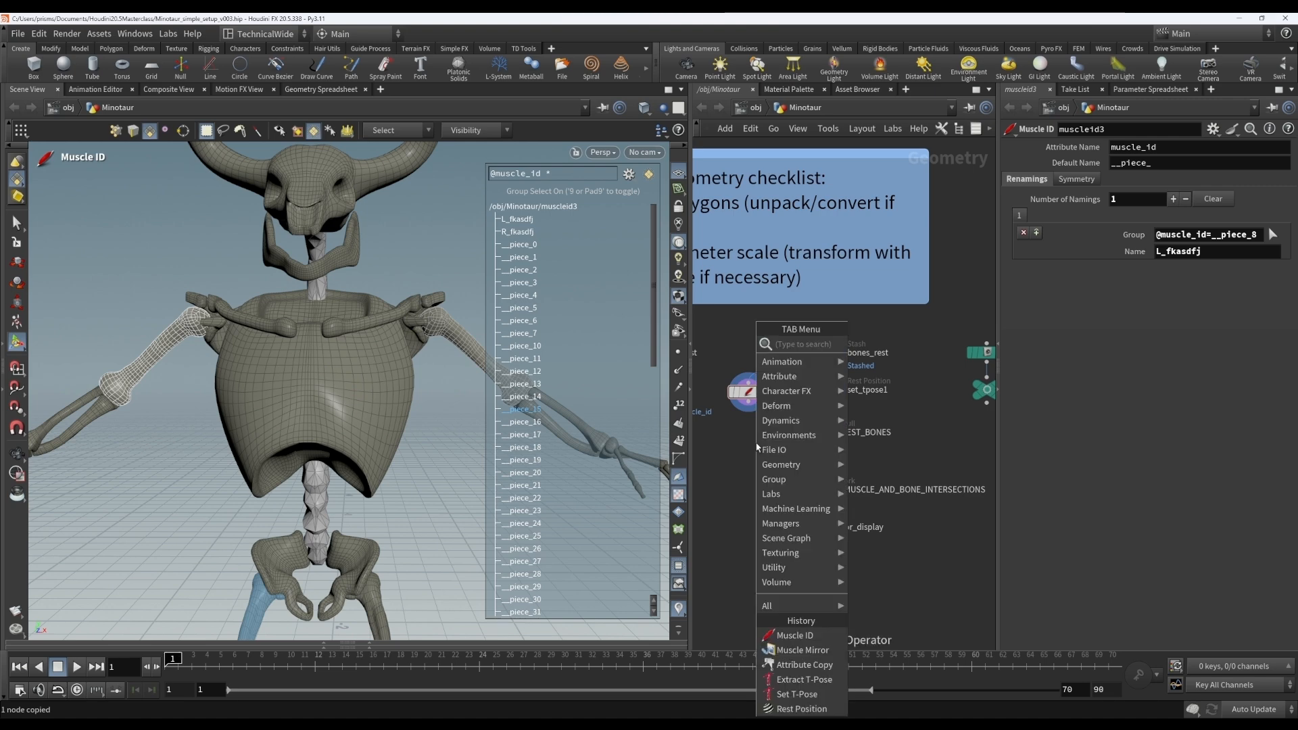
type("at")
type("e")
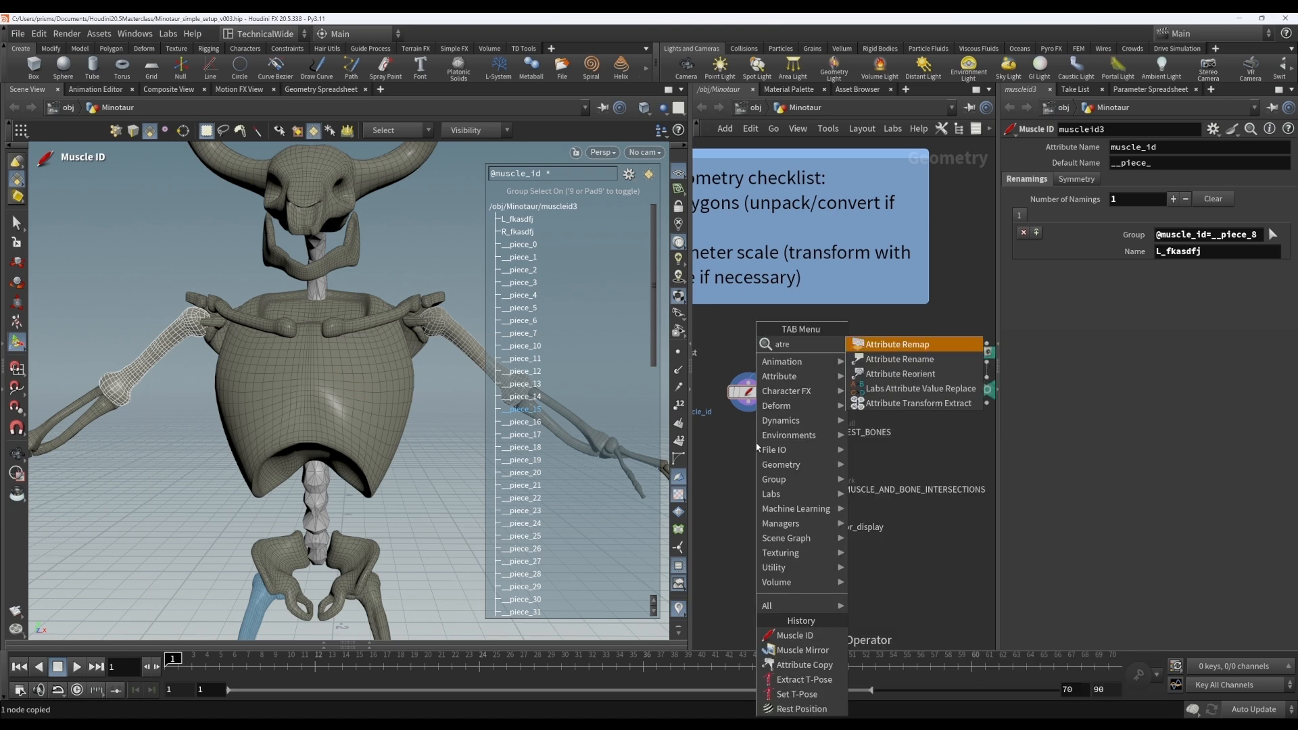
key("Down")
key("Return")
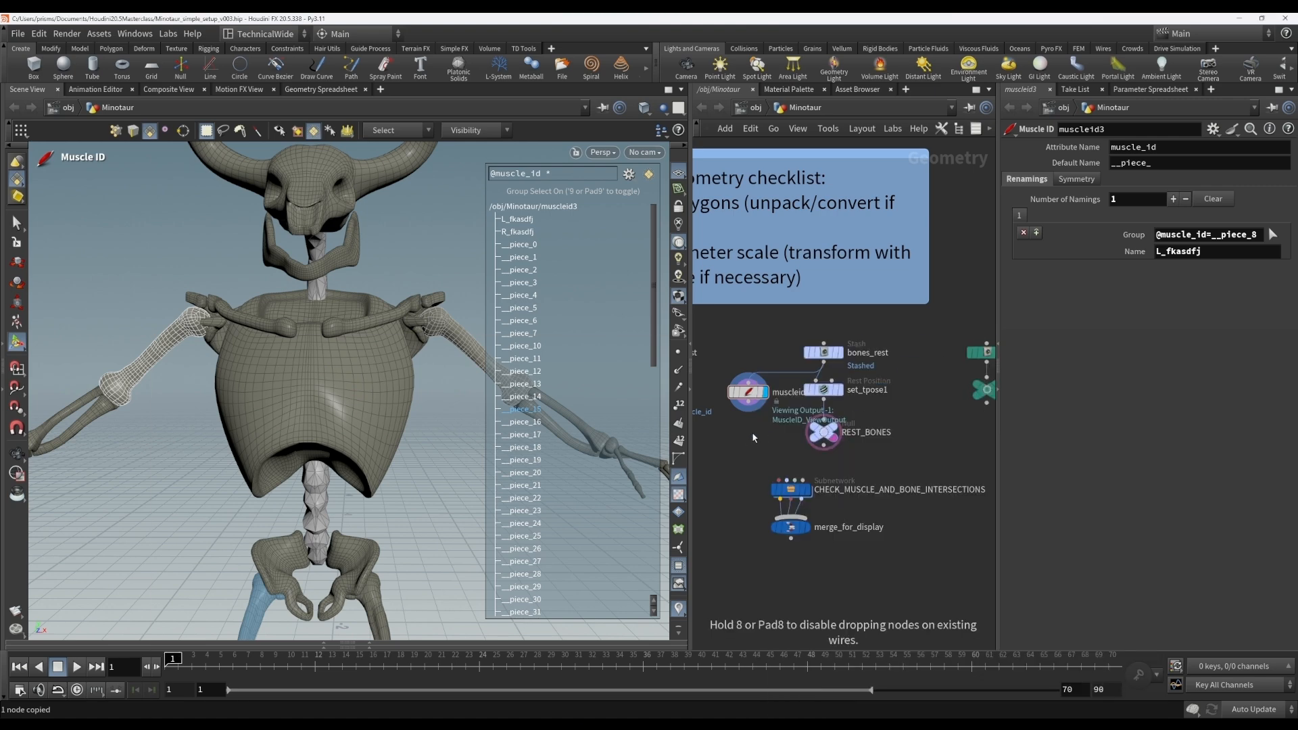
left_click(748, 441)
left_click(750, 403)
left_click(749, 431)
left_click(765, 442)
Rename the primitive attribute muscle_id to bone_id_new in the Attribute Rename node.
left_click(1089, 152)
left_click(1177, 189)
type("muscle_id")
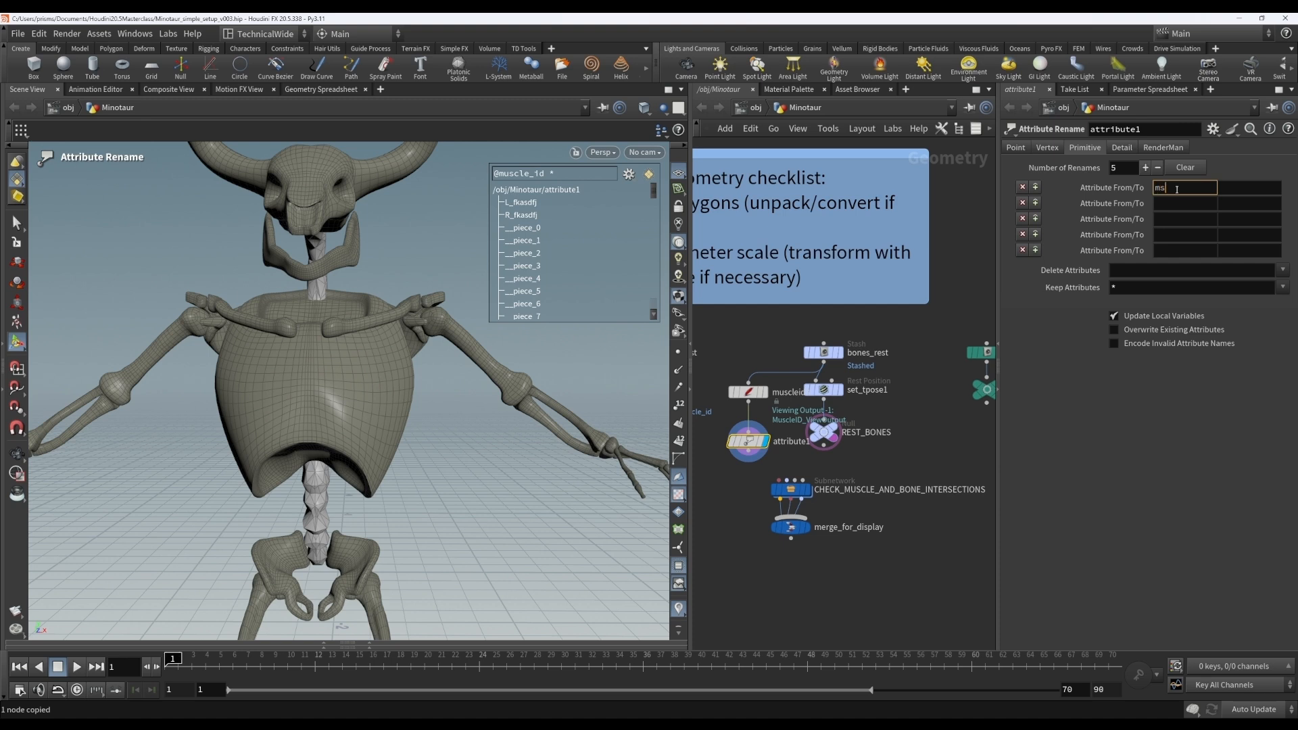
left_click(1243, 188)
type("bone")
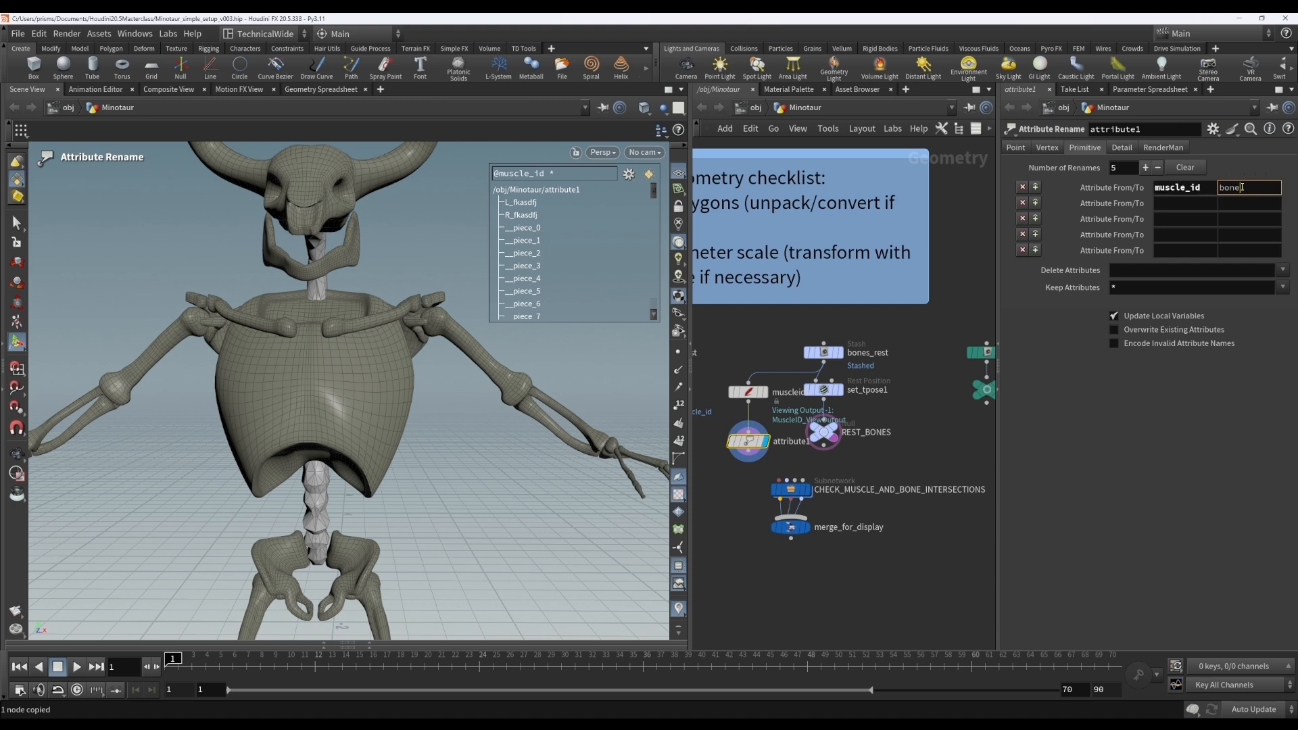
type("_id_new")
key("Return")
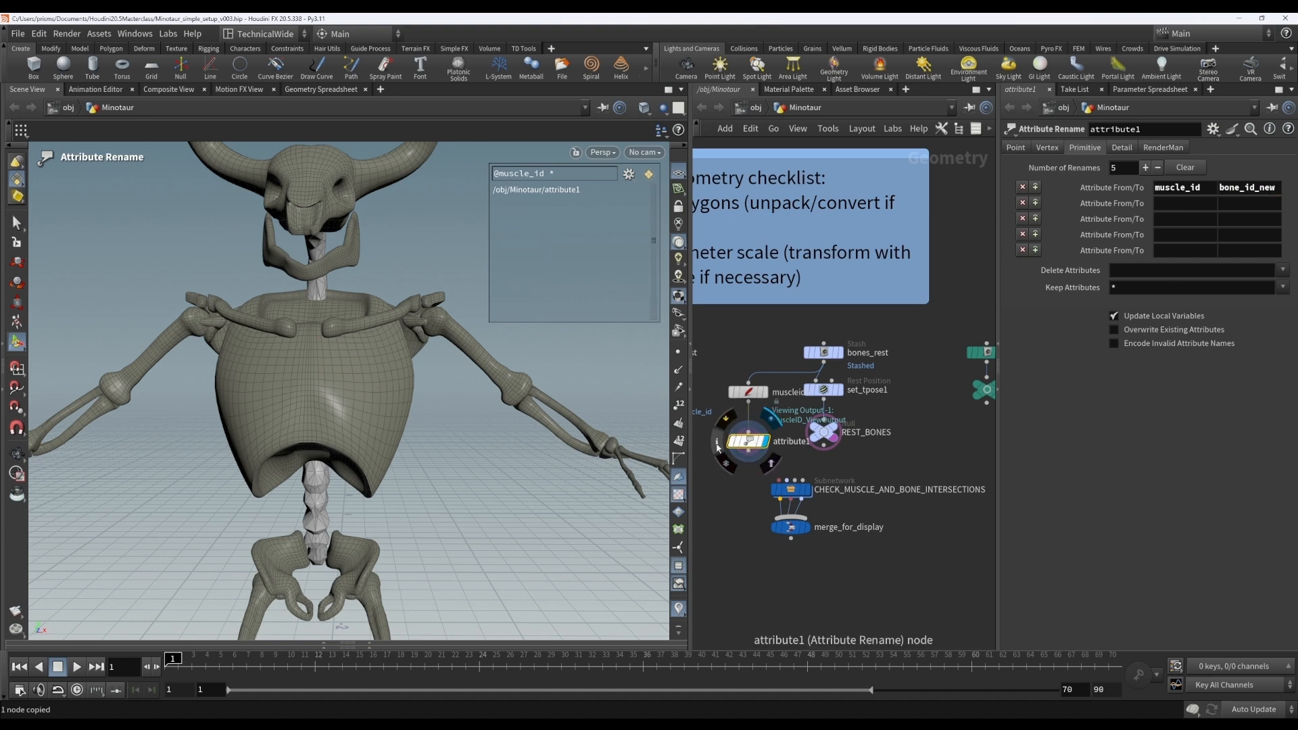
Compare the primitive attributes of attribute1 and muscleid3 in their node info.
left_click(718, 446)
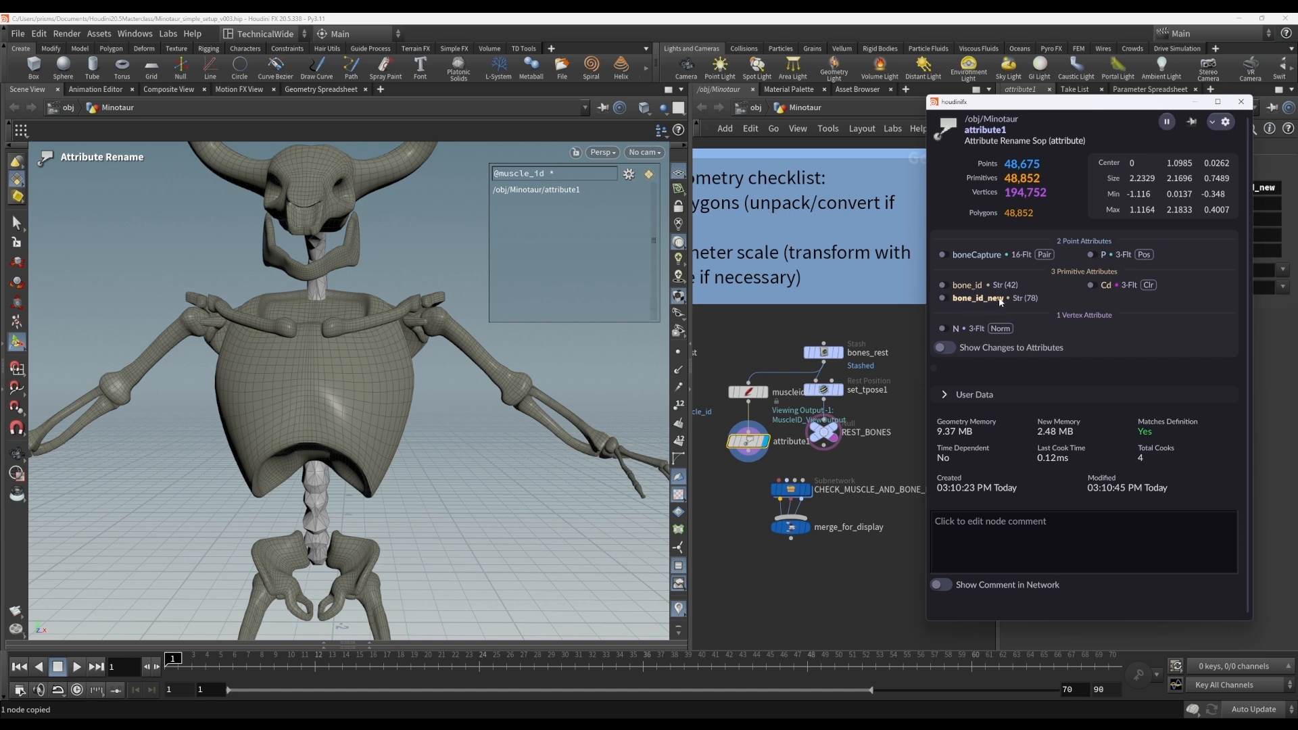
left_click(780, 390)
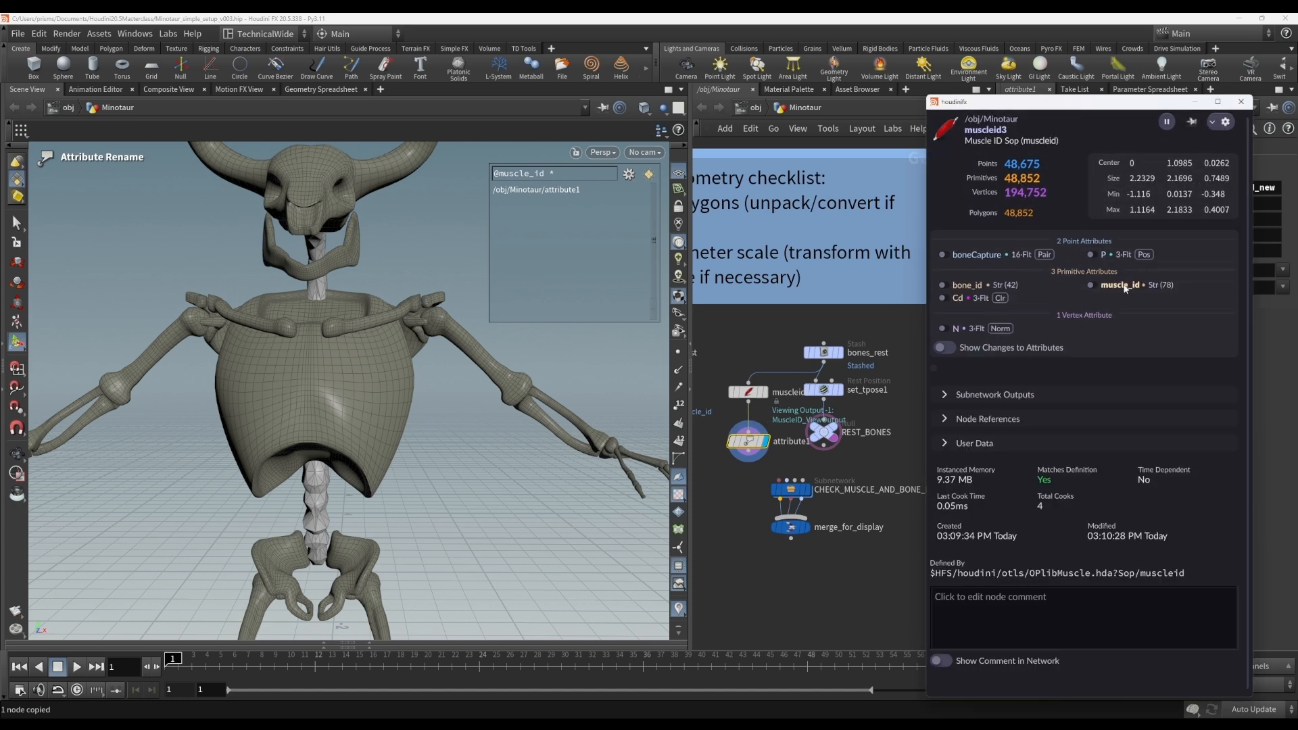
left_click(1241, 102)
Inspect the primitive attributes of attribcopy1, and check those of attribute1 again in the node info.
middle_click_drag(761, 474, 879, 462)
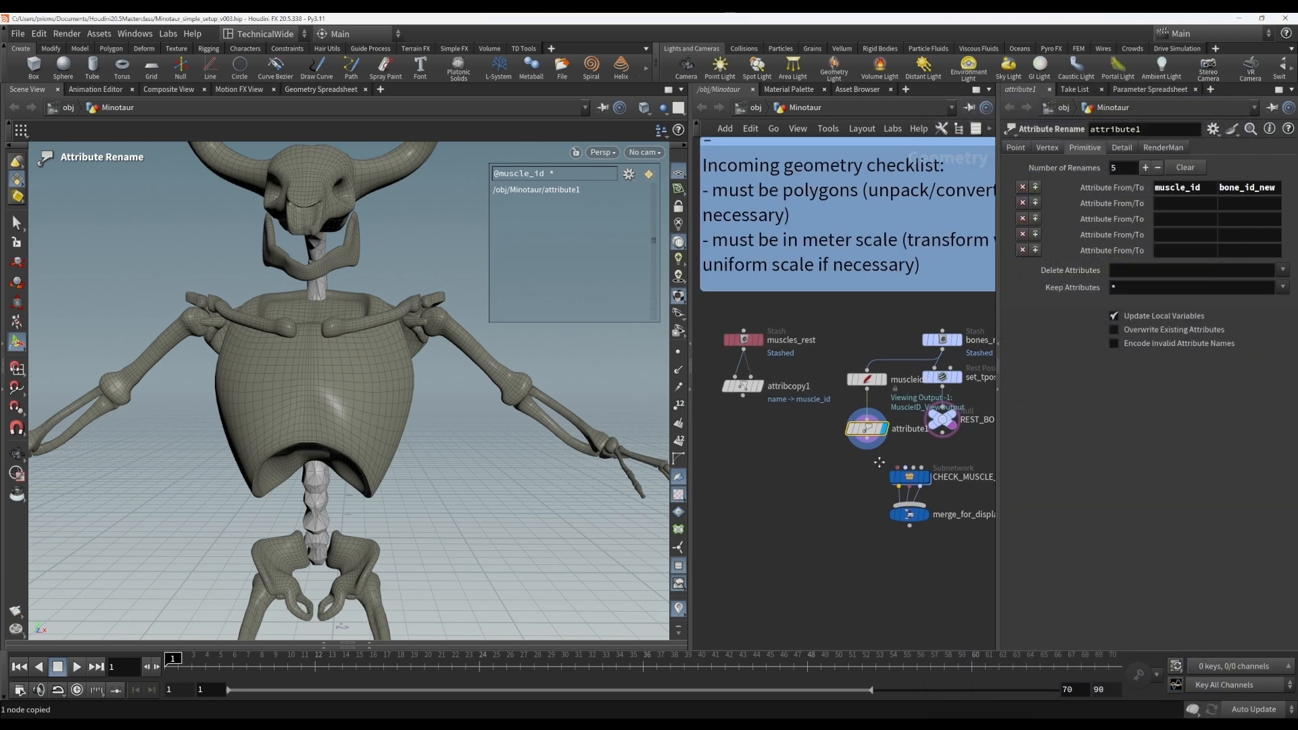
left_click(743, 386)
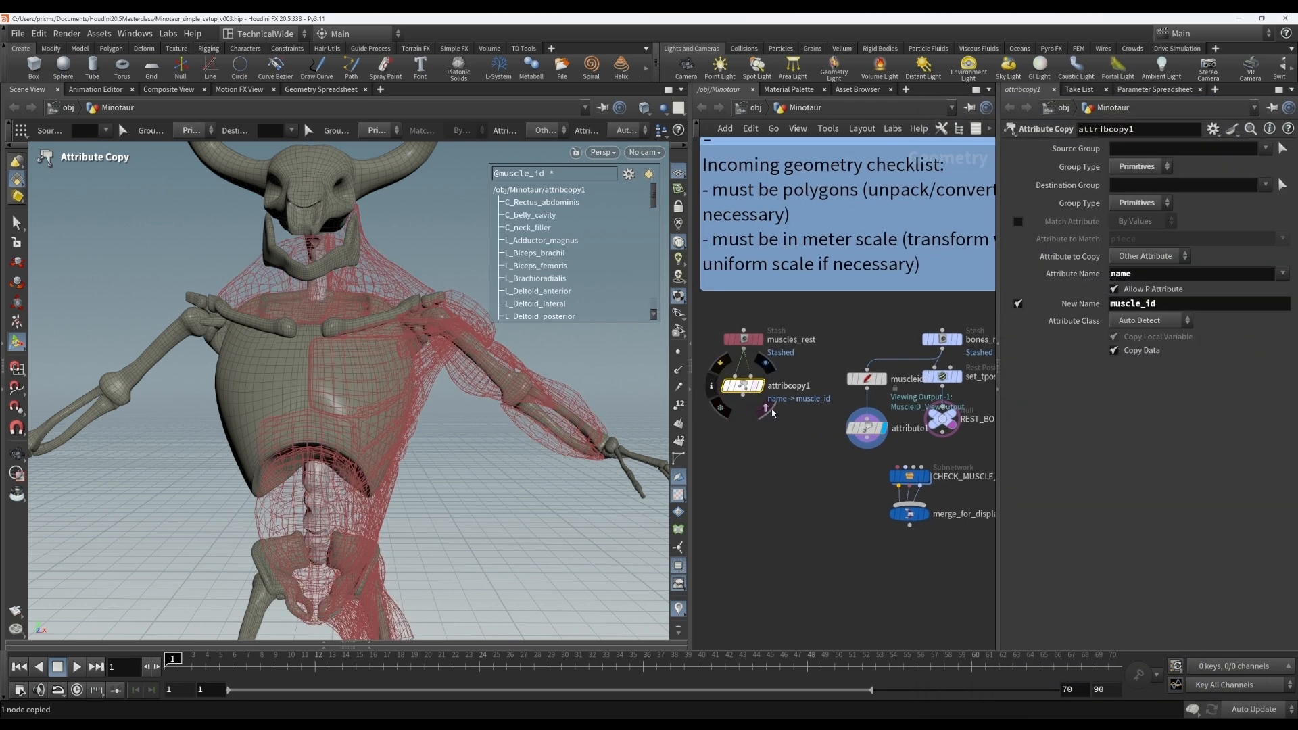
left_click(867, 428)
left_click(712, 386)
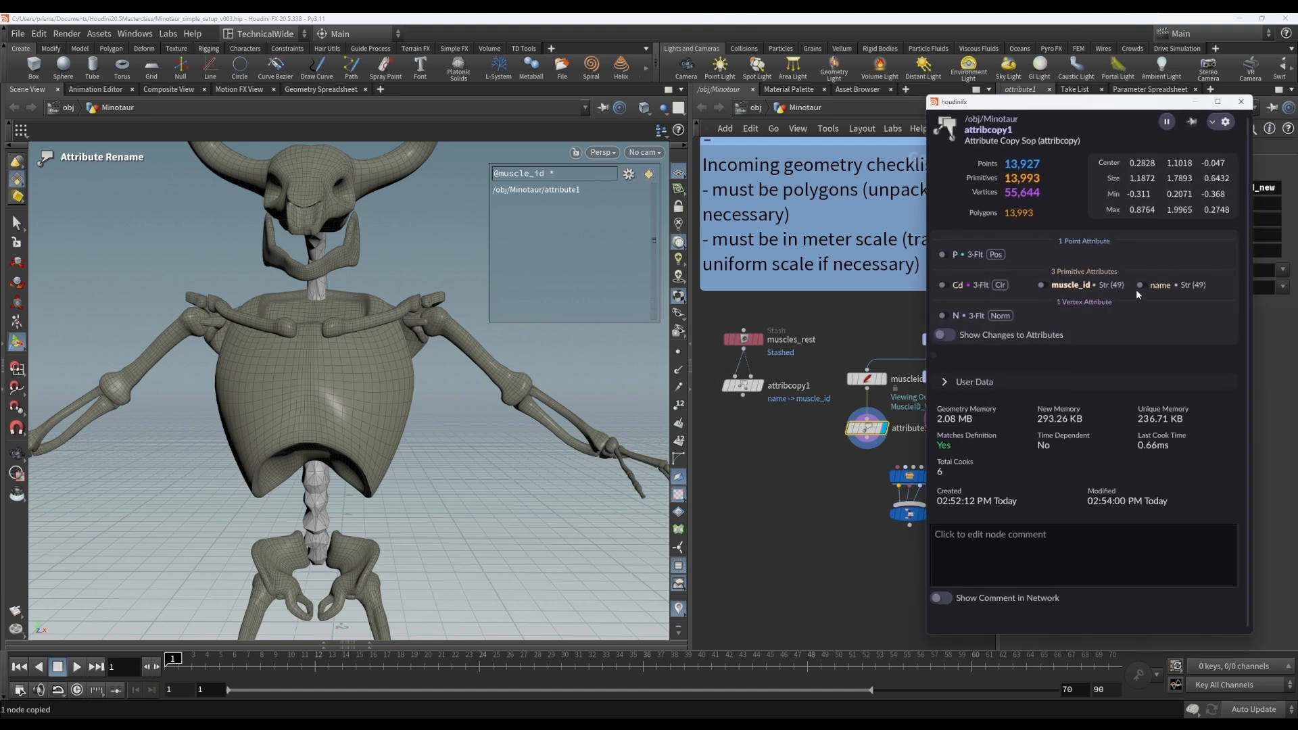
left_click(1241, 101)
left_click(836, 430)
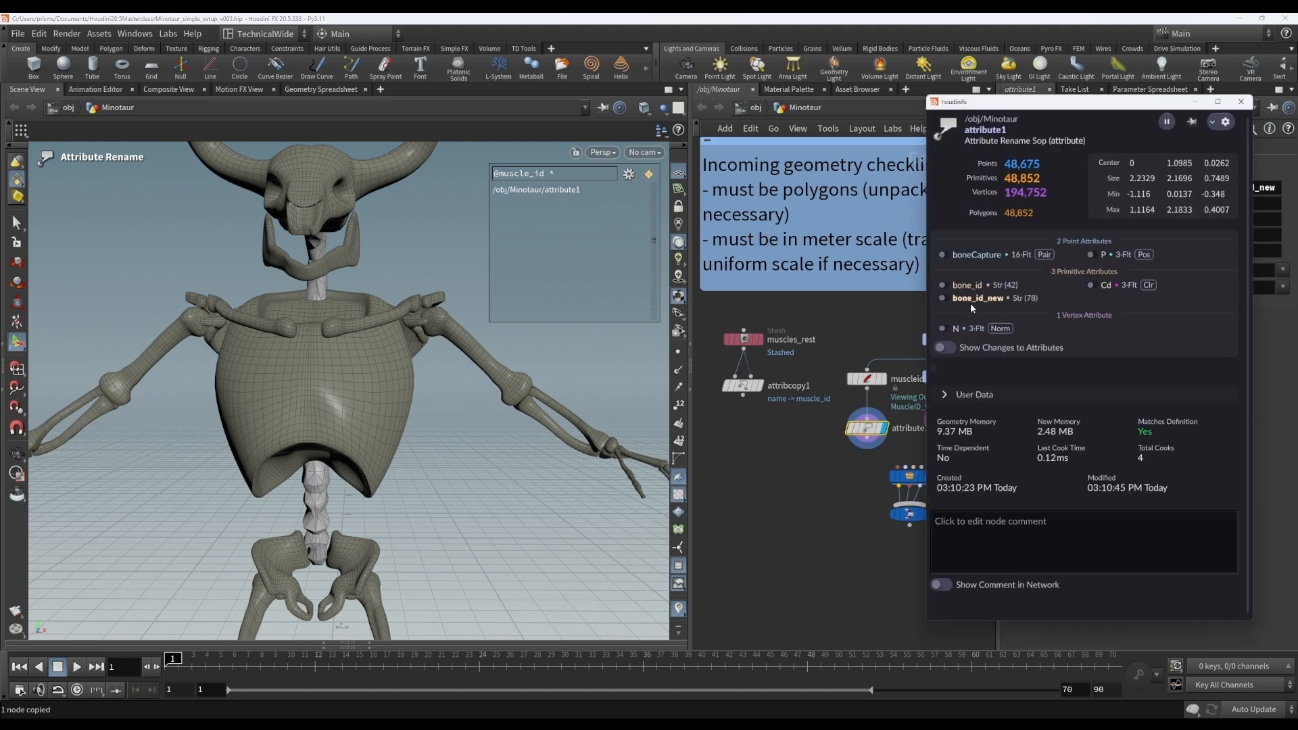
left_click(1241, 102)
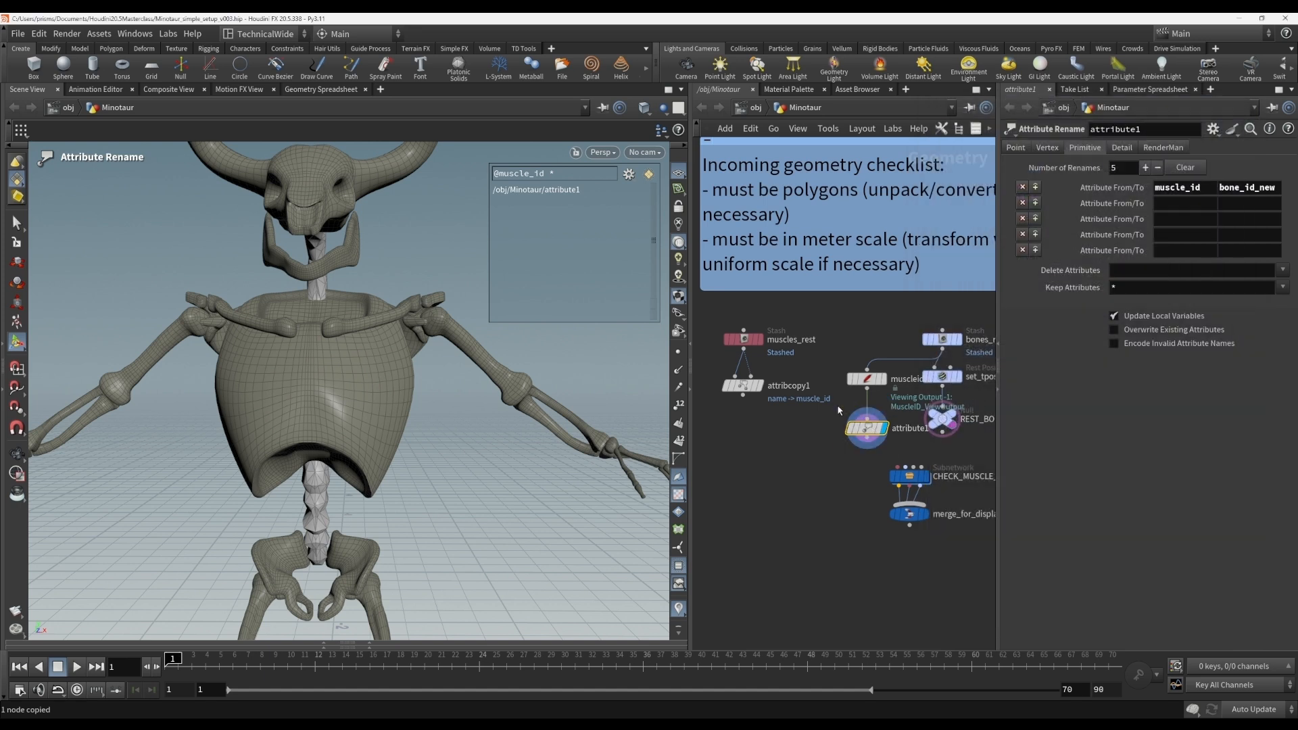
Delete the muscleid3 and attribute1 nodes and display the bones_rest node.
middle_click_drag(833, 360, 796, 361)
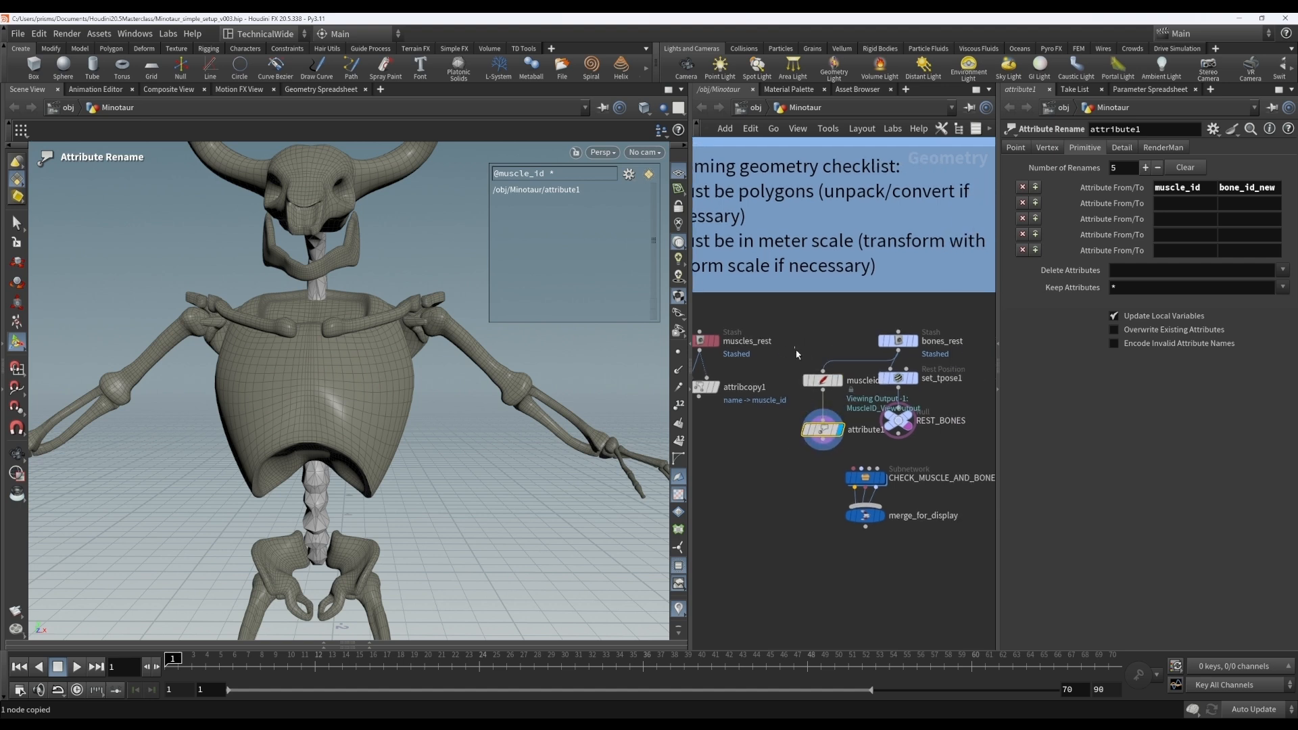
left_click_drag(795, 343, 835, 448)
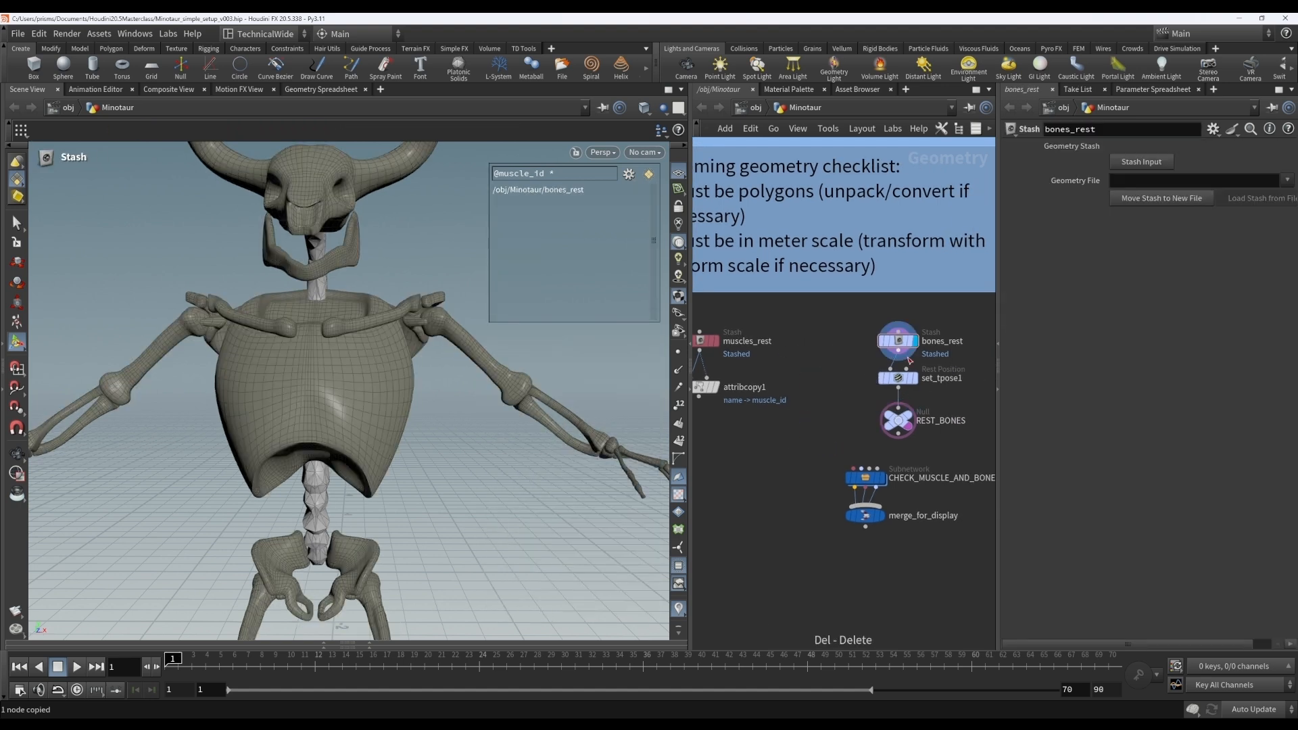
left_click(869, 343)
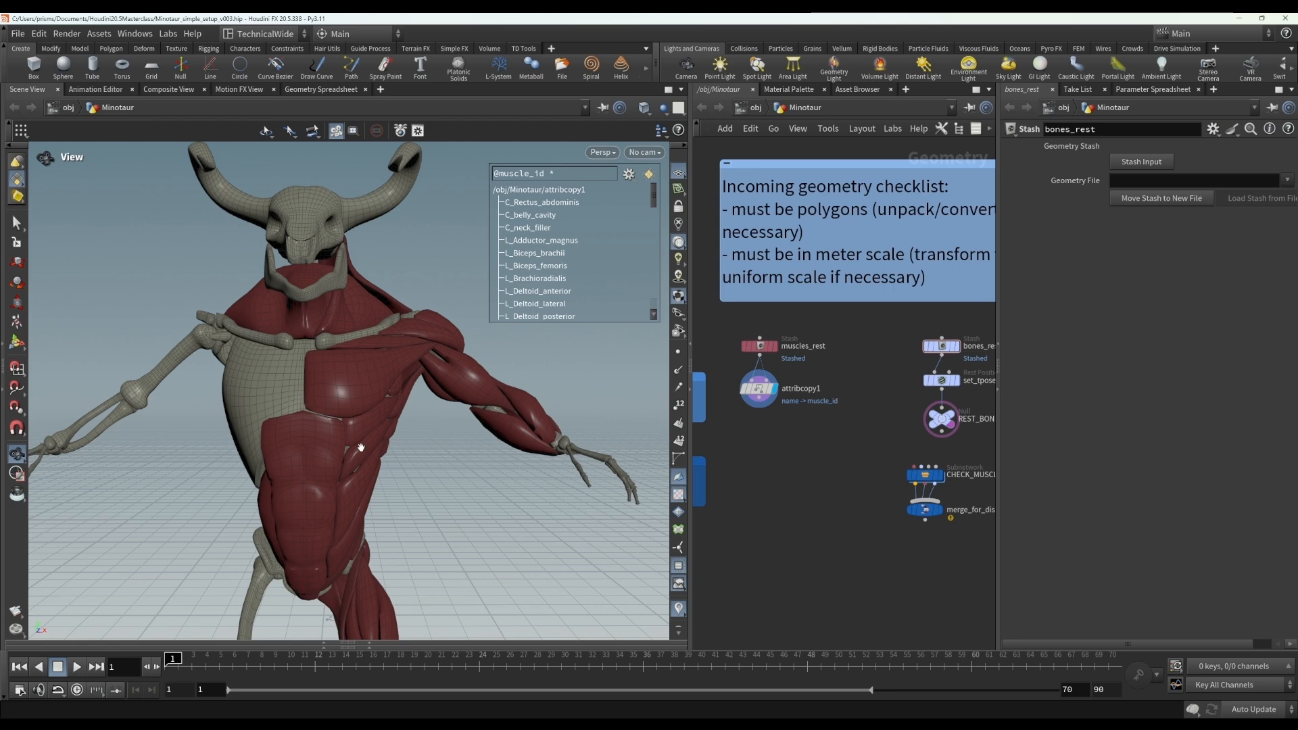
Move the CHECK_MUSCLE_AND_BONE_INTERSECTIONS and merge_for_display nodes together between attribcopy1 and REST_BONES, and select the subnetwork.
left_click_drag(361, 447, 322, 409)
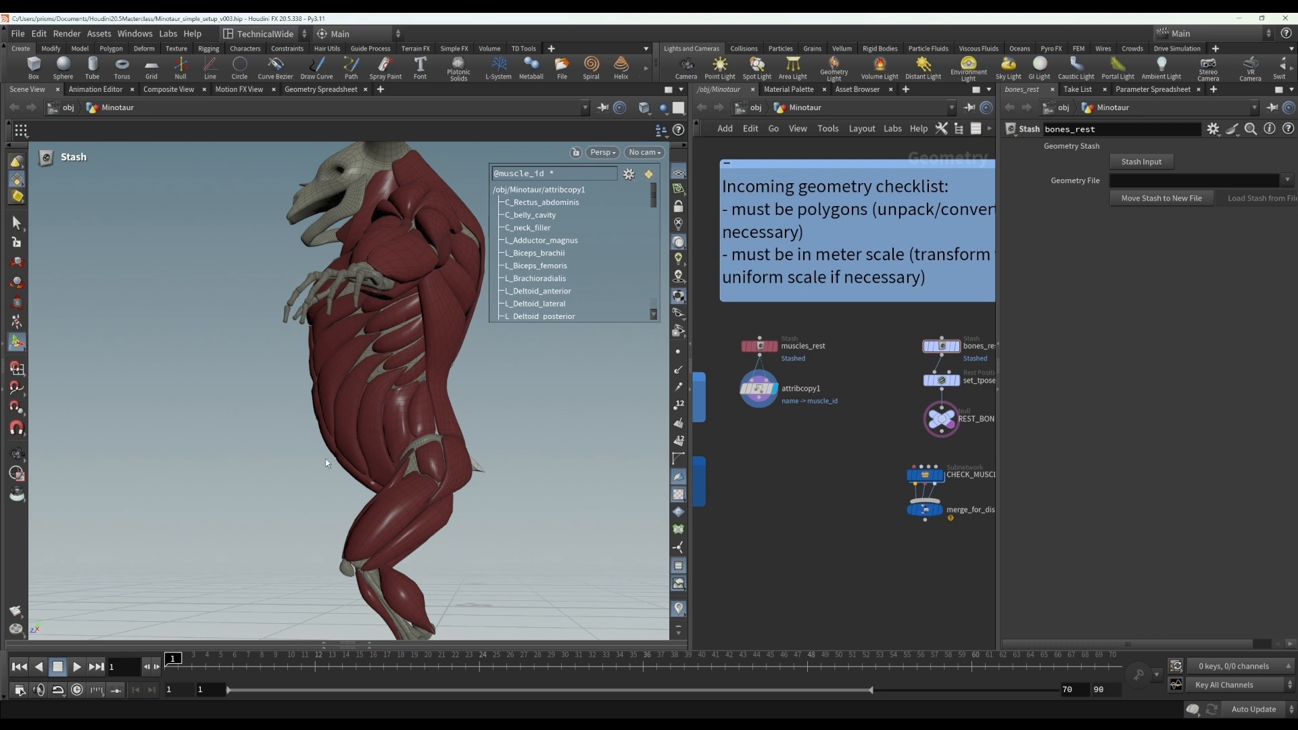
left_click_drag(462, 486, 446, 486, "alt")
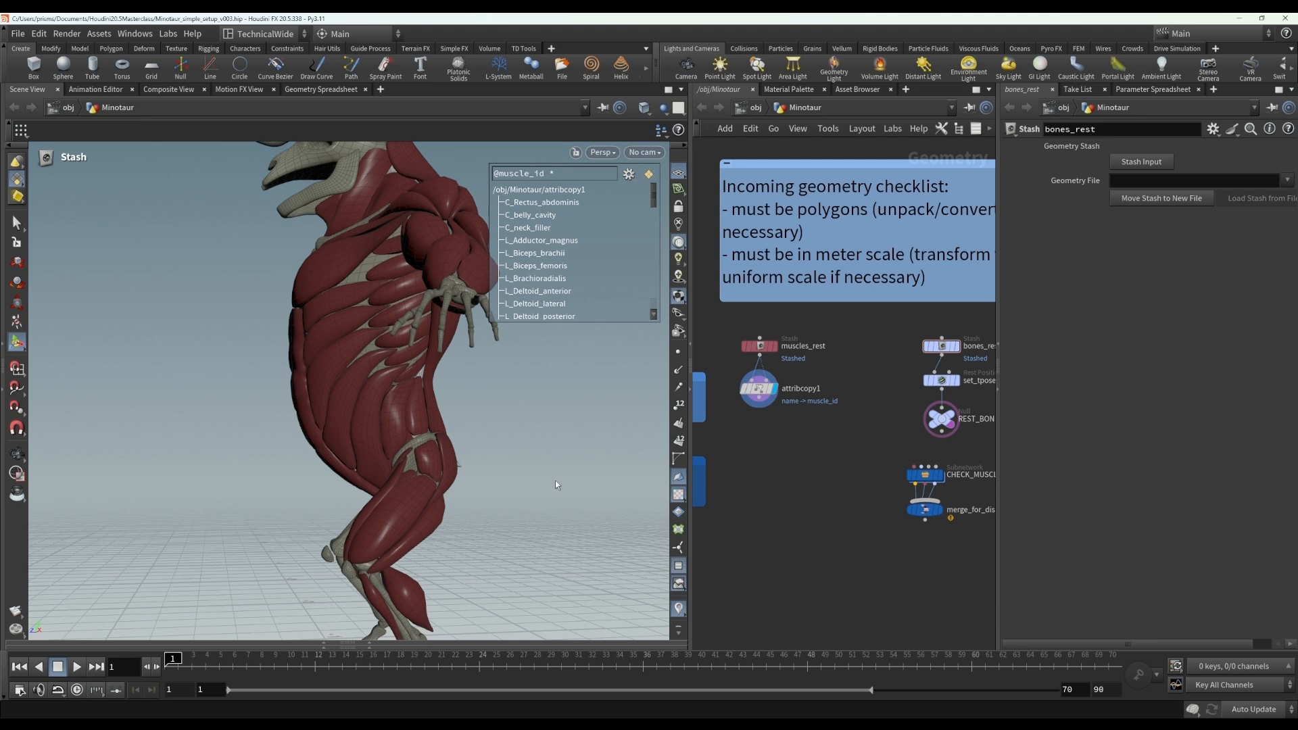
left_click_drag(958, 562, 899, 464)
left_click_drag(933, 477, 882, 488)
left_click(883, 489)
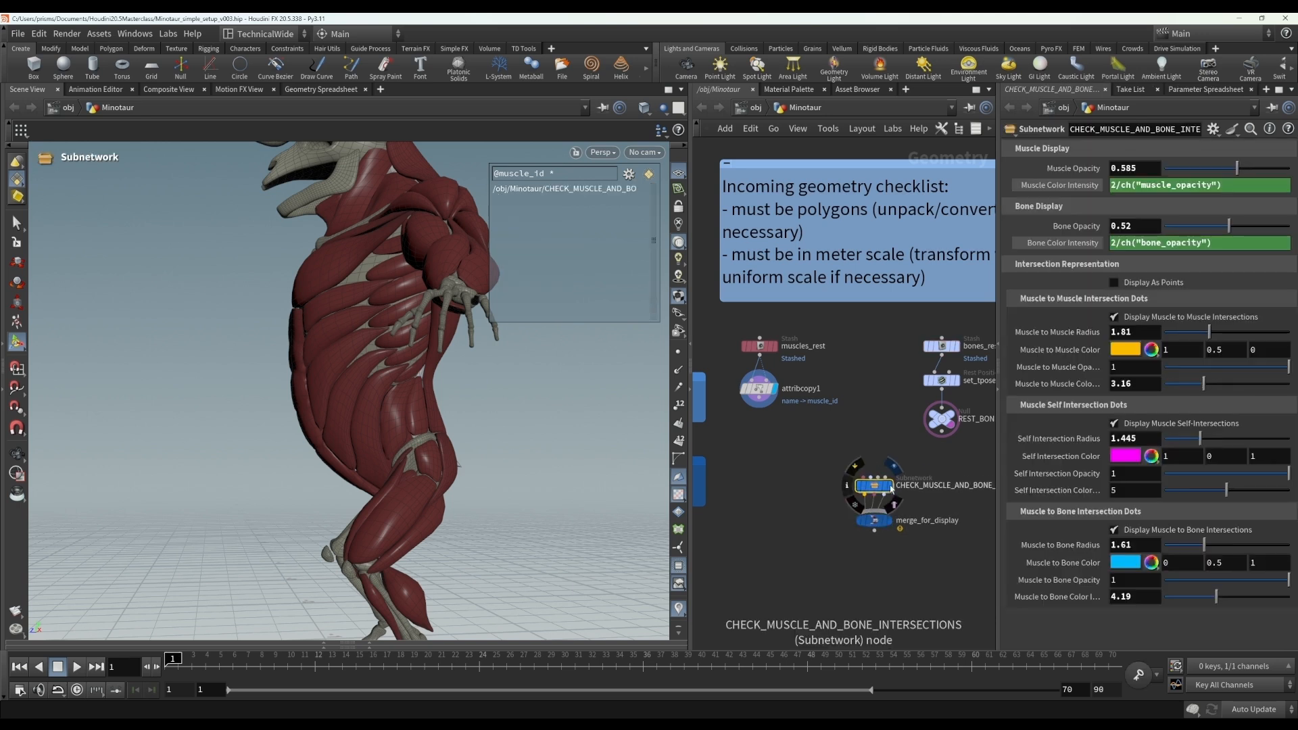
Connect attribcopy1 and REST_BONES to the first and second inputs of CHECK_MUSCLE_AND_BONE_INTERSECTIONS, and display merge_for_display.
mouse_move(890, 488)
left_click(856, 439)
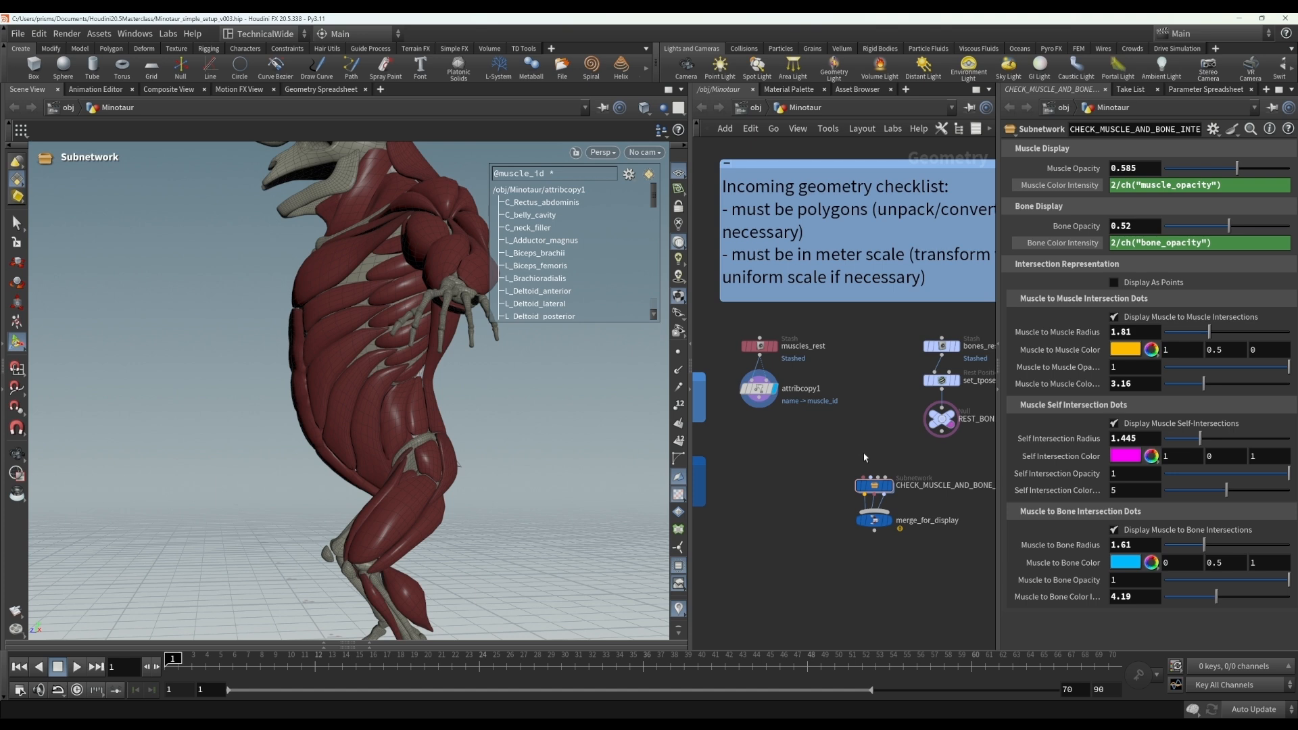
mouse_move(903, 493)
left_click(760, 406)
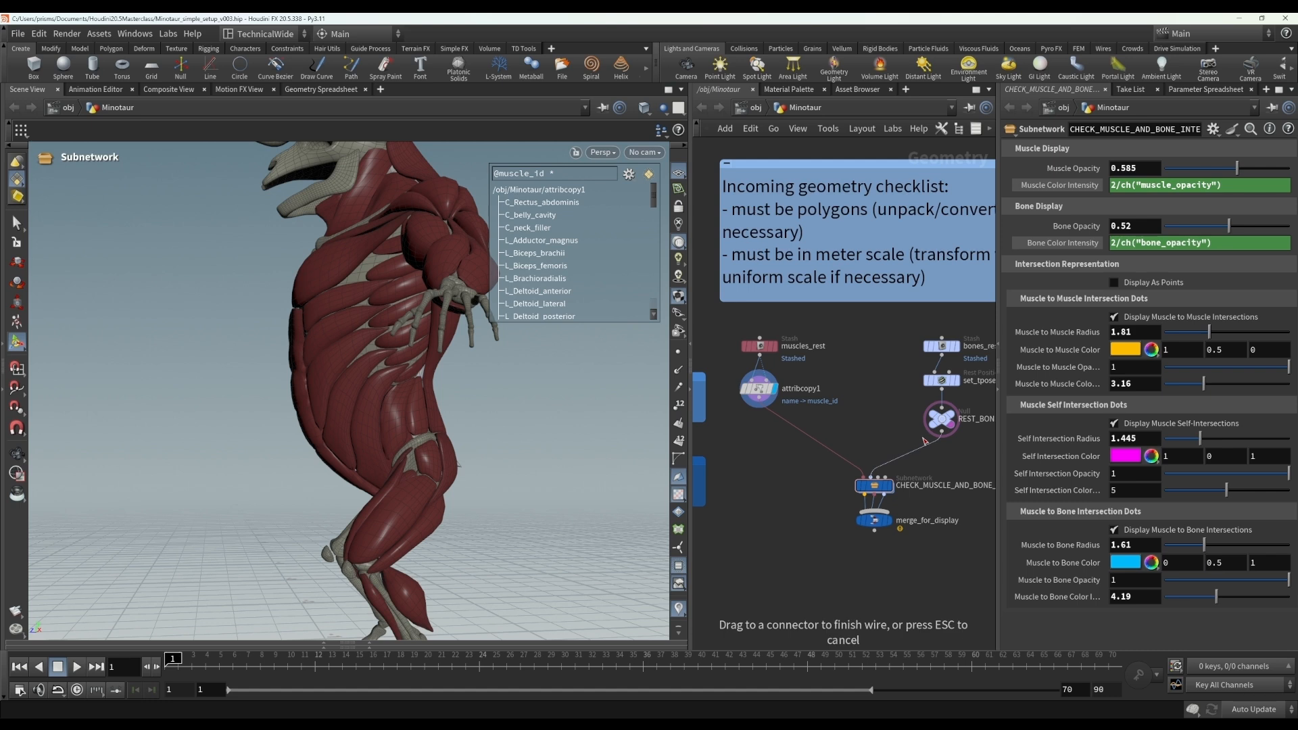
left_click(875, 482)
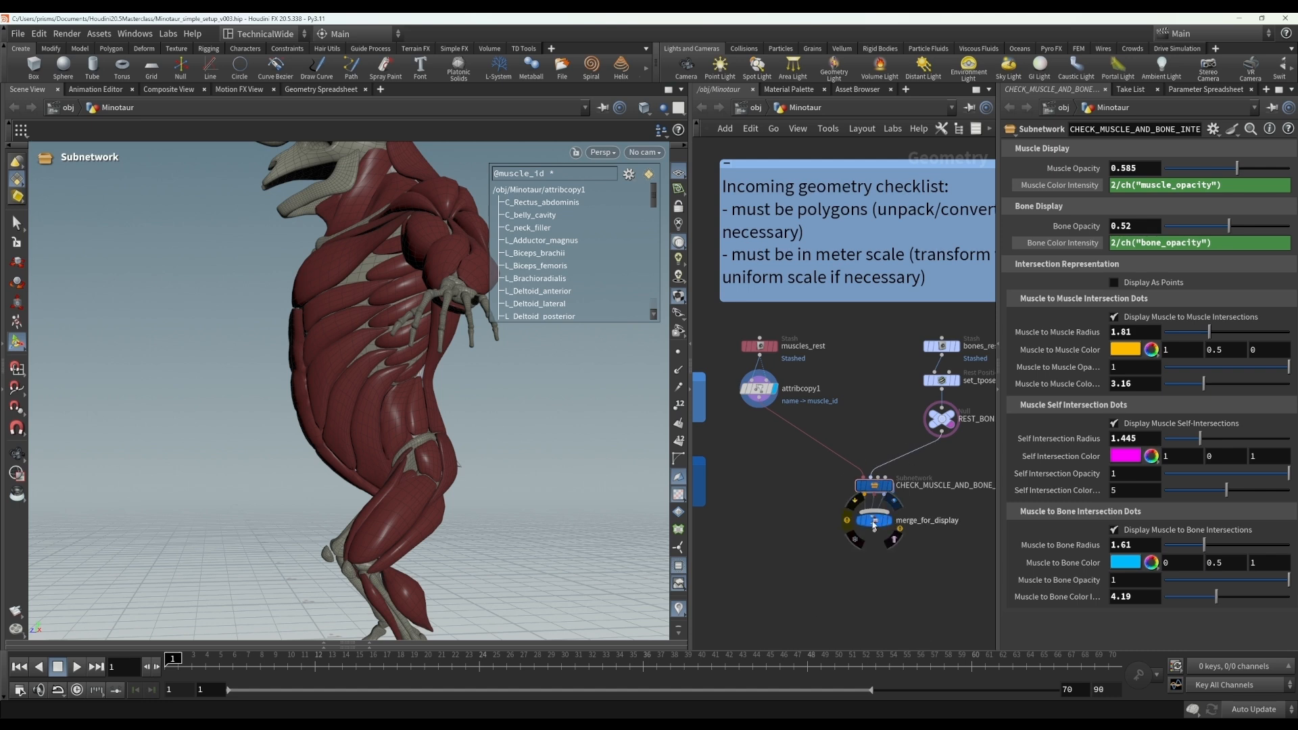
left_click(874, 522)
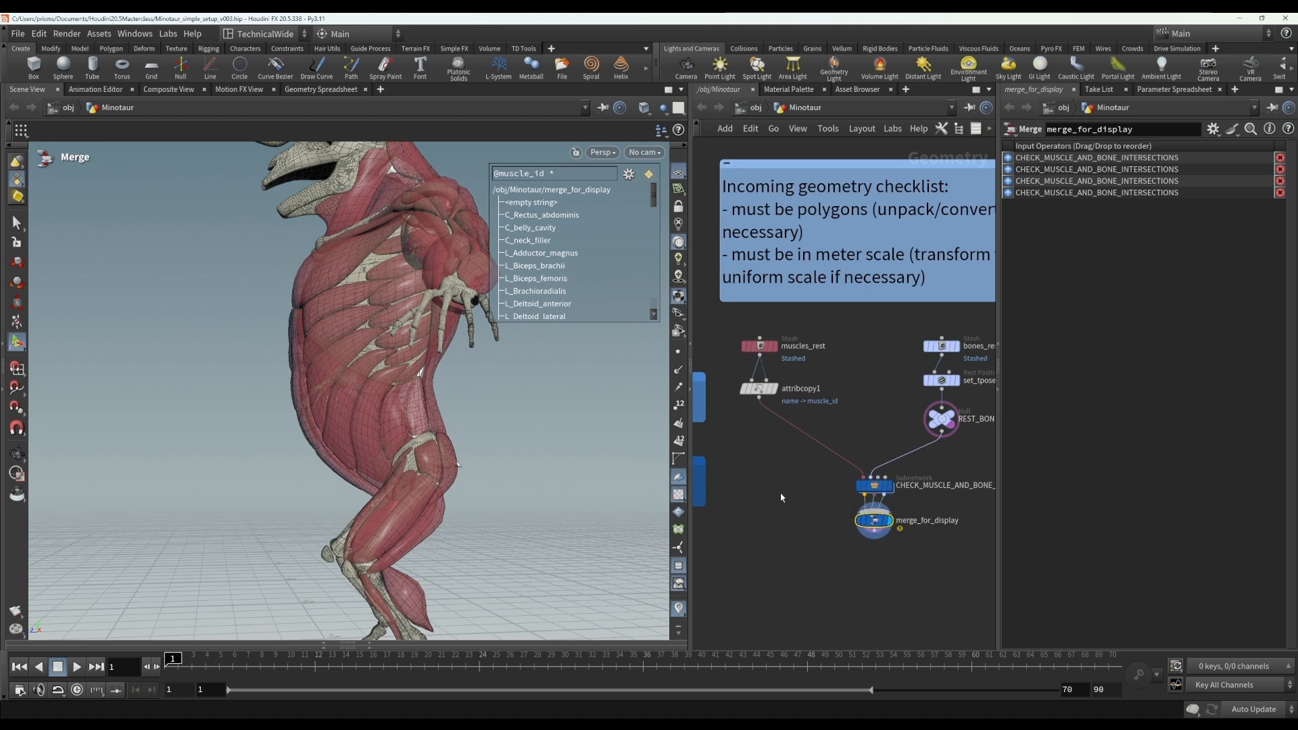
Examine the merged muscle and bone display around the torso, arms and legs for intersections.
key("Escape")
mouse_move(516, 440)
left_mouse_down()
mouse_move(487, 440)
mouse_move(537, 433)
left_mouse_up()
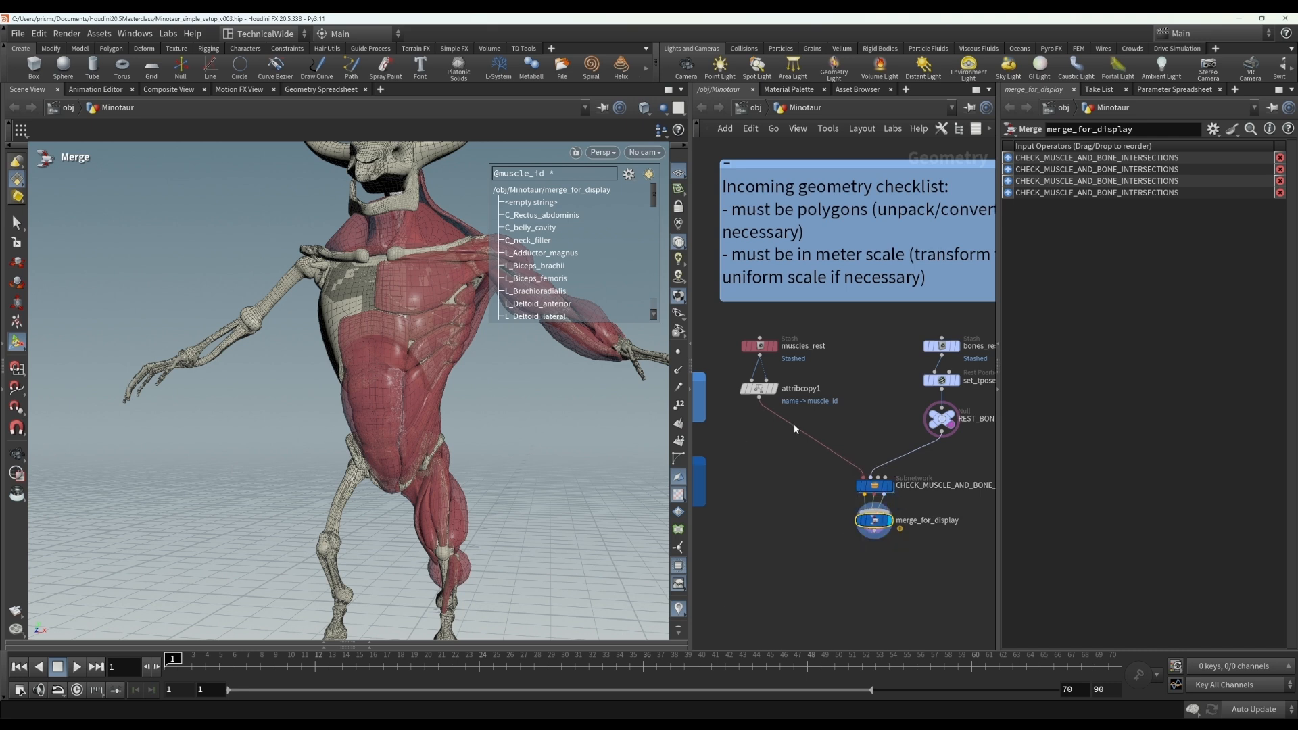
key("Escape")
left_click_drag(553, 485, 516, 426)
middle_click_drag(516, 426, 433, 432)
right_click_drag(433, 431, 498, 426)
key("Return")
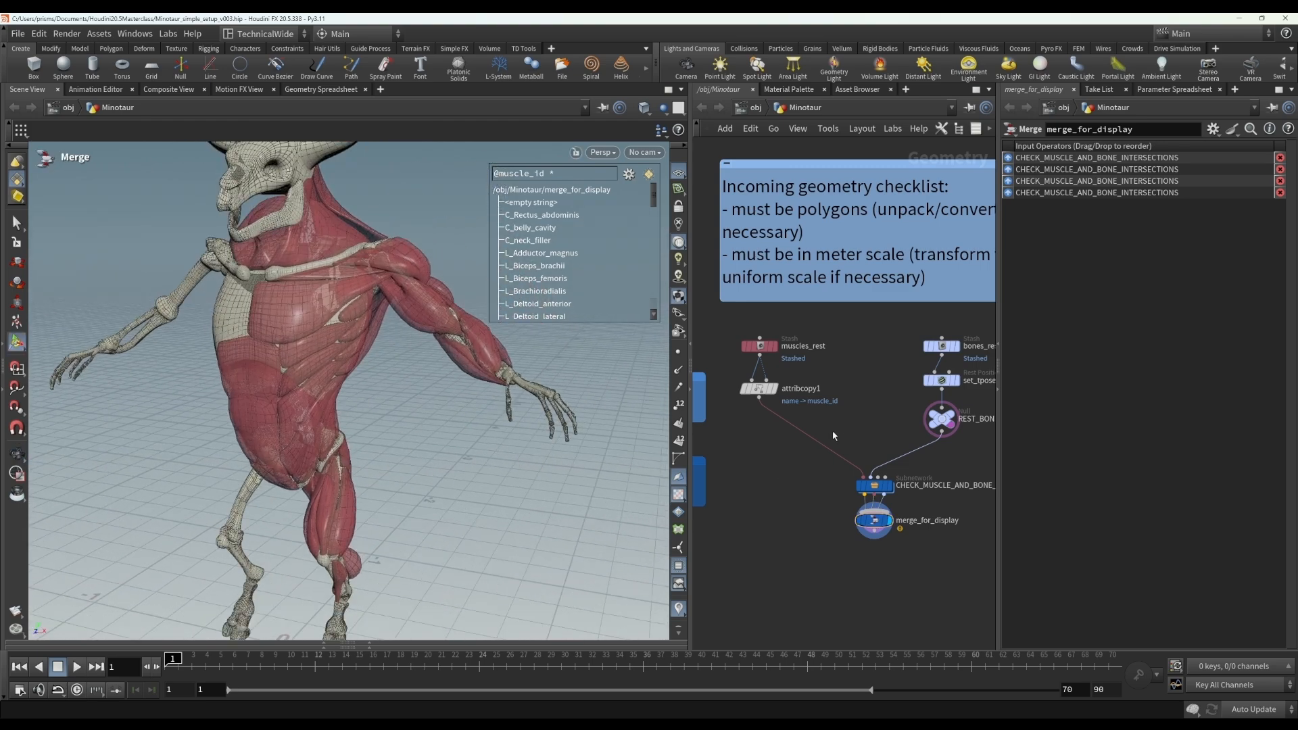
Insert a Peak node between attribcopy1 and CHECK_MUSCLE_AND_BONE_INTERSECTIONS, and set its distance to 0.01.
key("Tab")
type("null")
key("Return")
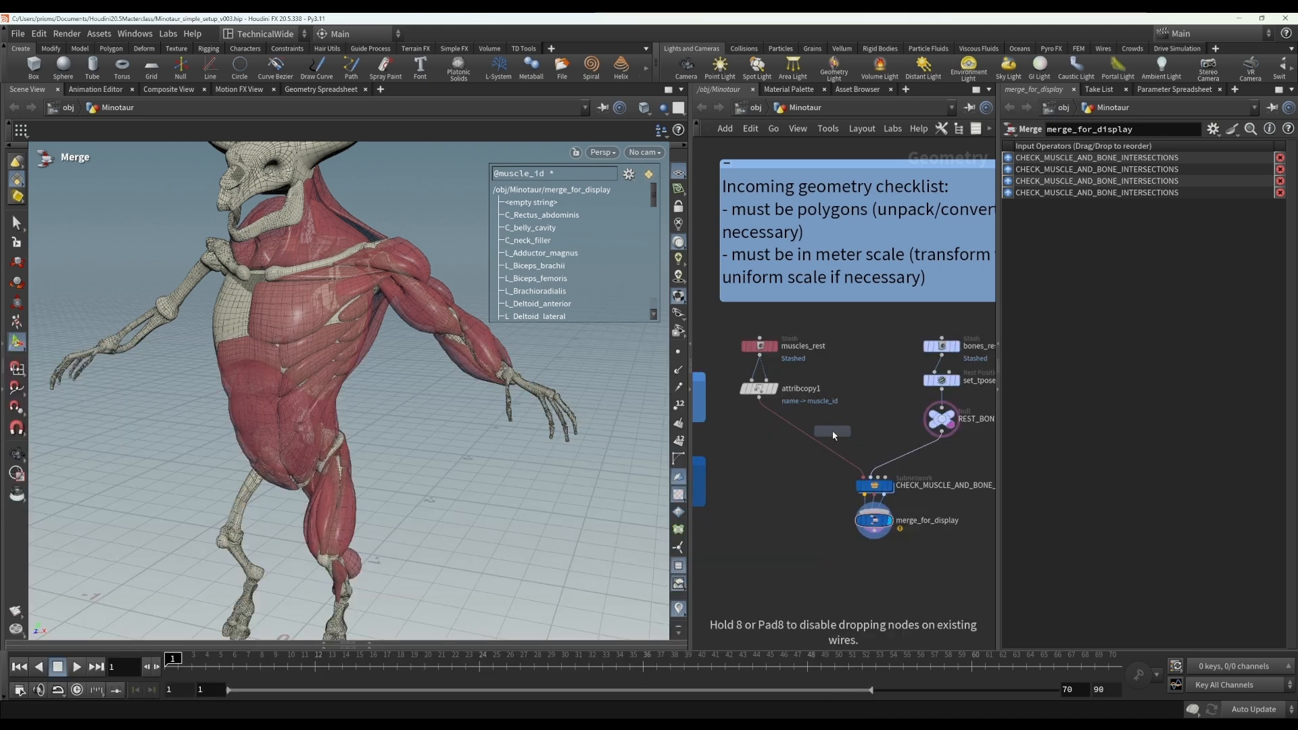
left_click(818, 443)
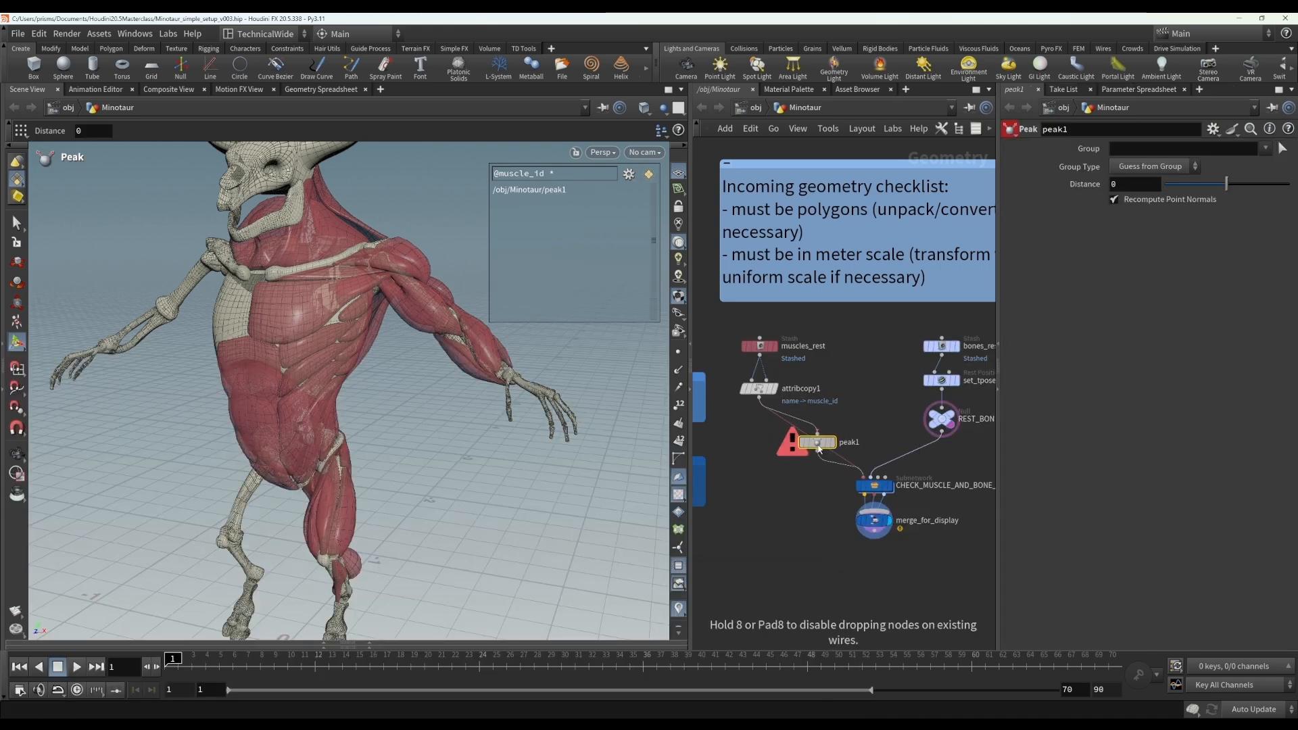
double_click(1142, 186)
type("0.01")
key("Return")
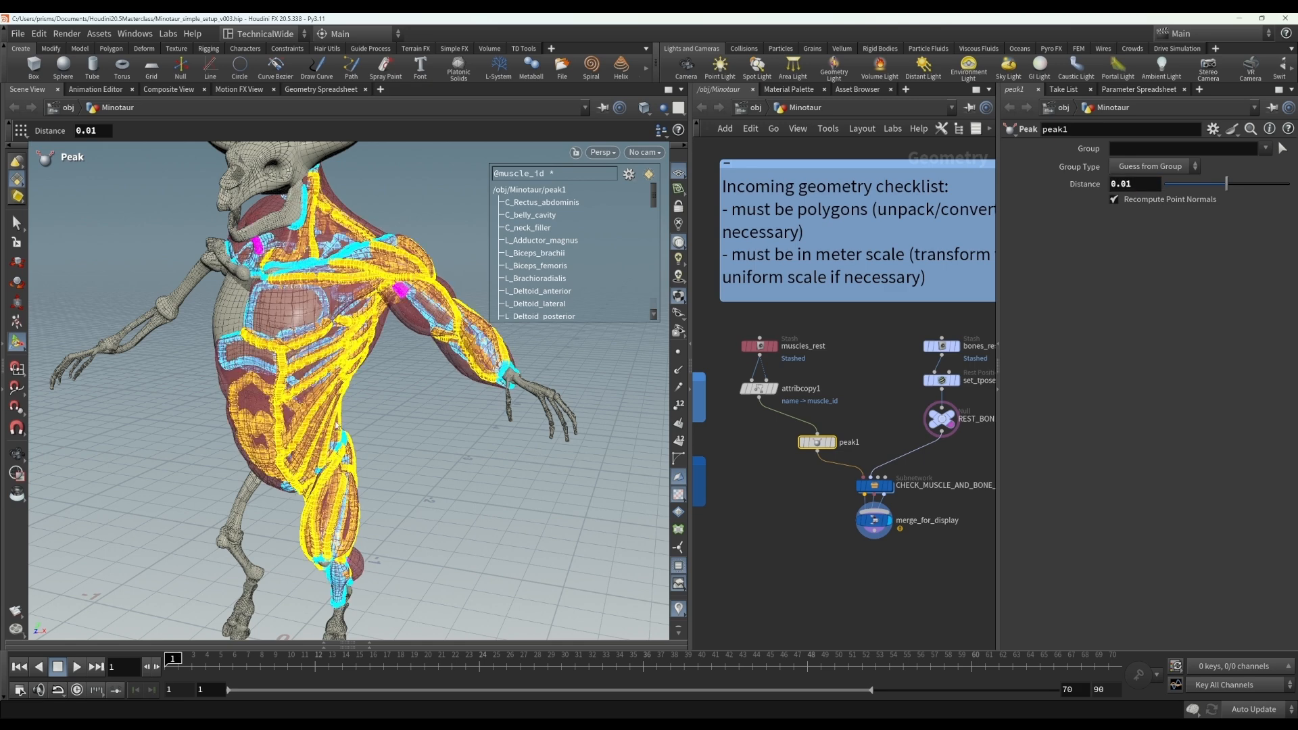
Hide the muscle self-intersections and muscle-to-bone intersections in CHECK_MUSCLE_AND_BONE_INTERSECTIONS, keeping only the muscle-to-muscle dots displayed.
key("Escape")
left_click_drag(316, 366, 393, 369)
right_click_drag(392, 369, 446, 395, "alt")
middle_click_drag(779, 508, 699, 520)
right_click_drag(379, 427, 400, 440, "alt")
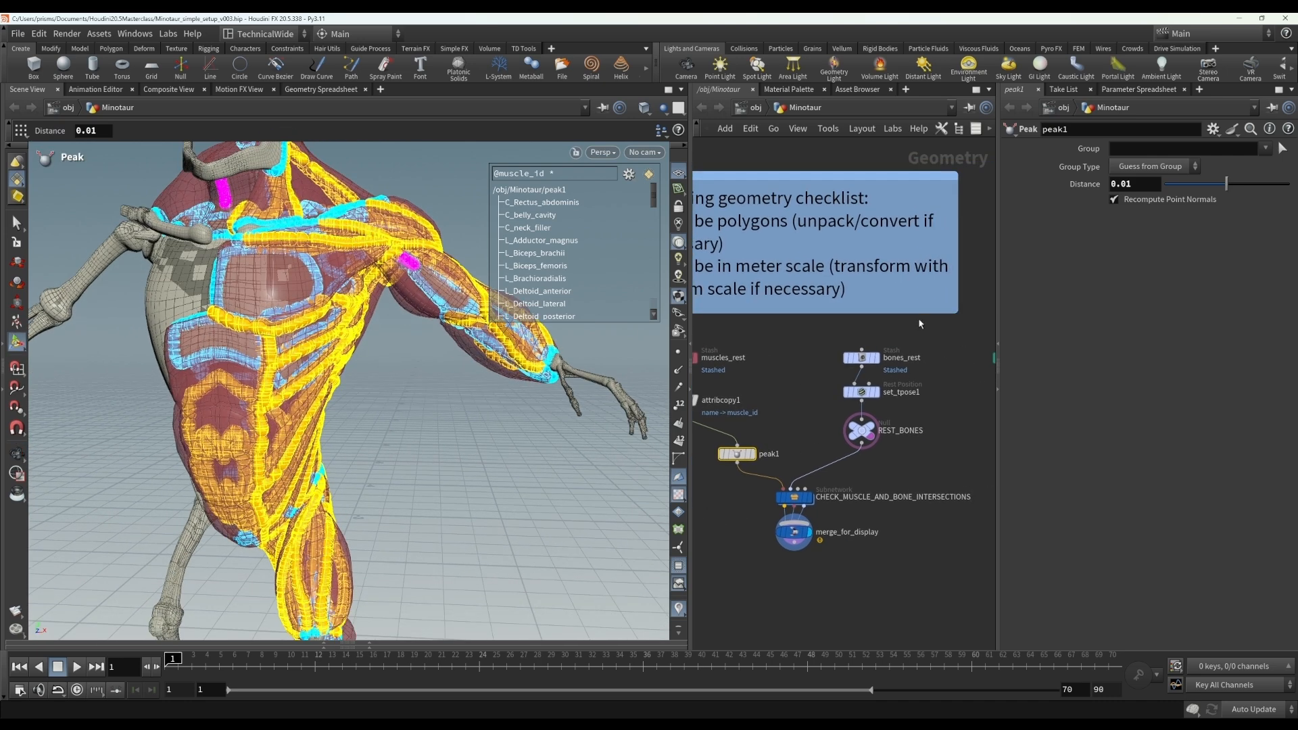
left_click(795, 497)
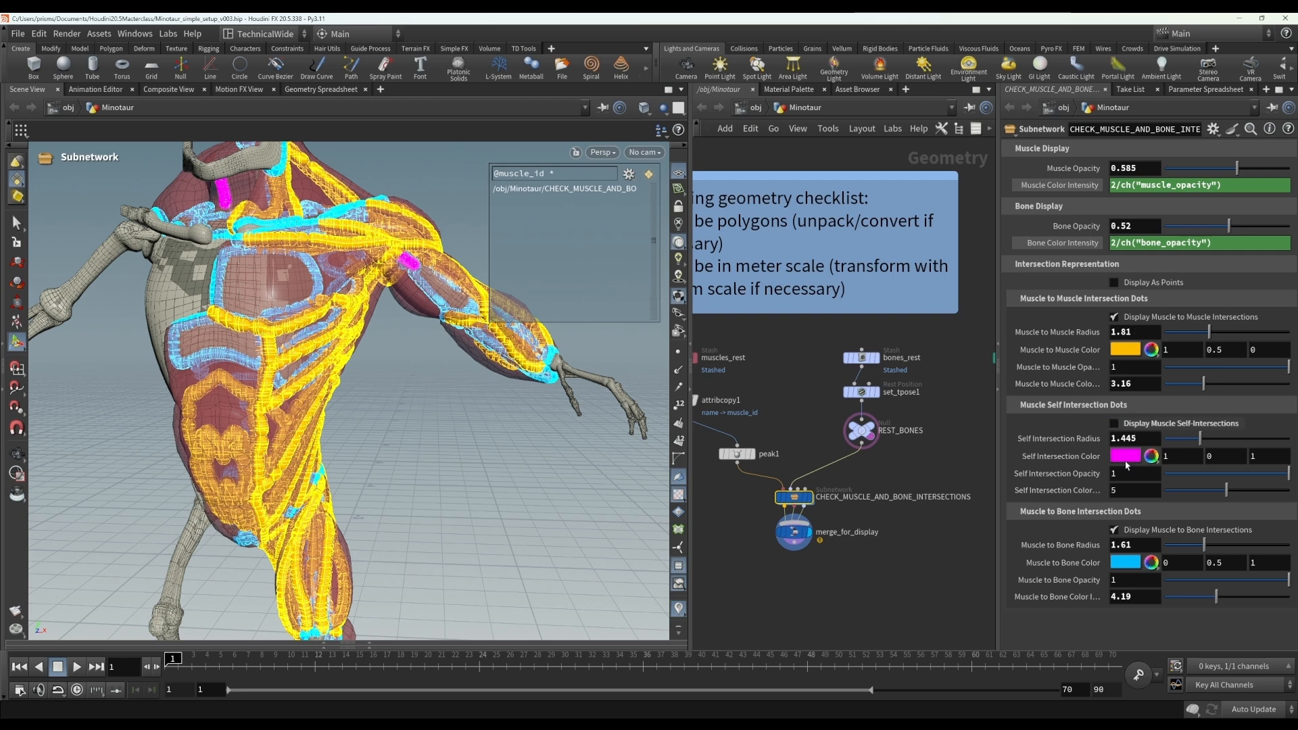
left_click(1136, 424)
left_click(1134, 536)
left_click_drag(315, 359, 348, 338, "alt")
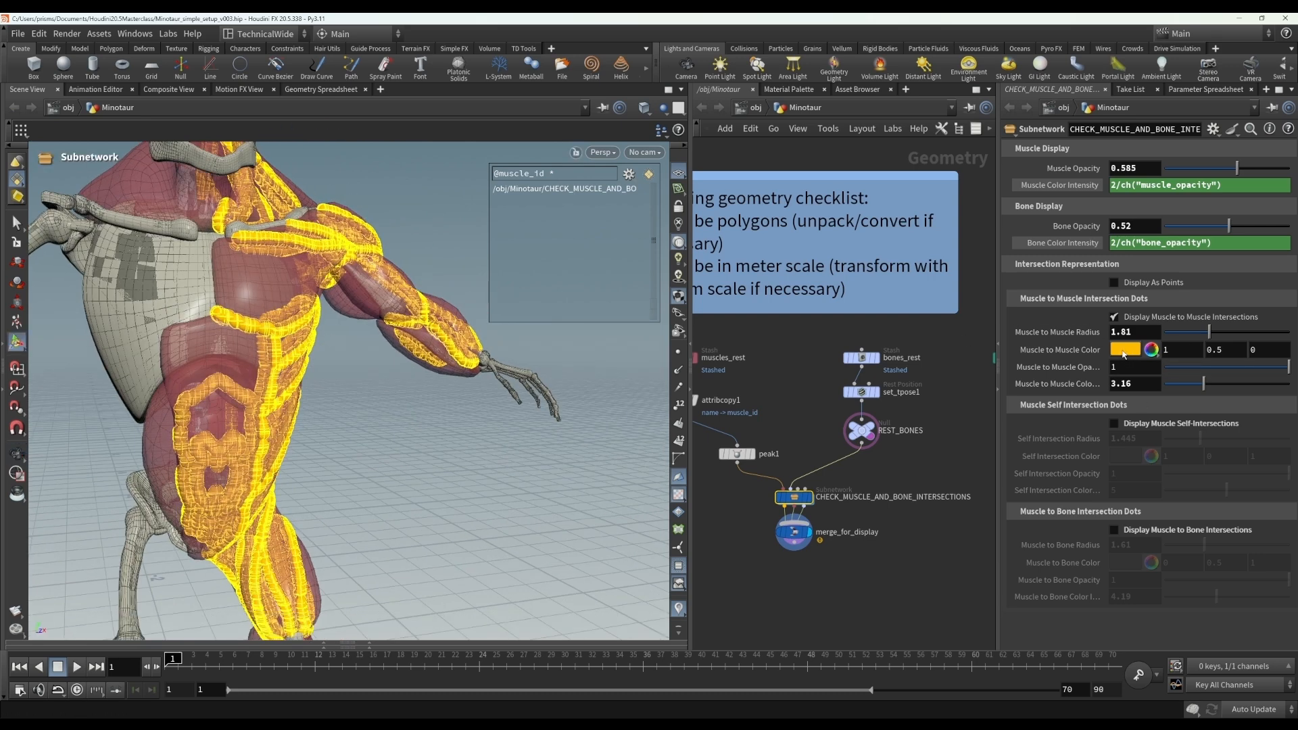
Set the muscle-to-muscle dot radius to 1.91 and color intensity to 4.19, muscle opacity to 0.565 and bone opacity to 0.61.
left_click_drag(1208, 333, 1212, 334)
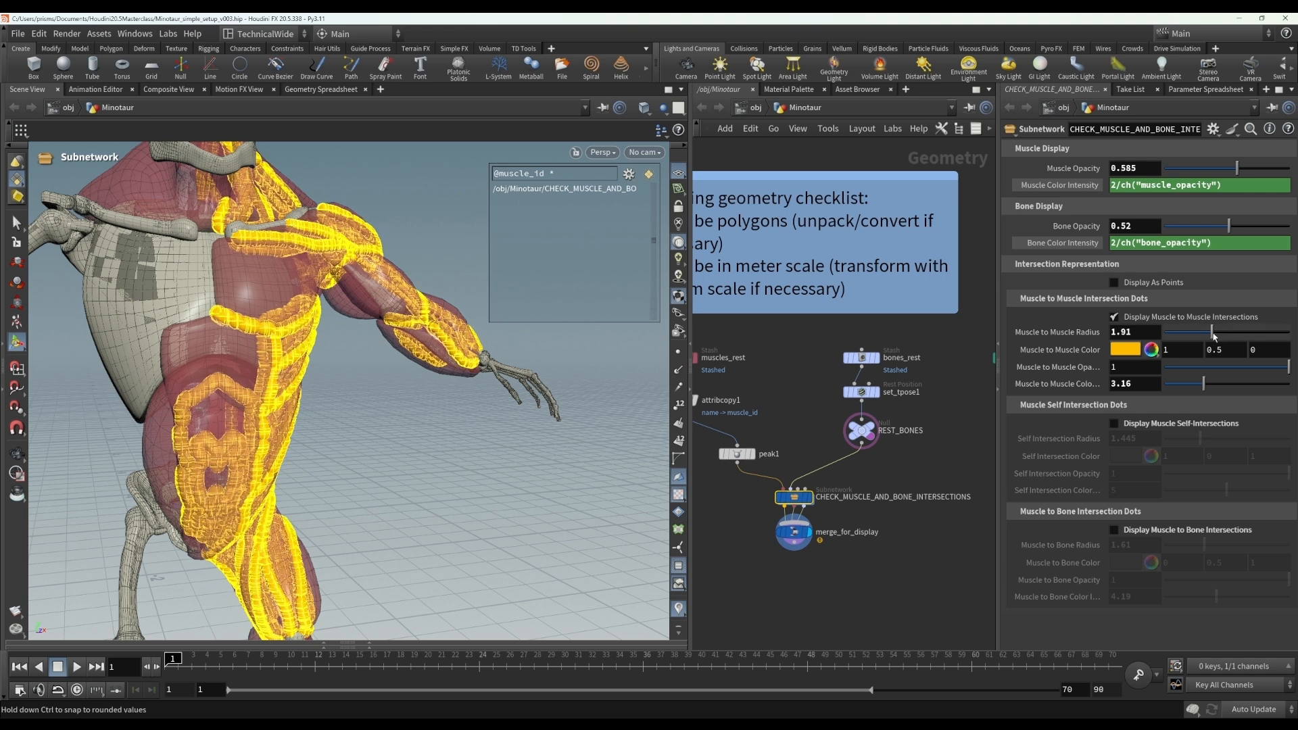
left_click_drag(1203, 383, 1216, 383)
mouse_move(1237, 168)
left_mouse_down()
mouse_move(1214, 171)
mouse_move(1236, 173)
left_mouse_up()
left_click_drag(1219, 230, 1240, 230)
left_click_drag(404, 412, 470, 389, "alt")
right_click_drag(470, 388, 365, 407, "alt")
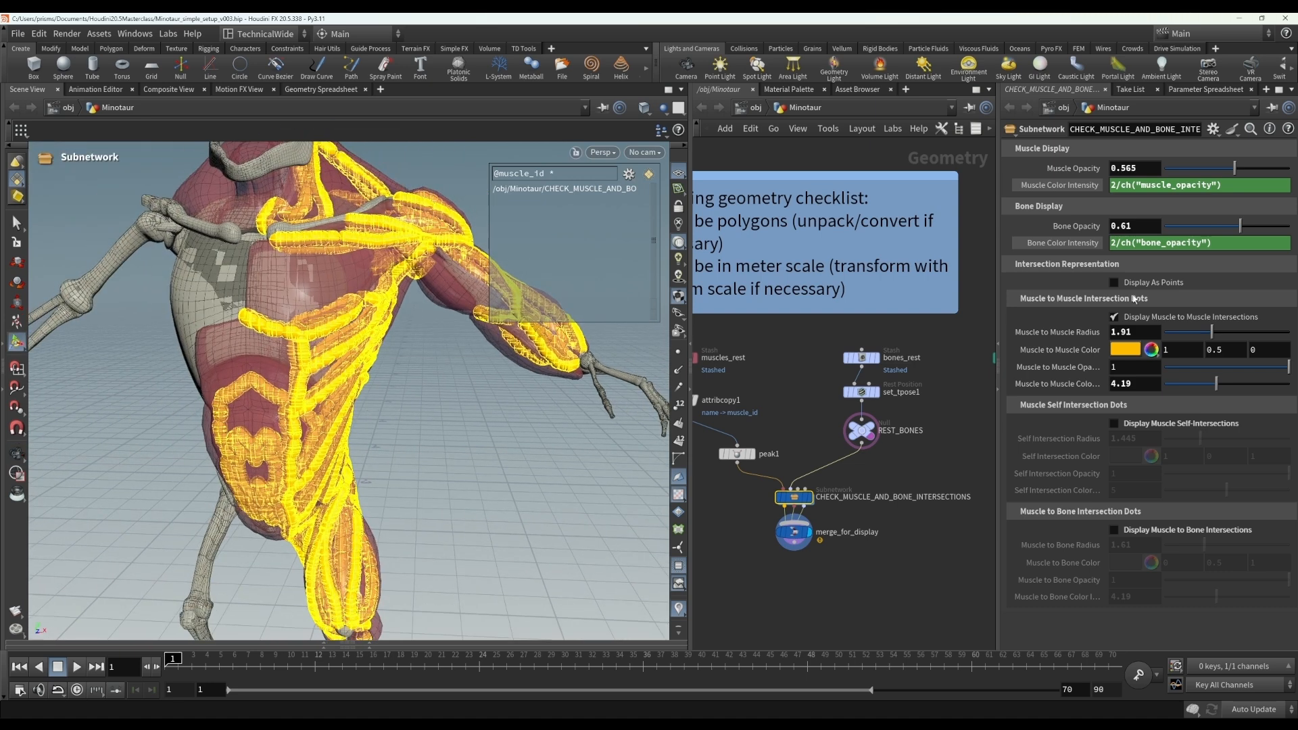
Display the muscle self-intersections instead of the muscle-to-muscle ones, and inspect the marked area on the neck up close.
left_click(1180, 423)
left_click(1114, 317)
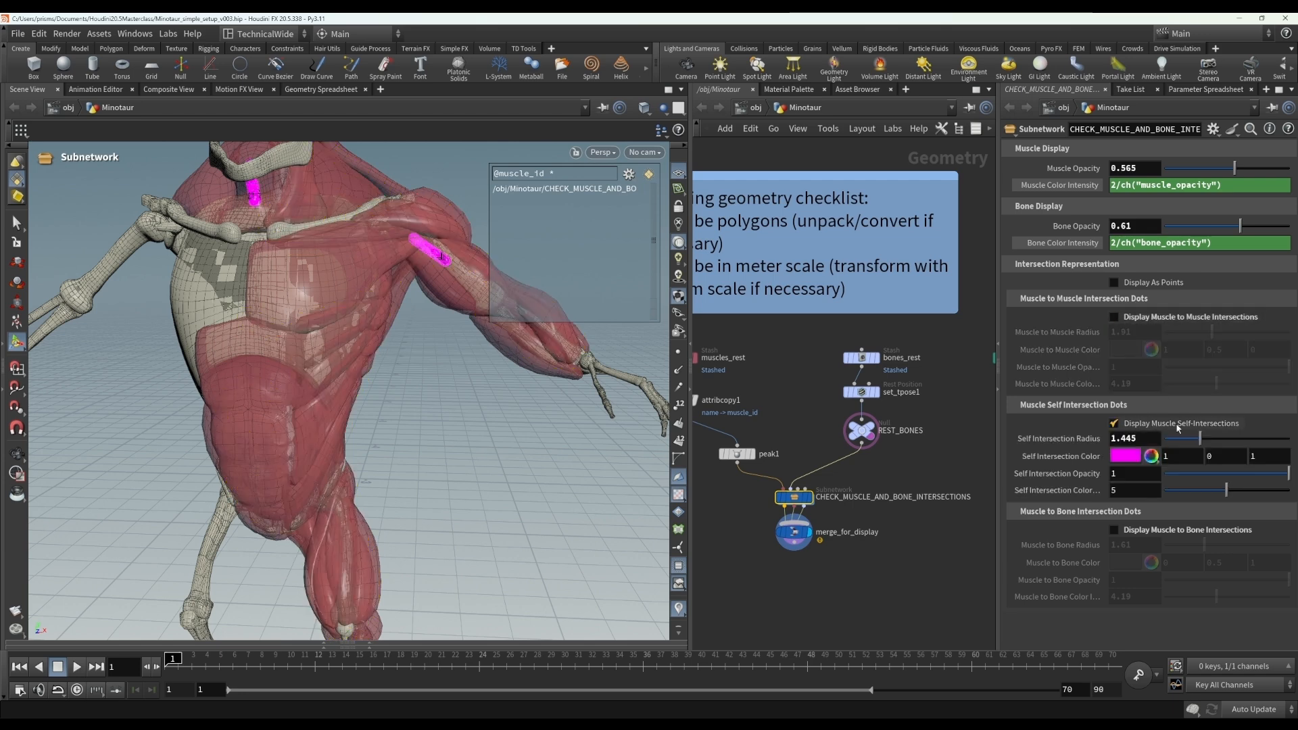
middle_click_drag(247, 188, 306, 304, "alt")
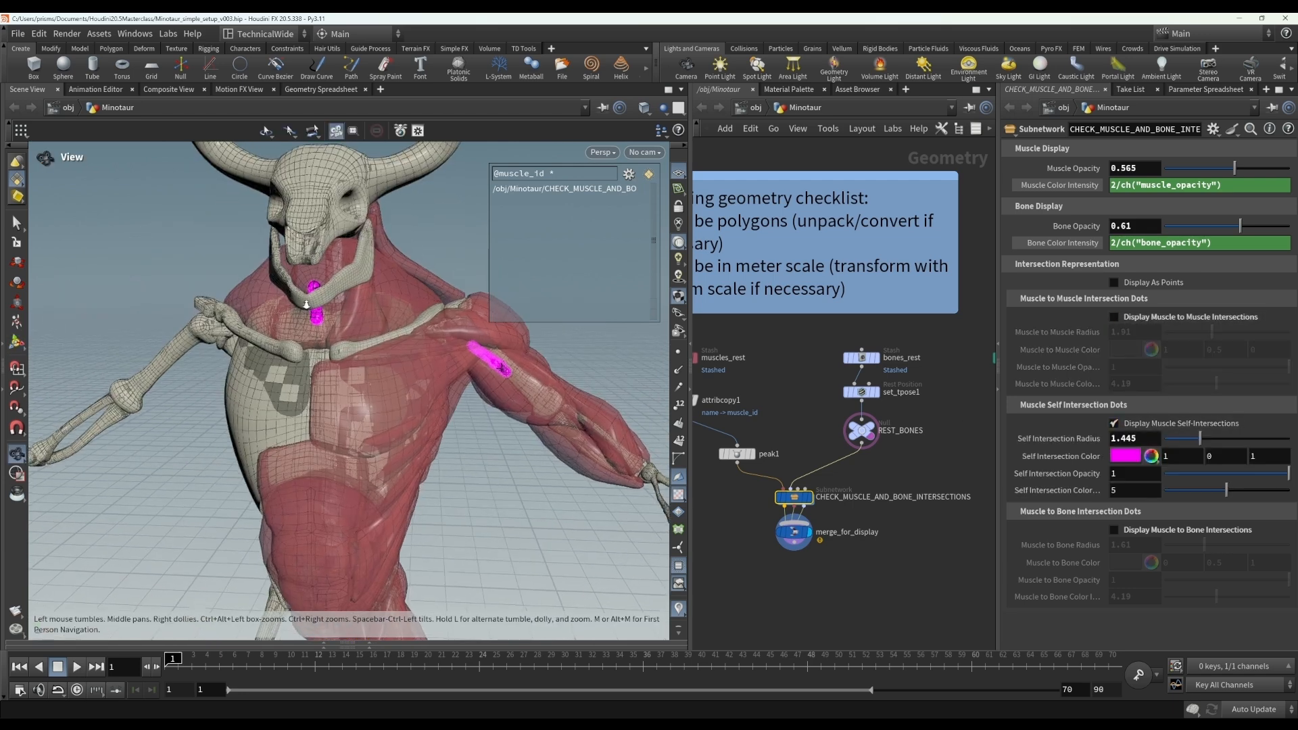
scroll(306, 305, "up", 10)
left_click_drag(378, 318, 263, 327)
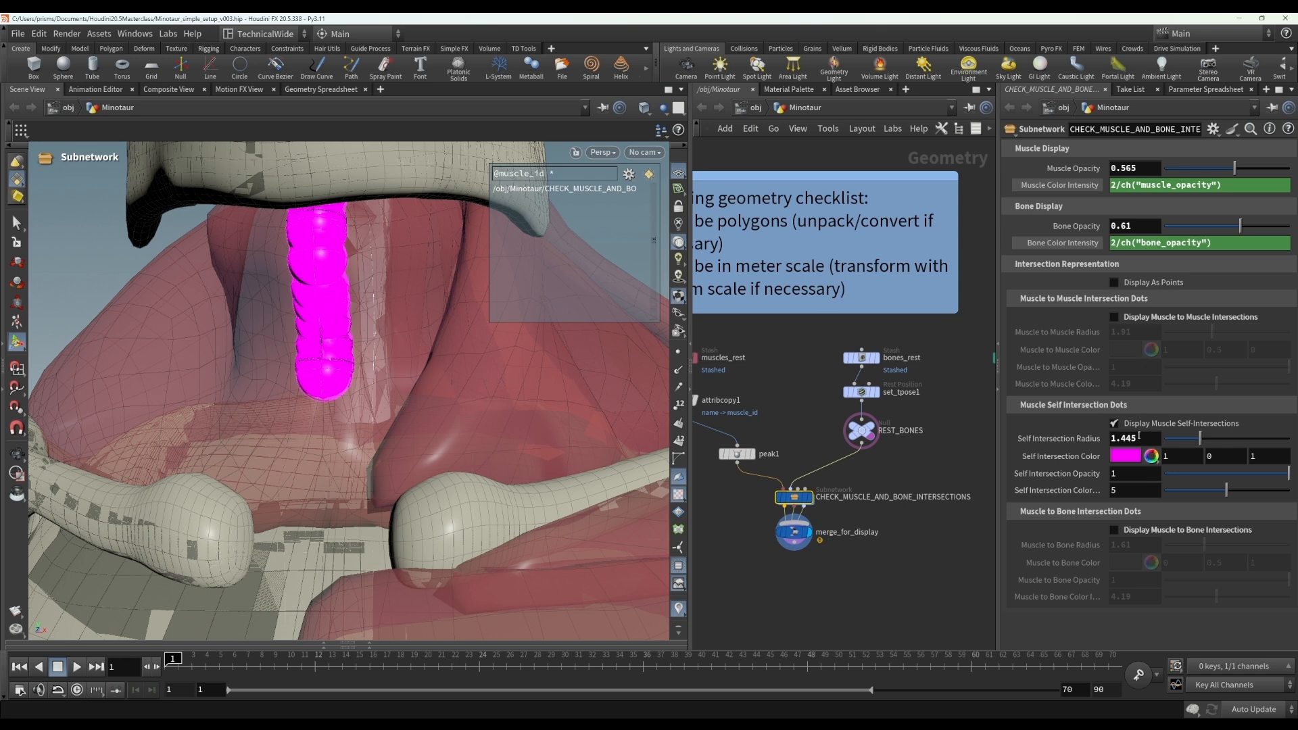
Represent the intersections as points and inspect them on the neck muscle.
left_click(1149, 287)
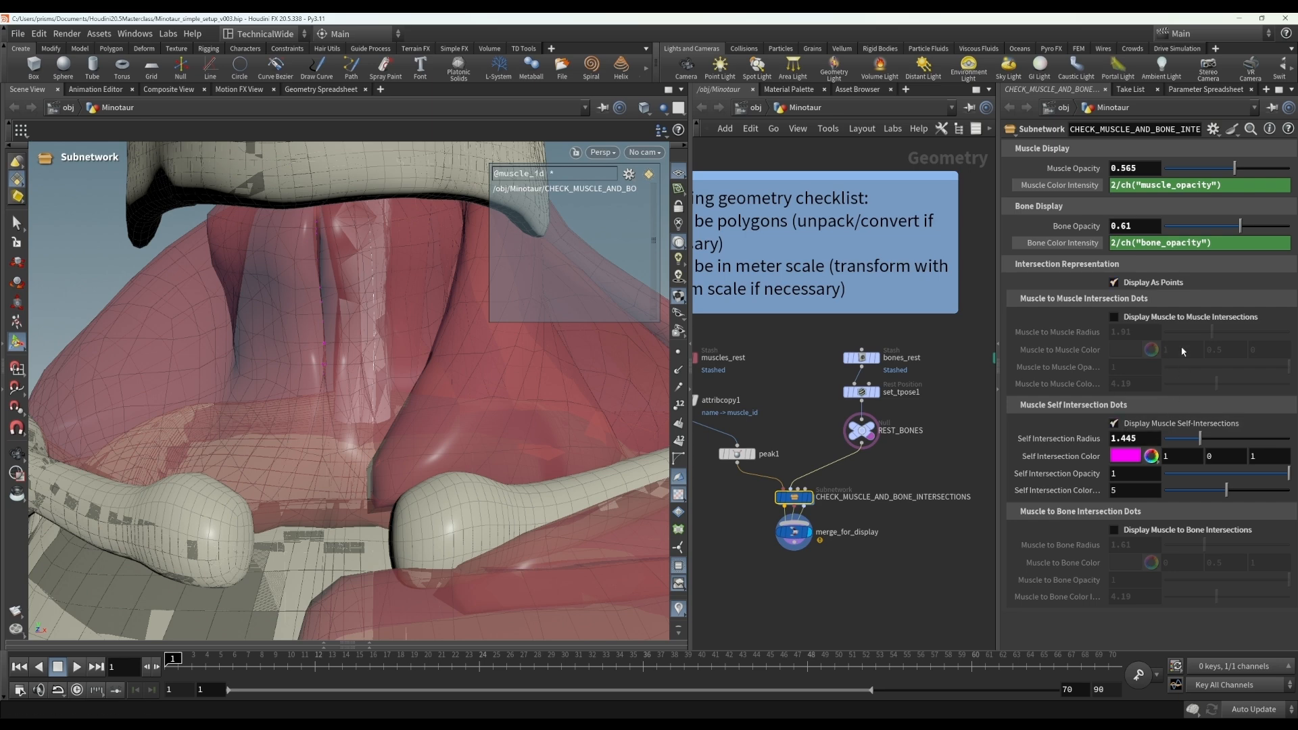
right_click_drag(414, 326, 490, 337, "alt")
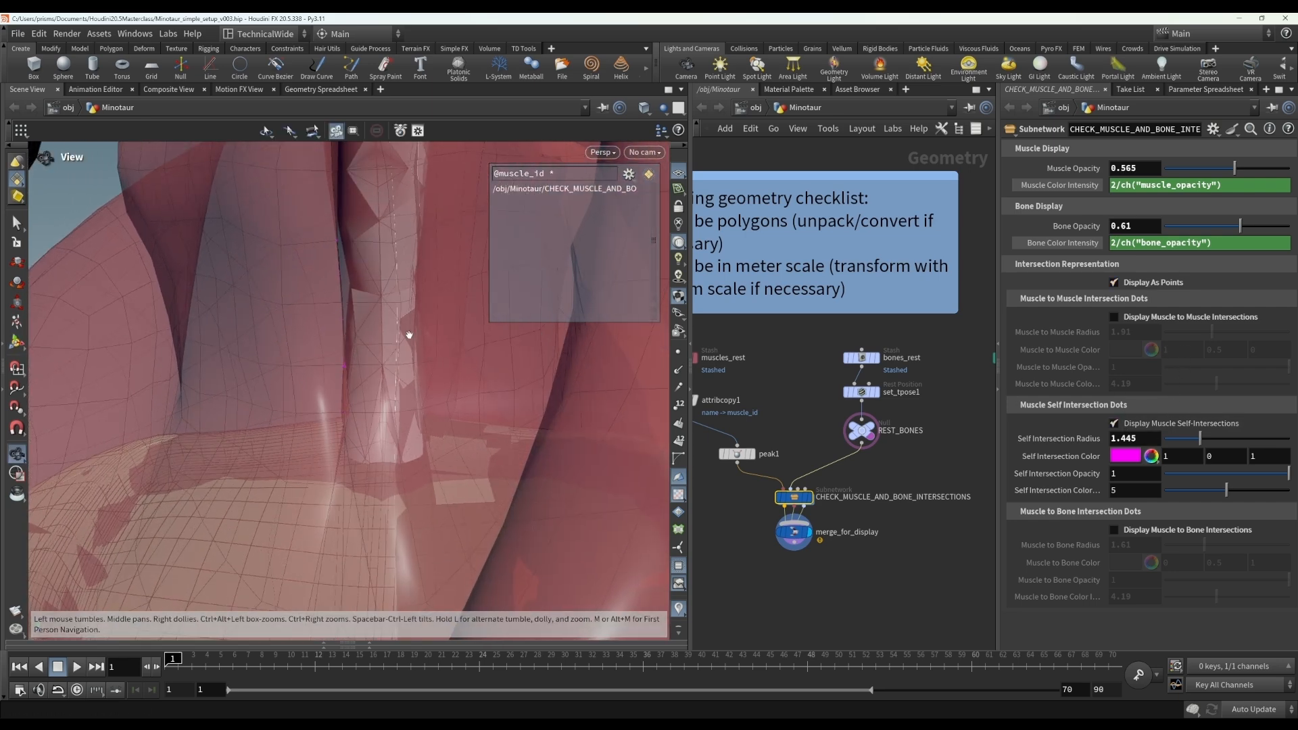
middle_click_drag(360, 347, 374, 388, "alt")
mouse_move(374, 389)
left_mouse_down()
mouse_move(325, 365)
mouse_move(376, 366)
mouse_move(391, 383)
mouse_move(365, 368)
mouse_move(391, 365)
mouse_move(349, 377)
mouse_move(368, 354)
mouse_move(275, 363)
mouse_move(244, 391)
mouse_move(319, 391)
mouse_move(368, 415)
mouse_move(359, 405)
left_mouse_up()
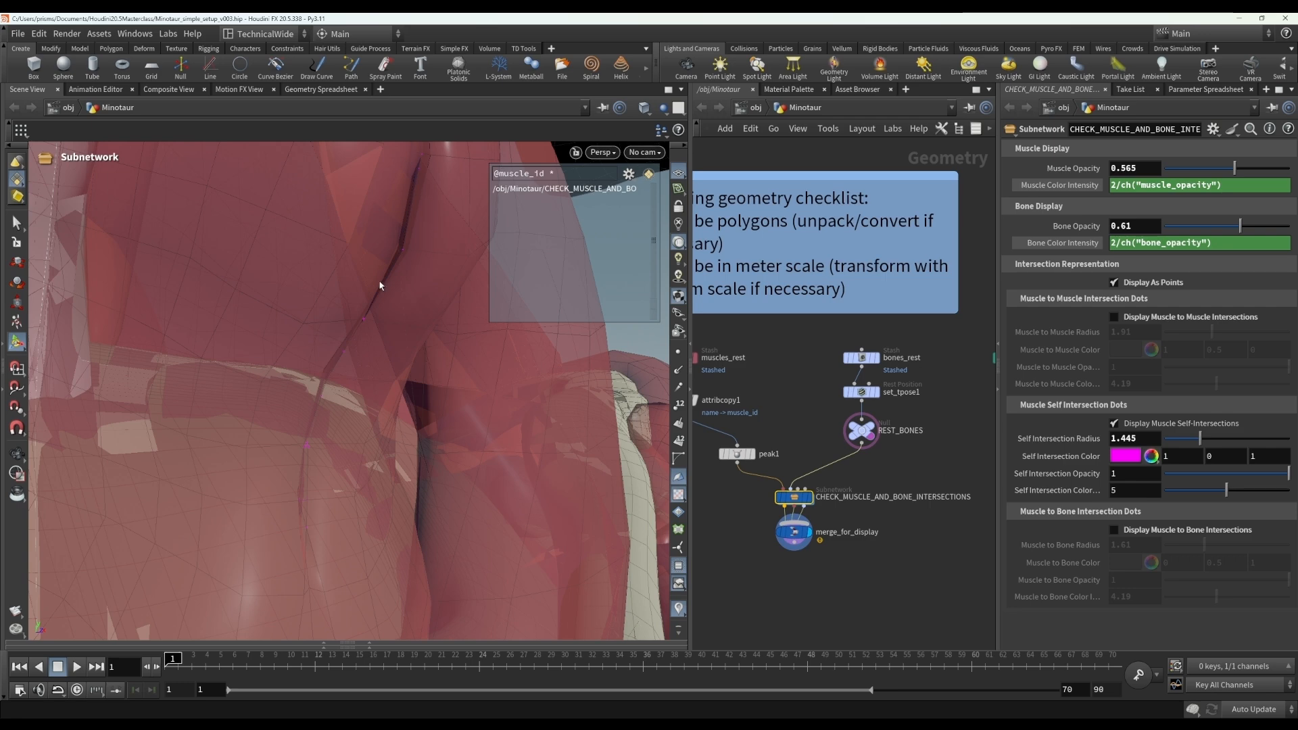
Examine the neck, chest and shoulder muscles from several angles with the self-intersections displayed as points.
key("Escape")
mouse_move(334, 417)
left_mouse_down()
mouse_move(326, 461)
mouse_move(281, 449)
left_mouse_up()
mouse_move(345, 443)
right_mouse_down()
mouse_move(284, 453)
mouse_move(269, 472)
mouse_move(295, 484)
mouse_move(273, 488)
right_mouse_up()
middle_click_drag(481, 509, 456, 462)
right_click_drag(453, 459, 387, 468, "alt")
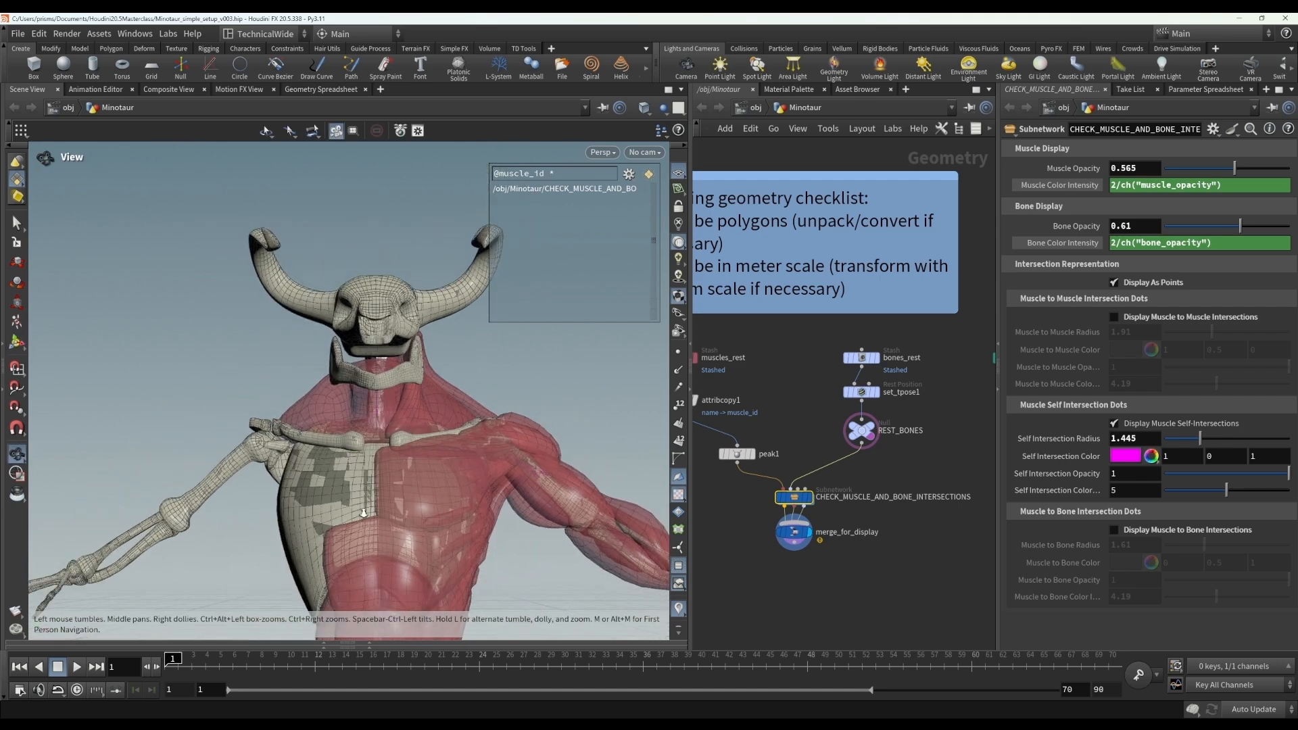
middle_click_drag(386, 468, 433, 495, "alt")
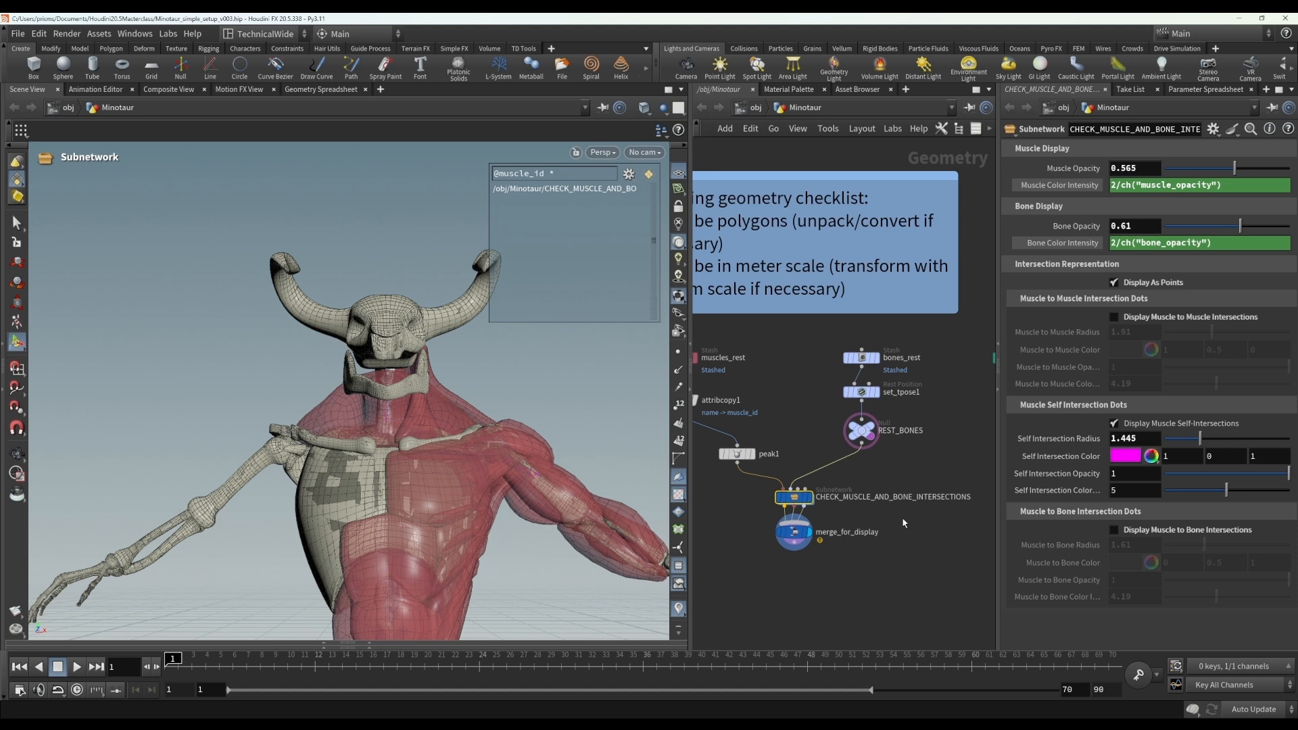
key("Escape")
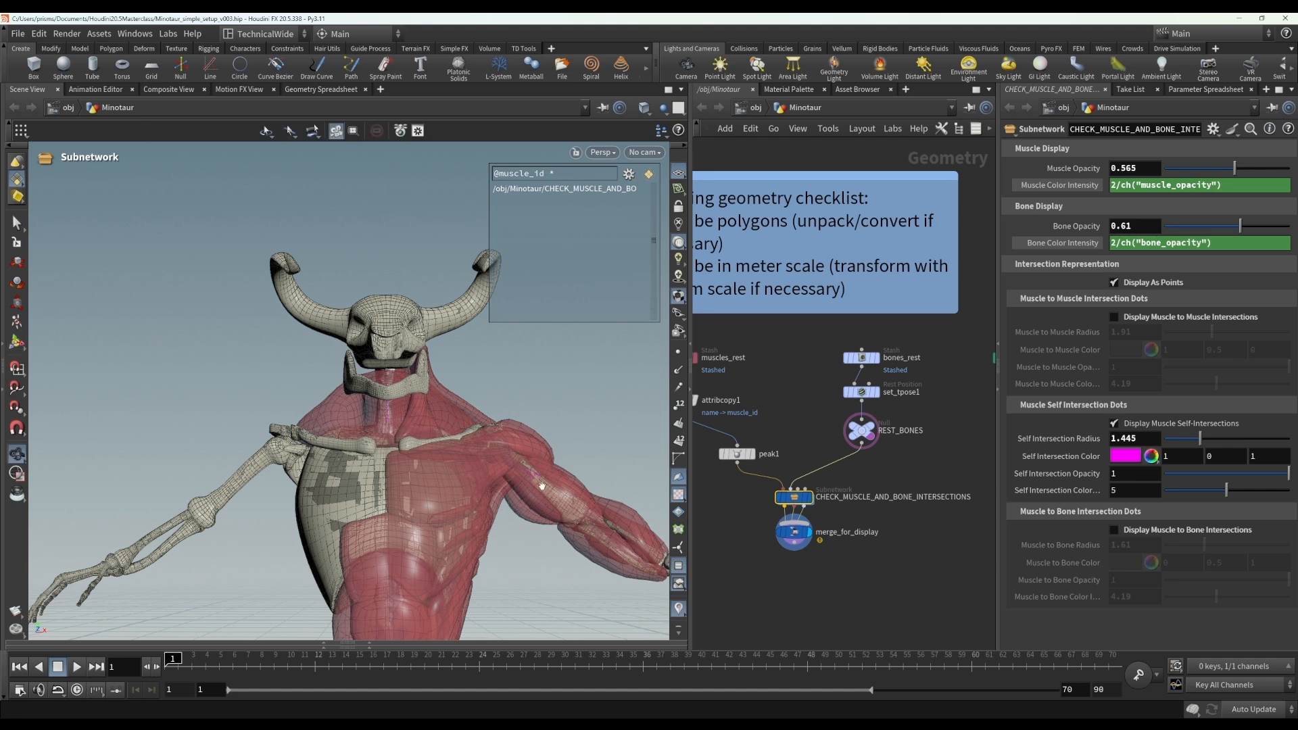
left_click_drag(527, 471, 470, 481)
right_click_drag(515, 471, 591, 452, "alt")
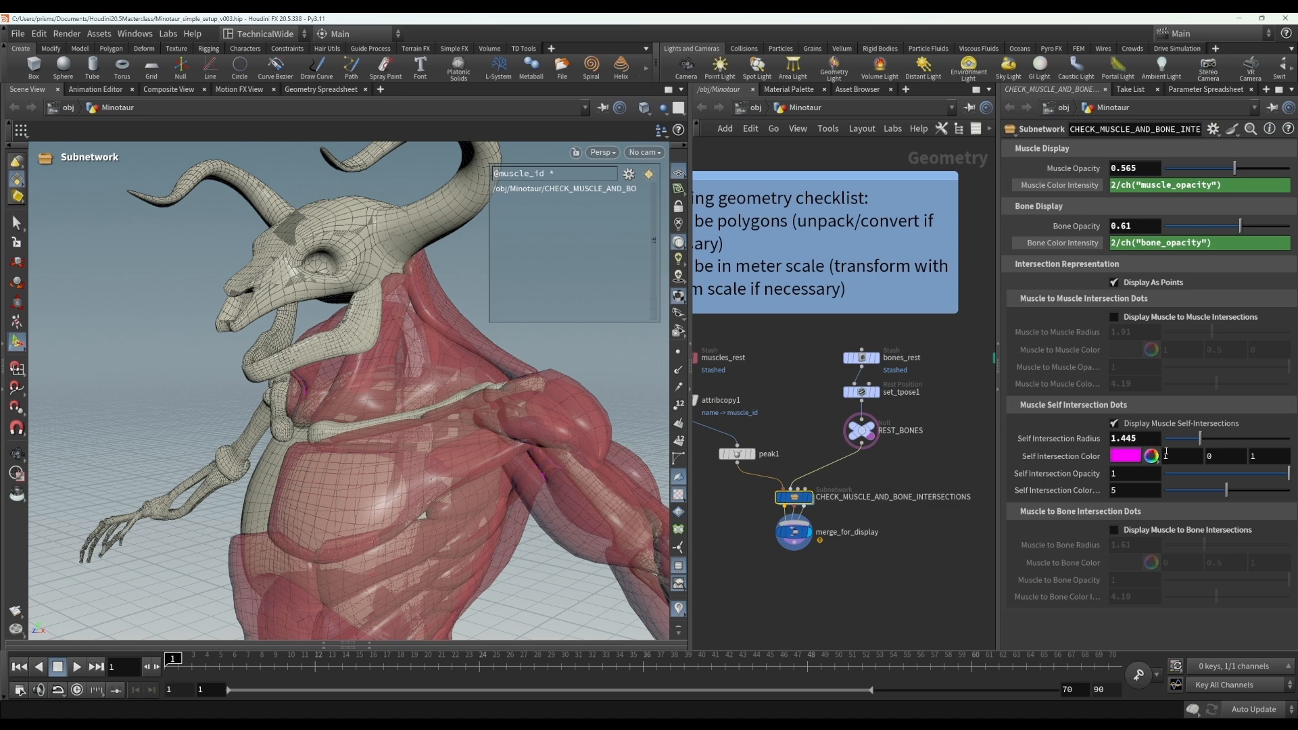
left_click_drag(508, 465, 435, 461, "alt")
scroll(573, 446, "up", 3)
scroll(573, 447, "up", 1)
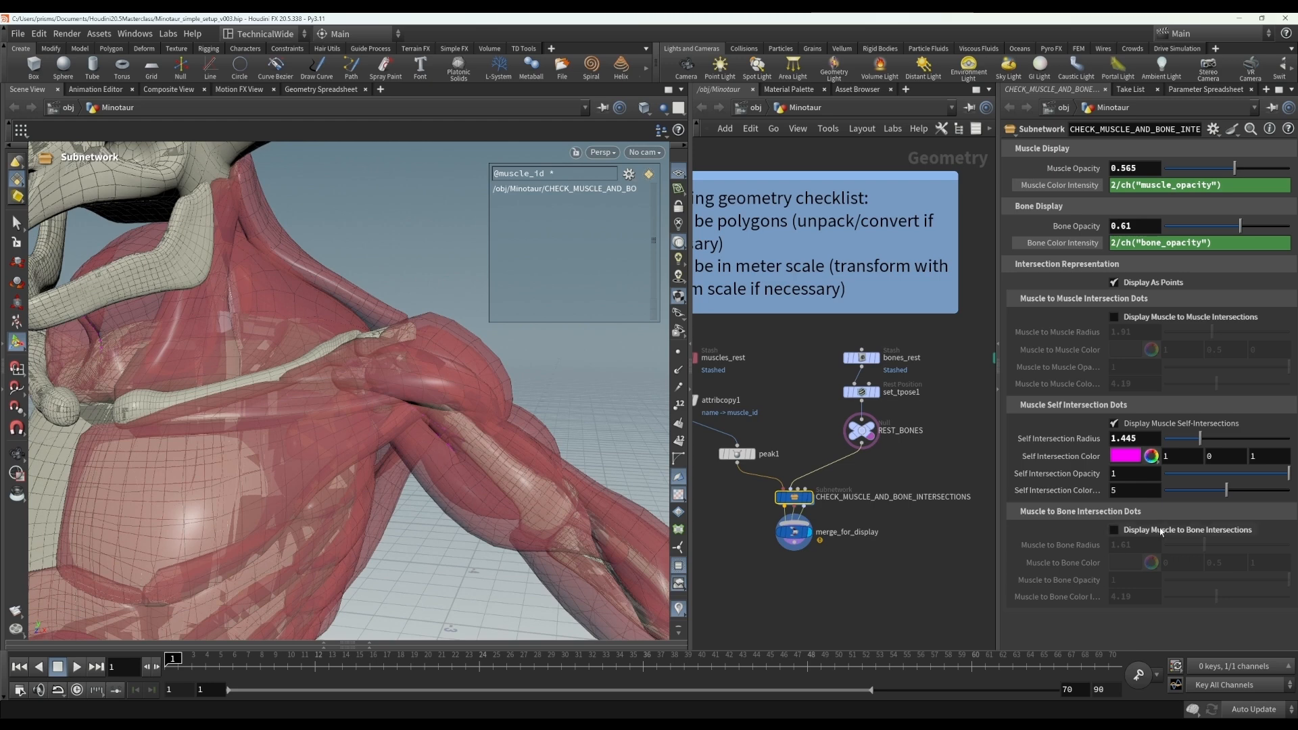
Display only the muscle-to-bone intersections as dots instead of points, and inspect them across the chest and arm.
left_click(1114, 530)
left_click(1140, 424)
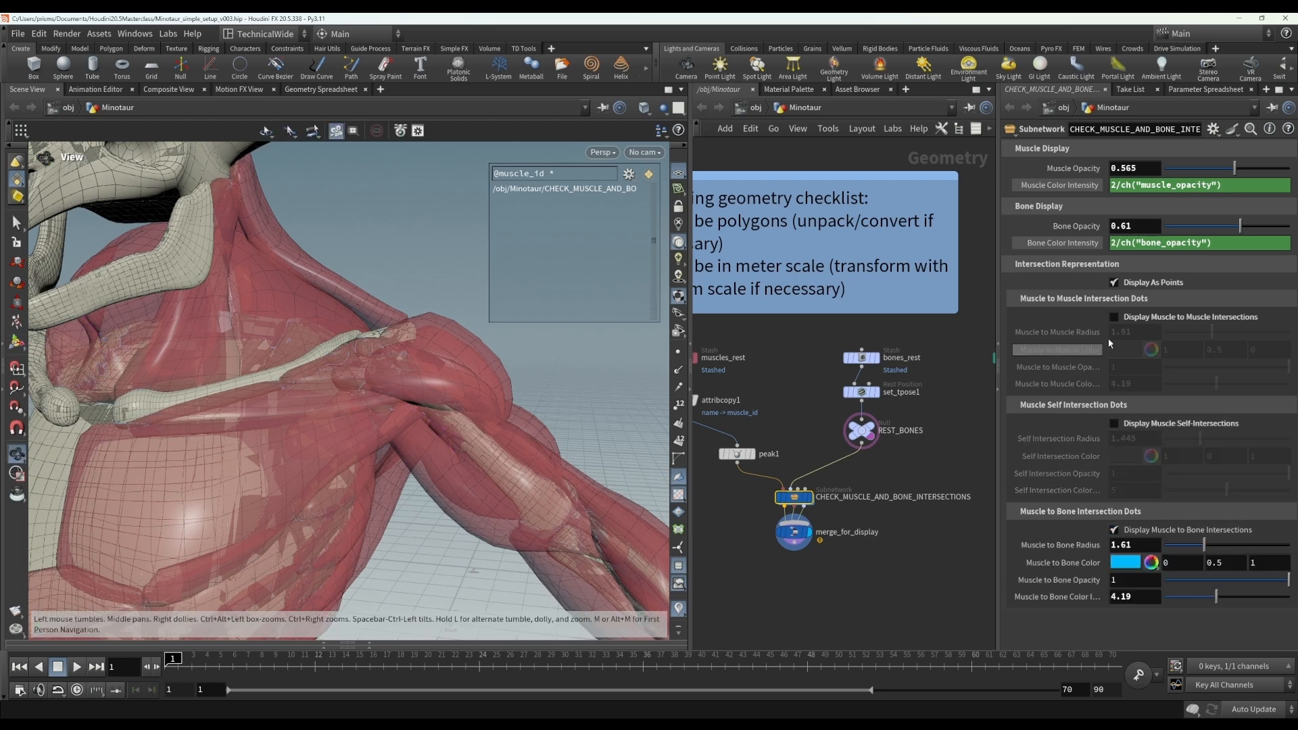
scroll(452, 560, "down", 5)
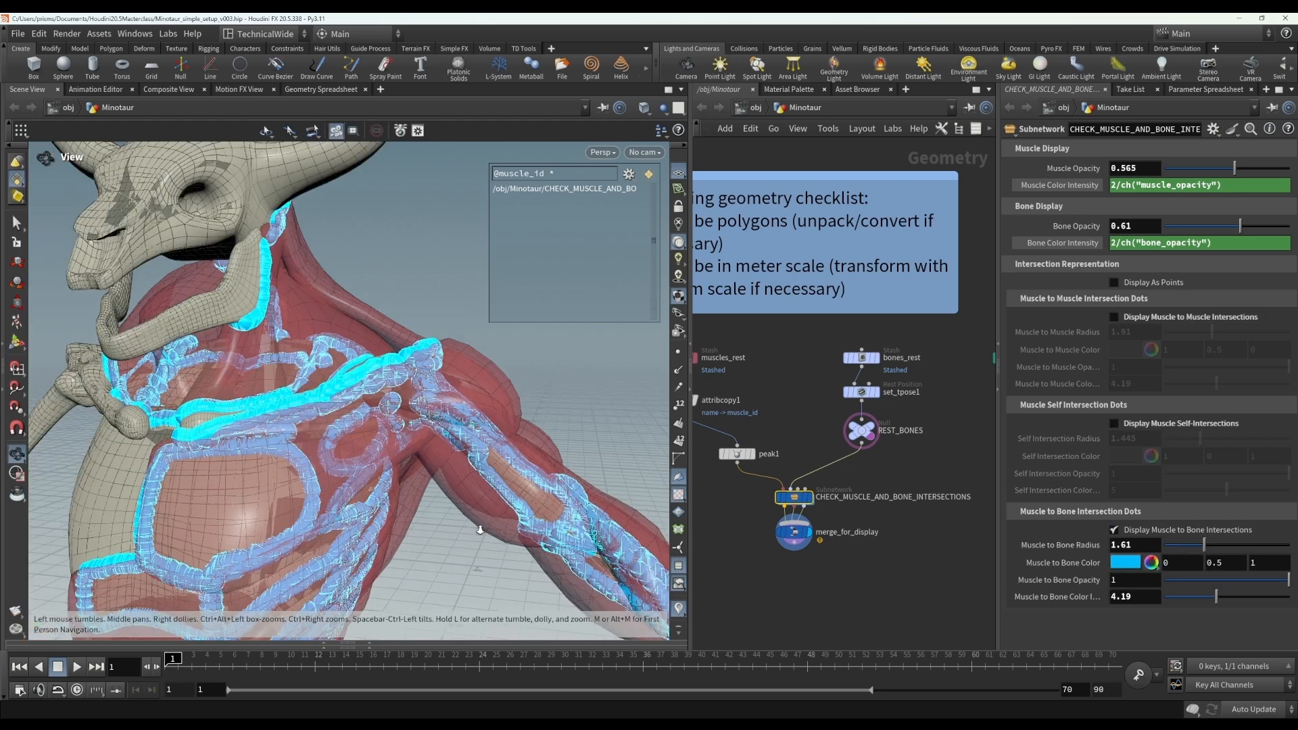
left_click_drag(383, 531, 433, 563, "alt")
middle_click_drag(431, 564, 440, 485, "alt")
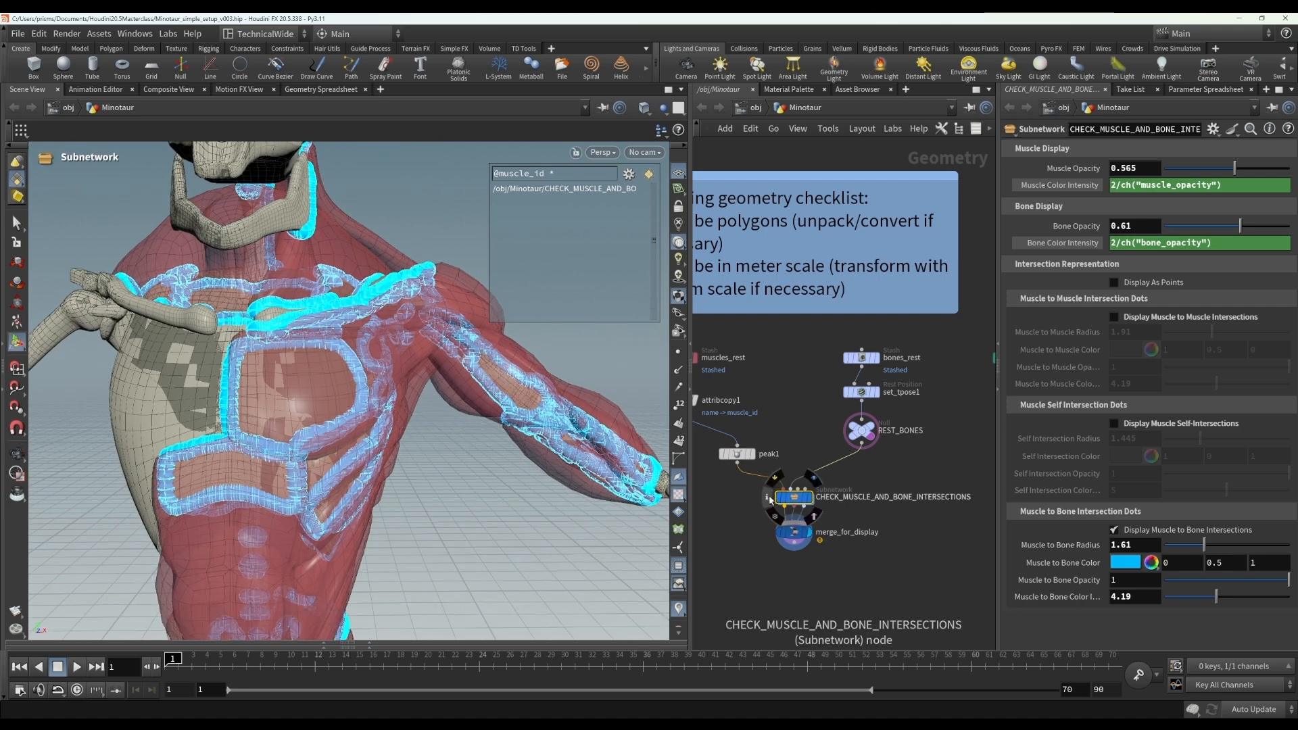
Display the muscle-to-muscle and self-intersections along with the muscle-to-bone ones, checking the subnetwork's point groups in its node info.
left_click(767, 497)
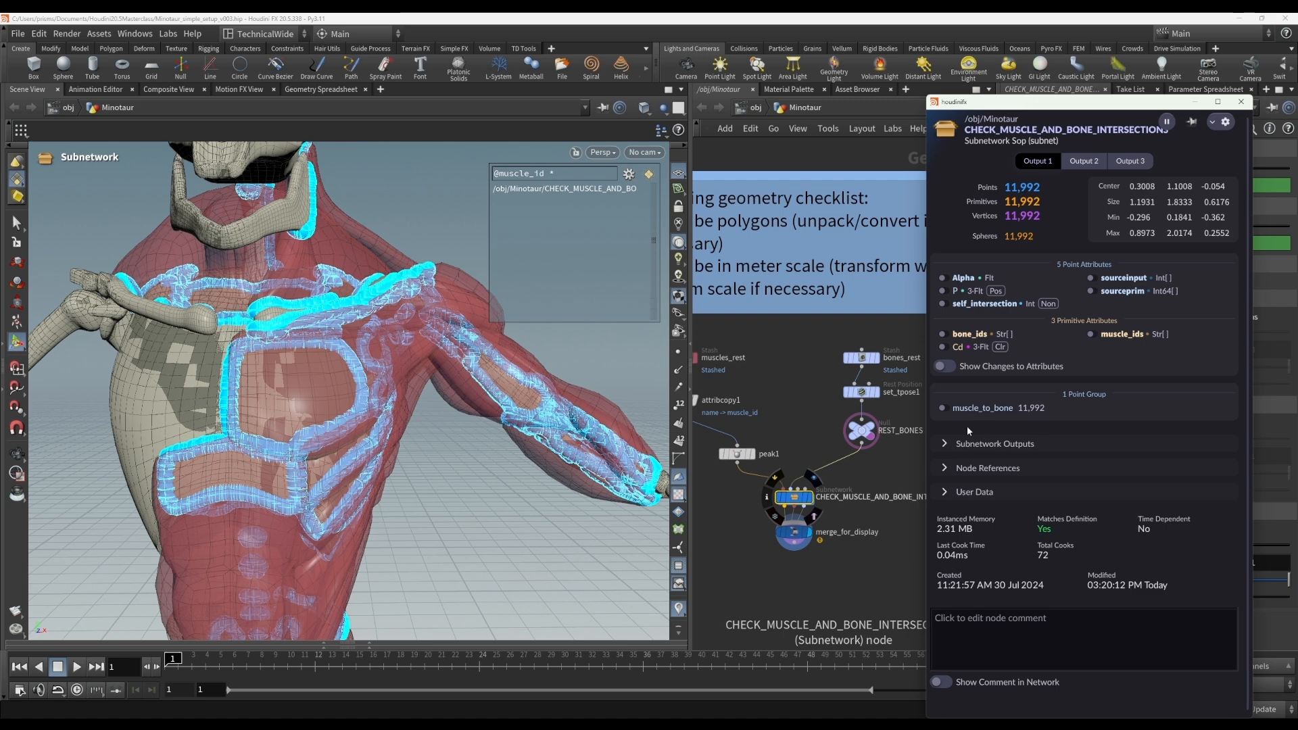
left_click_drag(1071, 107, 767, 125)
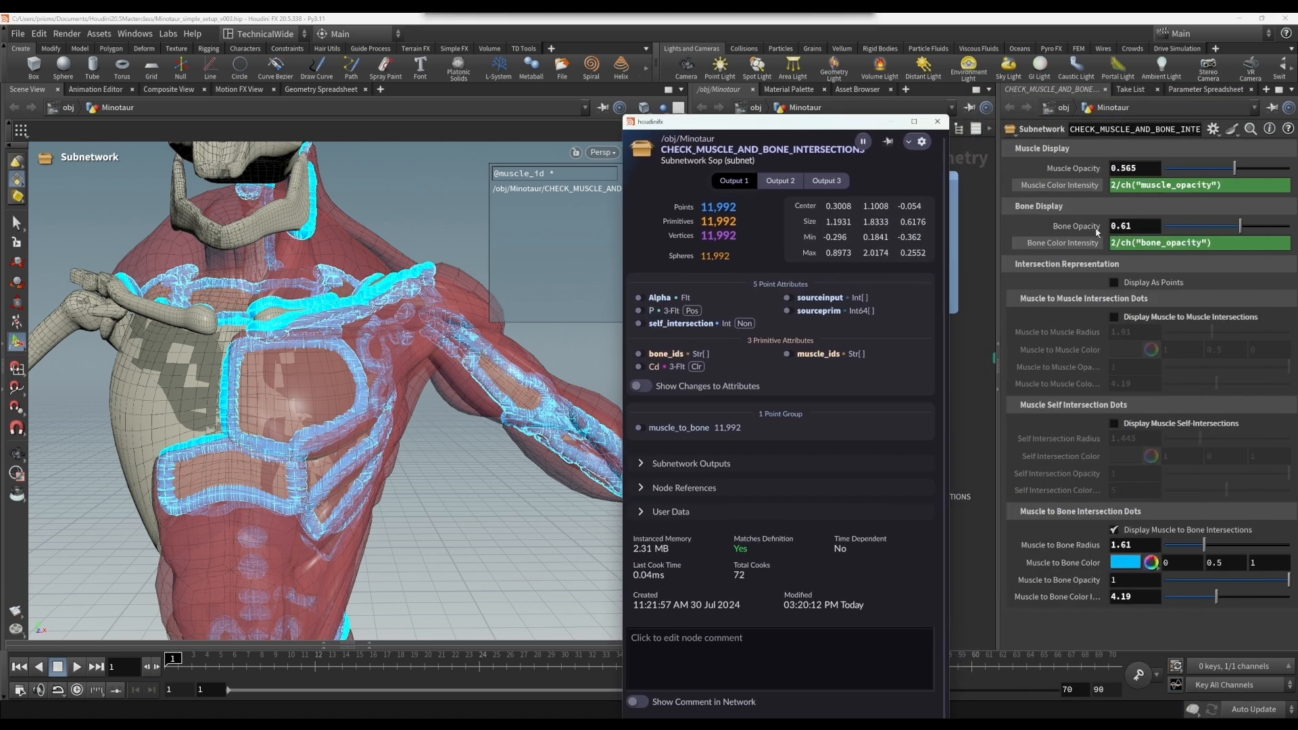
left_click(1166, 317)
left_click(1168, 426)
left_click(766, 498)
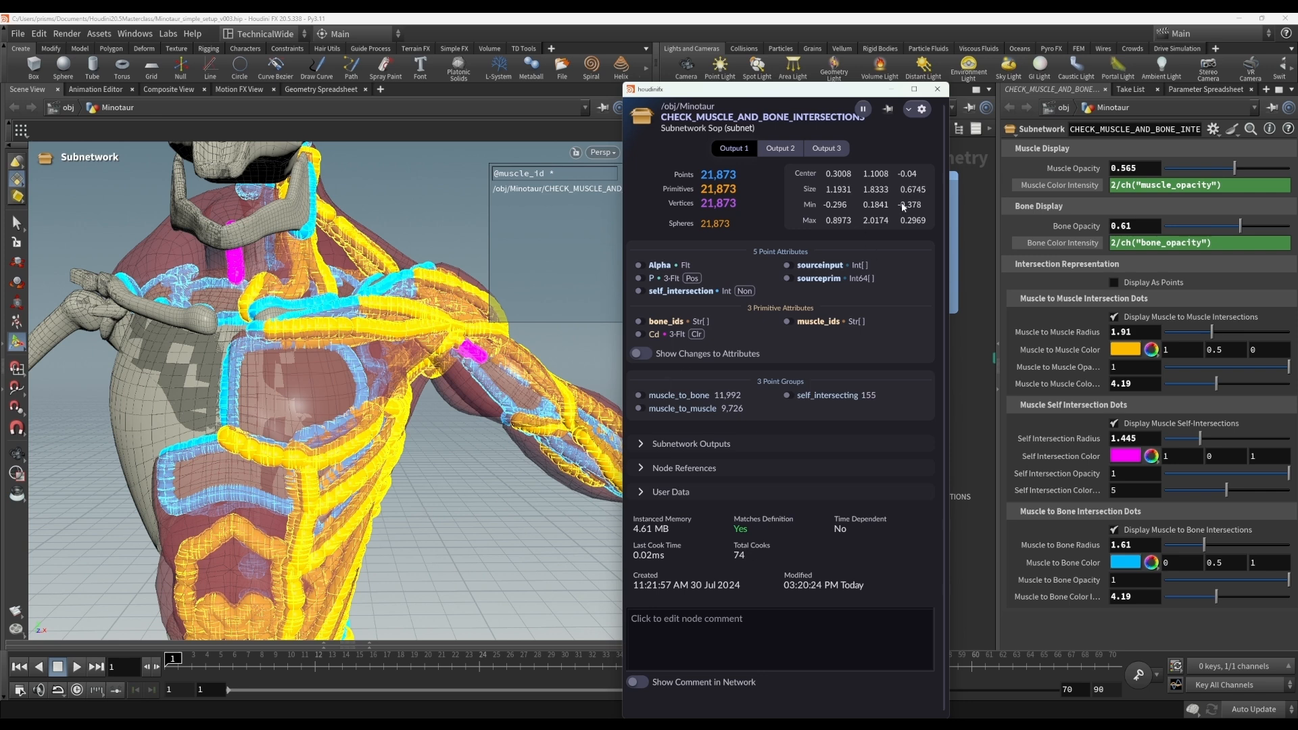
left_click(937, 90)
Move CHECK_MUSCLE_AND_BONE_INTERSECTIONS and merge_for_display farther from the muscle branch, and place peak1 just below attribcopy1.
middle_click_drag(859, 582, 862, 582)
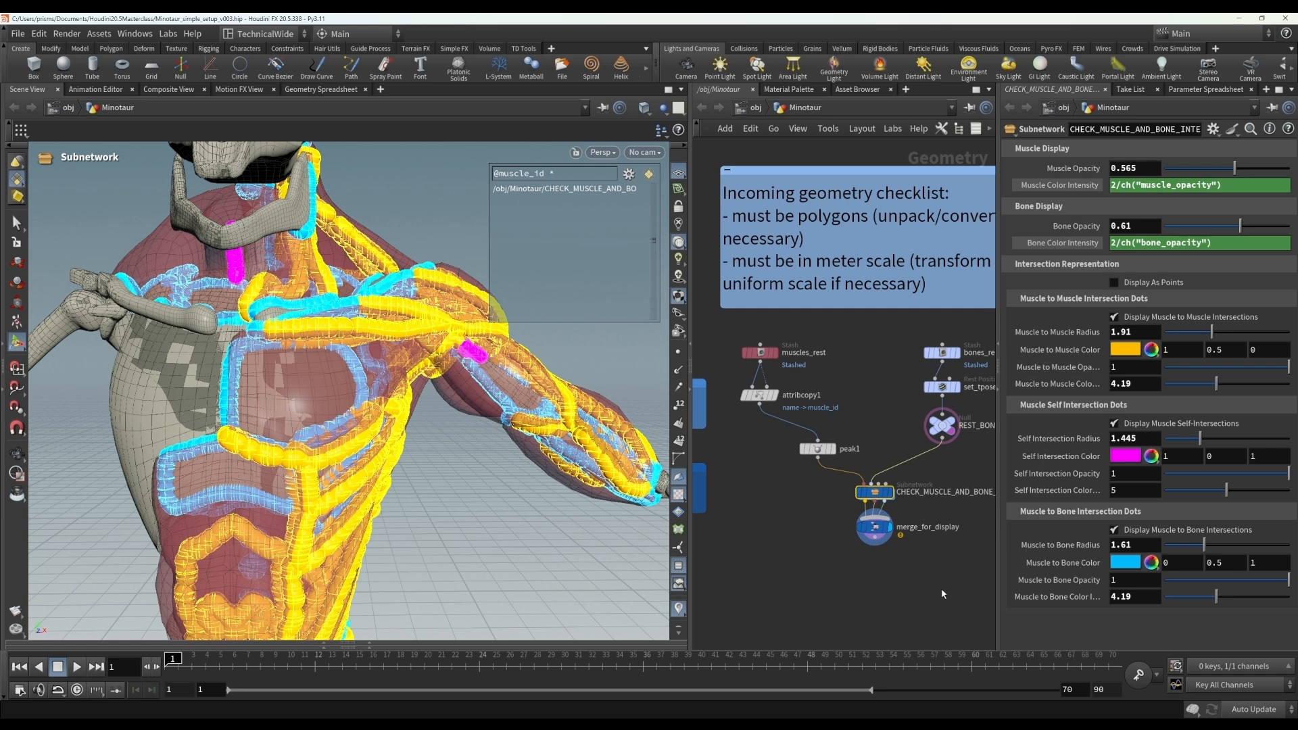
left_click_drag(912, 559, 860, 491)
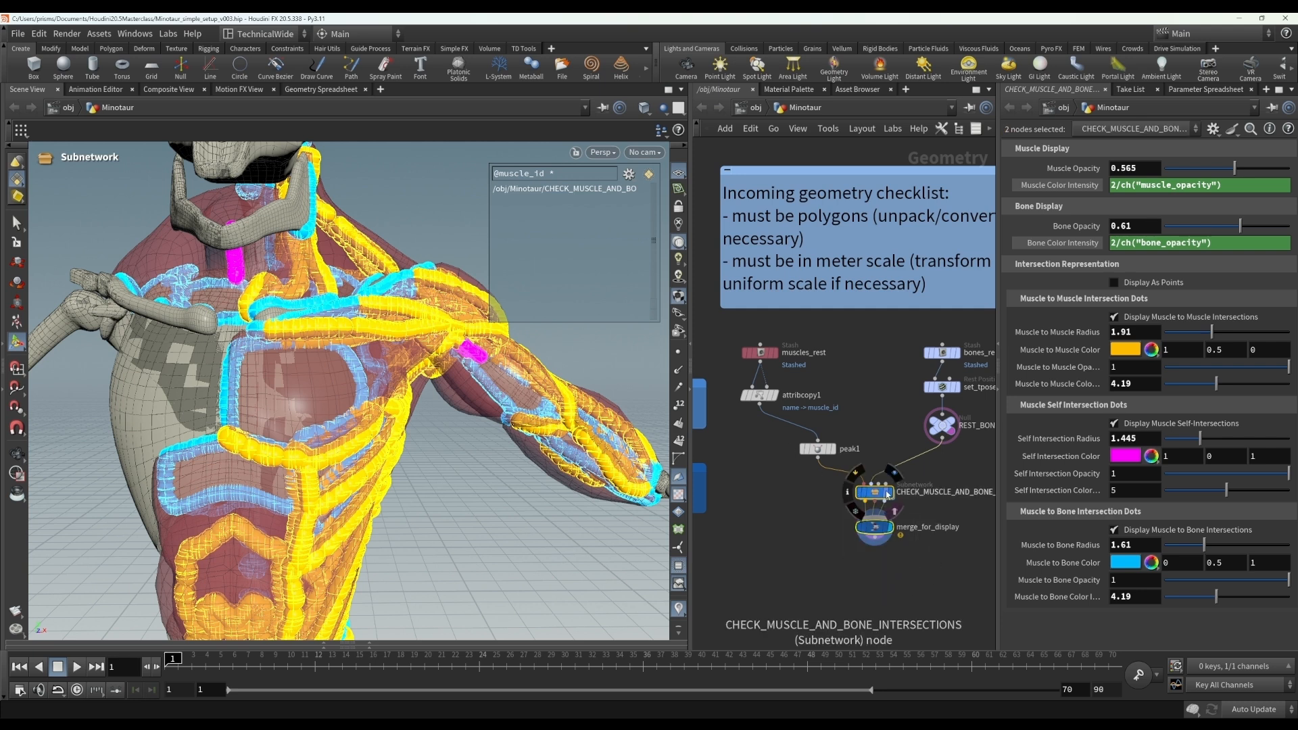
left_click_drag(874, 492, 895, 497)
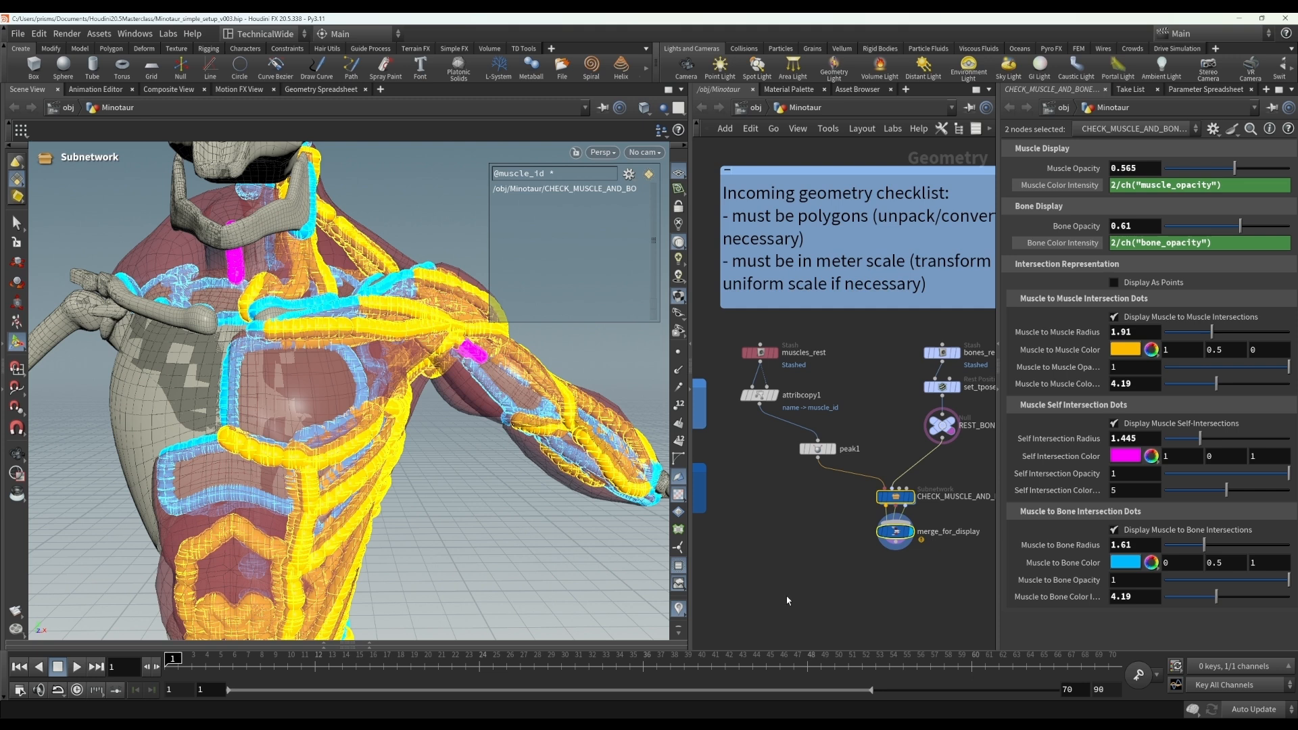
left_click_drag(940, 595, 863, 470)
left_click_drag(895, 497, 921, 494)
left_click_drag(819, 449, 844, 454)
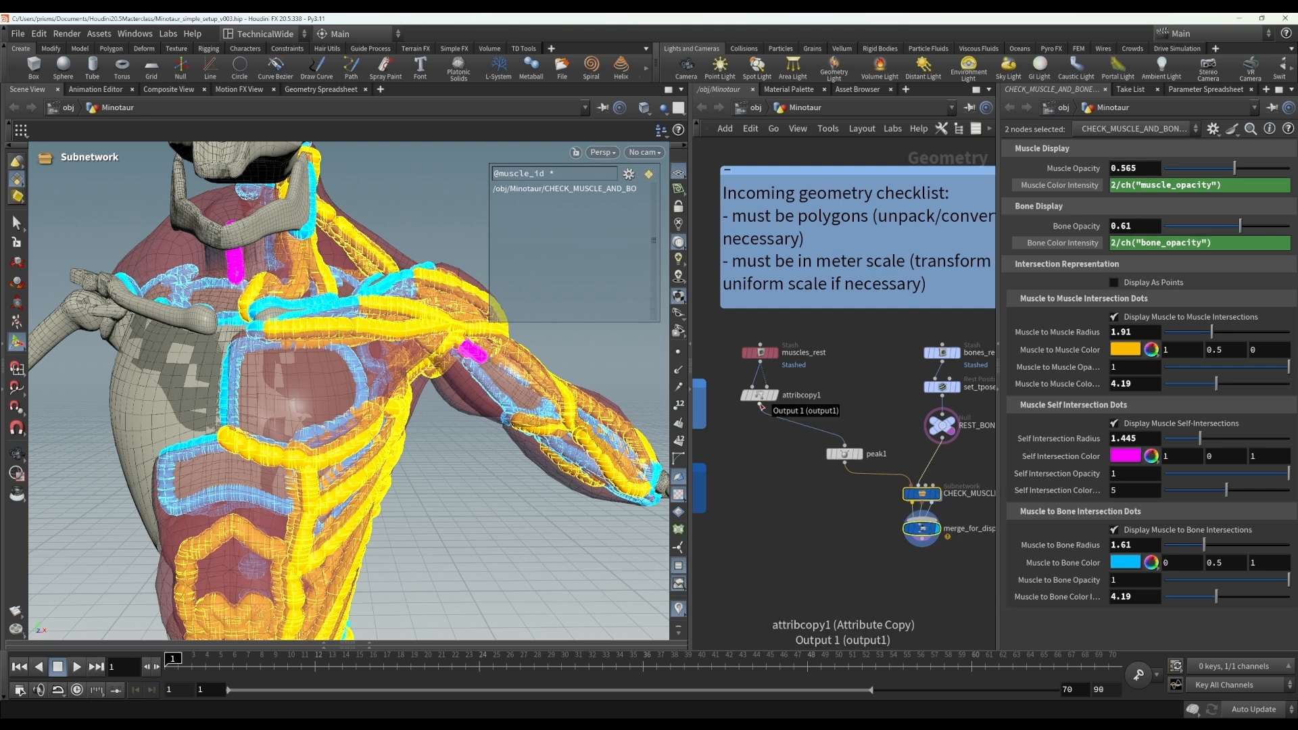
left_click_drag(761, 425, 770, 593)
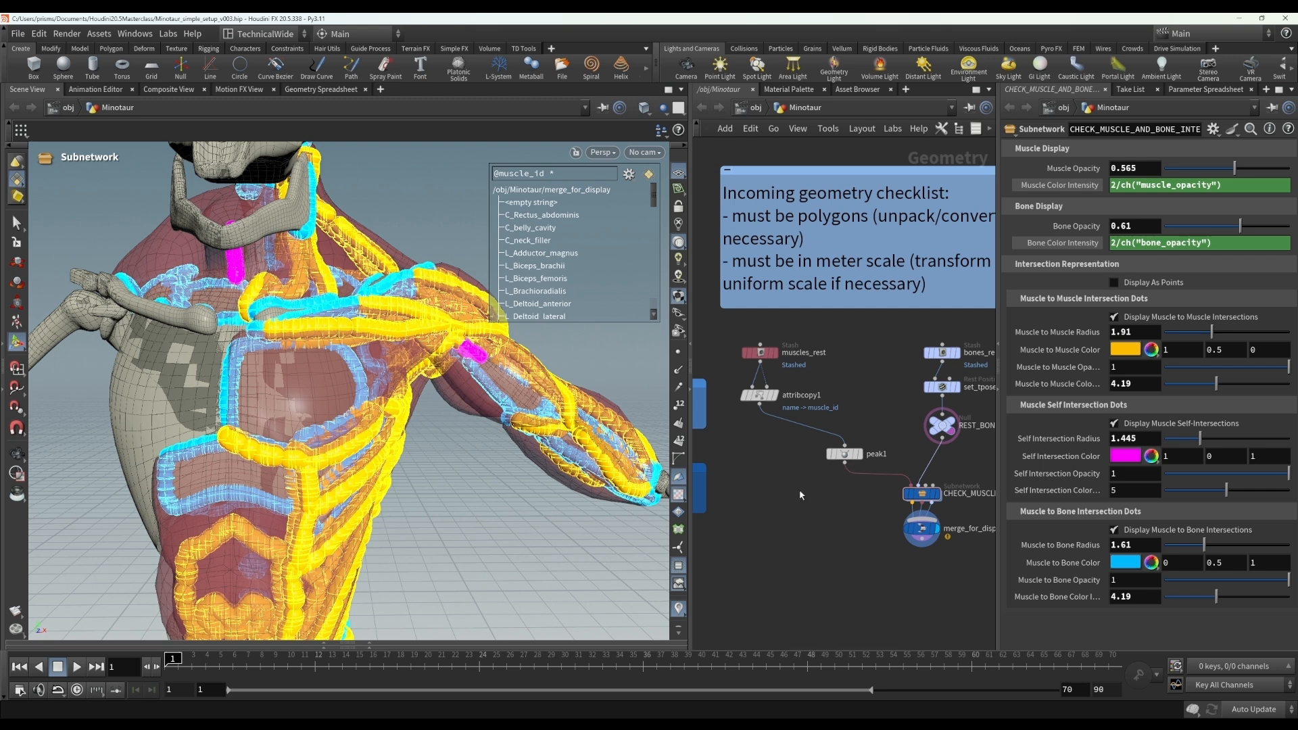
mouse_move(842, 462)
left_click_drag(847, 460, 822, 437)
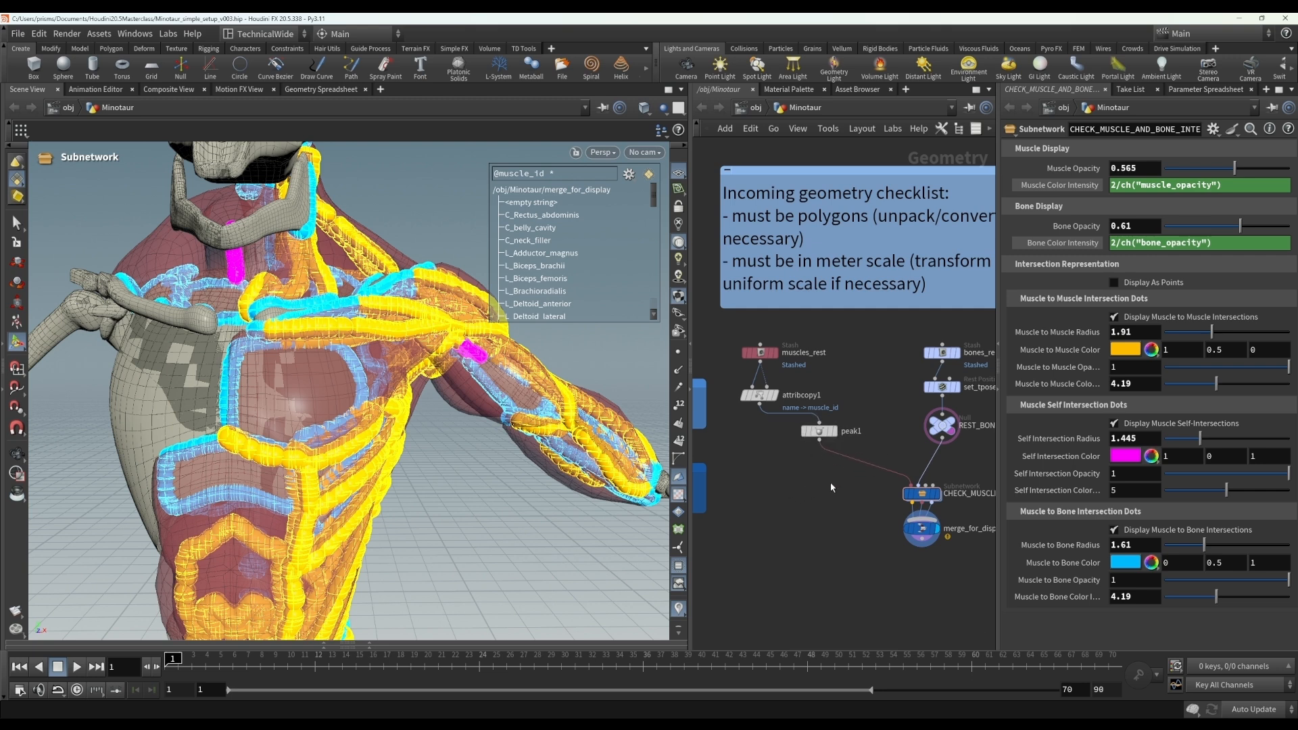
Insert a Sculpt node between peak1 and CHECK_MUSCLE_AND_BONE_INTERSECTIONS, and make it active for sculpting on the muscles.
key("Tab")
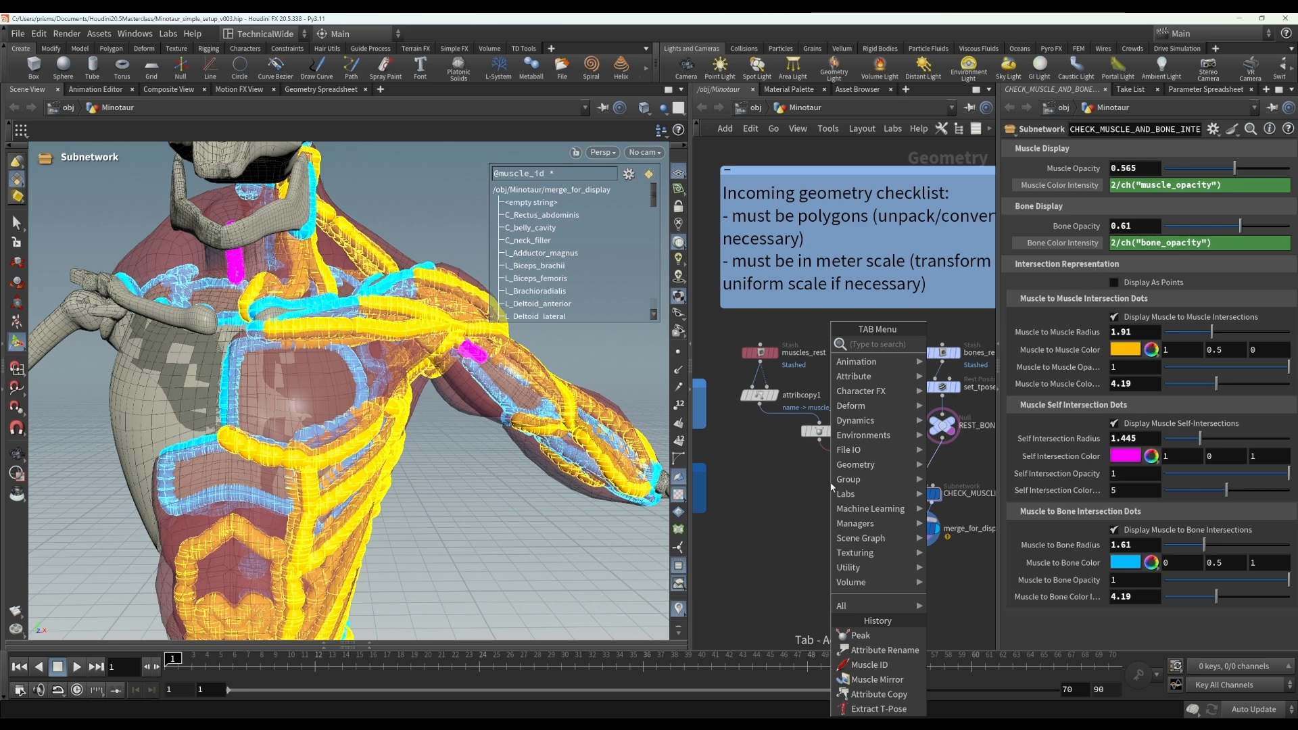
type("scu")
key("Return")
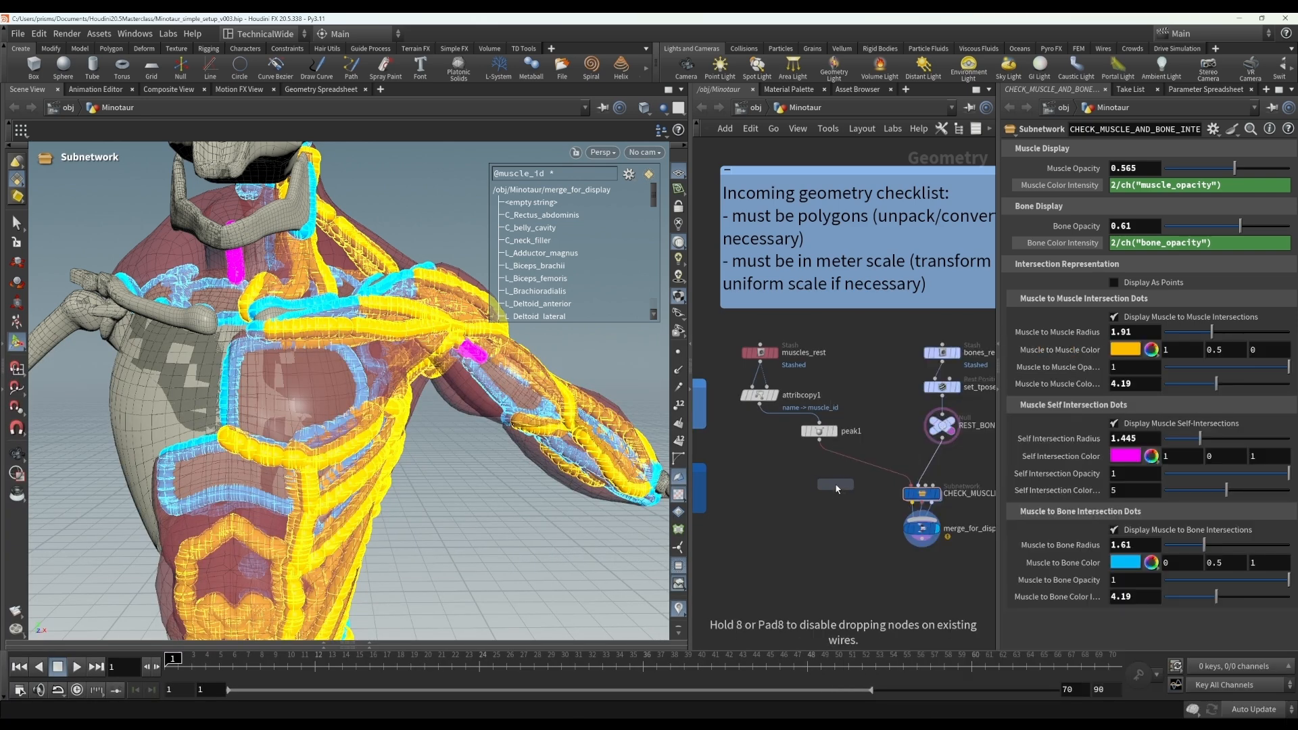
left_click(859, 465)
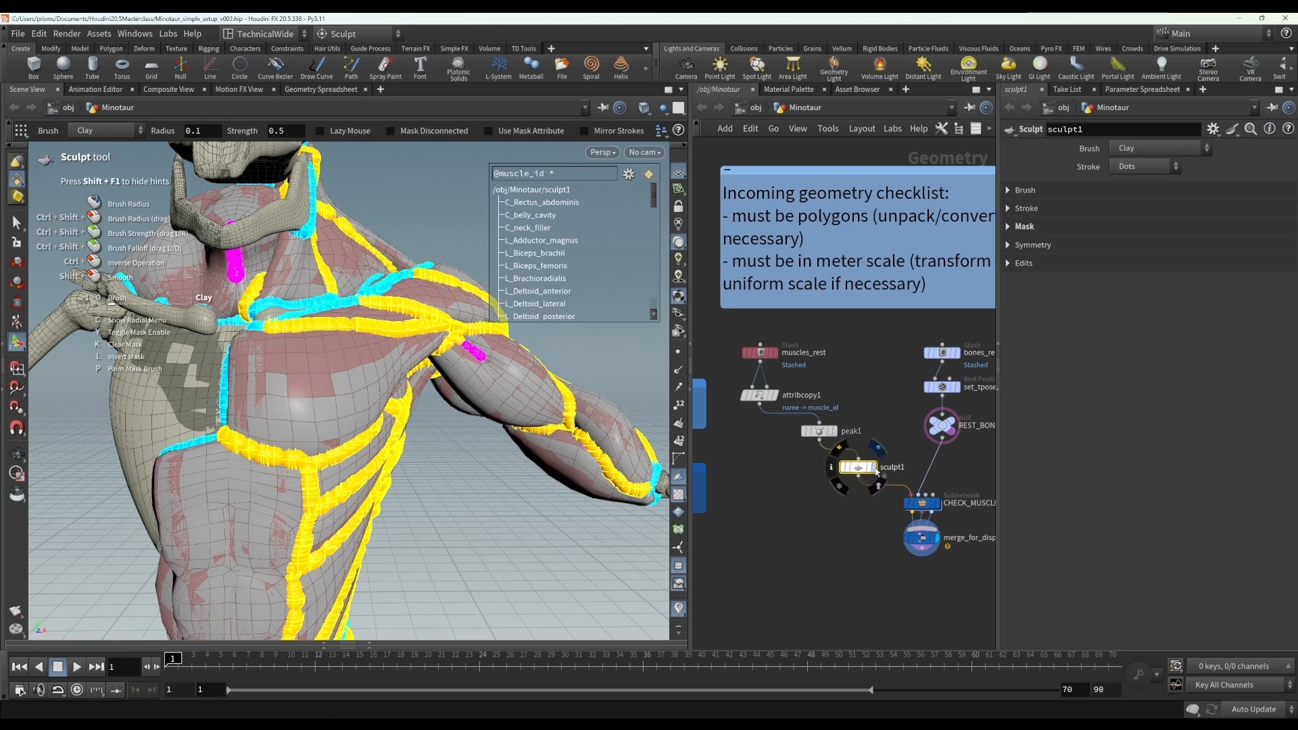
left_click(868, 468)
left_click(930, 540)
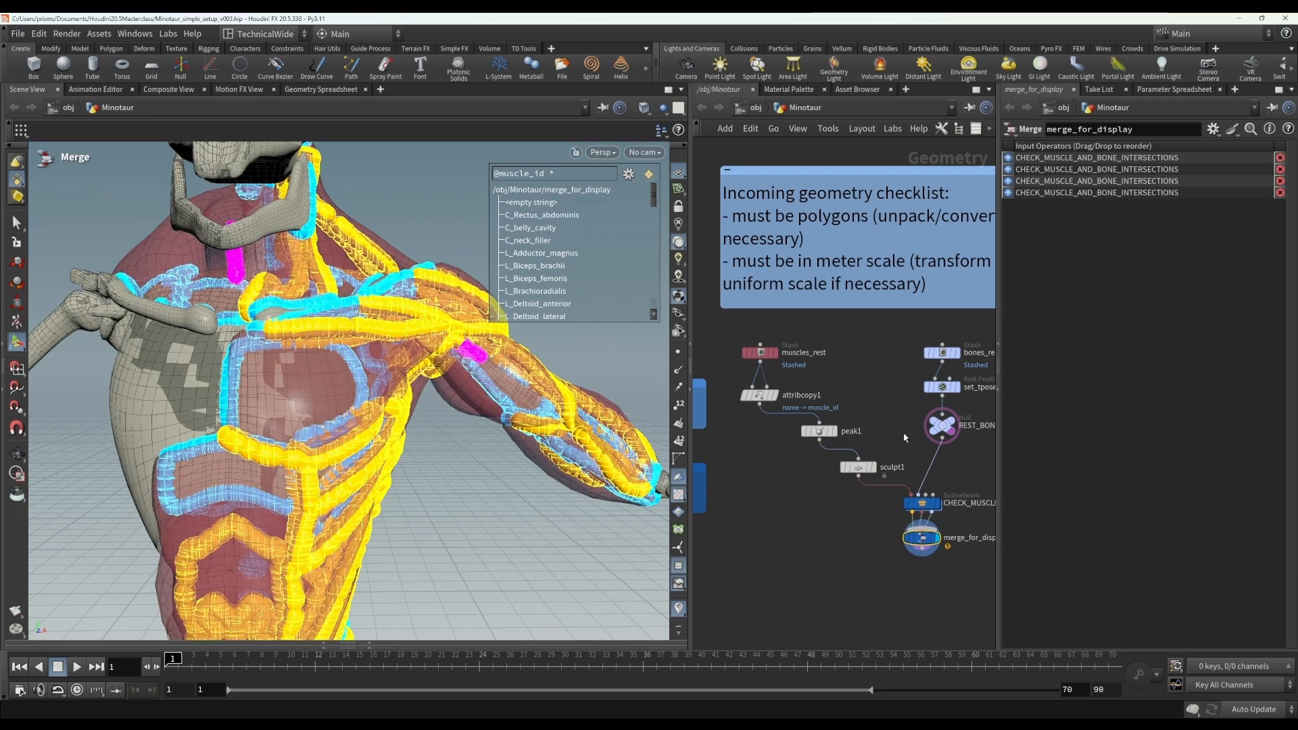
left_click(858, 467)
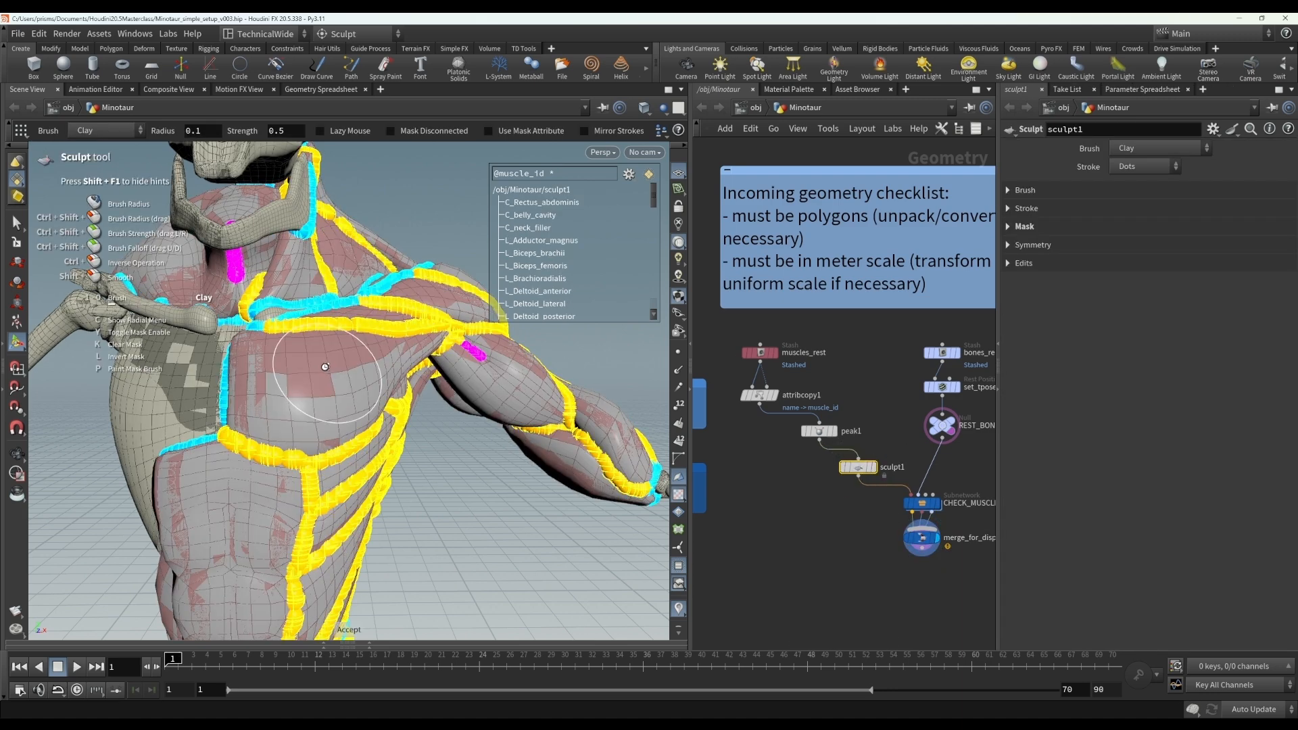
Turn off the template display of REST_BONES and reduce the sculpt brush radius to about 0.05 for work around the throat.
right_click_drag(325, 365, 332, 349, "alt")
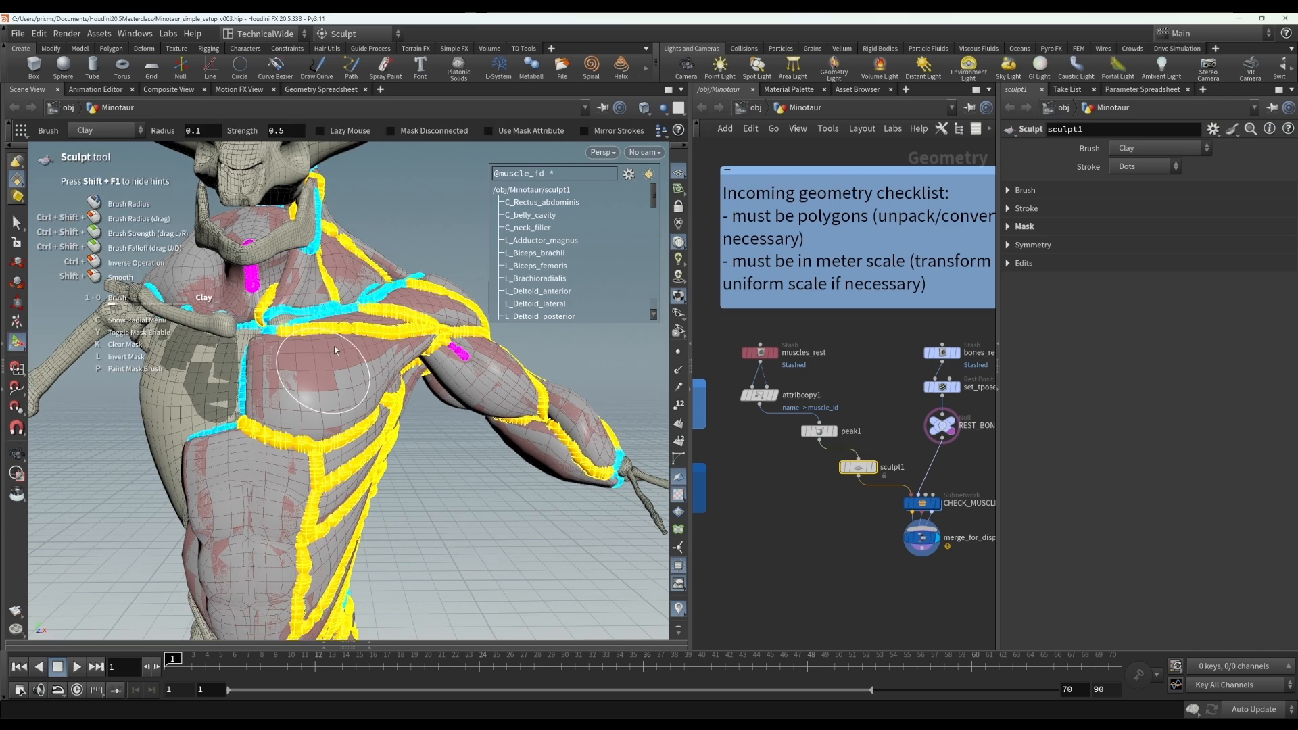
middle_click_drag(342, 368, 380, 436, "alt")
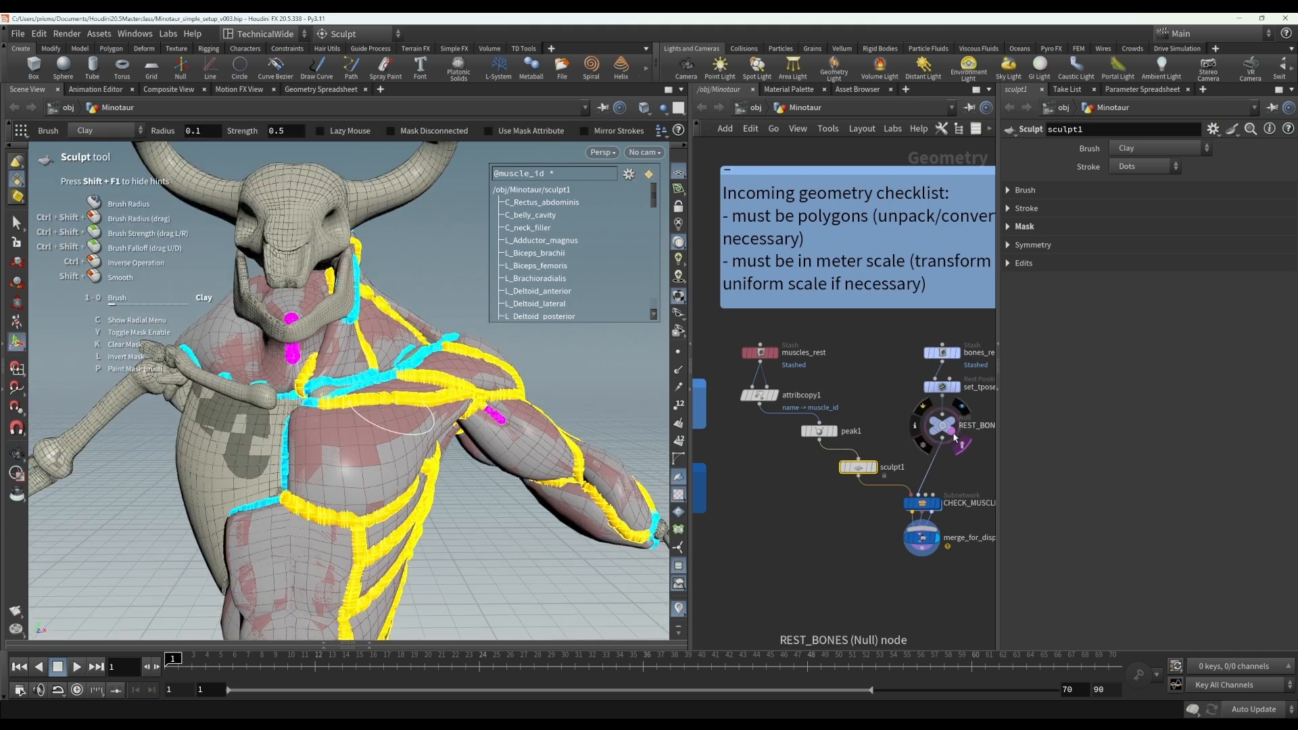
left_click(954, 438)
key("Escape")
left_click_drag(413, 473, 441, 491)
middle_click_drag(441, 493, 445, 498, "alt")
left_click_drag(396, 489, 416, 478, "alt")
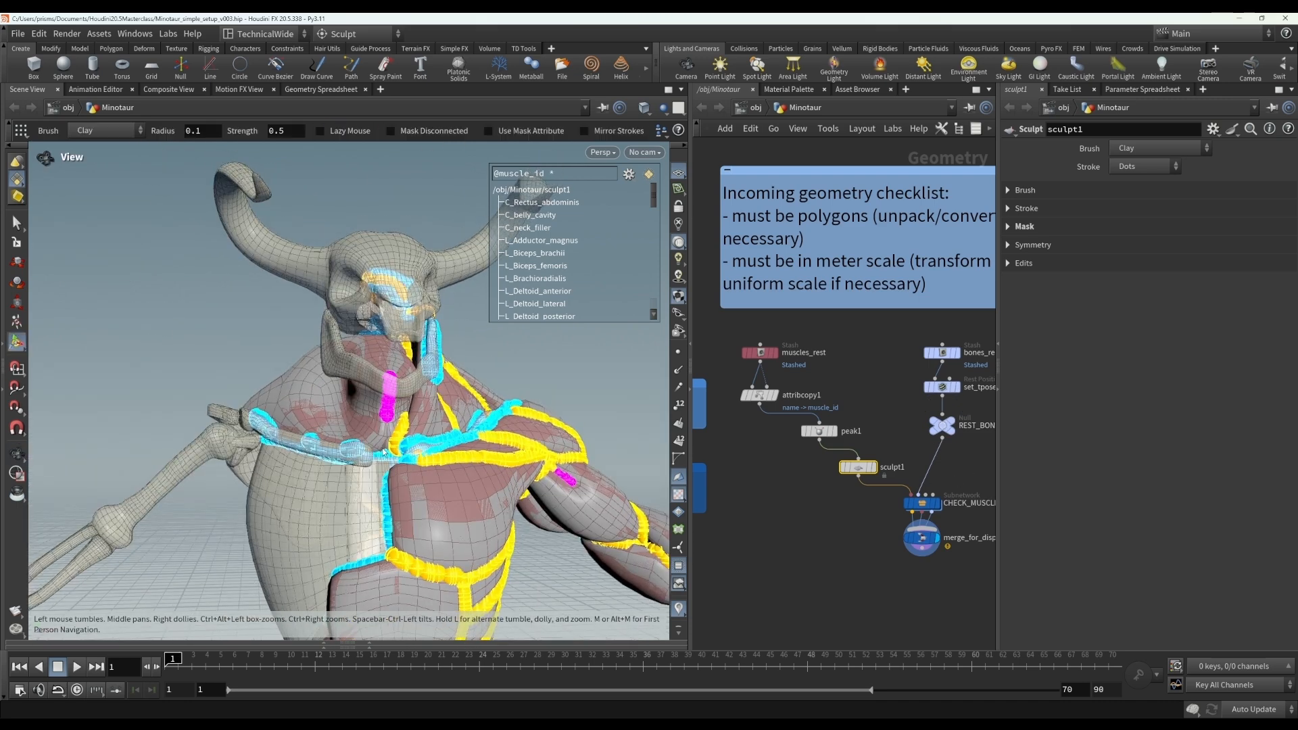
scroll(402, 428, "down", 7)
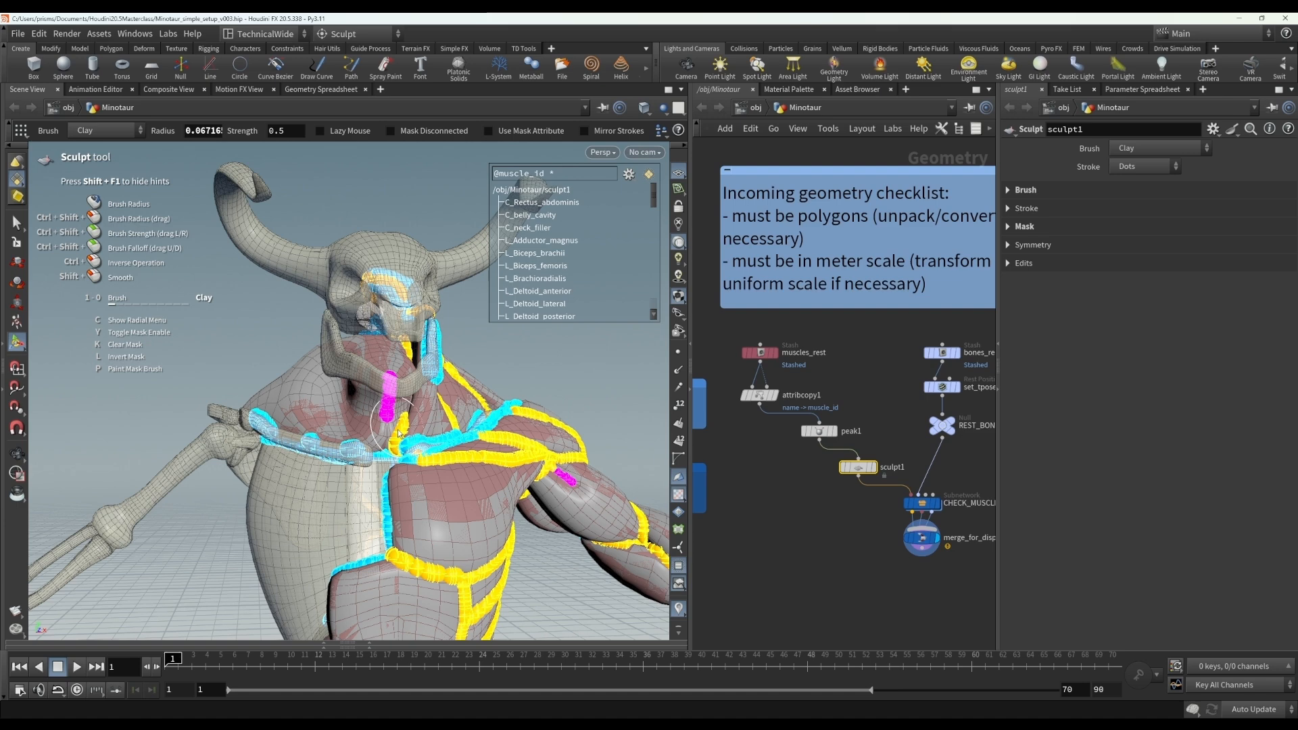
right_click_drag(454, 390, 517, 391, "alt")
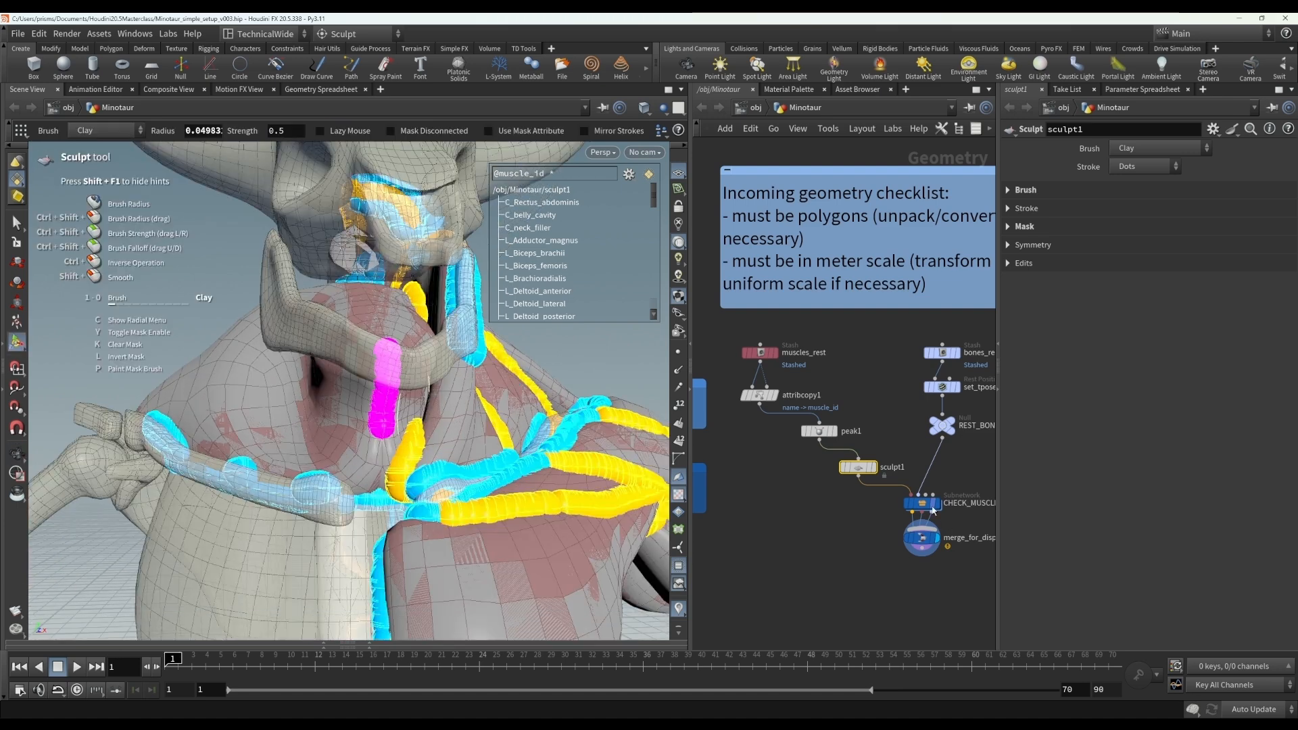
Switch the intersection display to points in CHECK_MUSCLE_AND_BONE_INTERSECTIONS and look closely at the throat muscles.
left_click(922, 504)
left_click(1116, 283)
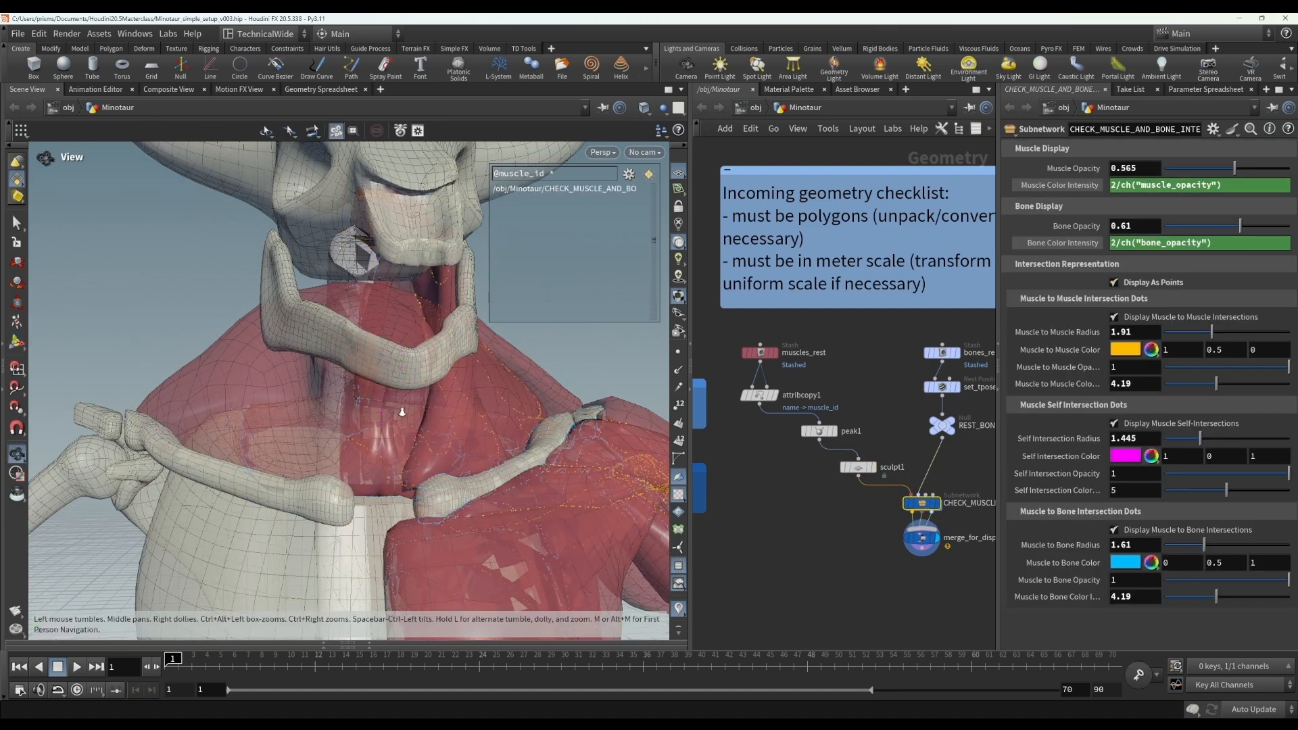
scroll(386, 414, "up", 4, "alt")
scroll(380, 415, "up", 3, "alt")
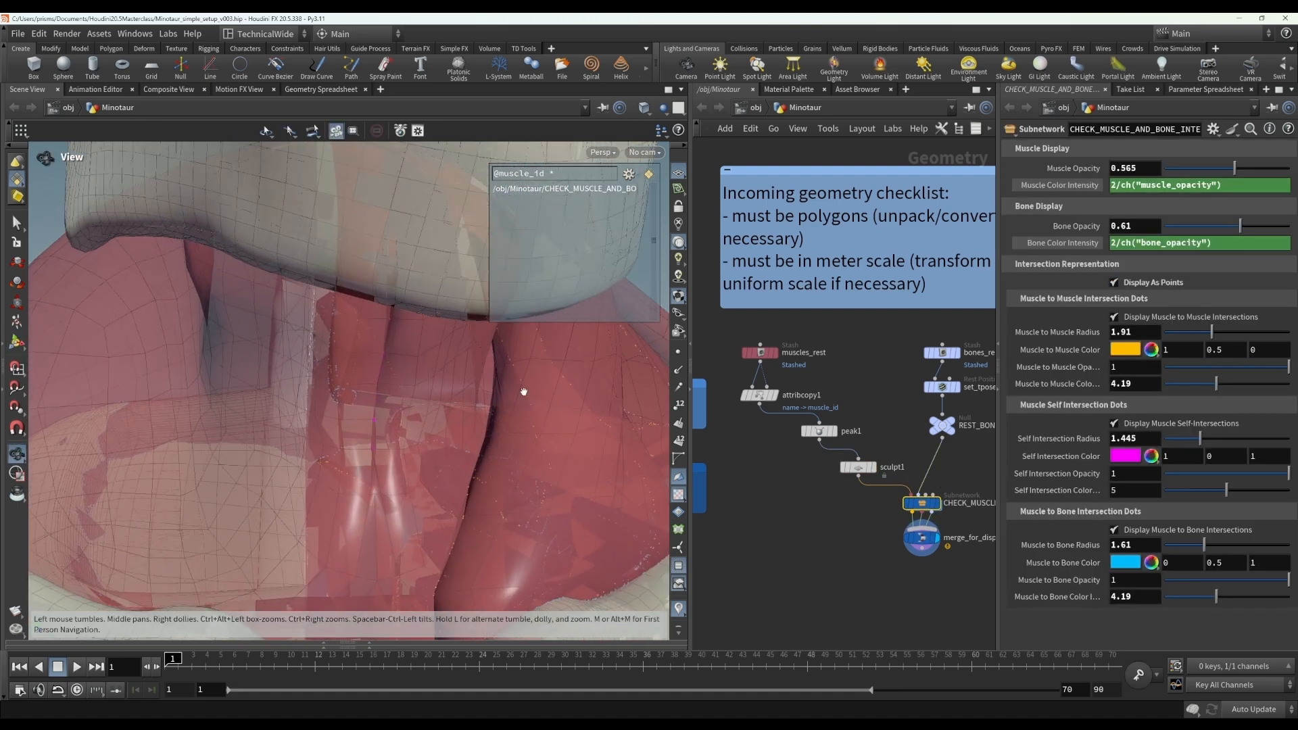
Set sculpt1 to the Smooth brush with strength 0.171 and a radius of about 0.0137.
left_click(857, 466)
left_click(1132, 150)
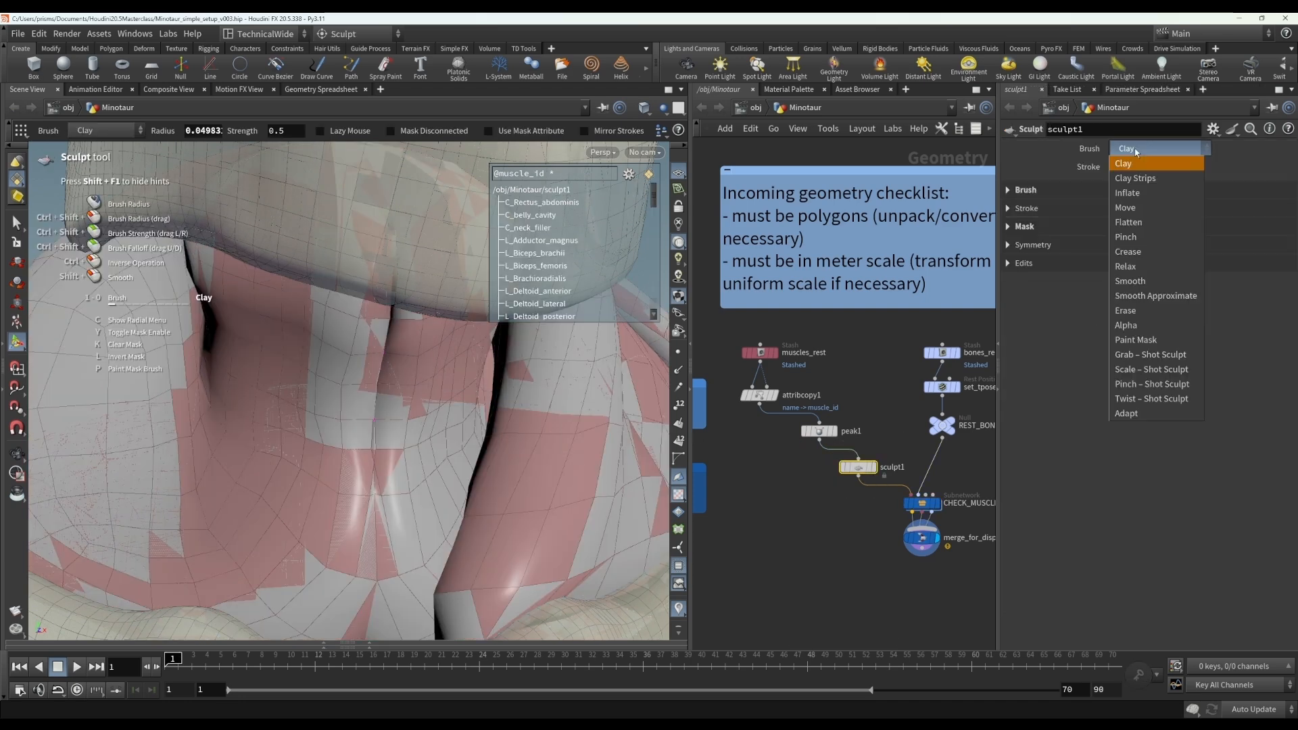
left_click(1142, 280)
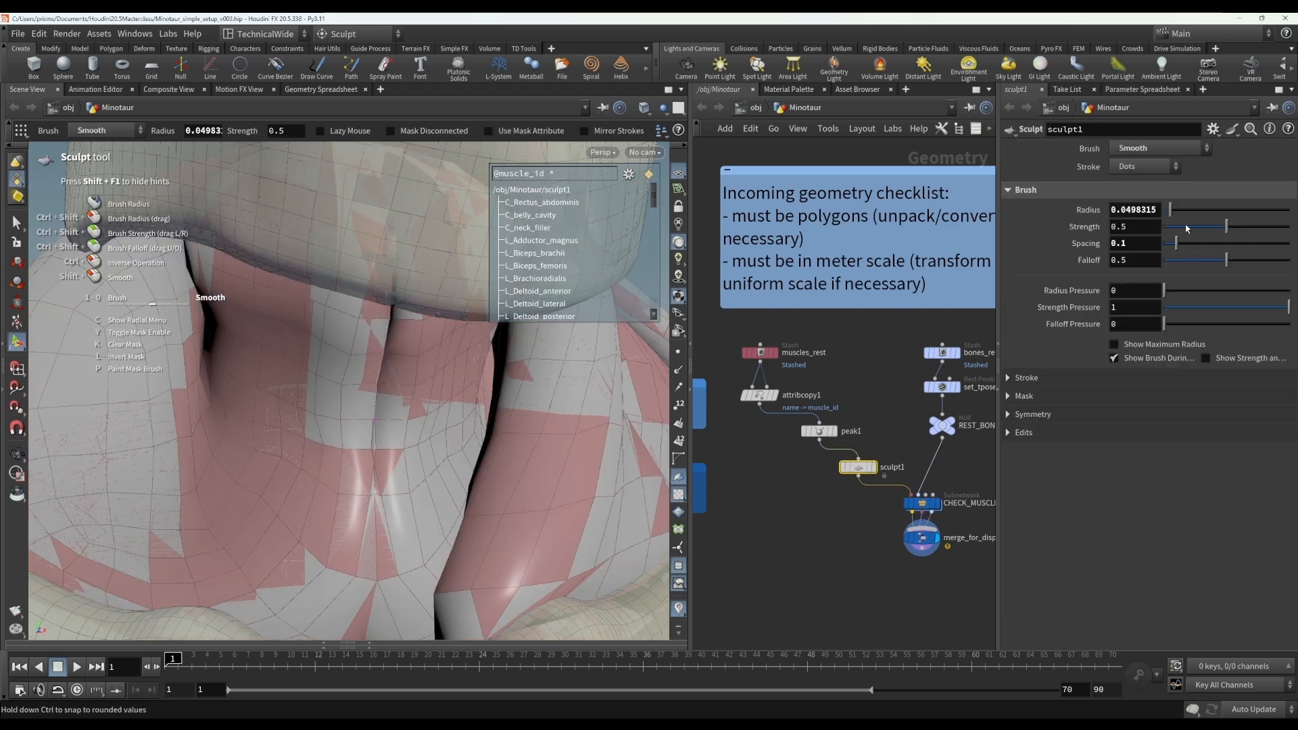
scroll(365, 378, "down", 5)
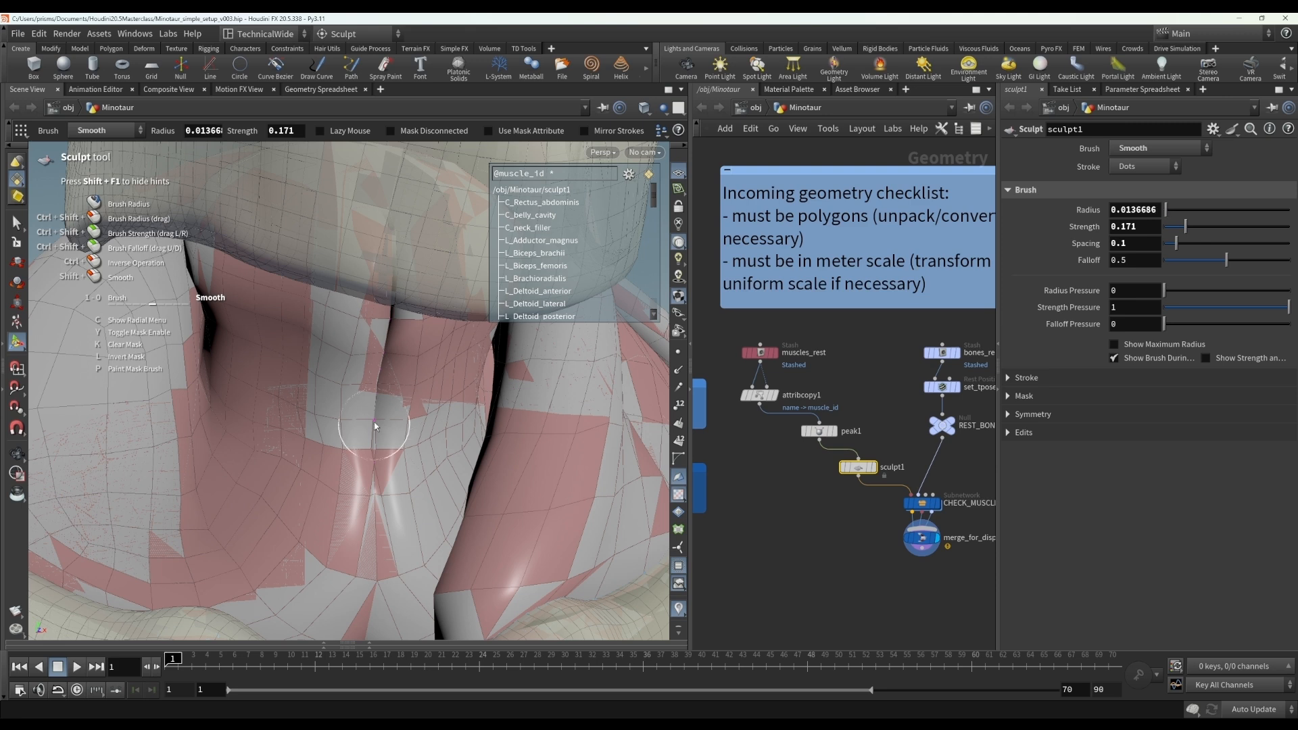
Smooth the throat muscles along their central seam, from the lower throat up to the area beneath the jaw.
left_click_drag(378, 389, 372, 469)
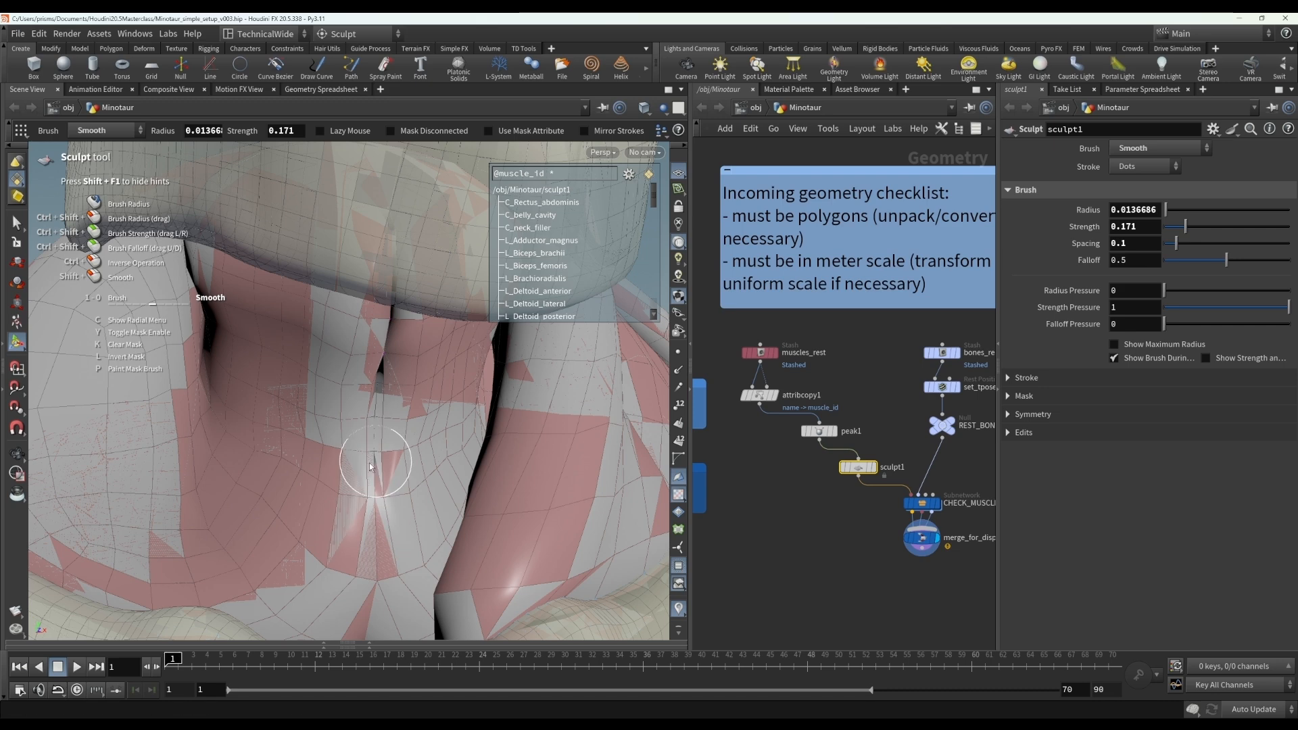
key("Escape")
left_click_drag(369, 329, 383, 353)
key("Return")
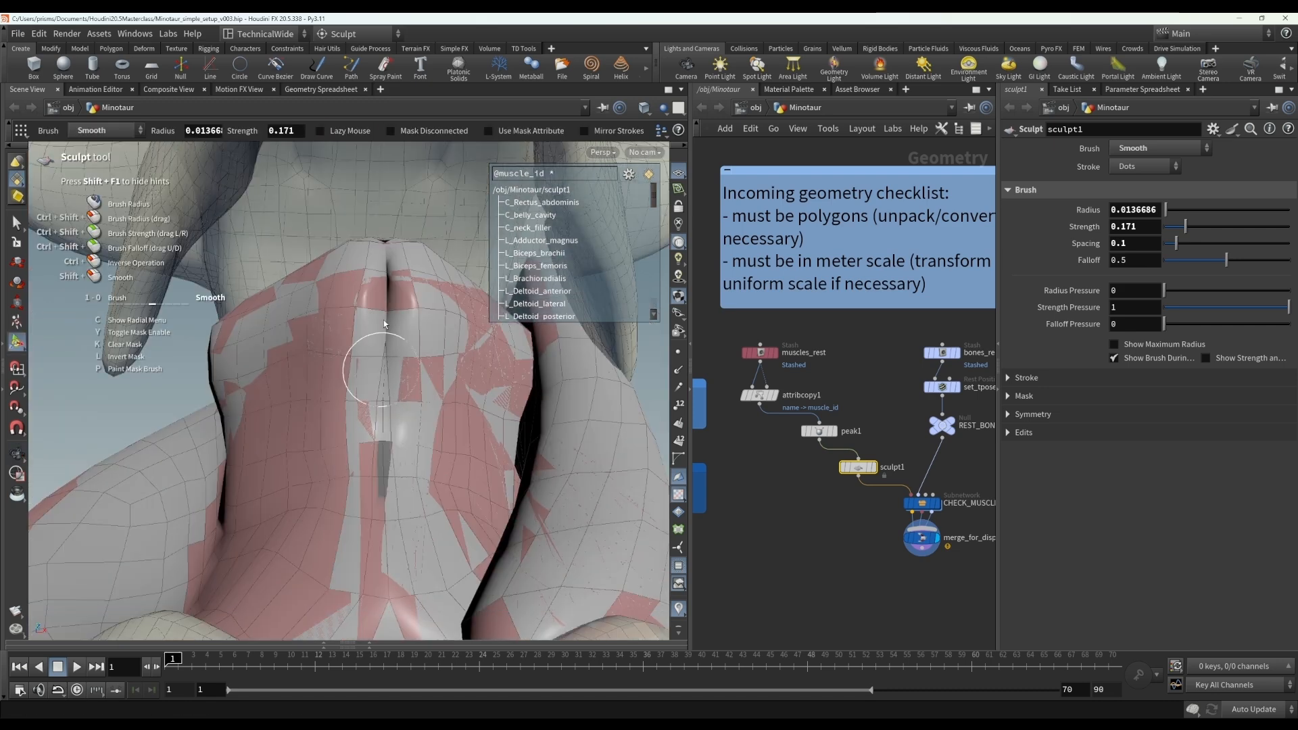
left_click_drag(388, 330, 389, 303)
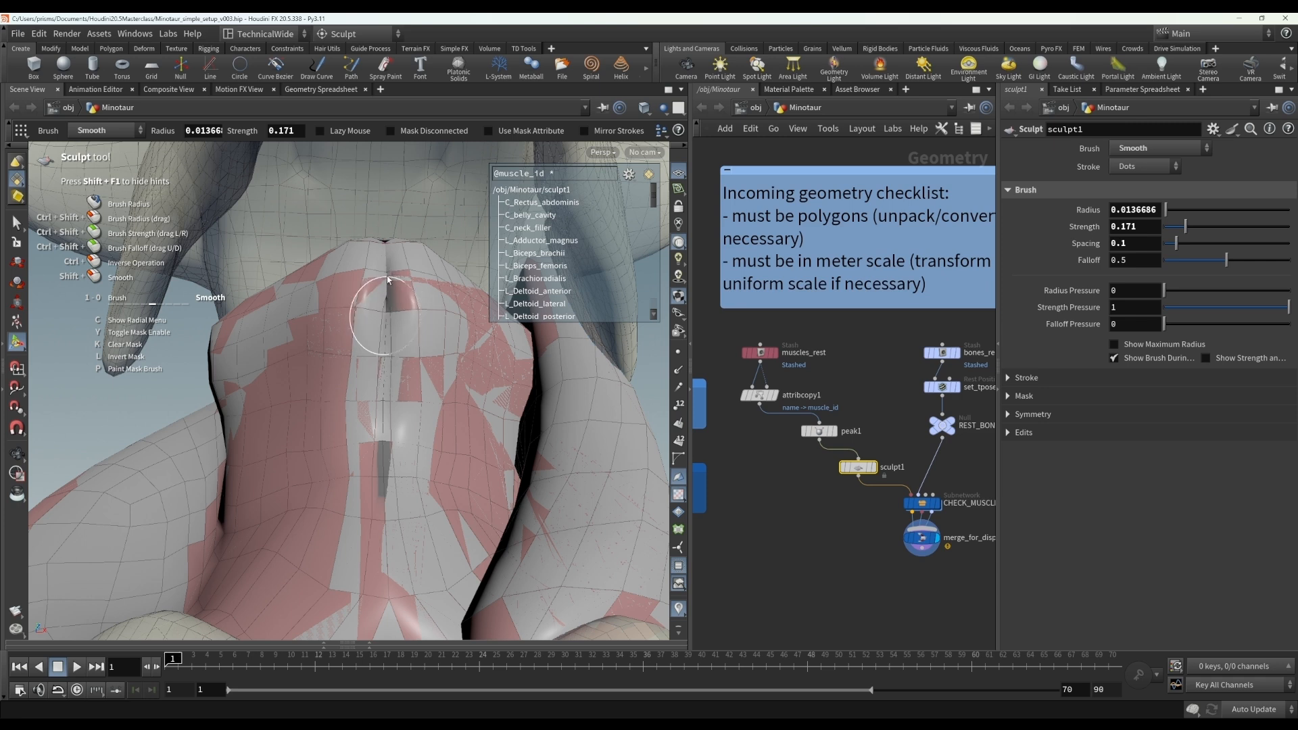
left_click(387, 280)
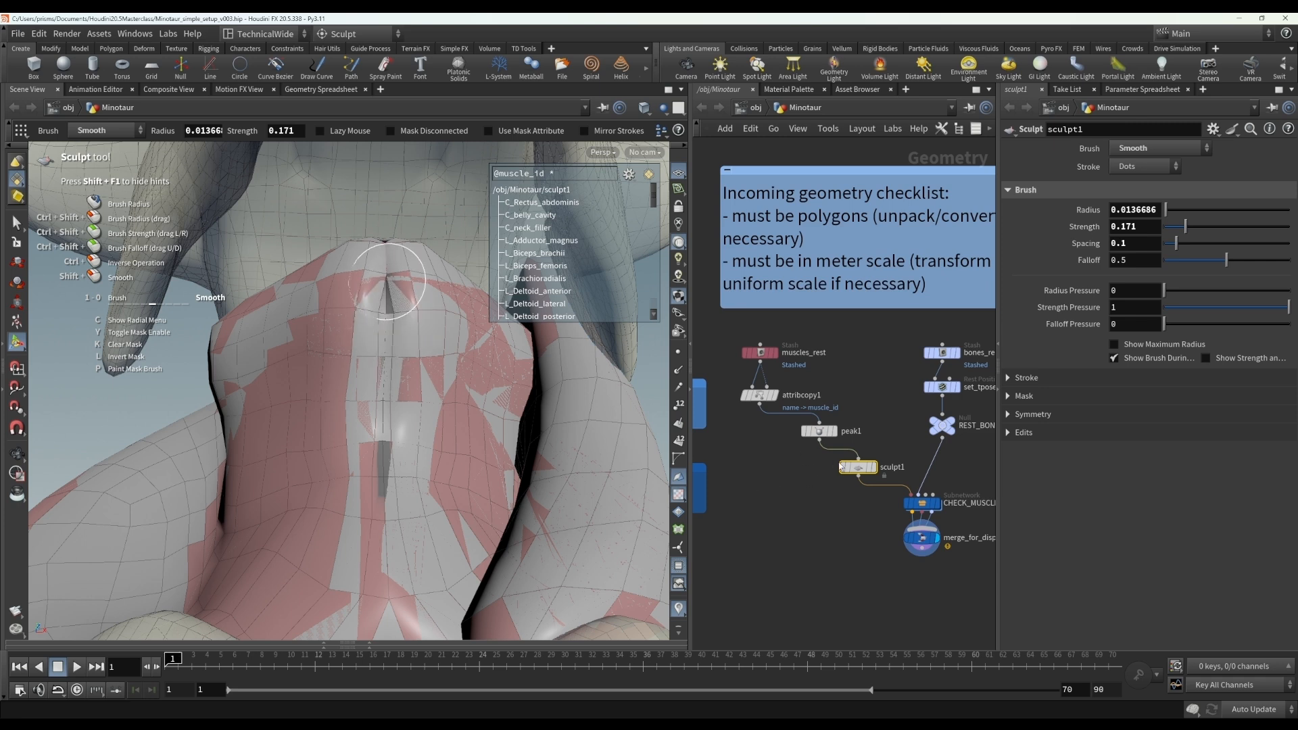
Move peak1 and sculpt1 directly beneath attribcopy1, and bring up the parameters of CHECK_MUSCLE_AND_BONE_INTERSECTIONS.
left_click_drag(867, 501, 829, 434)
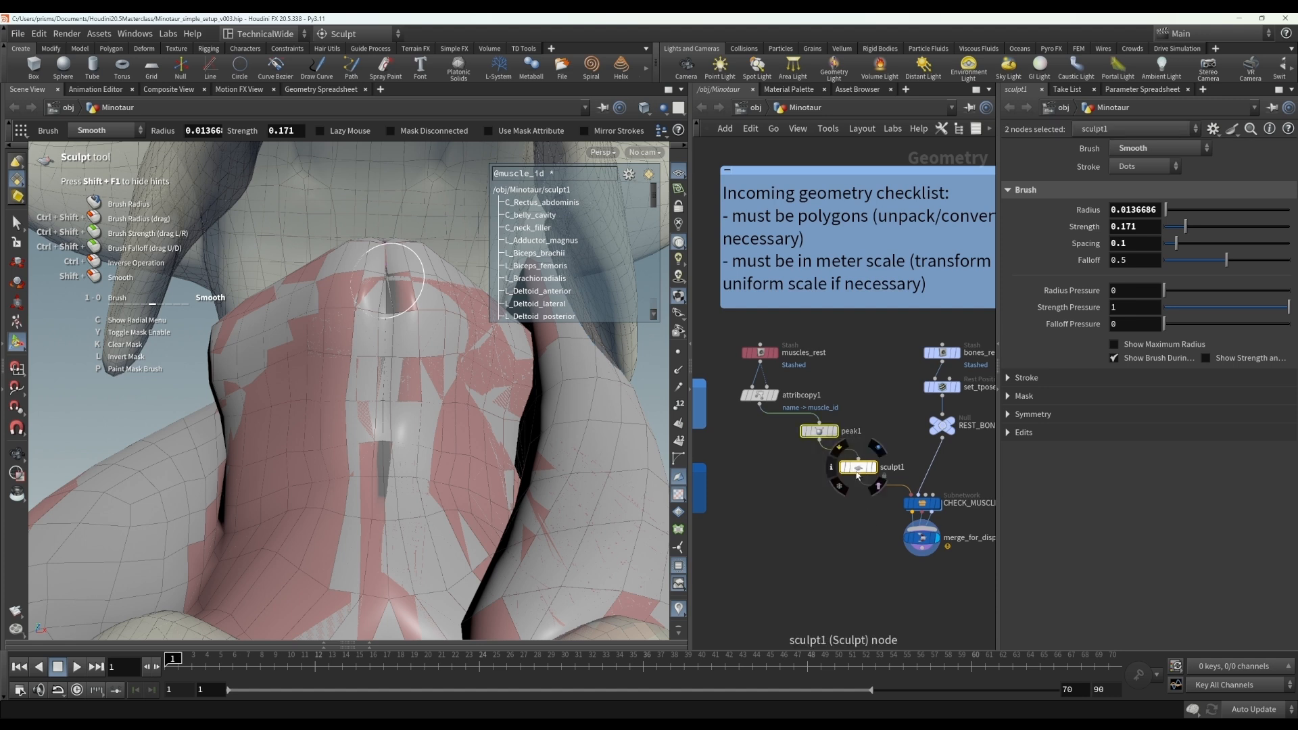
left_click_drag(858, 475, 798, 475)
left_click(813, 476)
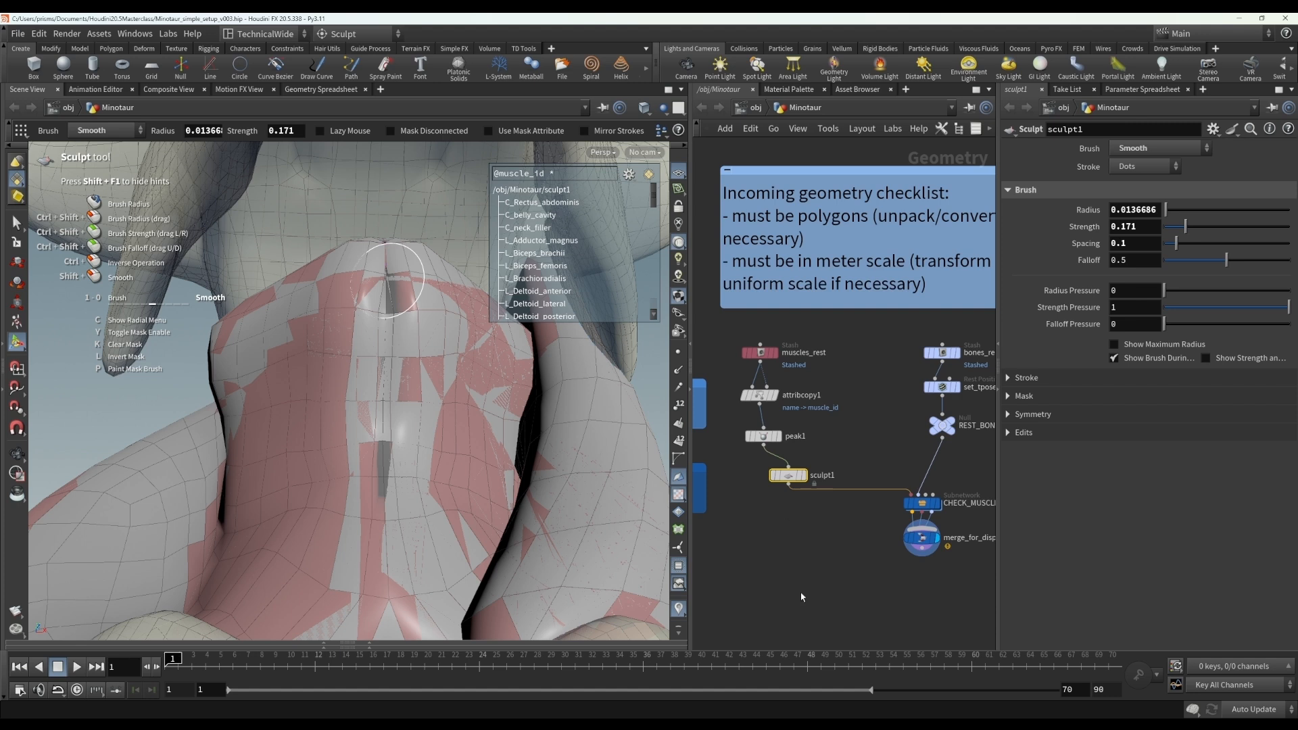
left_click_drag(933, 606, 925, 484)
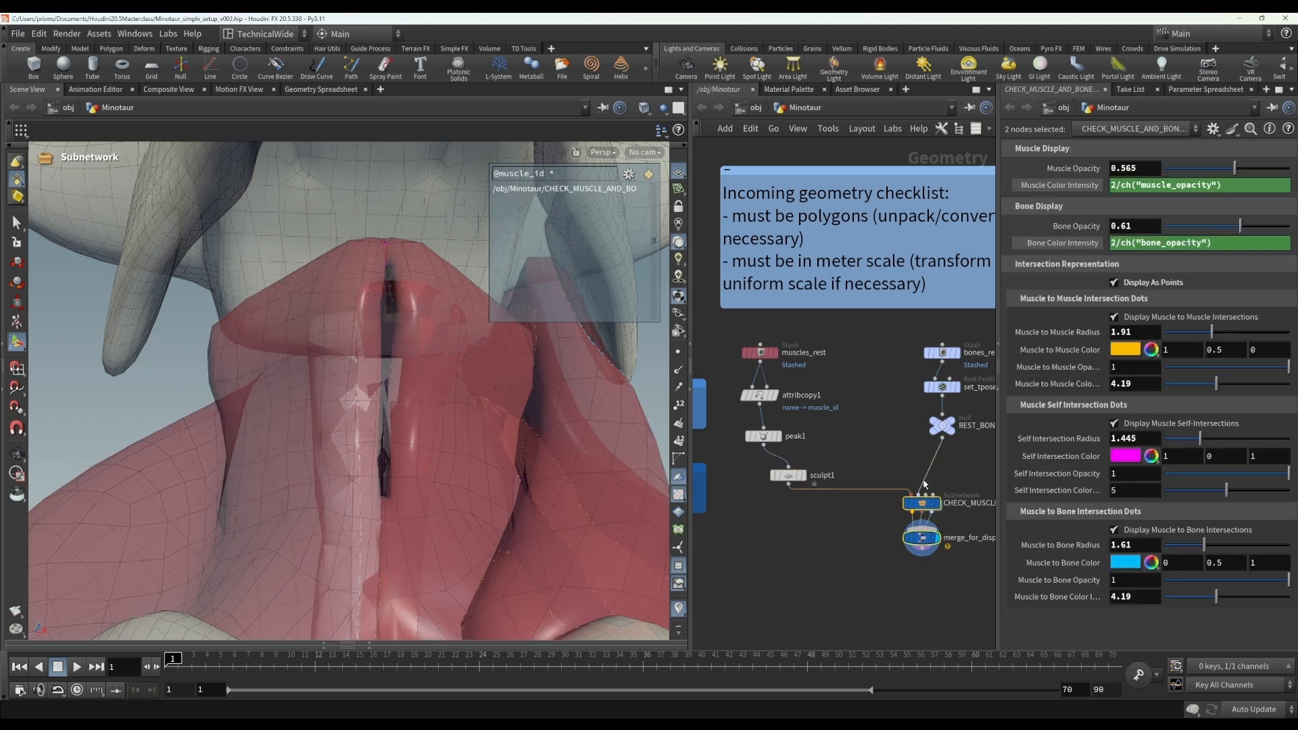
left_click(844, 605)
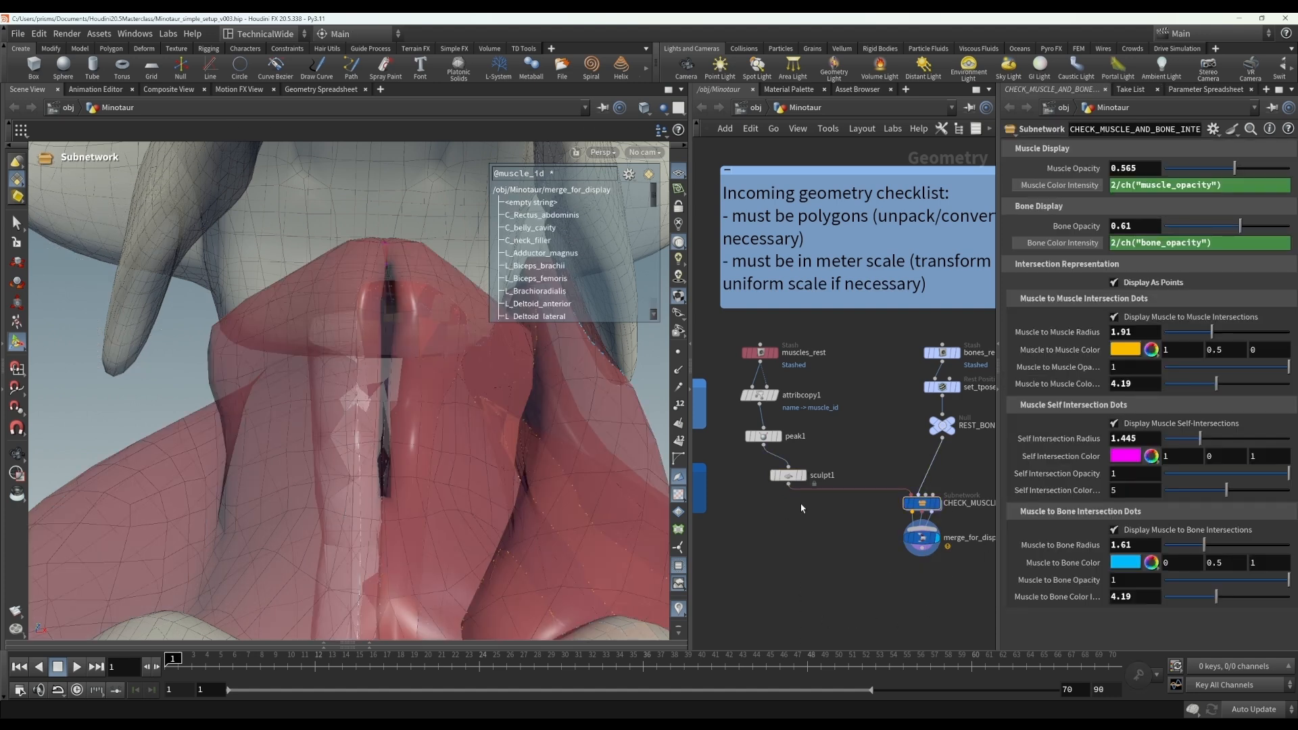